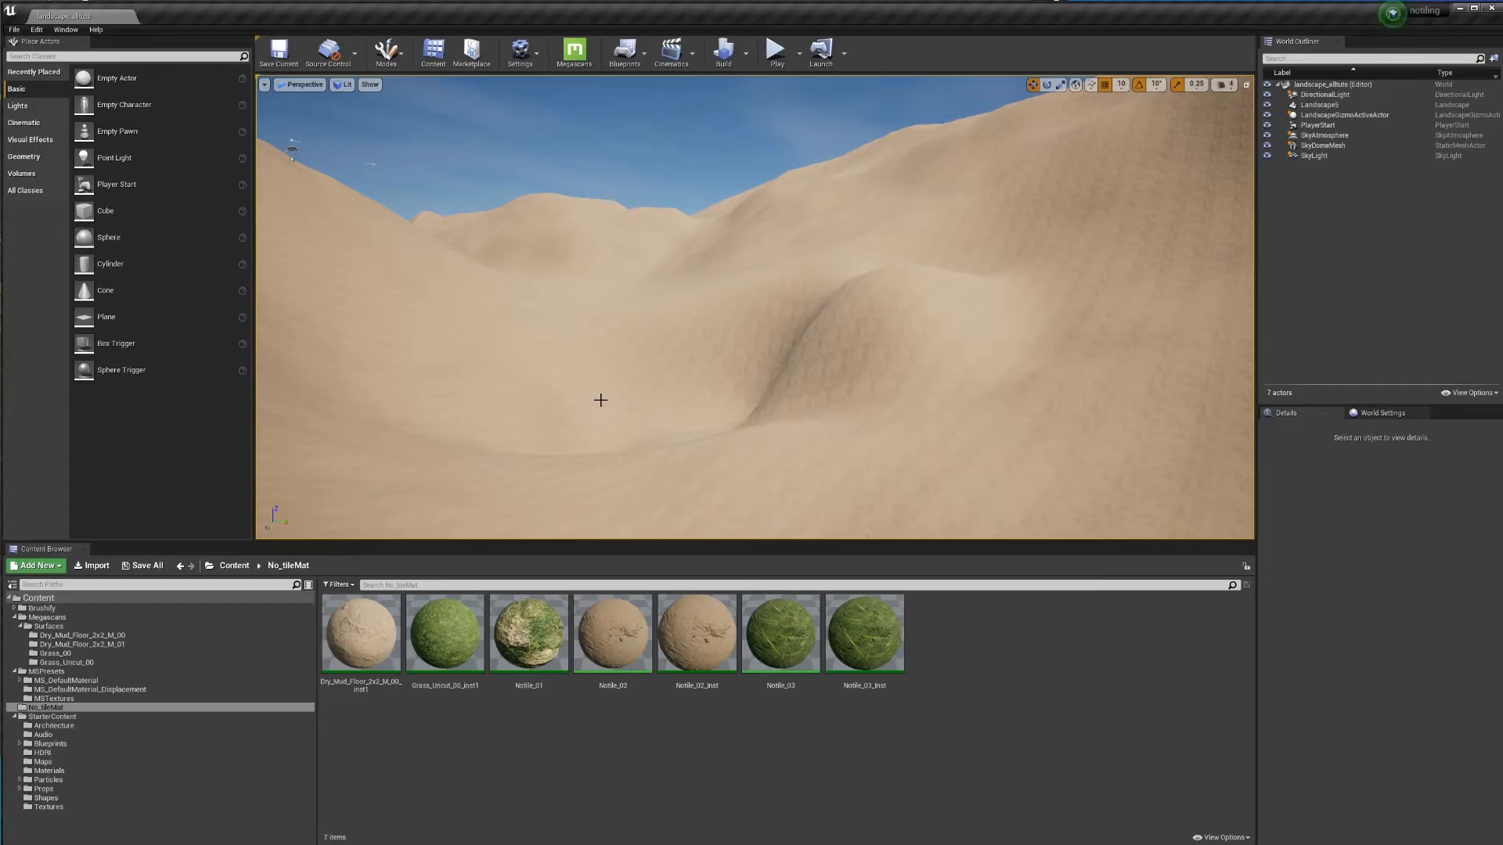
Step: Select the landscape, assign Notile_02_Inst as its landscape material, and inspect the terrain from several angles
{"action": "mouse_move", "coordinate": [683, 367]}
{"action": "right_mouse_down"}
{"action": "mouse_move", "coordinate": [736, 402]}
{"action": "mouse_move", "coordinate": [683, 367]}
{"action": "right_mouse_up"}
{"action": "left_click", "coordinate": [351, 624]}
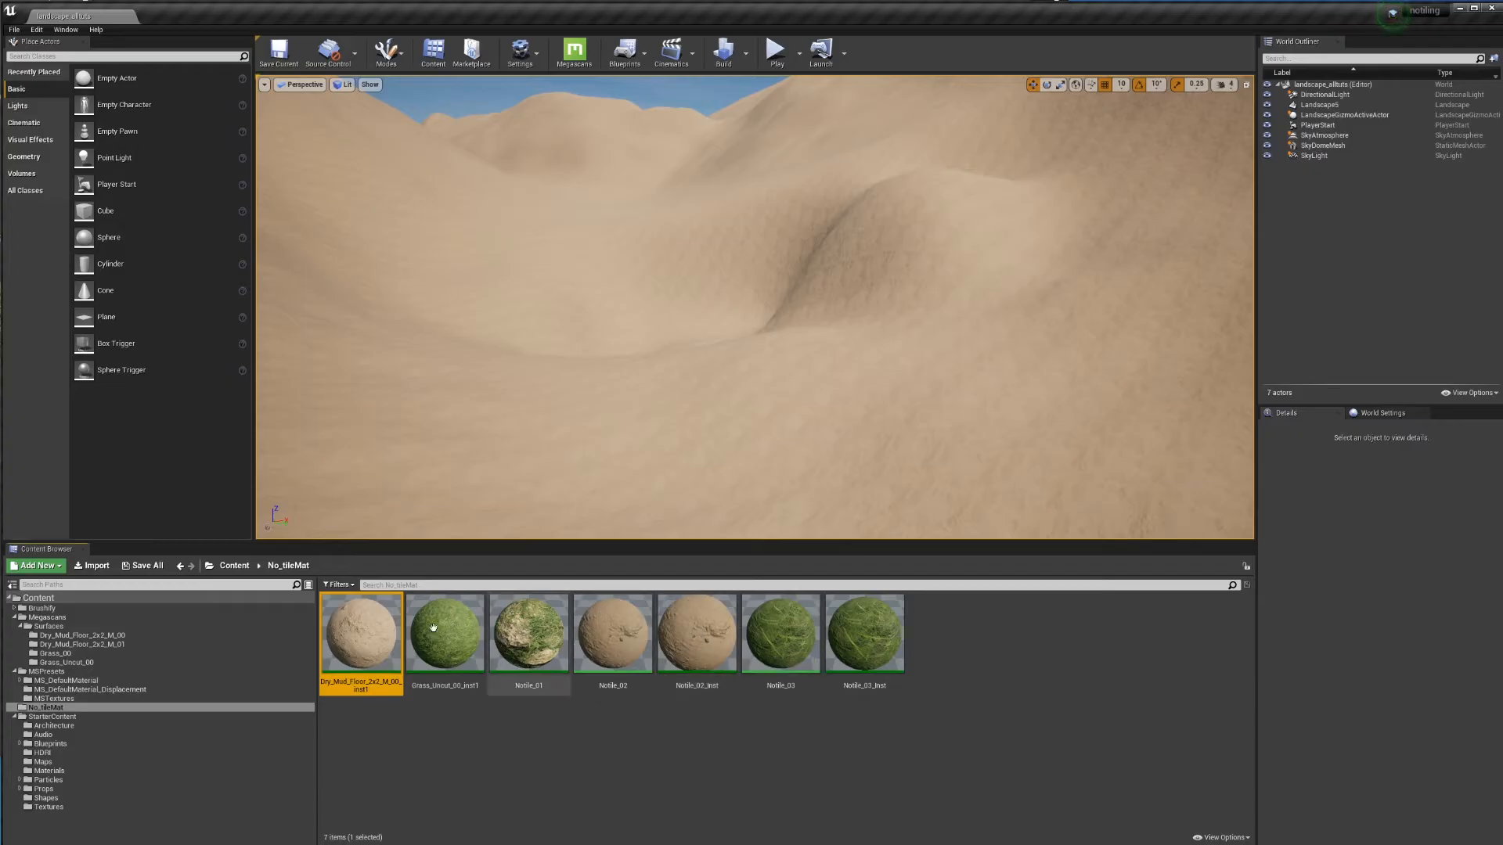
{"action": "left_click", "coordinate": [834, 480]}
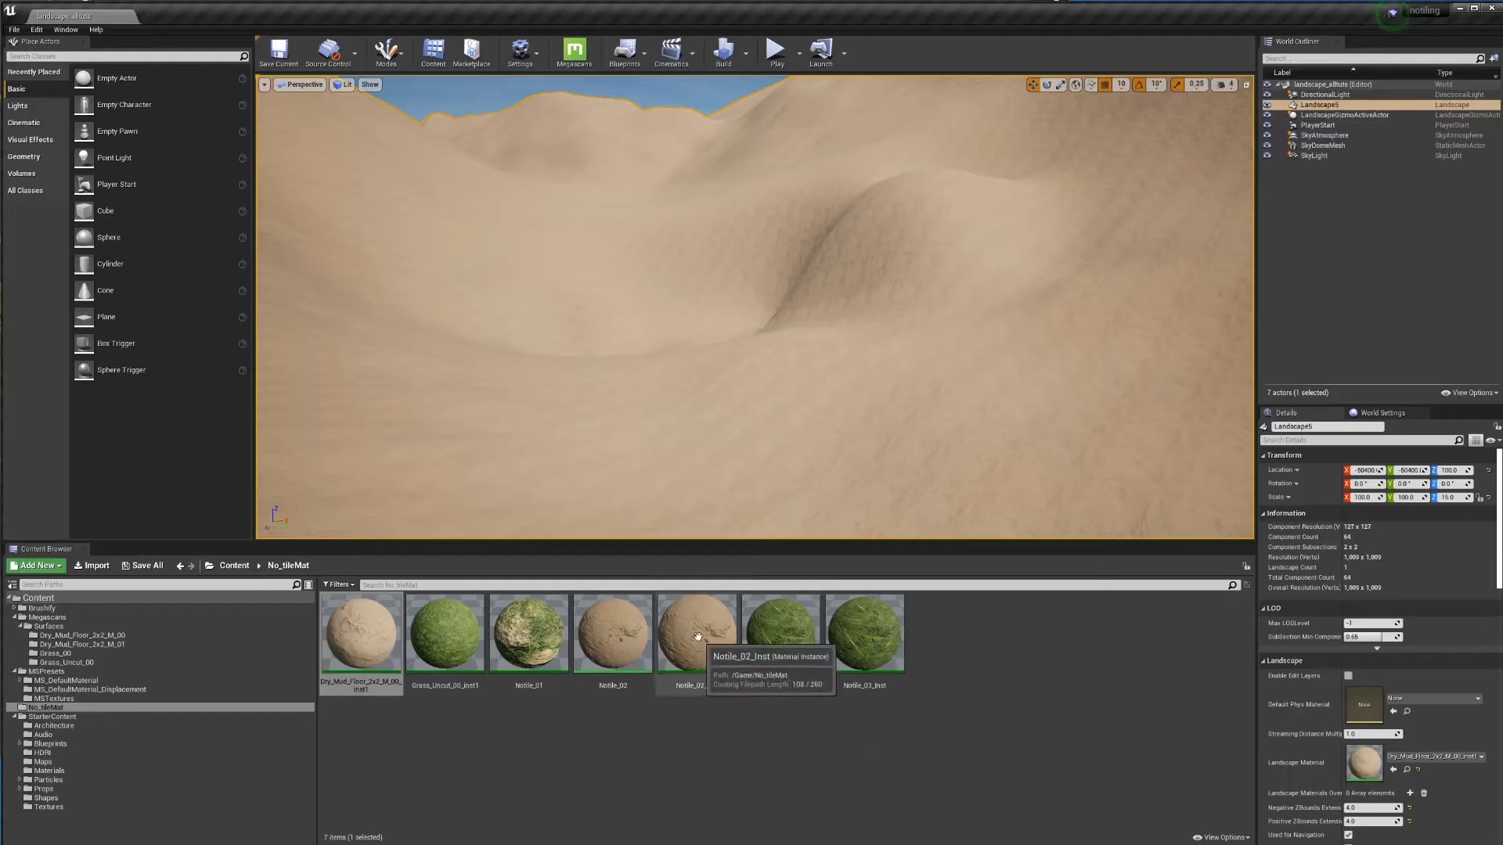
{"action": "left_click_drag", "start_coordinate": [682, 637], "coordinate": [1360, 782]}
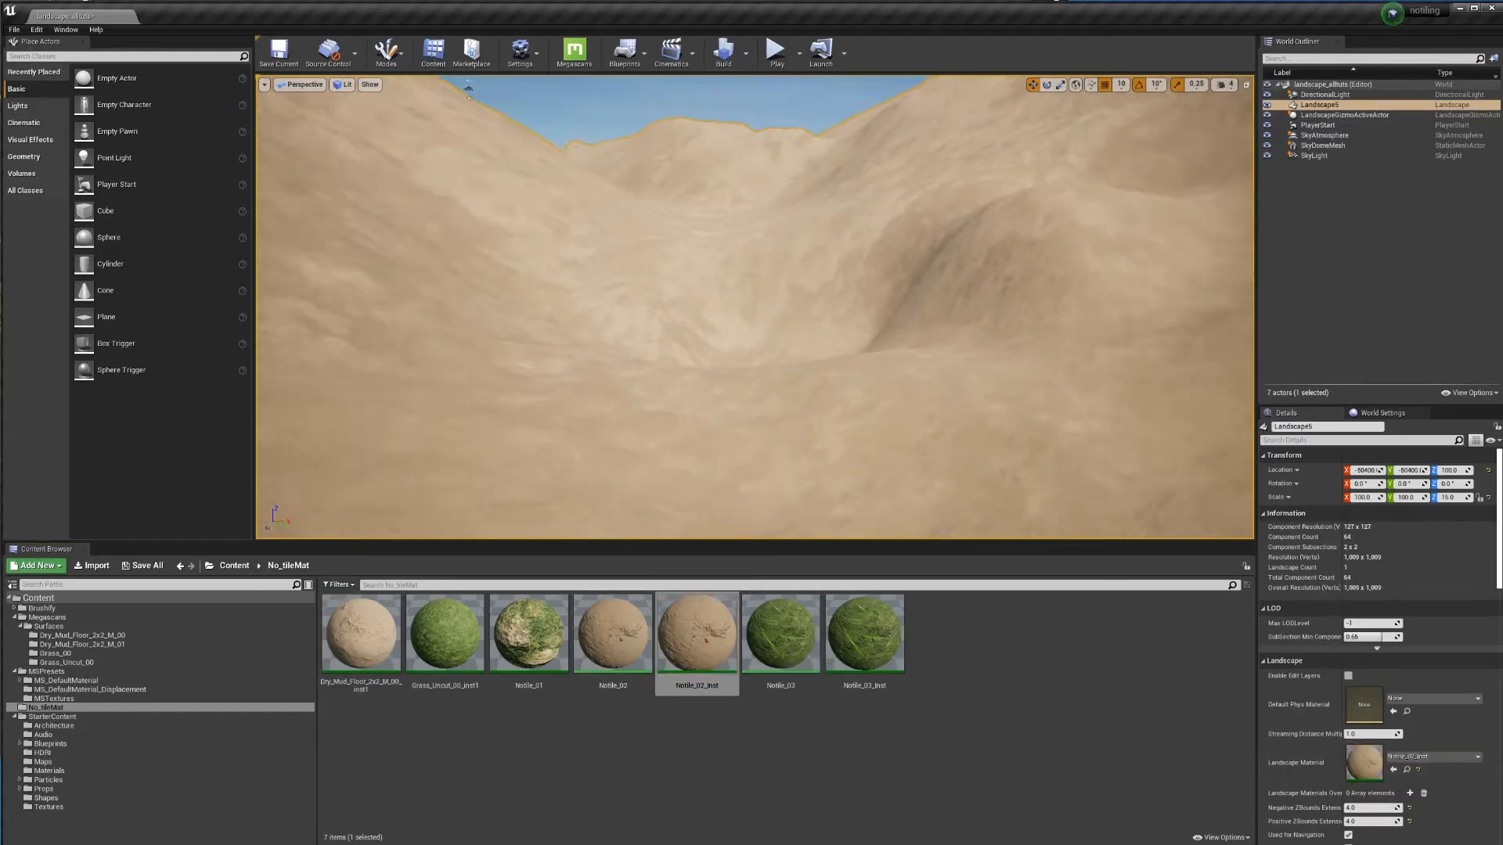
{"action": "right_click_drag", "start_coordinate": [853, 443], "coordinate": [900, 478]}
{"action": "right_click", "coordinate": [853, 443]}
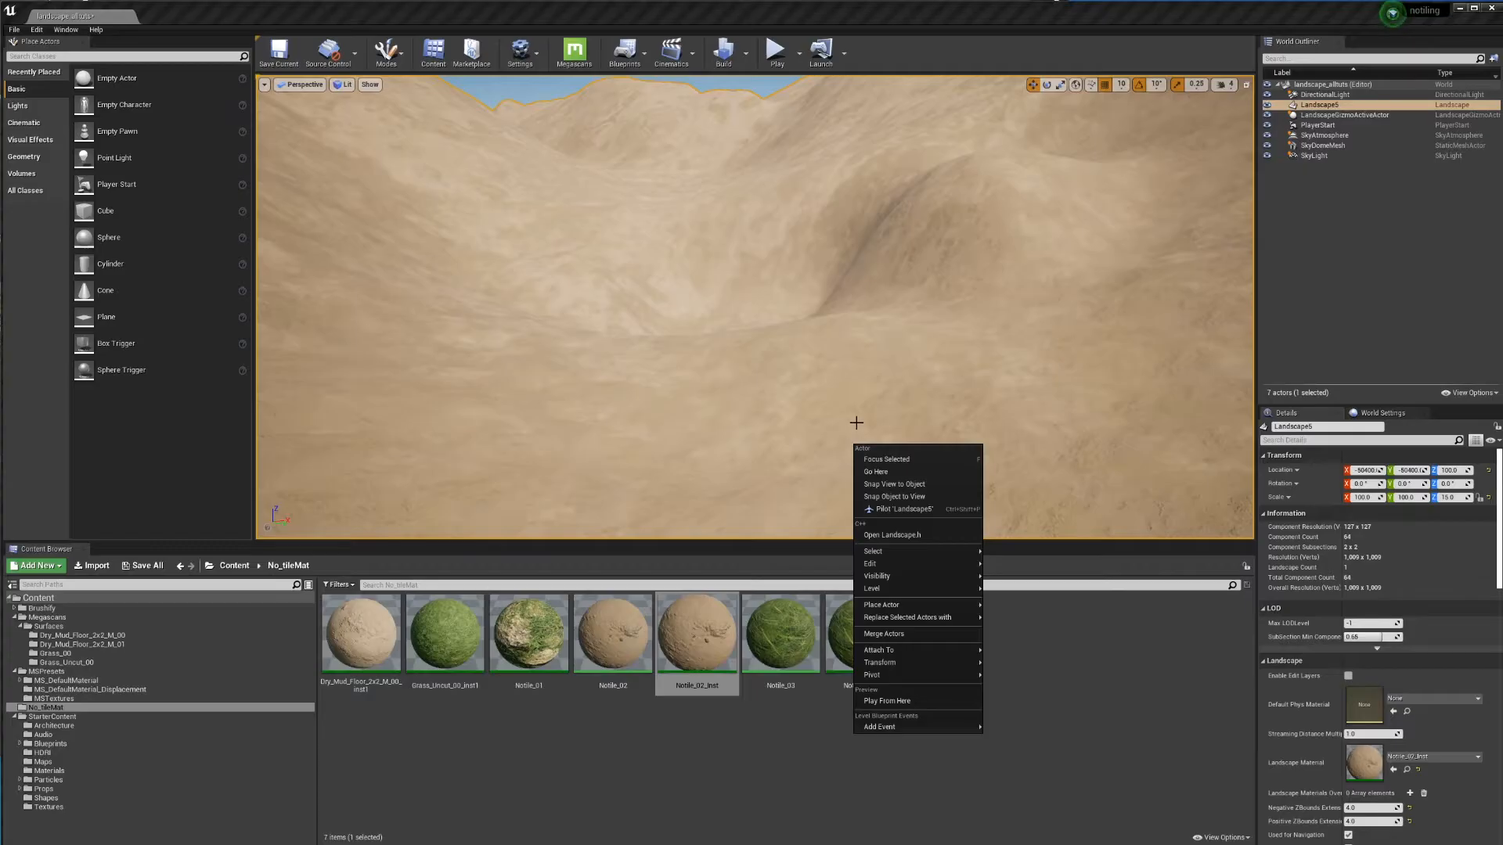
{"action": "right_click", "coordinate": [857, 422]}
{"action": "right_click_drag", "start_coordinate": [831, 416], "coordinate": [971, 405]}
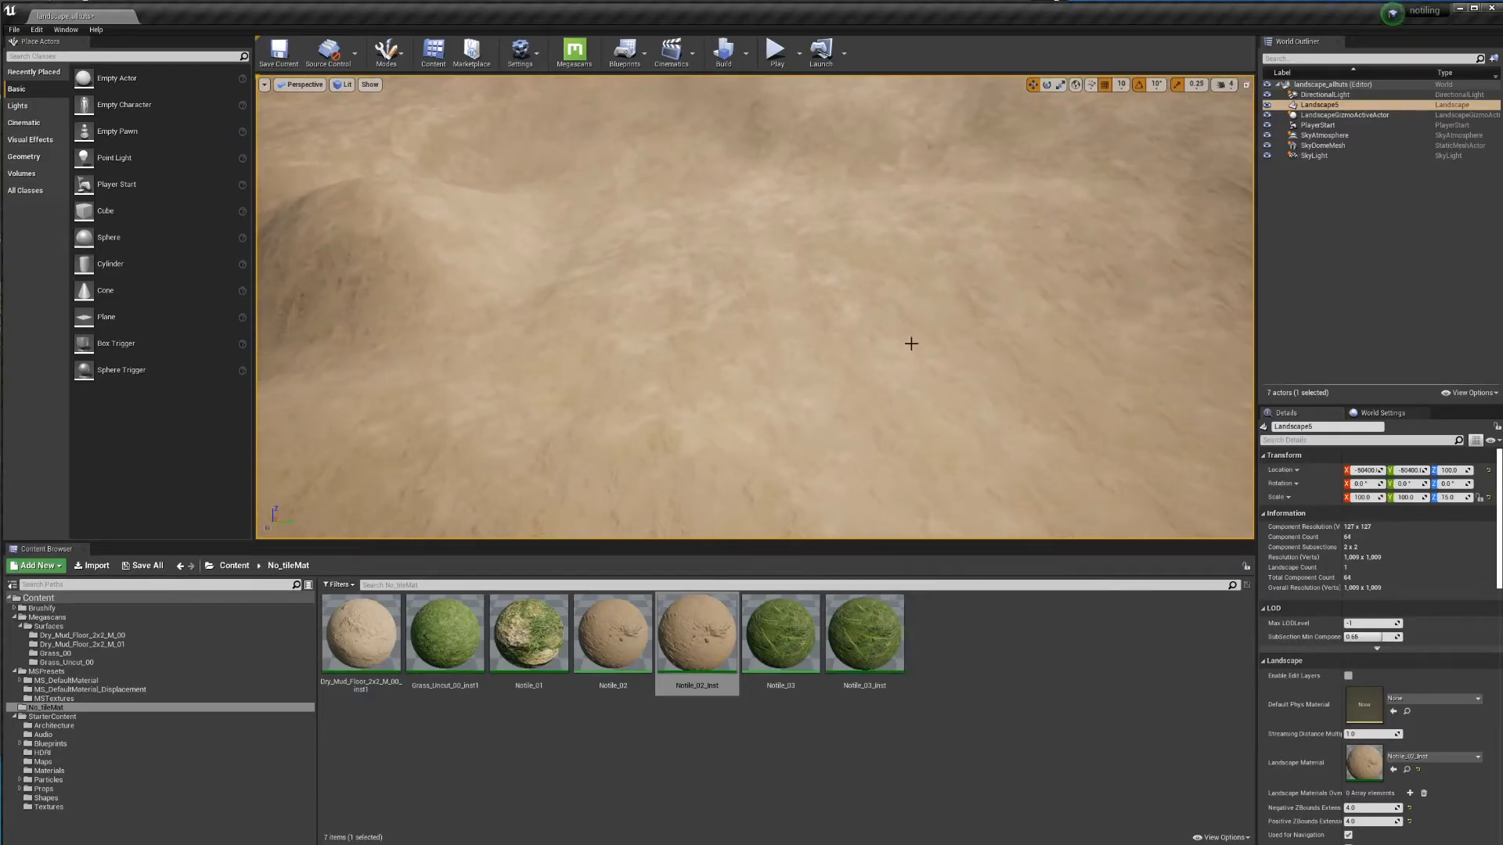
{"action": "right_click_drag", "start_coordinate": [892, 371], "coordinate": [890, 368]}
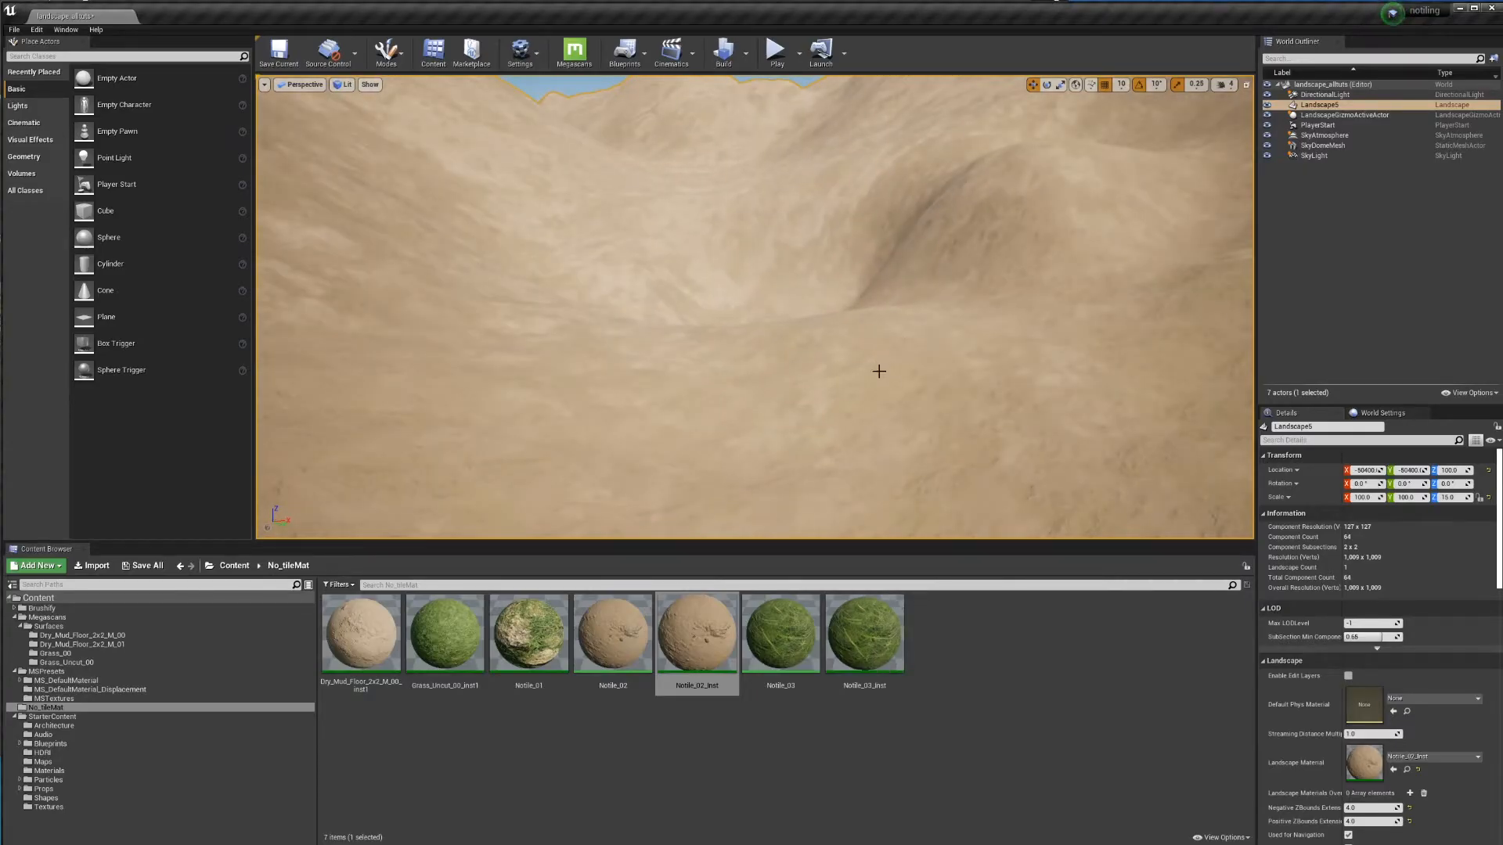
Step: Assign Dry_Mud_Floor_2x2_M_00_inst1 as the landscape material and inspect its tiling around the mound
{"action": "left_click_drag", "start_coordinate": [361, 632], "coordinate": [1365, 756]}
{"action": "mouse_move", "coordinate": [795, 386]}
{"action": "right_mouse_down"}
{"action": "mouse_move", "coordinate": [924, 403]}
{"action": "mouse_move", "coordinate": [814, 388]}
{"action": "right_mouse_up"}
{"action": "key", "text": "w"}
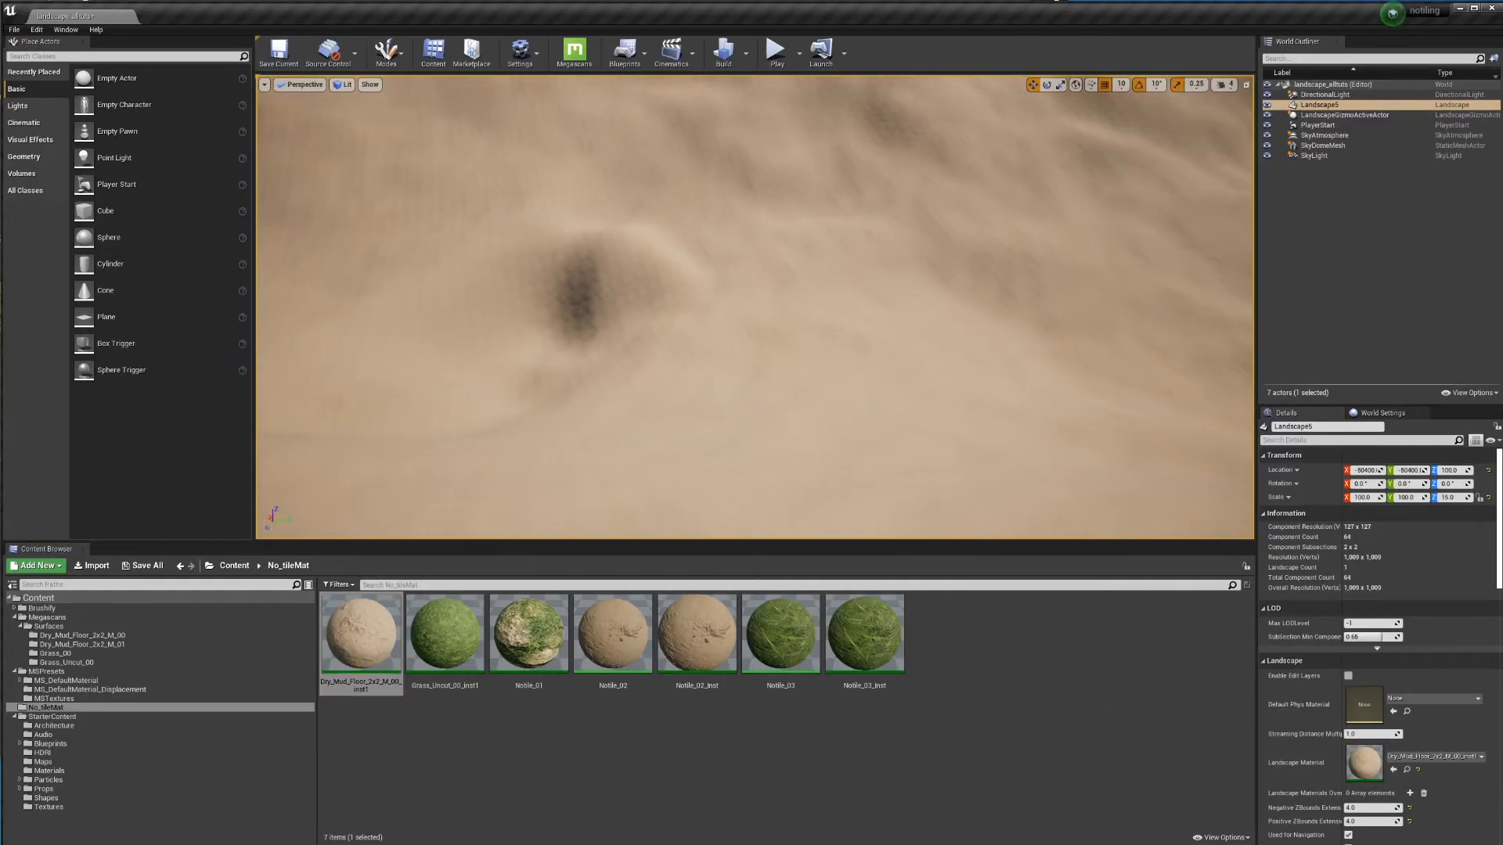
{"action": "right_click_drag", "start_coordinate": [661, 297], "coordinate": [687, 313]}
Step: Reassign Notile_02_Inst as the landscape material and examine the ground for texture repetition from near and far
{"action": "left_click_drag", "start_coordinate": [697, 635], "coordinate": [1343, 748]}
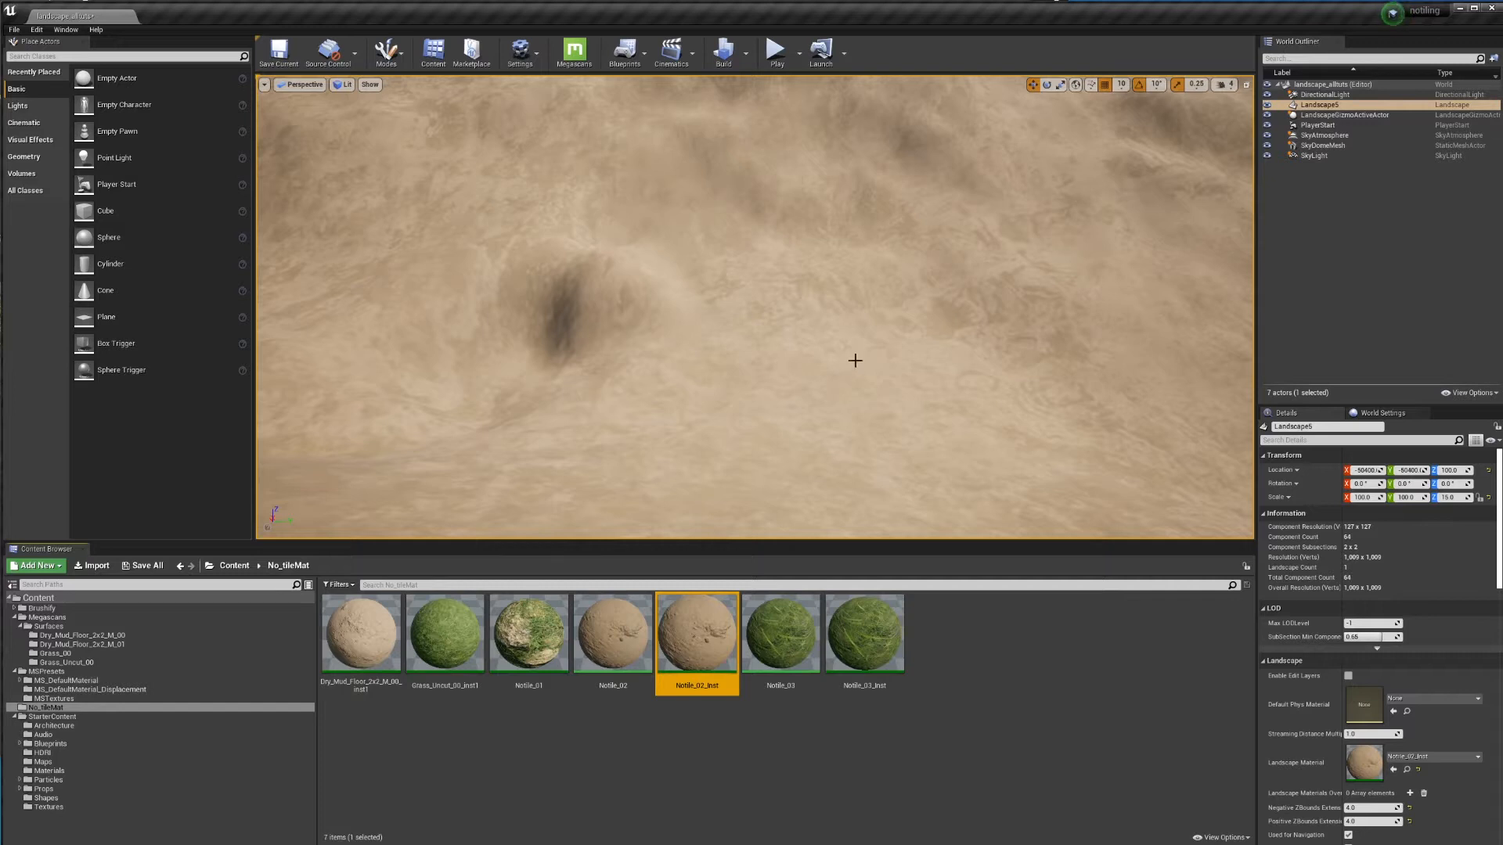
{"action": "mouse_move", "coordinate": [855, 360]}
{"action": "right_mouse_down"}
{"action": "mouse_move", "coordinate": [939, 358]}
{"action": "mouse_move", "coordinate": [853, 360]}
{"action": "right_mouse_up"}
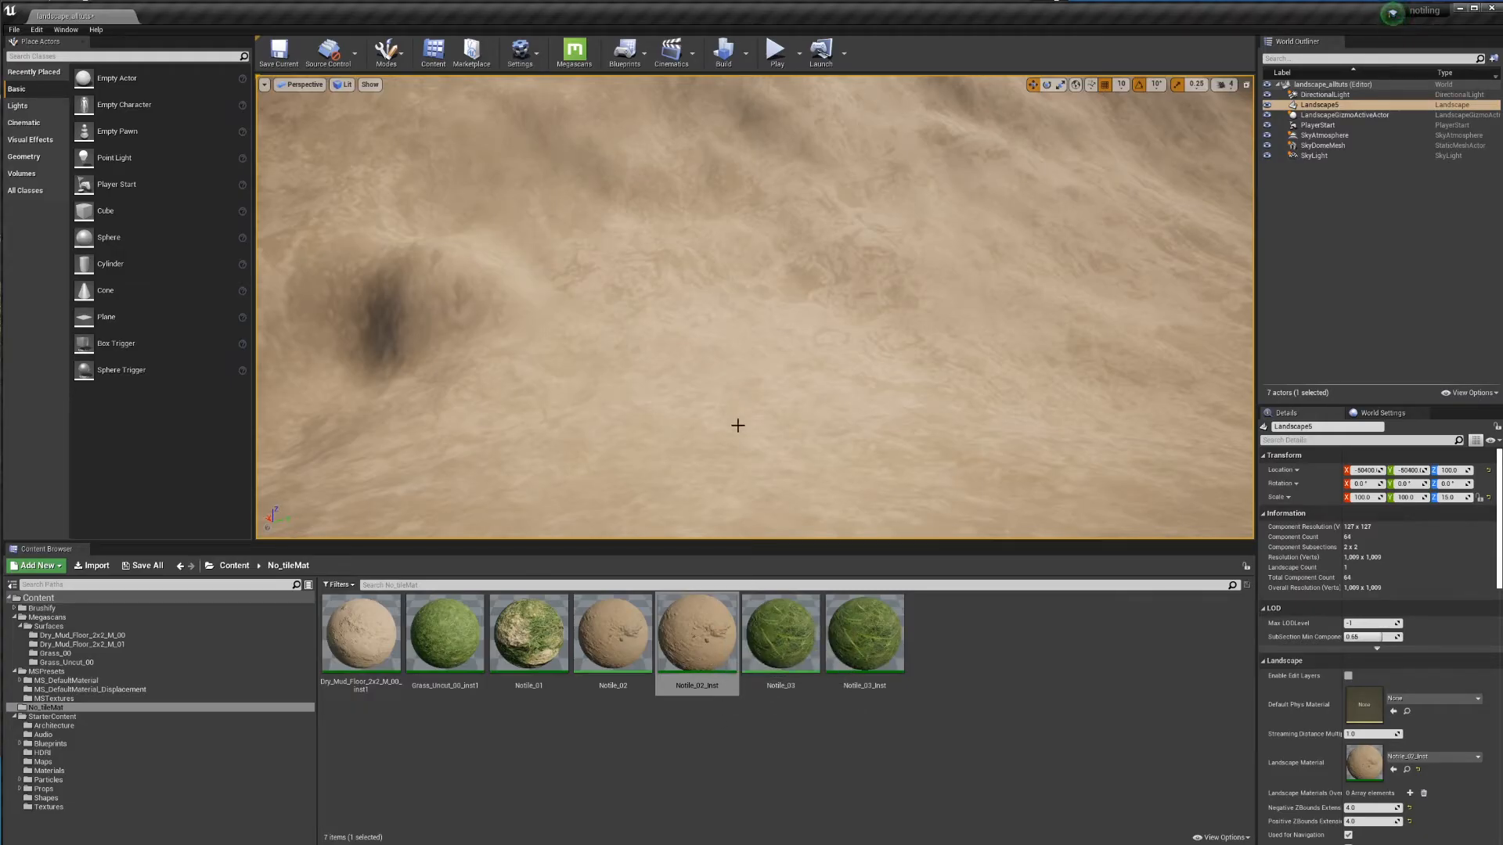
{"action": "right_click_drag", "start_coordinate": [768, 393], "coordinate": [650, 460]}
{"action": "key", "text": "w"}
{"action": "mouse_move", "coordinate": [792, 218]}
{"action": "right_mouse_down"}
{"action": "mouse_move", "coordinate": [845, 228]}
{"action": "mouse_move", "coordinate": [782, 225]}
{"action": "right_mouse_up"}
{"action": "mouse_move", "coordinate": [712, 282]}
{"action": "right_mouse_down"}
{"action": "mouse_move", "coordinate": [711, 258]}
{"action": "mouse_move", "coordinate": [712, 292]}
{"action": "right_mouse_up"}
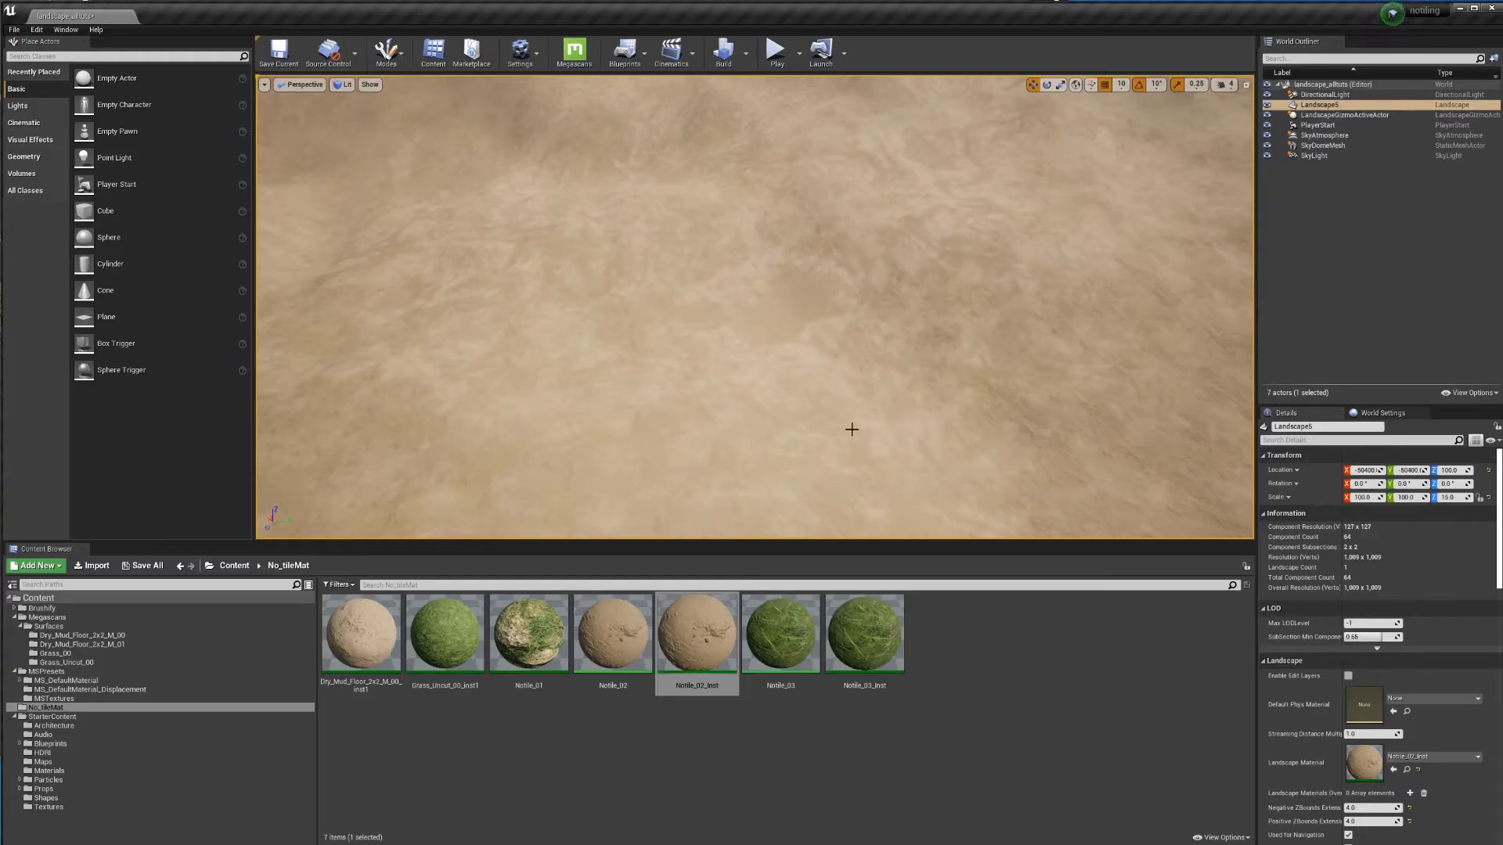
{"action": "right_click_drag", "start_coordinate": [852, 429], "coordinate": [802, 406]}
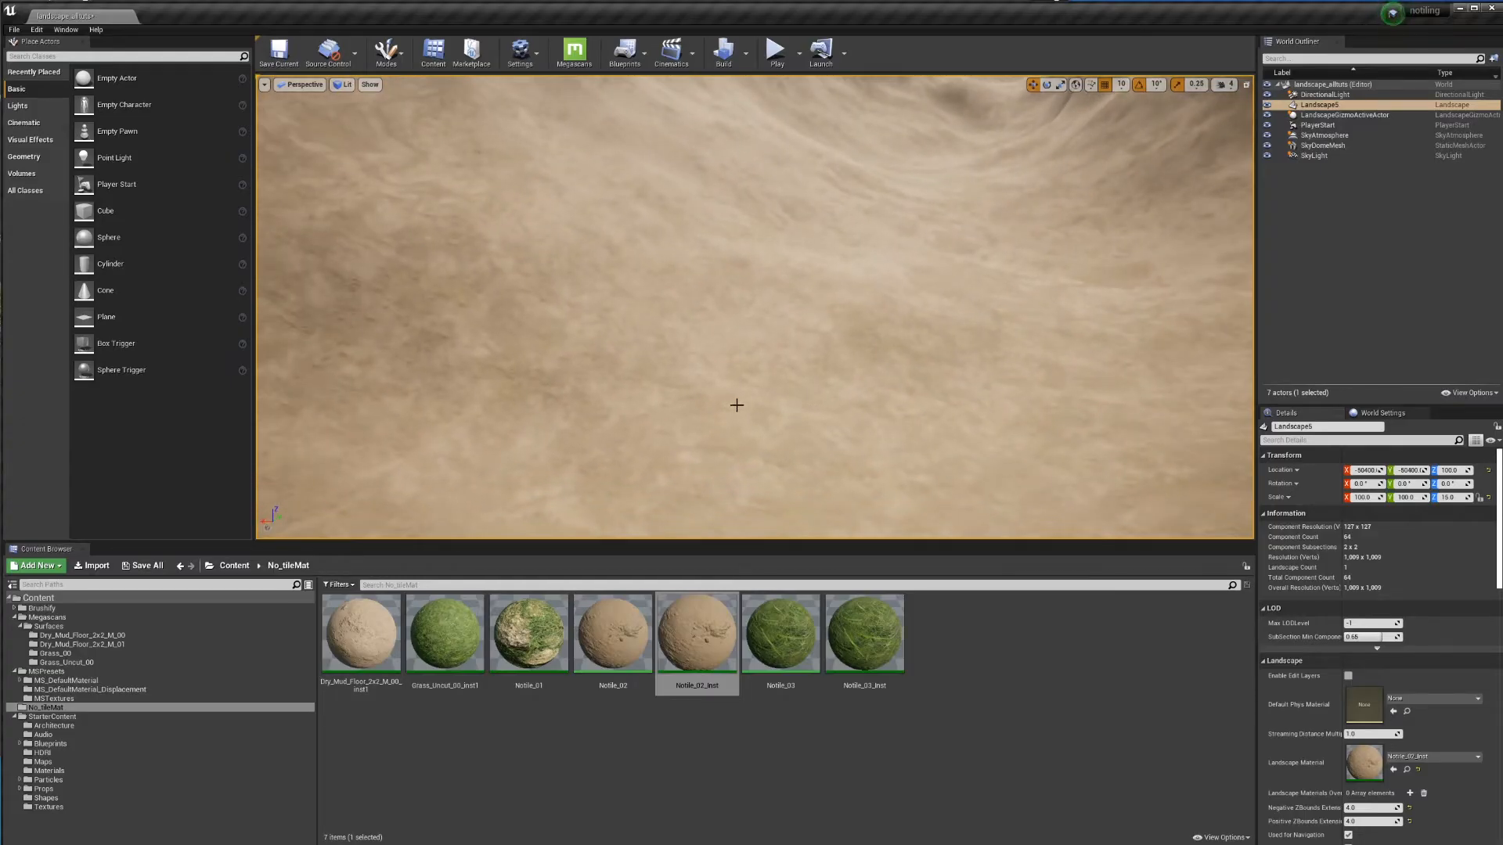
{"action": "right_click_drag", "start_coordinate": [765, 396], "coordinate": [762, 390]}
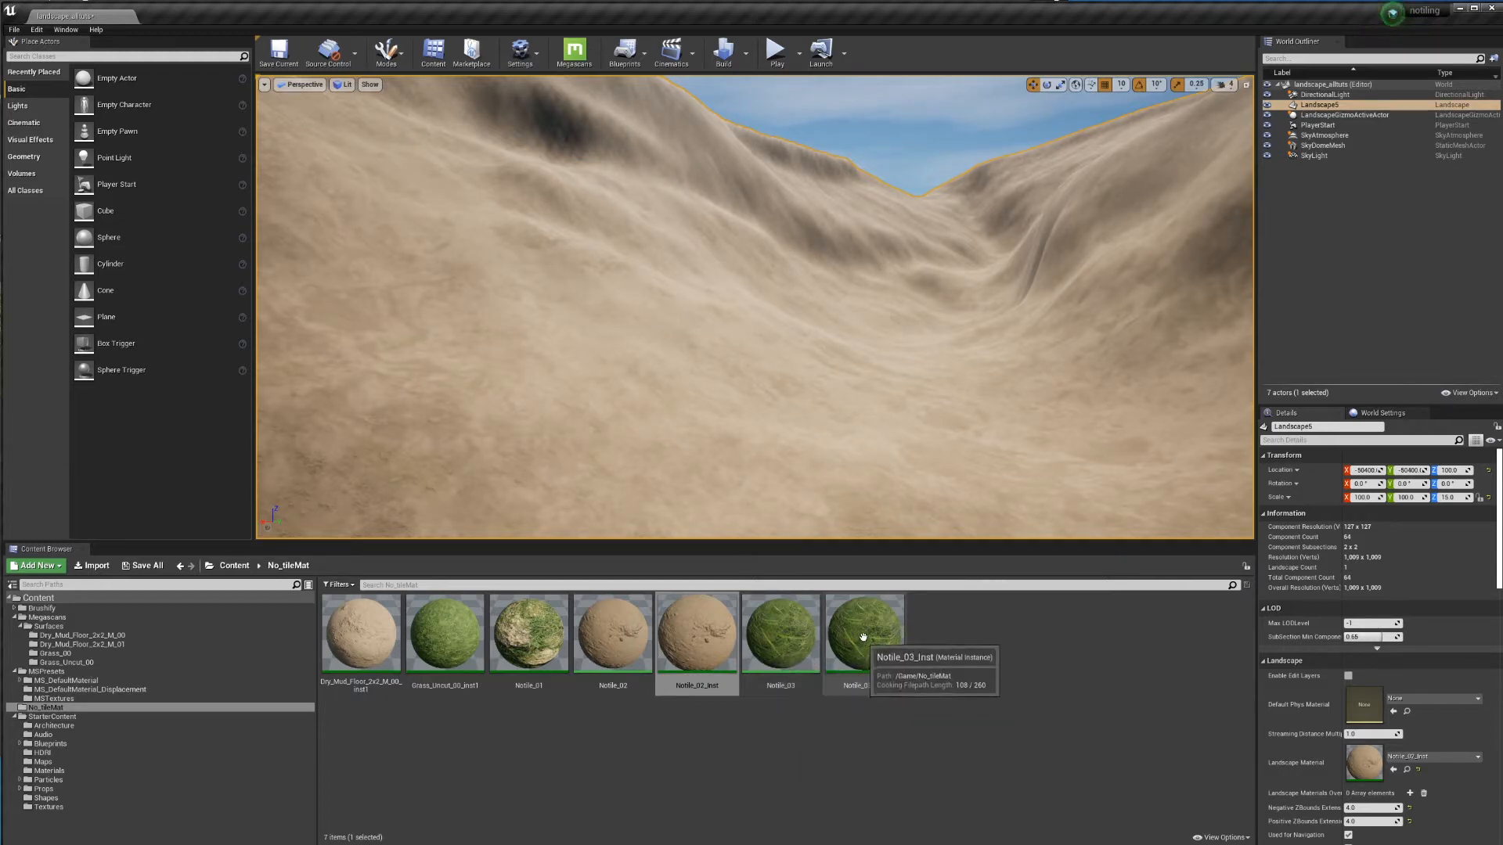
Step: Apply Notile_03_Inst to the landscape, replace it with Grass_Uncut_00_inst1, and inspect the grass tiling across the valley
{"action": "left_click_drag", "start_coordinate": [875, 645], "coordinate": [1361, 767]}
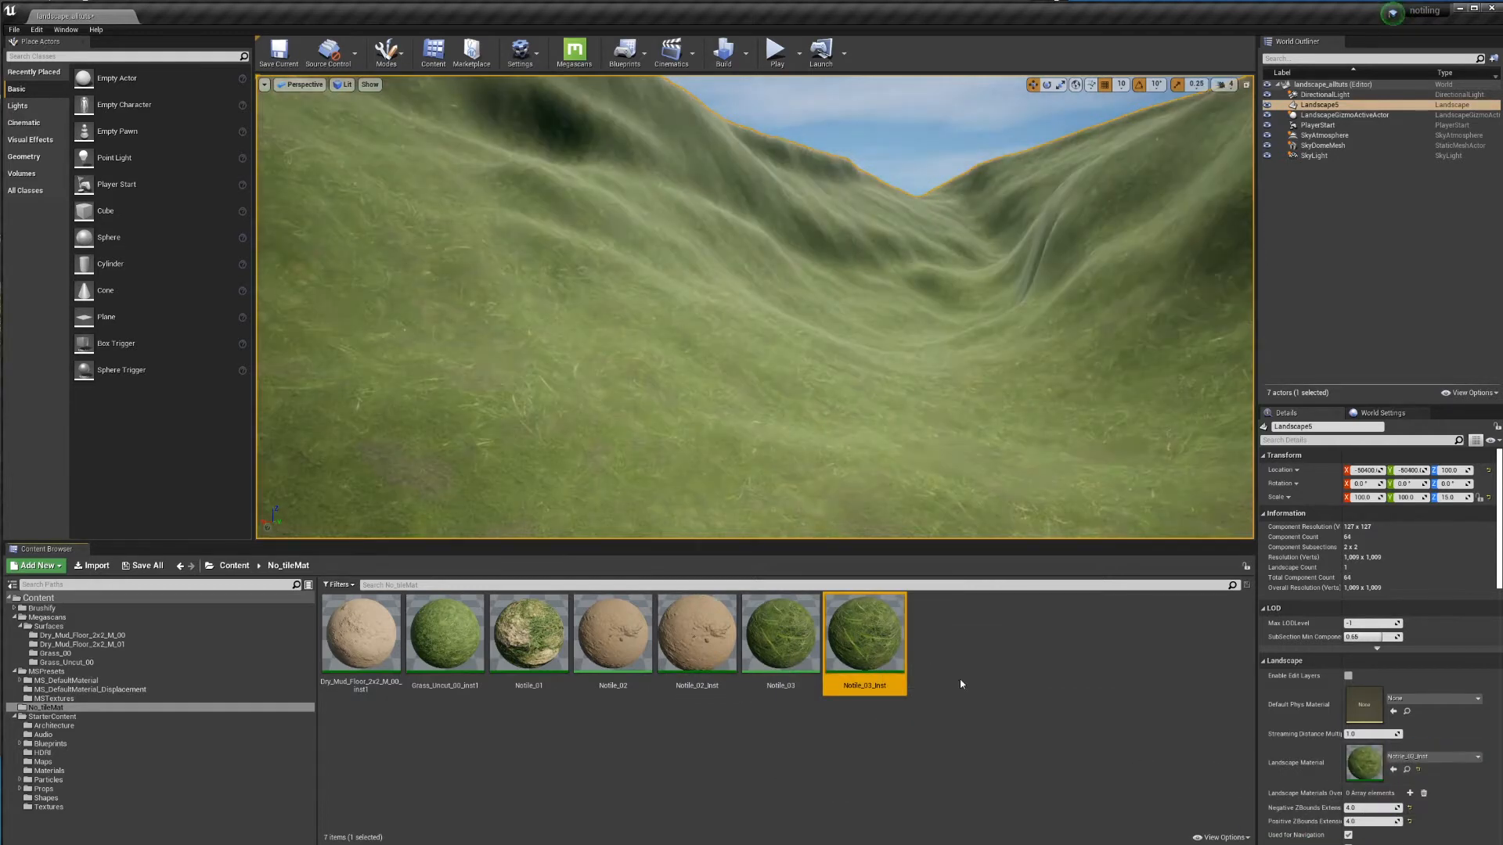
{"action": "right_click_drag", "start_coordinate": [846, 475], "coordinate": [697, 481]}
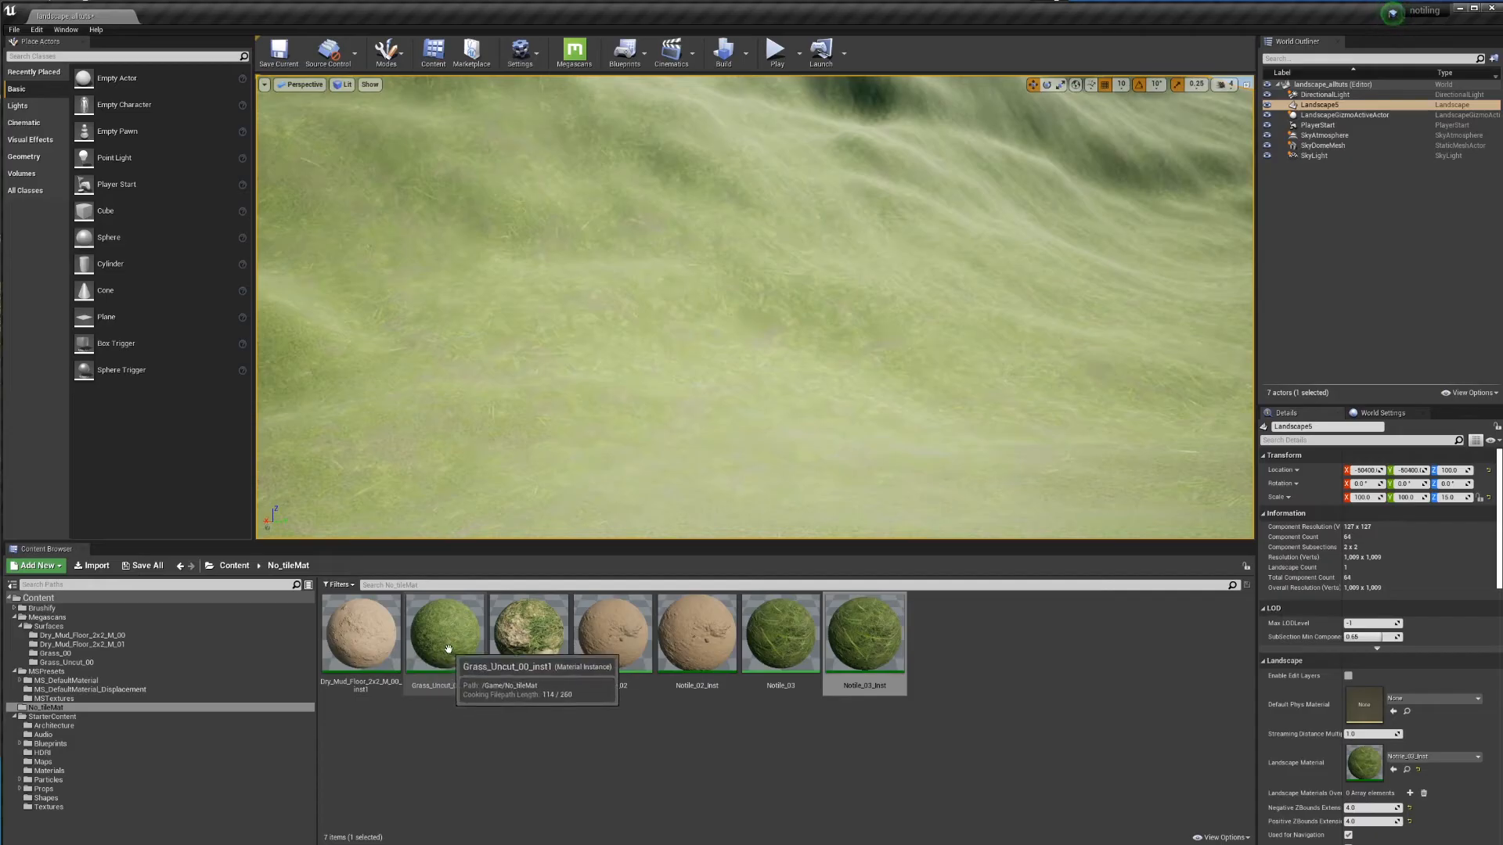
{"action": "left_click_drag", "start_coordinate": [459, 641], "coordinate": [1366, 759]}
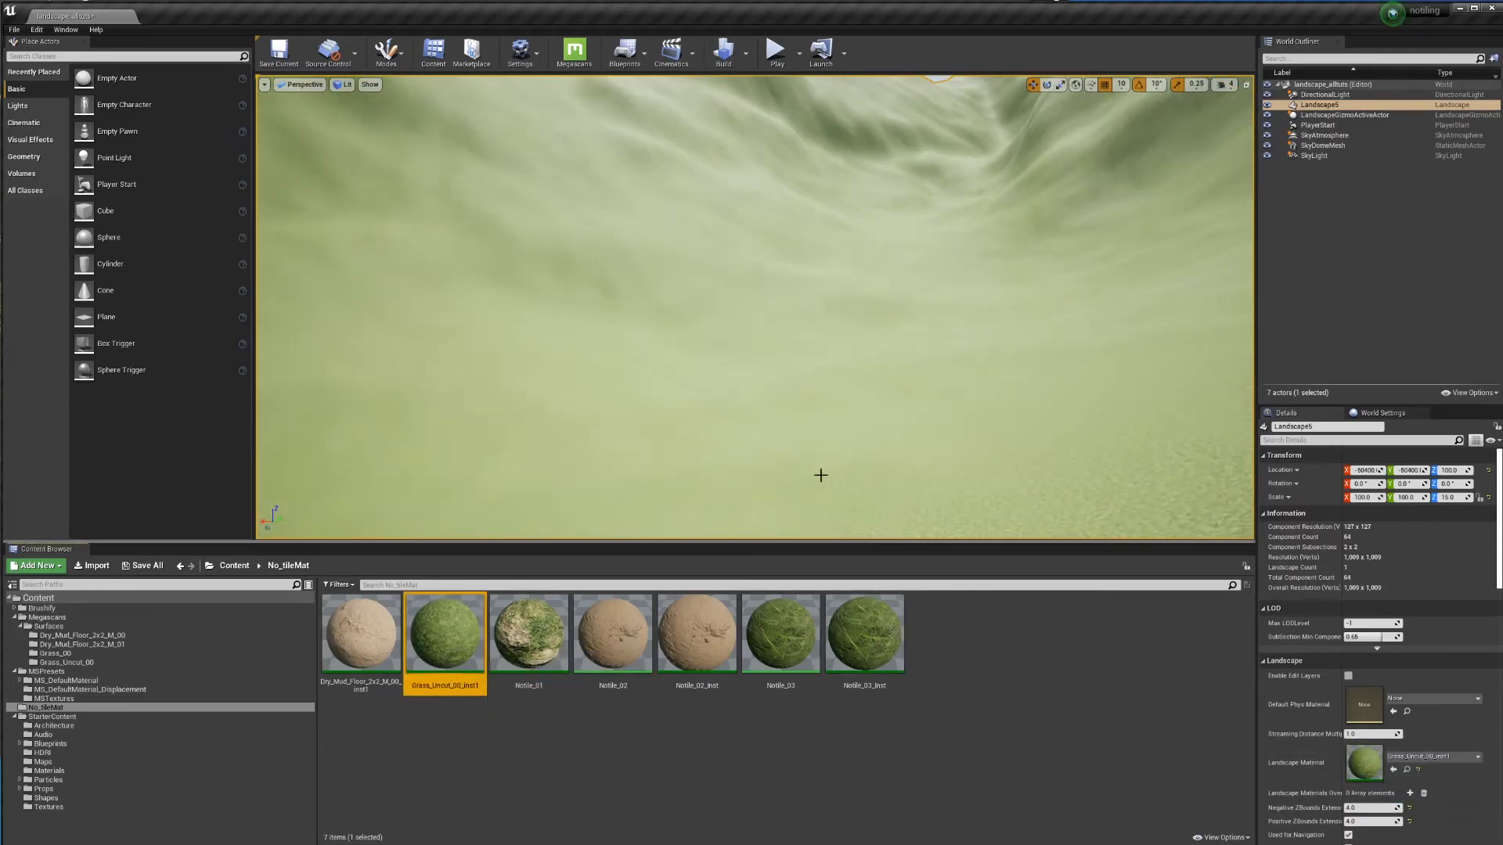
{"action": "right_click_drag", "start_coordinate": [819, 472], "coordinate": [874, 479]}
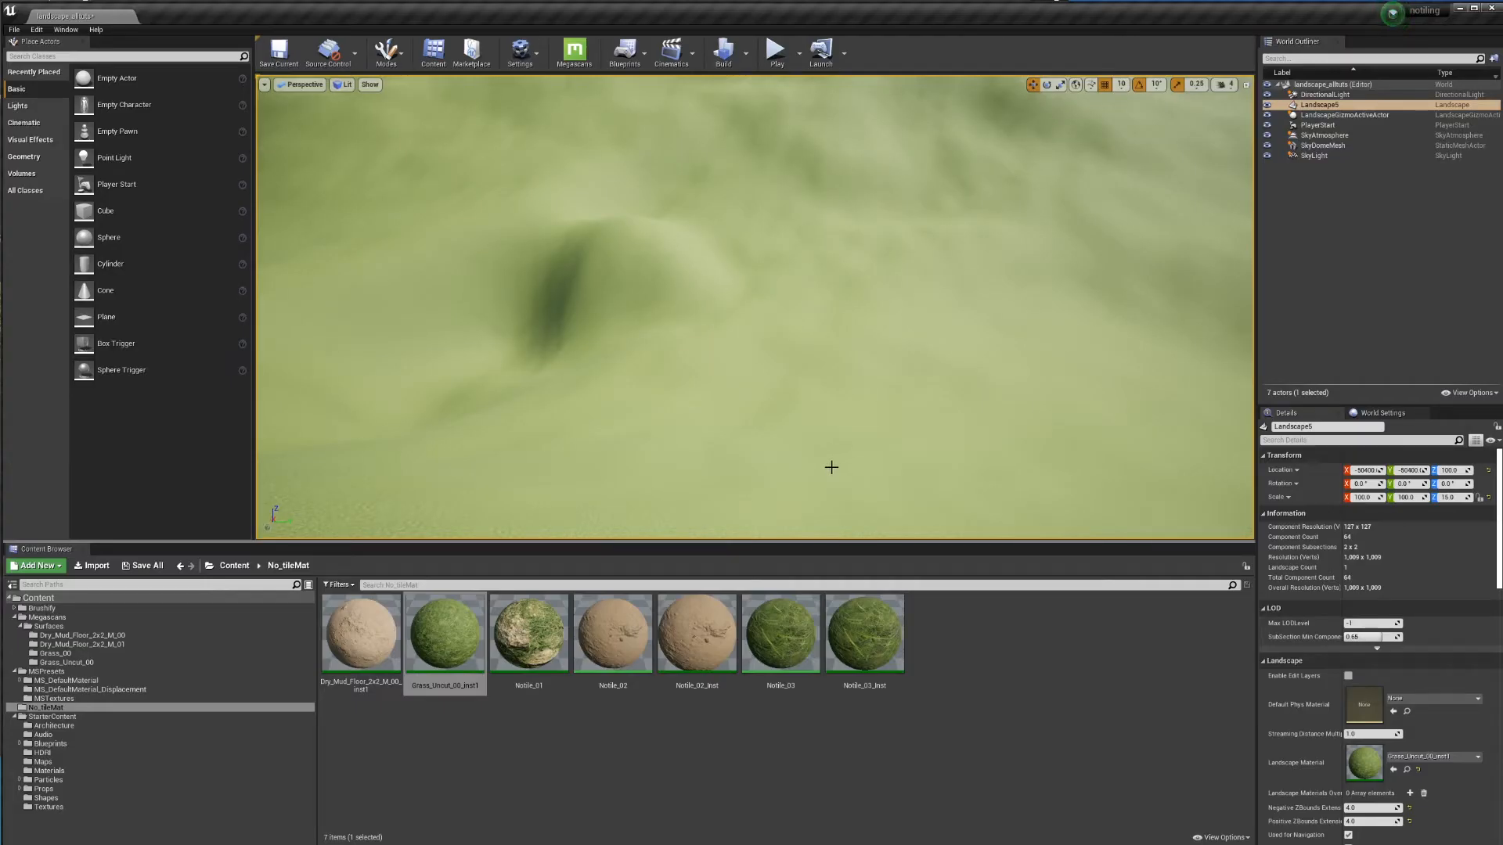
{"action": "mouse_move", "coordinate": [831, 467]}
{"action": "right_mouse_down"}
{"action": "mouse_move", "coordinate": [860, 467]}
{"action": "mouse_move", "coordinate": [781, 465]}
{"action": "mouse_move", "coordinate": [884, 468]}
{"action": "mouse_move", "coordinate": [931, 505]}
{"action": "mouse_move", "coordinate": [821, 467]}
{"action": "right_mouse_up"}
{"action": "key", "text": "w"}
{"action": "key", "text": "s"}
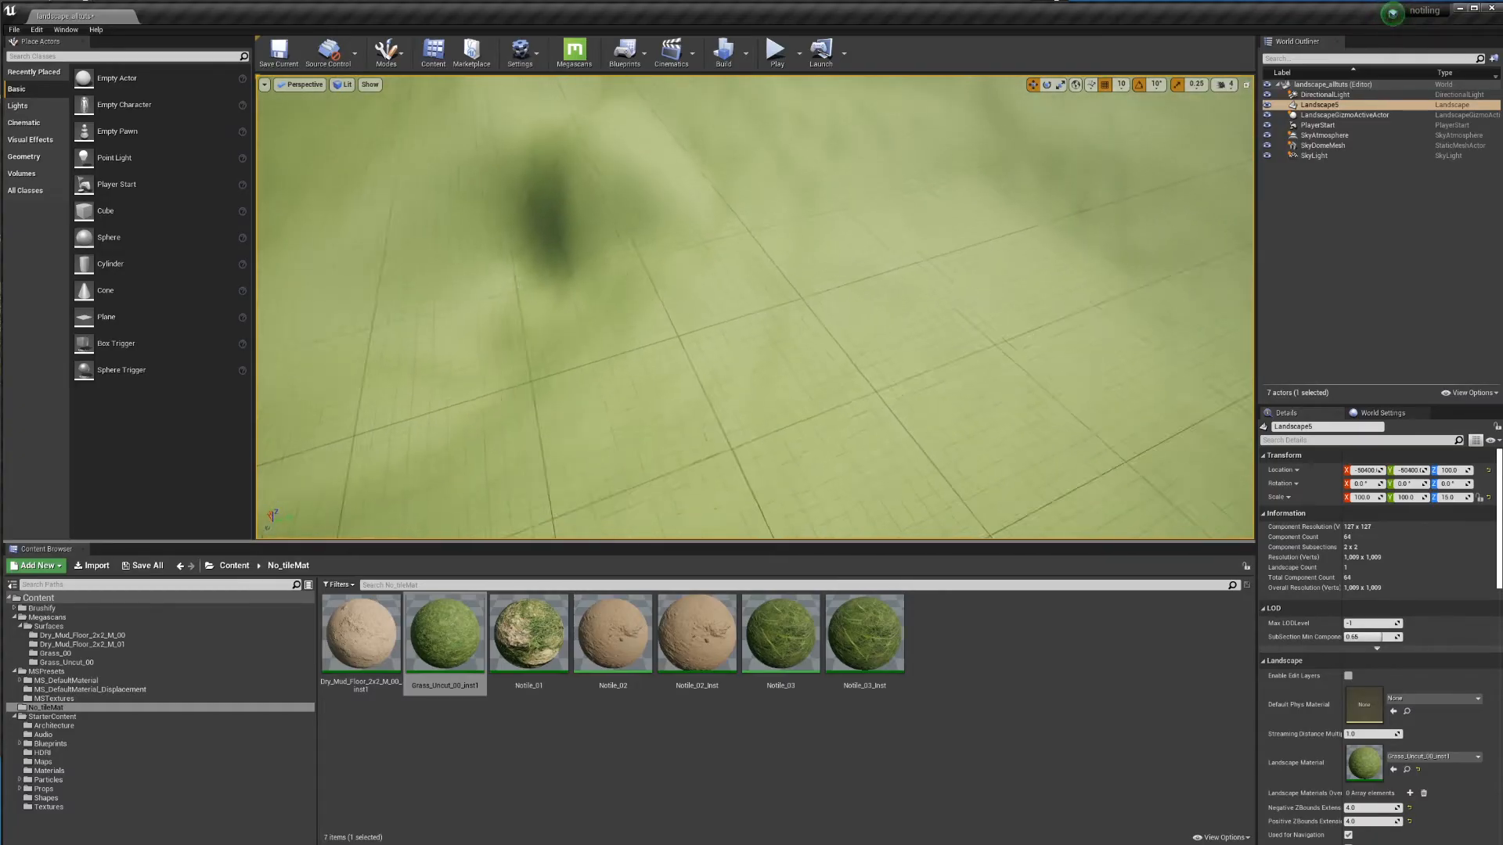
{"action": "key", "text": "w"}
{"action": "right_click_drag", "start_coordinate": [970, 447], "coordinate": [1036, 334]}
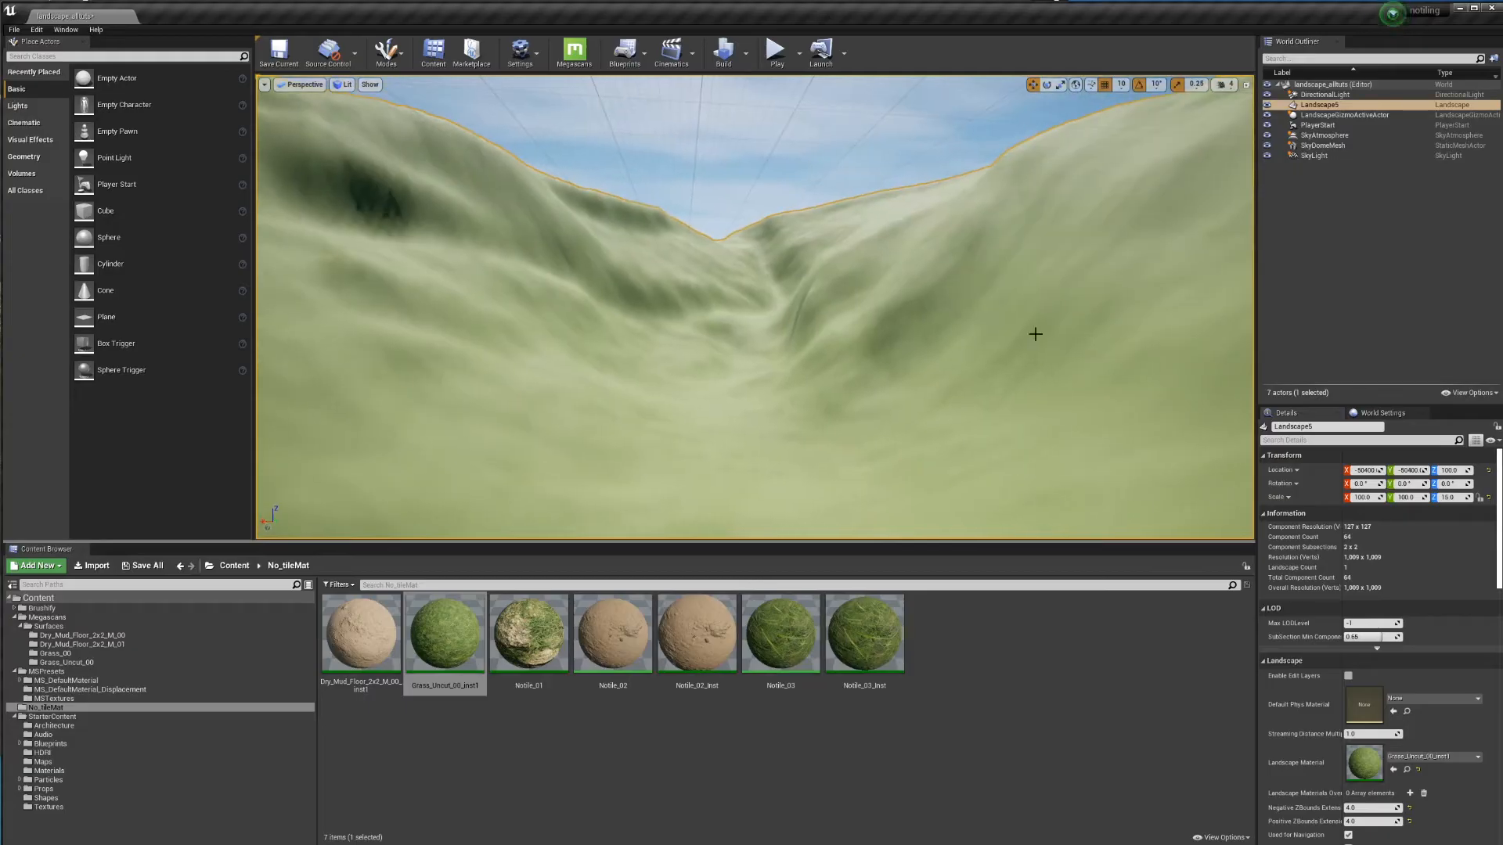
{"action": "right_click_drag", "start_coordinate": [801, 439], "coordinate": [564, 304]}
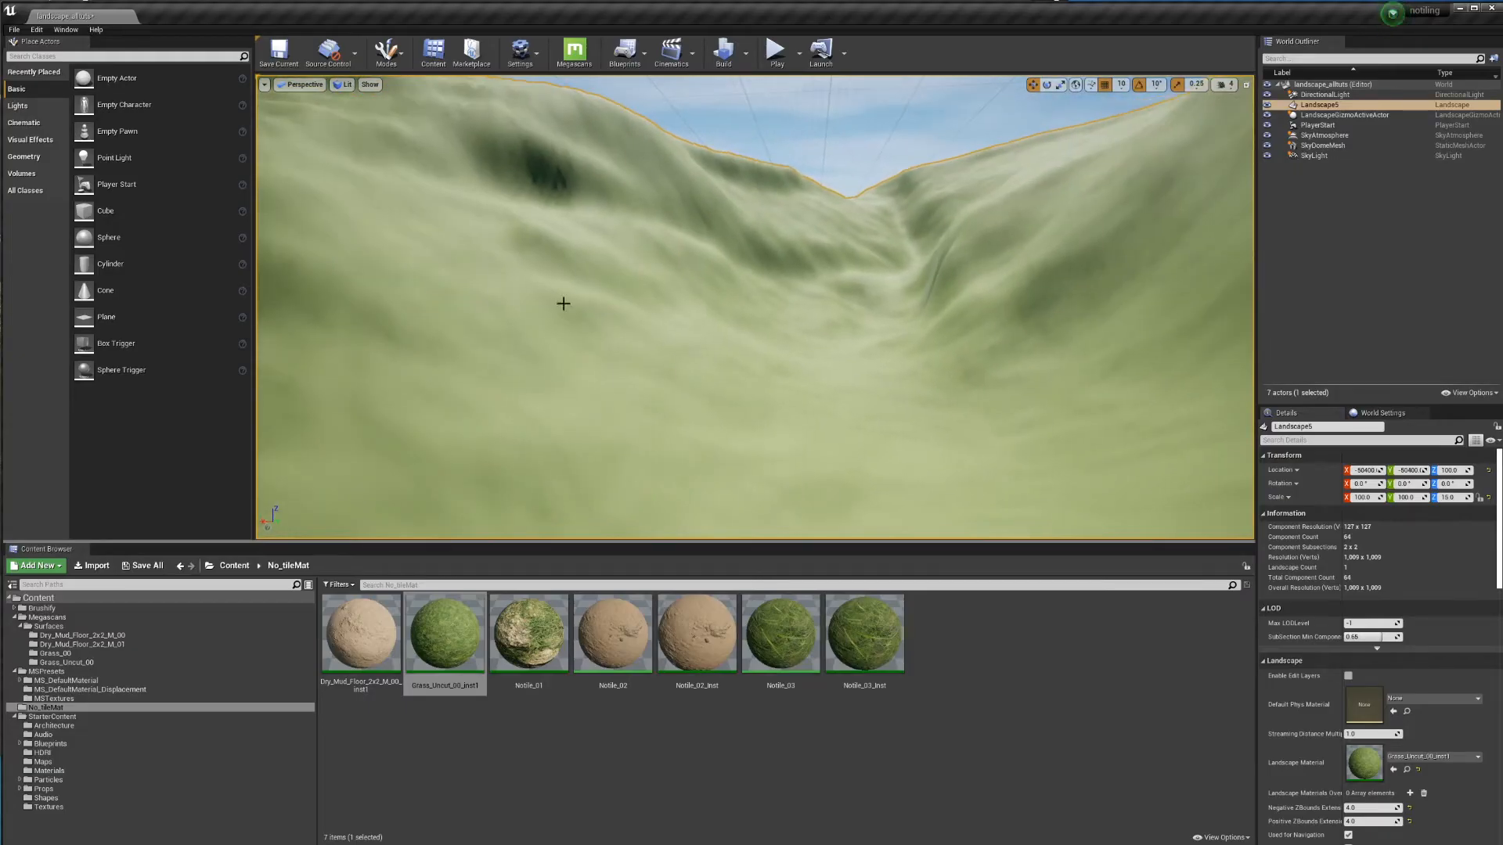
{"action": "right_click_drag", "start_coordinate": [693, 267], "coordinate": [702, 275]}
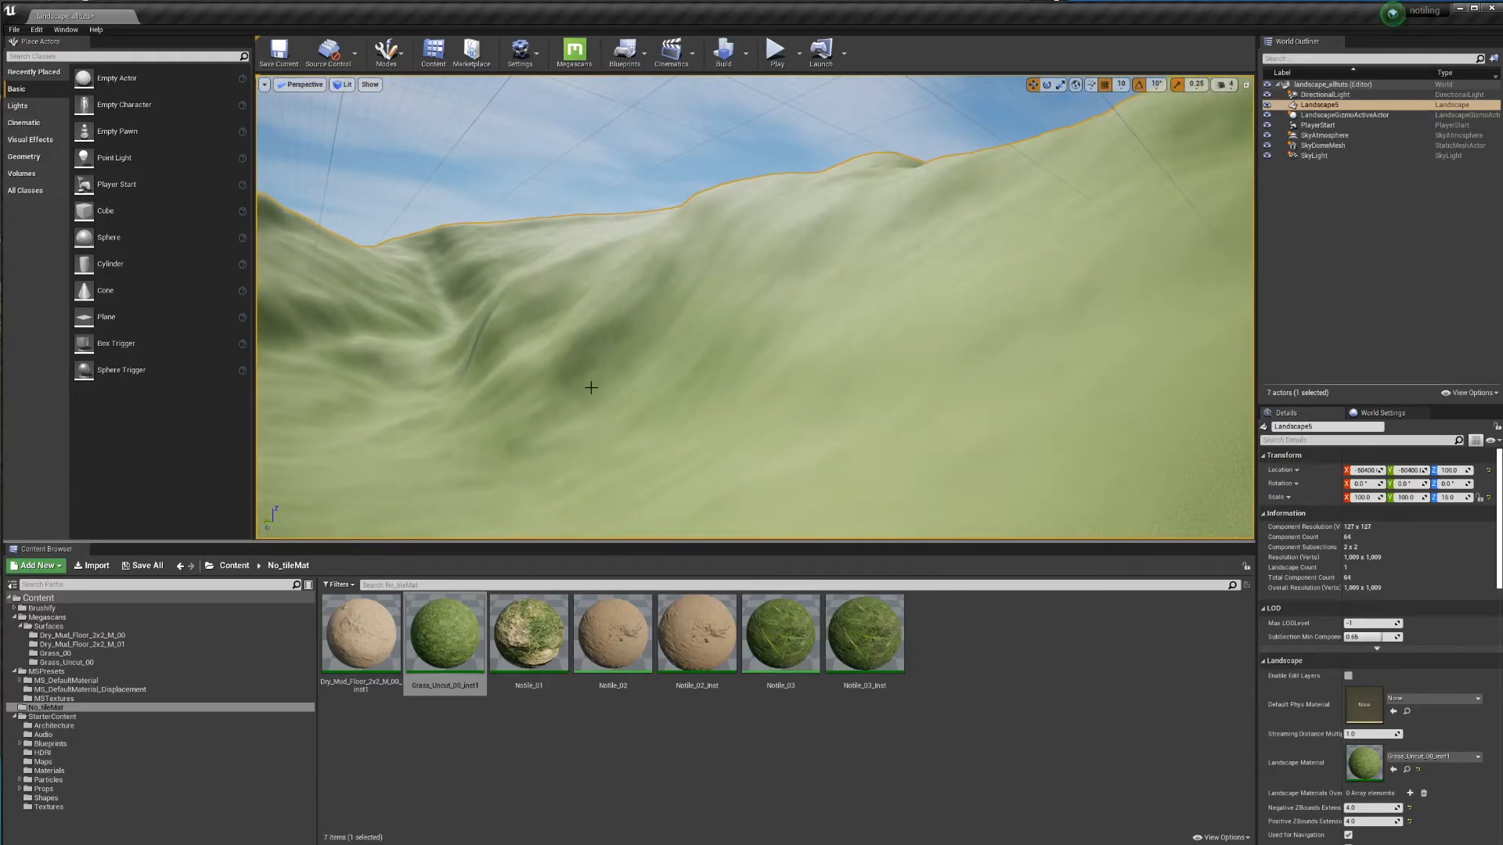
{"action": "right_click_drag", "start_coordinate": [542, 389], "coordinate": [697, 390]}
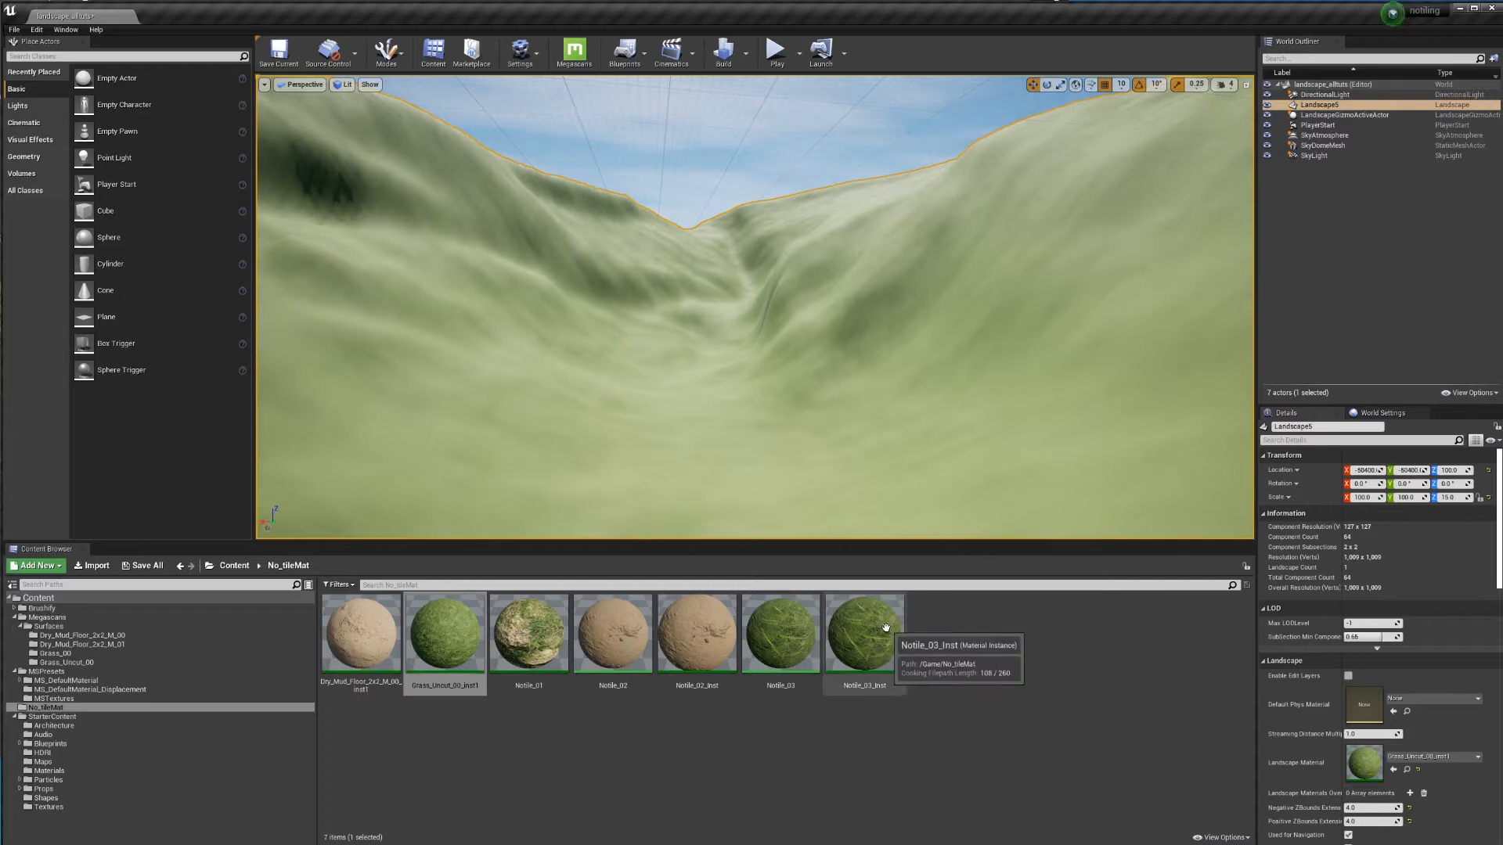
Step: Compare Notile_03_Inst with Grass_Uncut_00_inst1 on the landscape, finish with Notile_03_Inst assigned, and deselect the landscape
{"action": "left_click_drag", "start_coordinate": [865, 633], "coordinate": [1321, 760]}
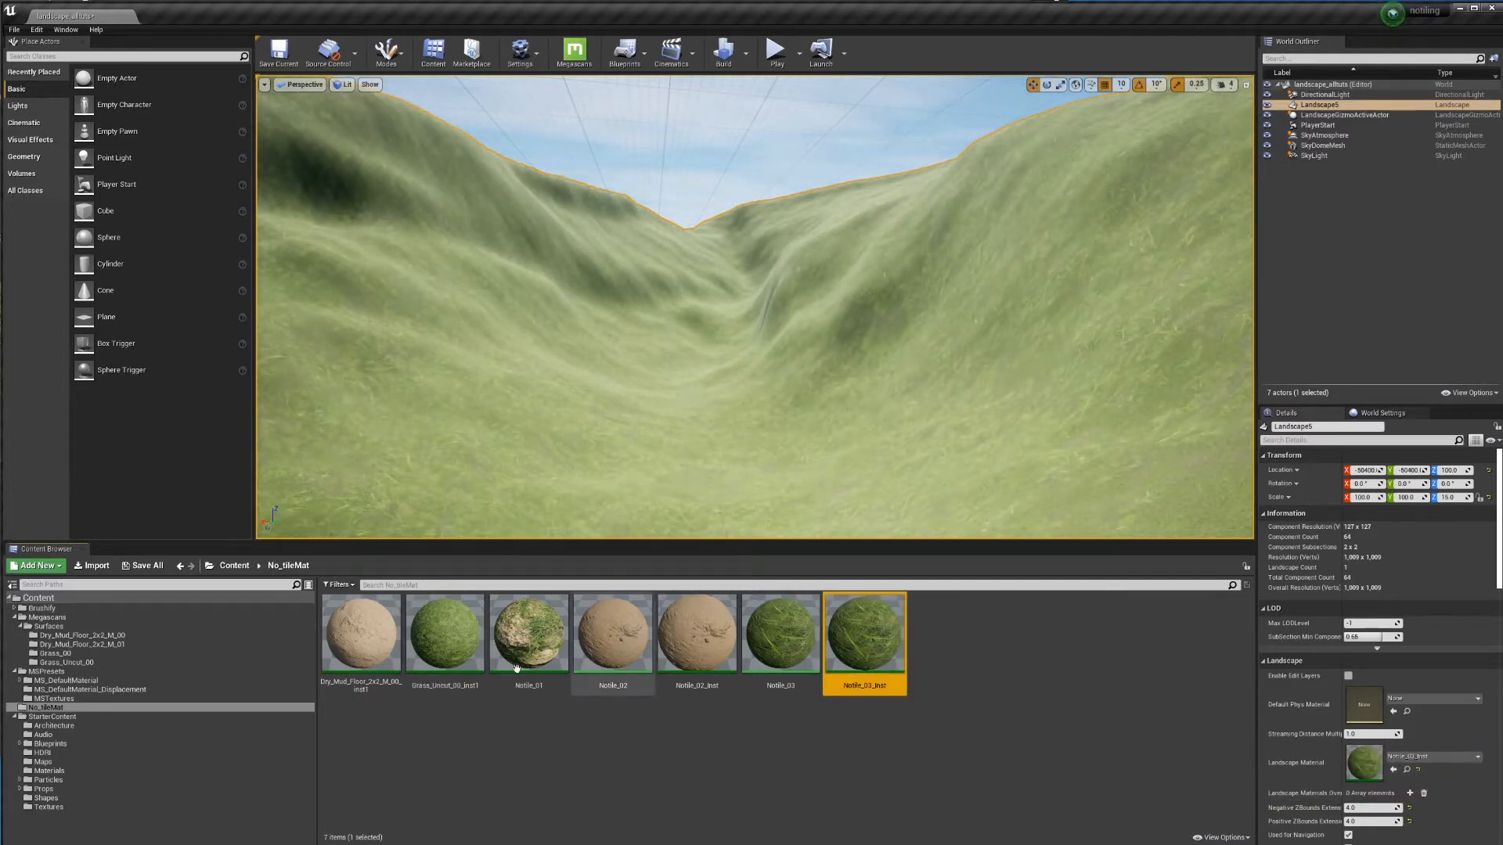
{"action": "left_click_drag", "start_coordinate": [445, 634], "coordinate": [1343, 761]}
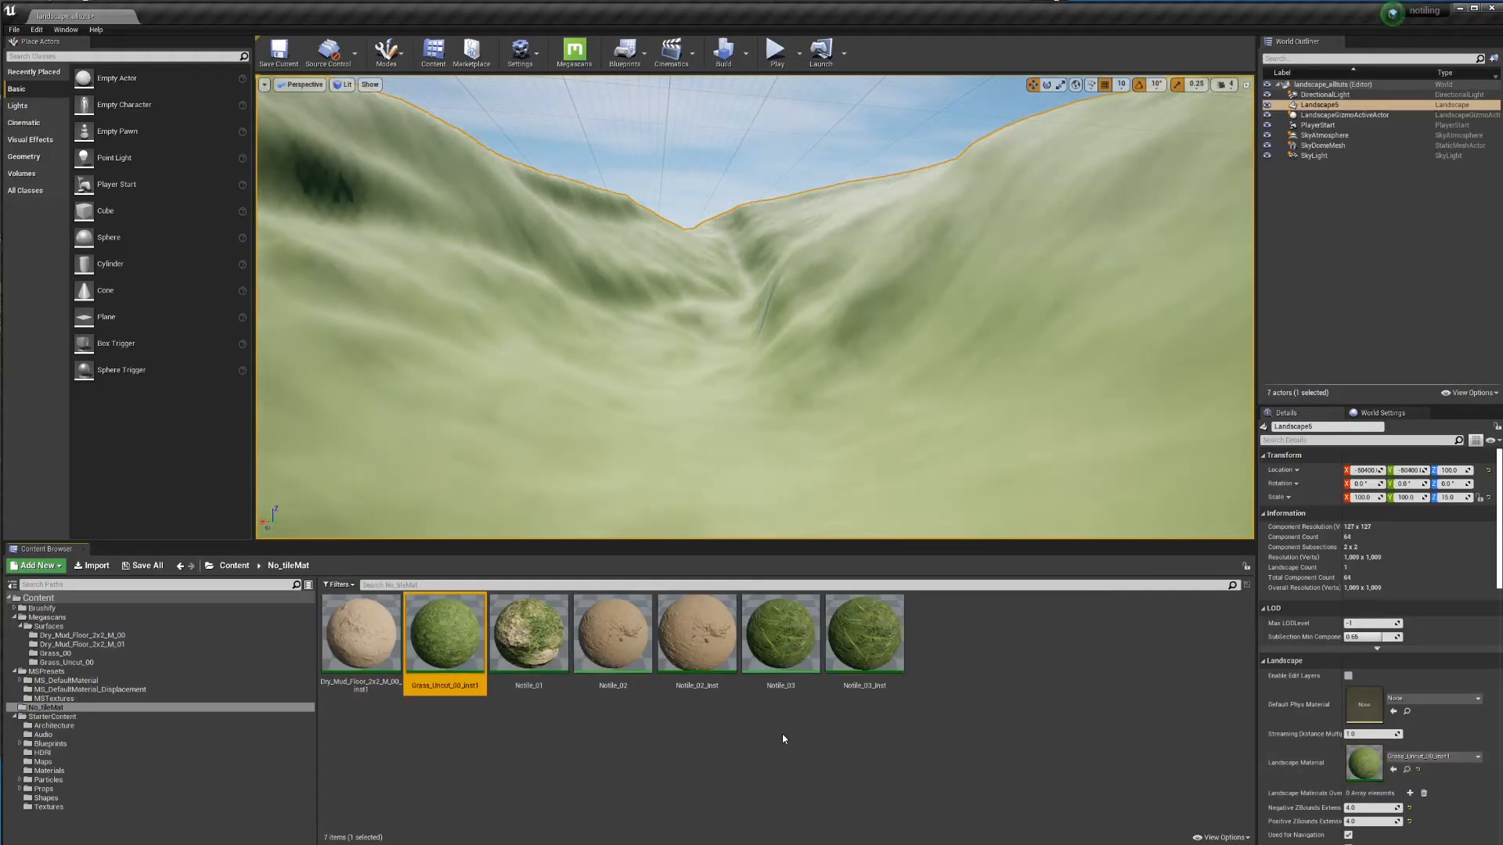
{"action": "left_click_drag", "start_coordinate": [864, 634], "coordinate": [1366, 763]}
{"action": "right_click_drag", "start_coordinate": [976, 438], "coordinate": [830, 478]}
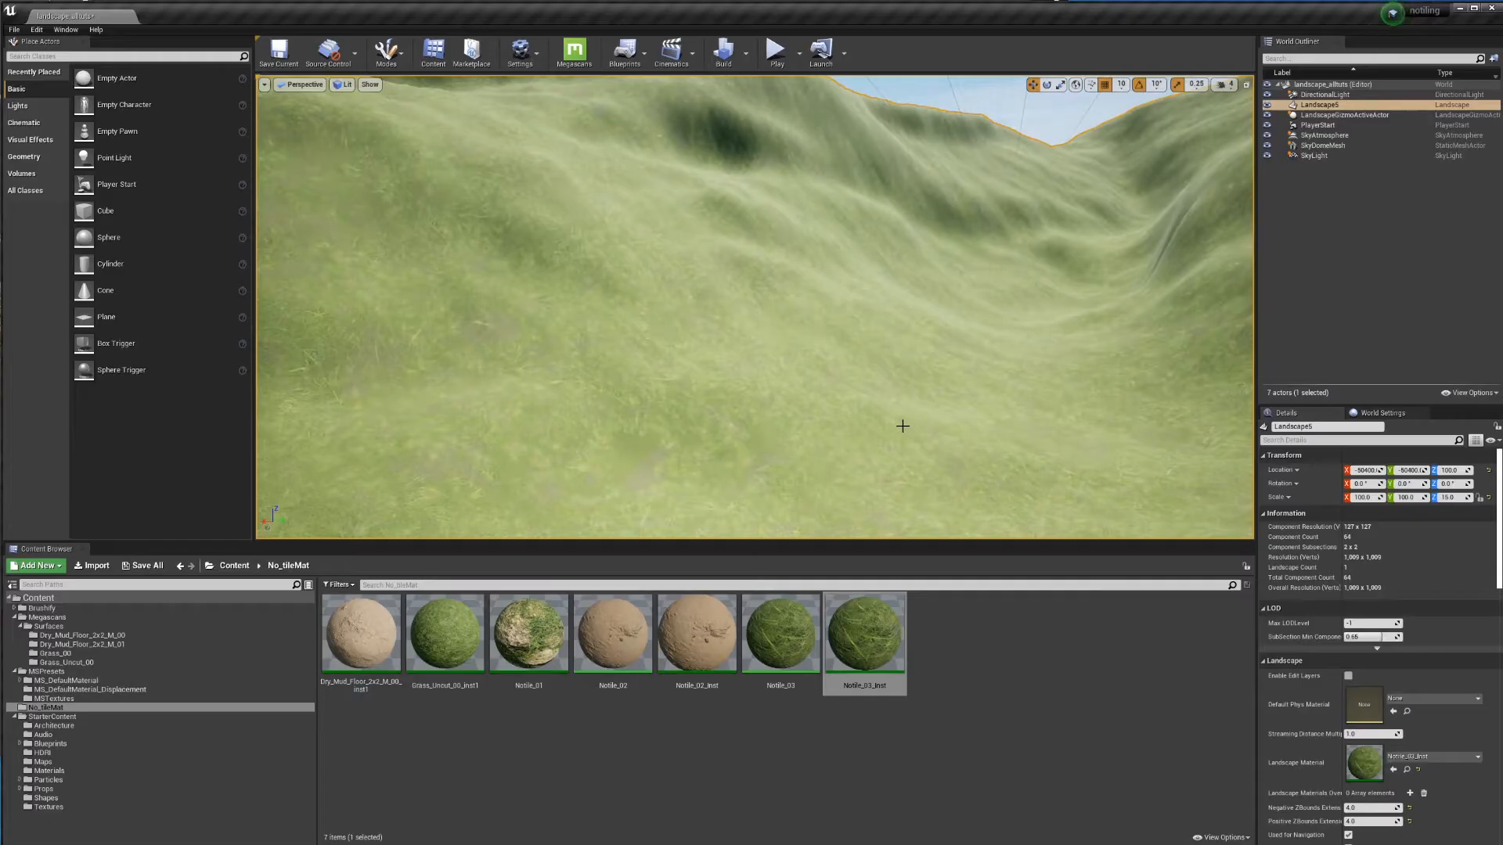
{"action": "right_click_drag", "start_coordinate": [805, 407], "coordinate": [845, 422]}
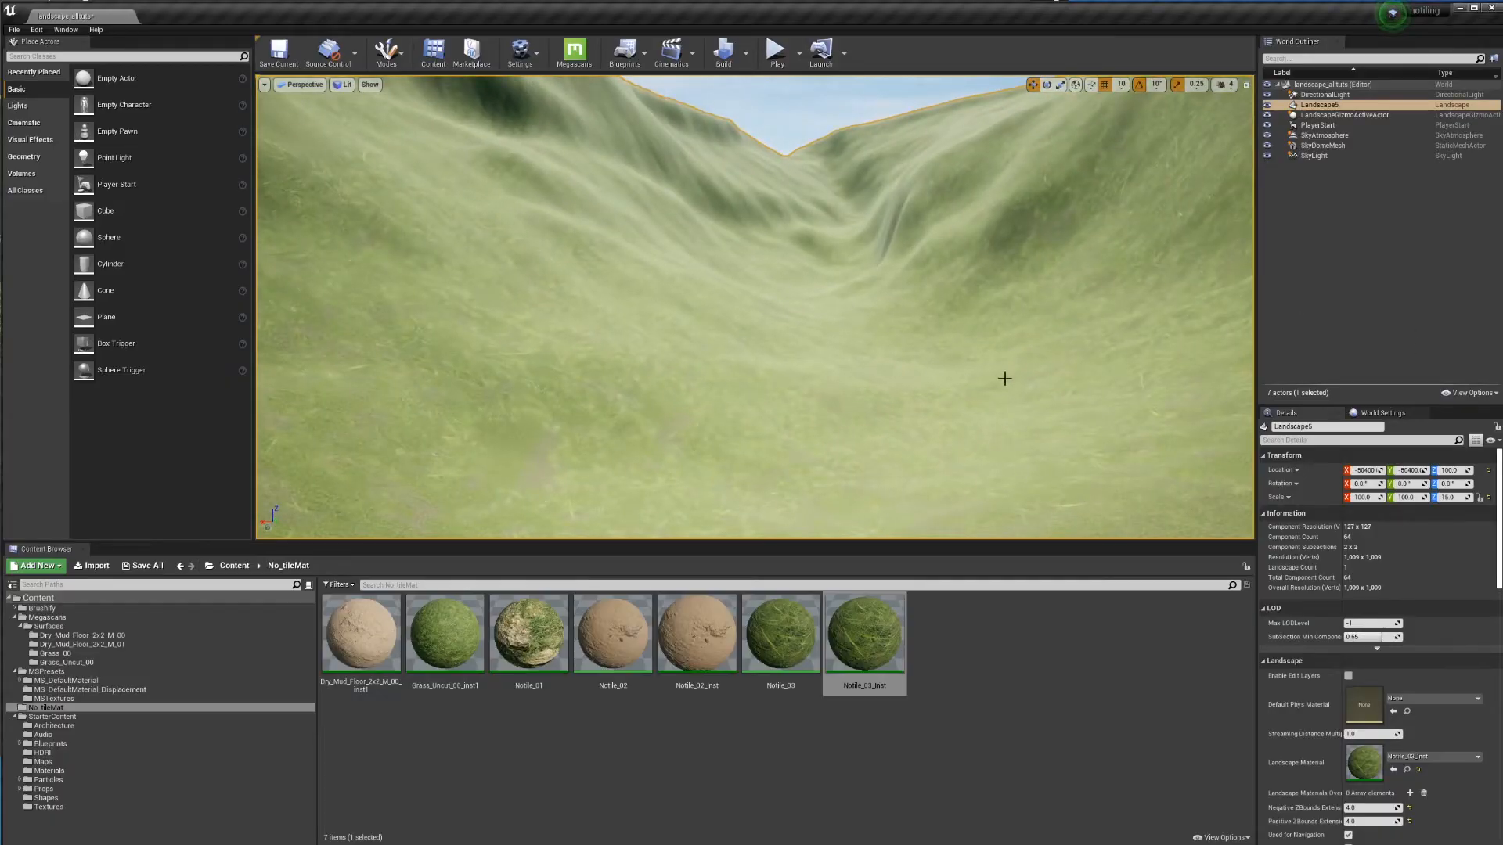
{"action": "key", "text": "Escape"}
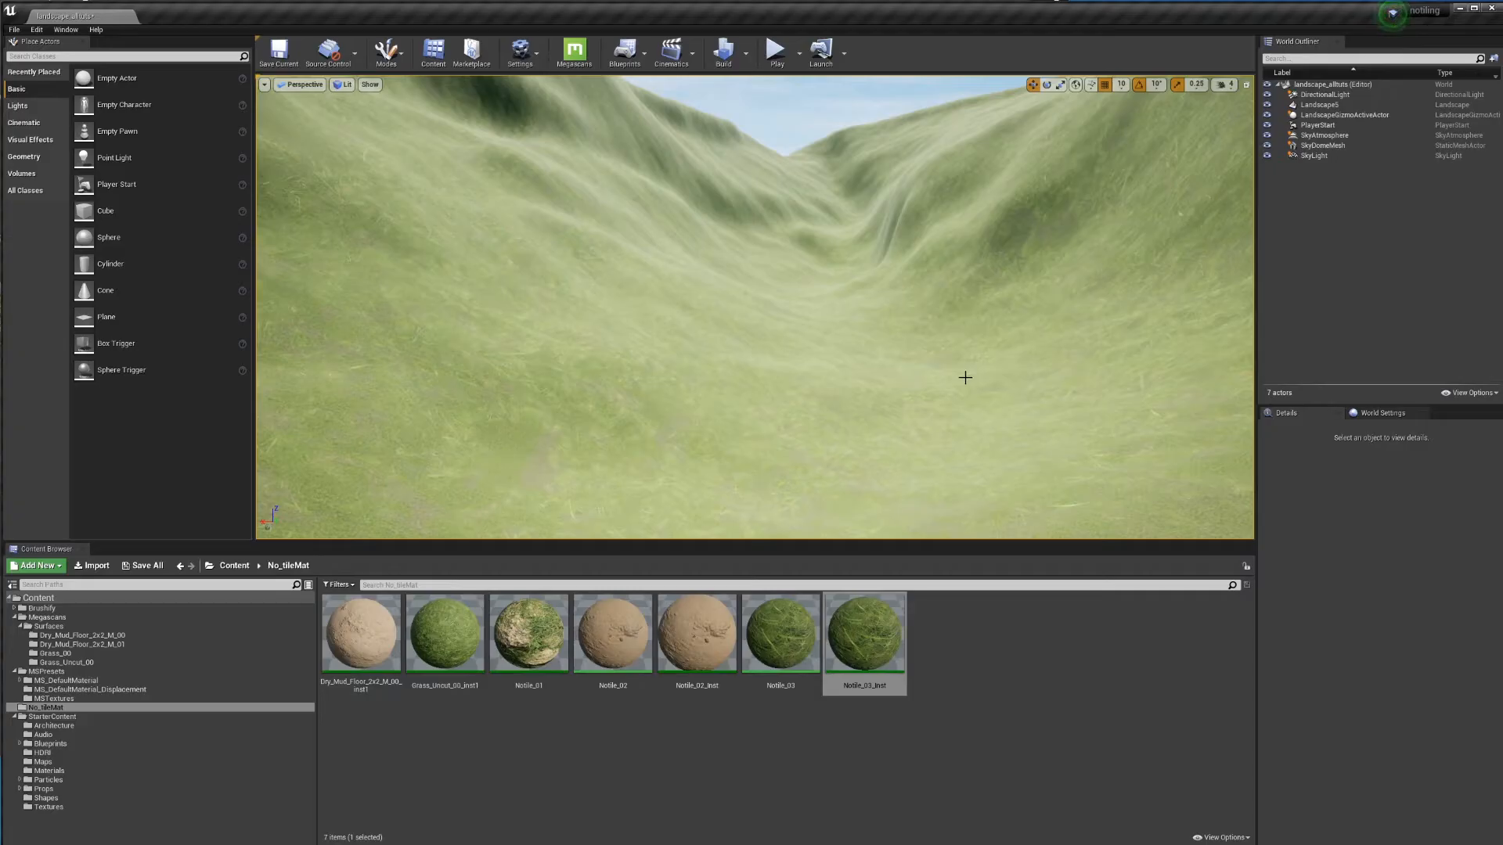
Step: Open the M_Ground_Grass material from the StarterContent Materials folder
{"action": "mouse_move", "coordinate": [788, 428]}
{"action": "right_mouse_down"}
{"action": "mouse_move", "coordinate": [831, 427]}
{"action": "mouse_move", "coordinate": [831, 459]}
{"action": "mouse_move", "coordinate": [791, 429]}
{"action": "right_mouse_up"}
{"action": "key", "text": "w"}
{"action": "key", "text": "w"}
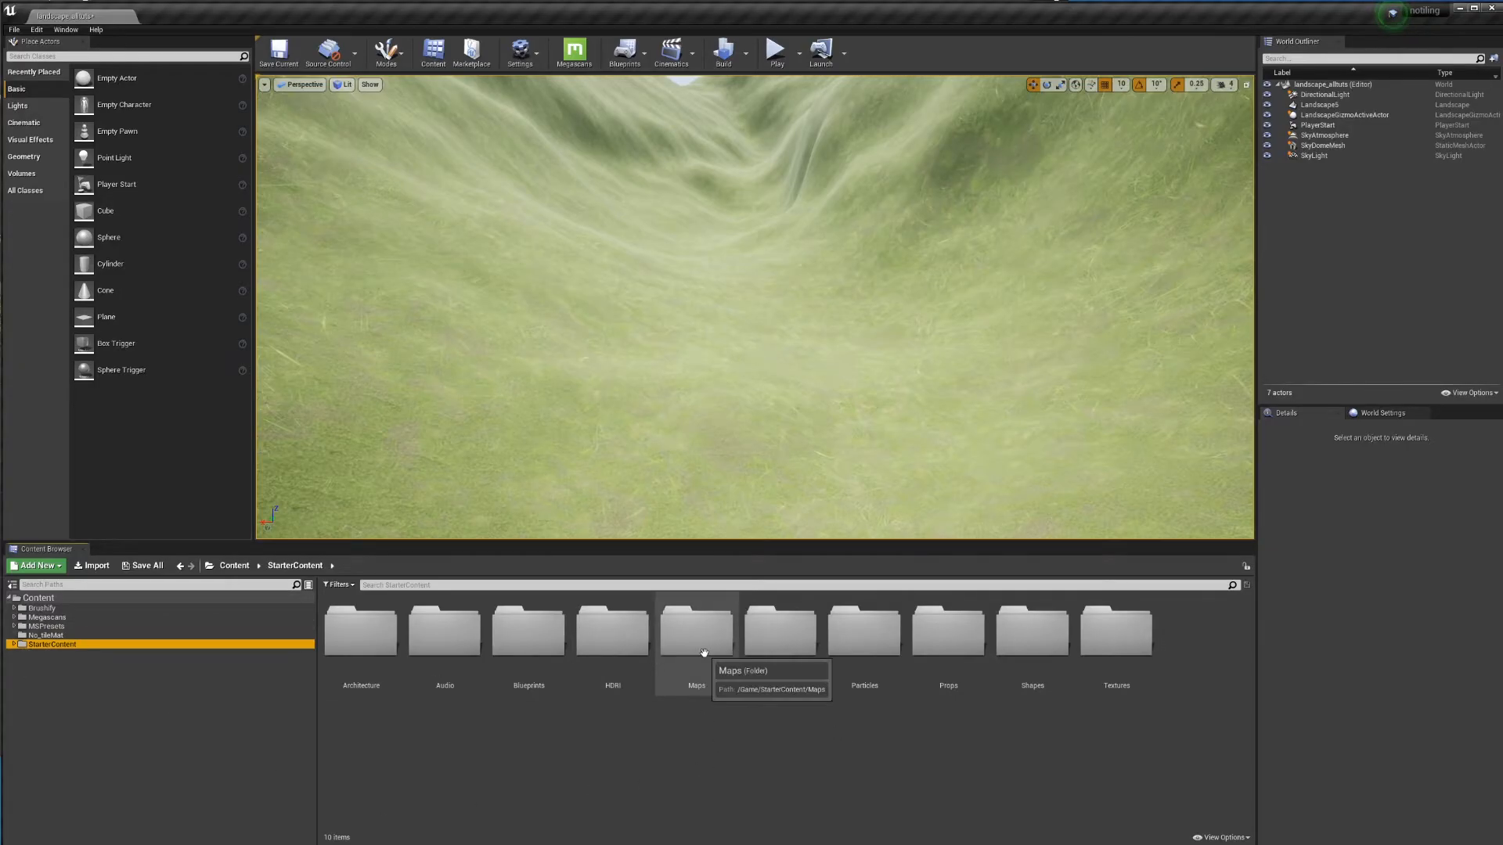
{"action": "double_click", "coordinate": [780, 632]}
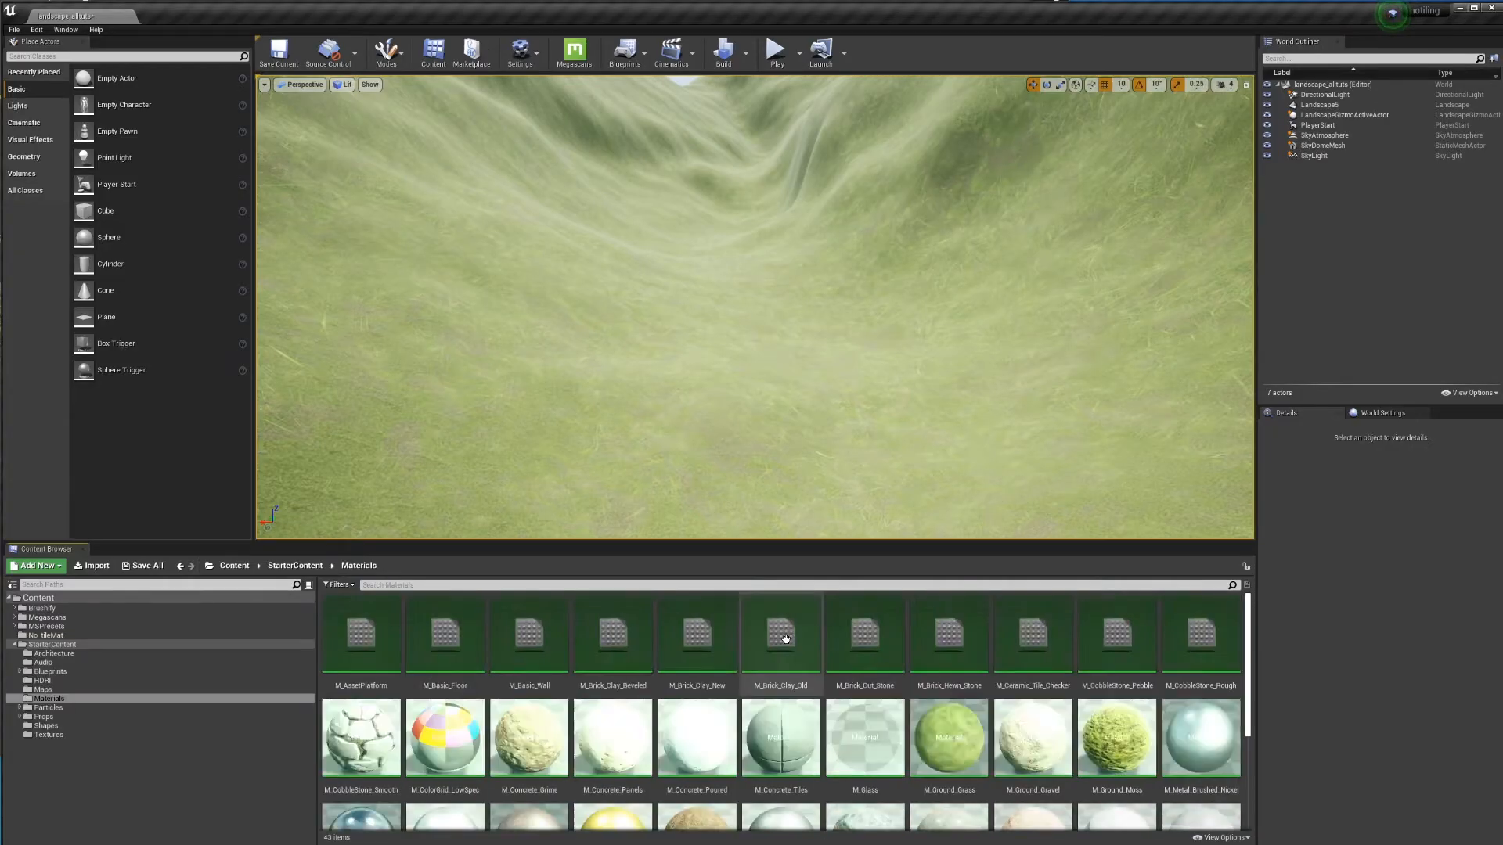
{"action": "scroll", "coordinate": [950, 689], "scroll_direction": "down", "scroll_amount": 1}
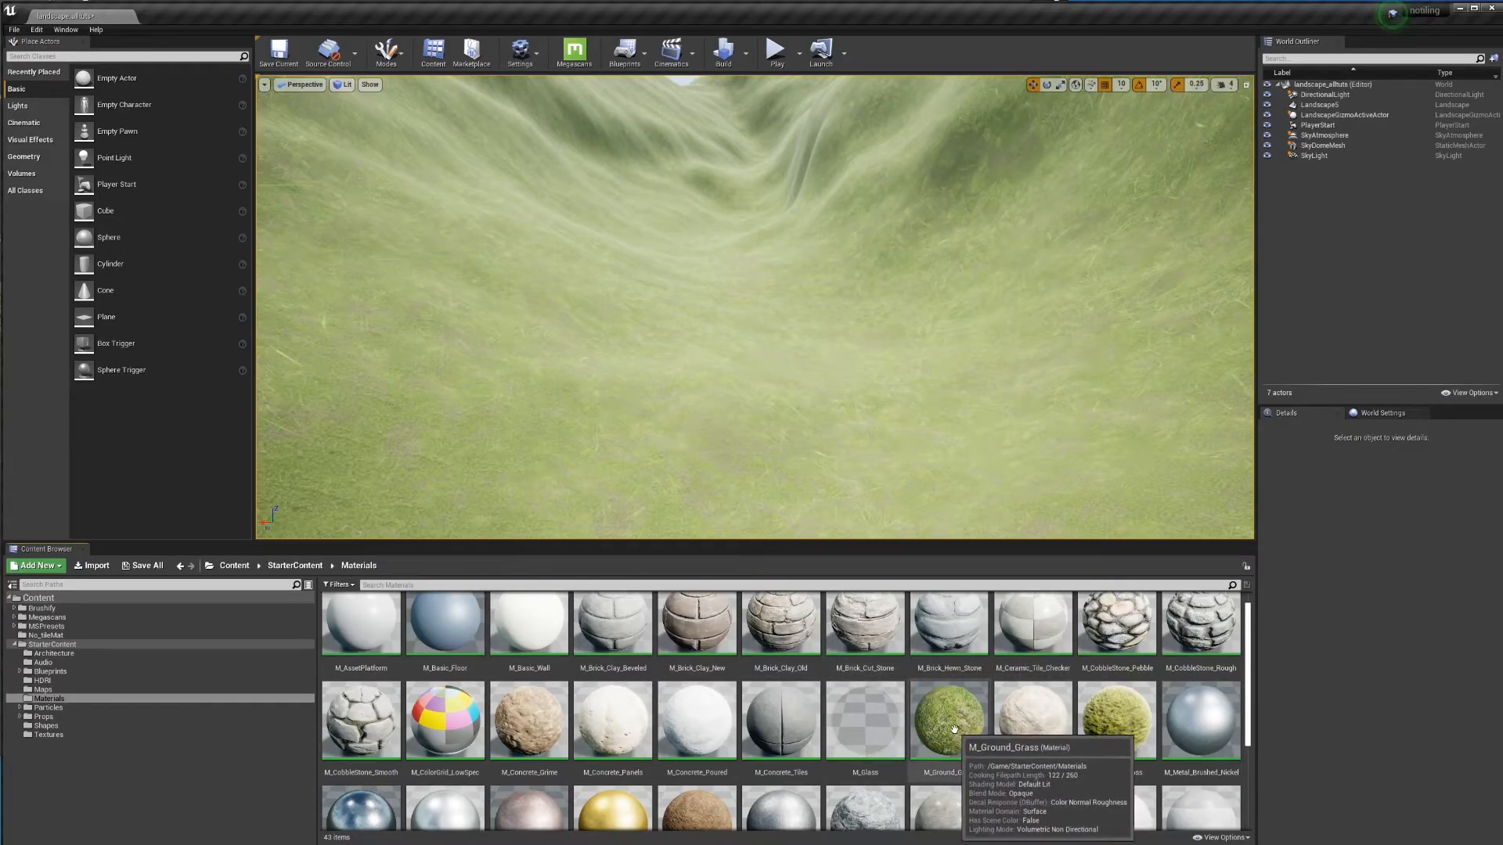
{"action": "double_click", "coordinate": [948, 720]}
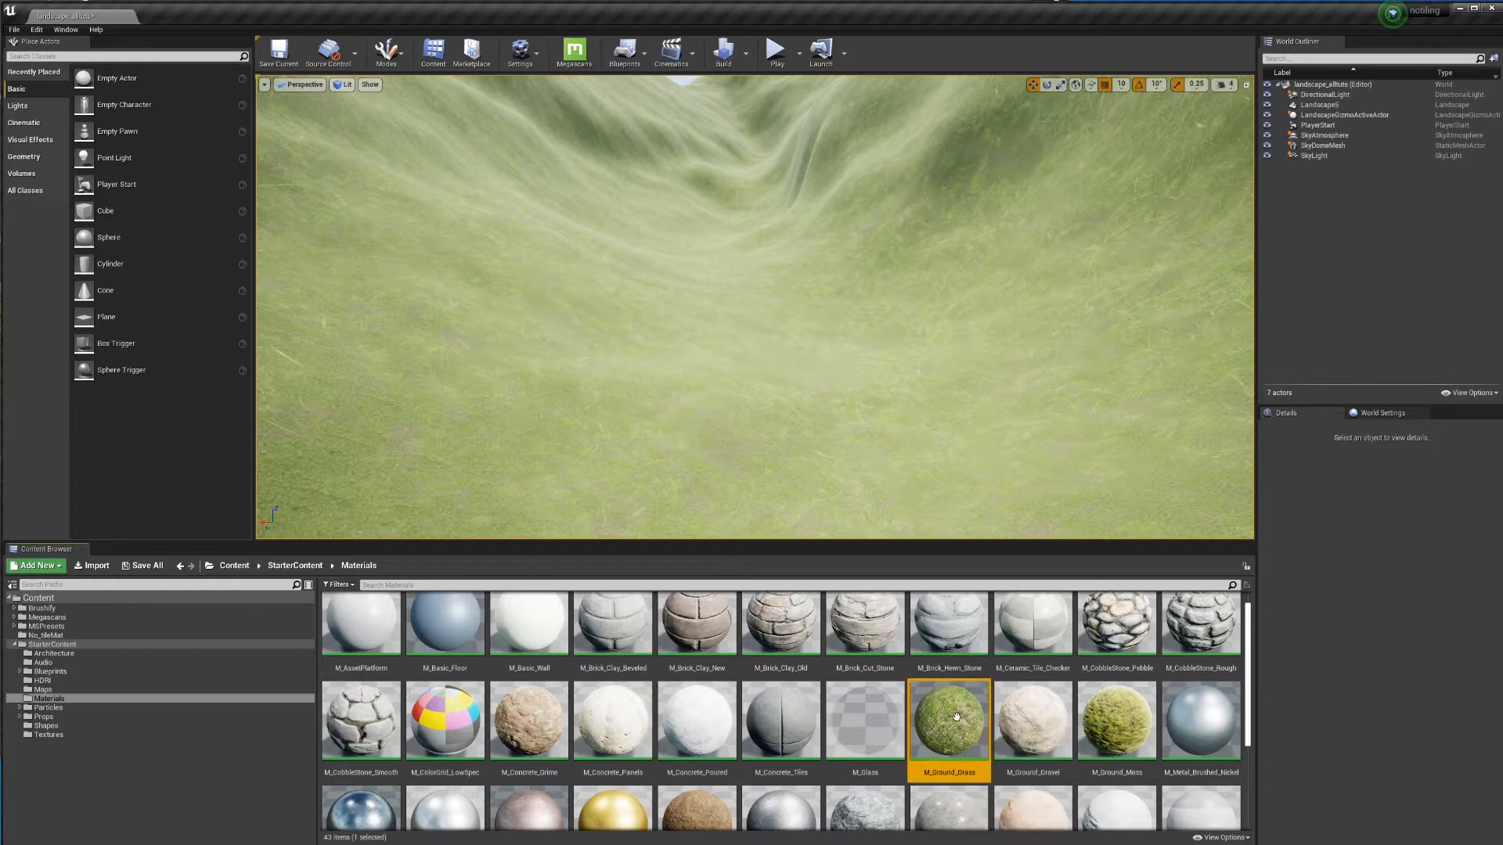
Step: Examine the material graph's Micro Texture Variation group and show the tiling properties of its TexCoord node
{"action": "scroll", "coordinate": [789, 564], "scroll_direction": "down", "scroll_amount": 9}
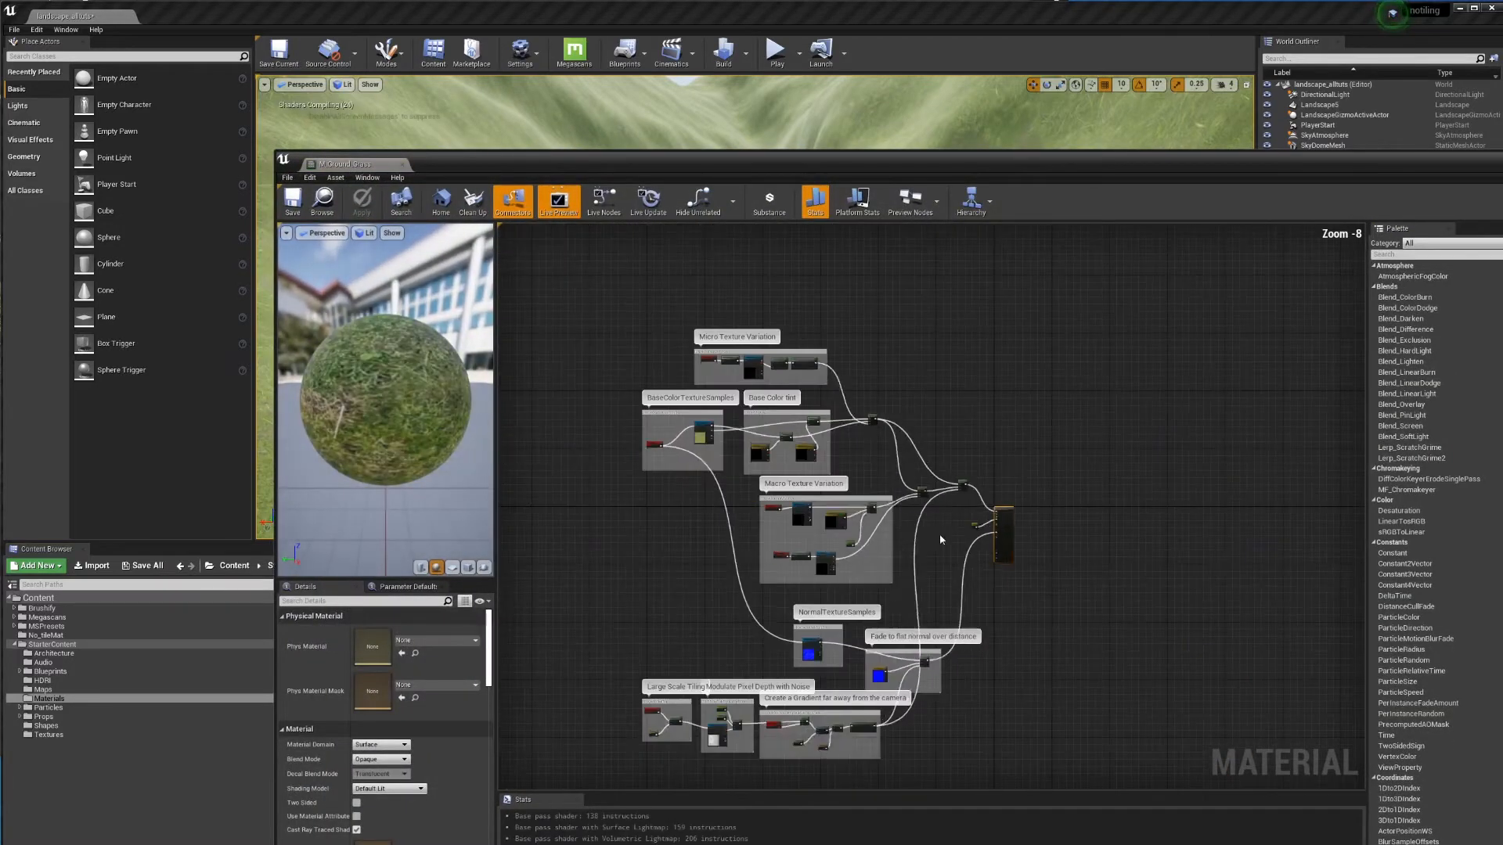
{"action": "key", "text": "Home"}
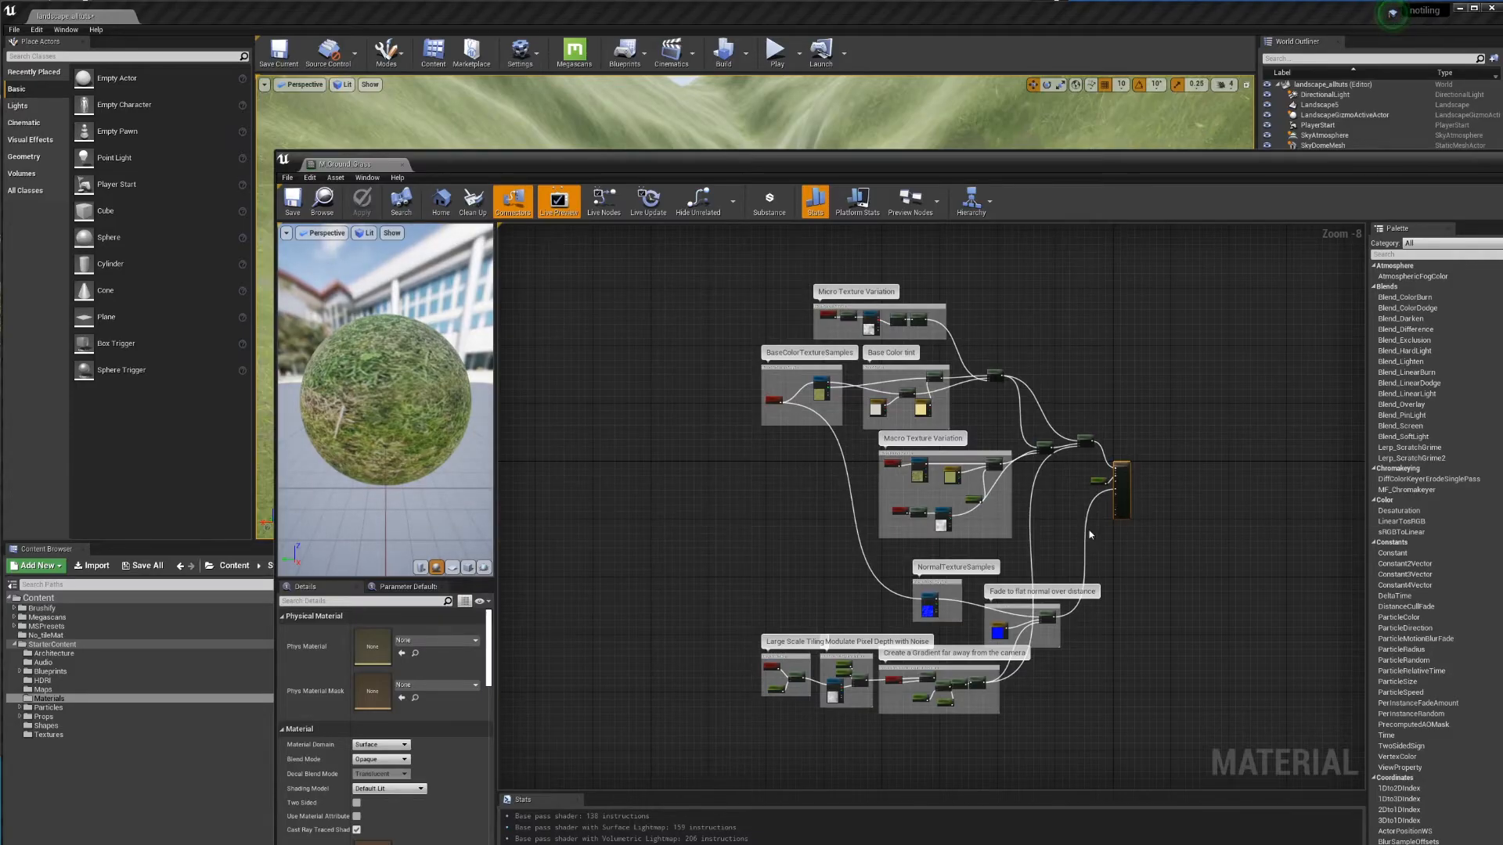
{"action": "scroll", "coordinate": [828, 463], "scroll_direction": "up", "scroll_amount": 3}
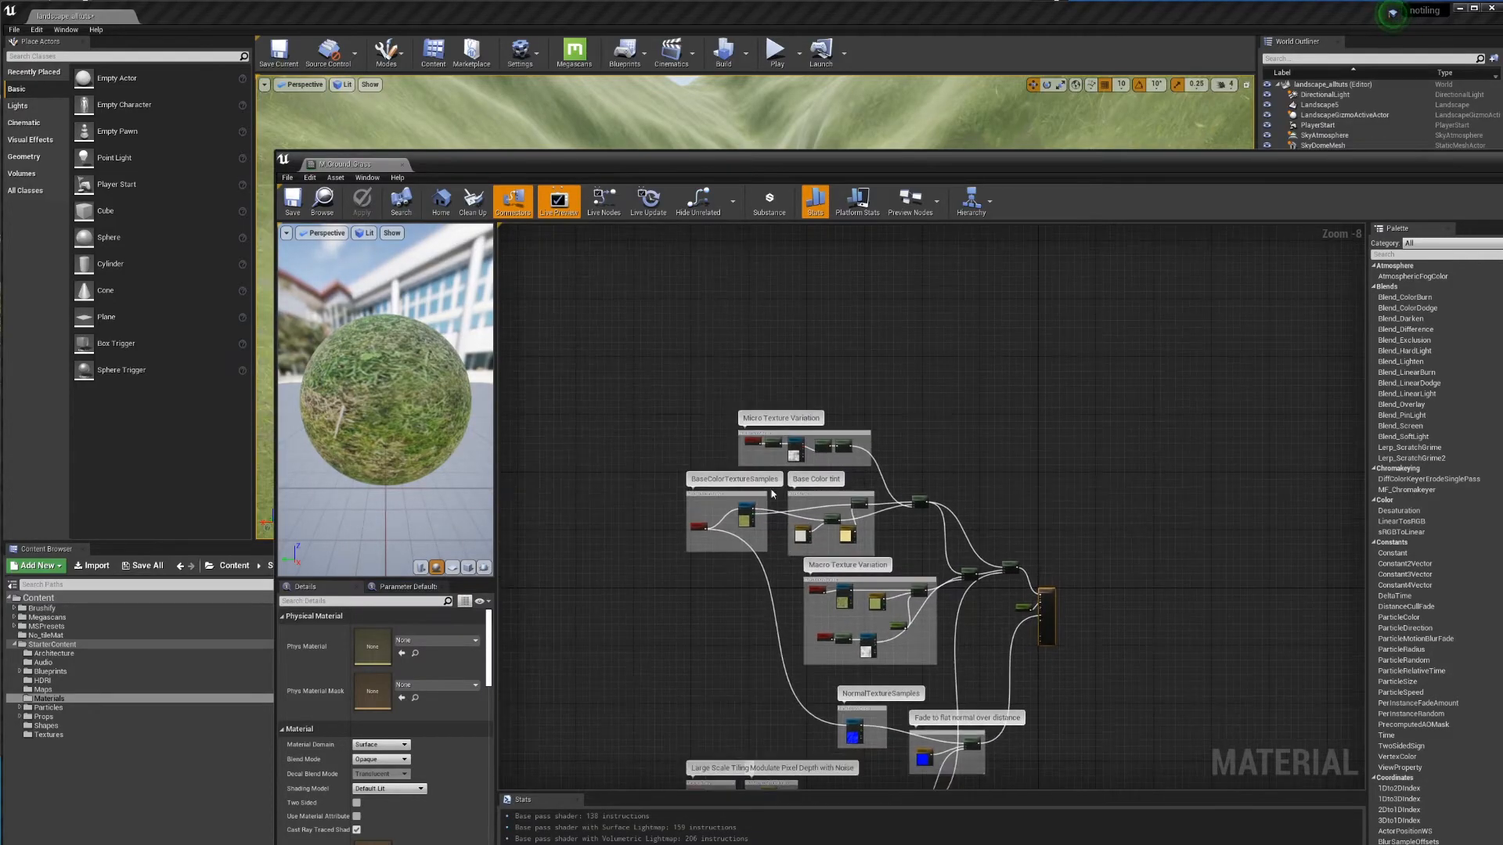
{"action": "scroll", "coordinate": [770, 420], "scroll_direction": "up", "scroll_amount": 5}
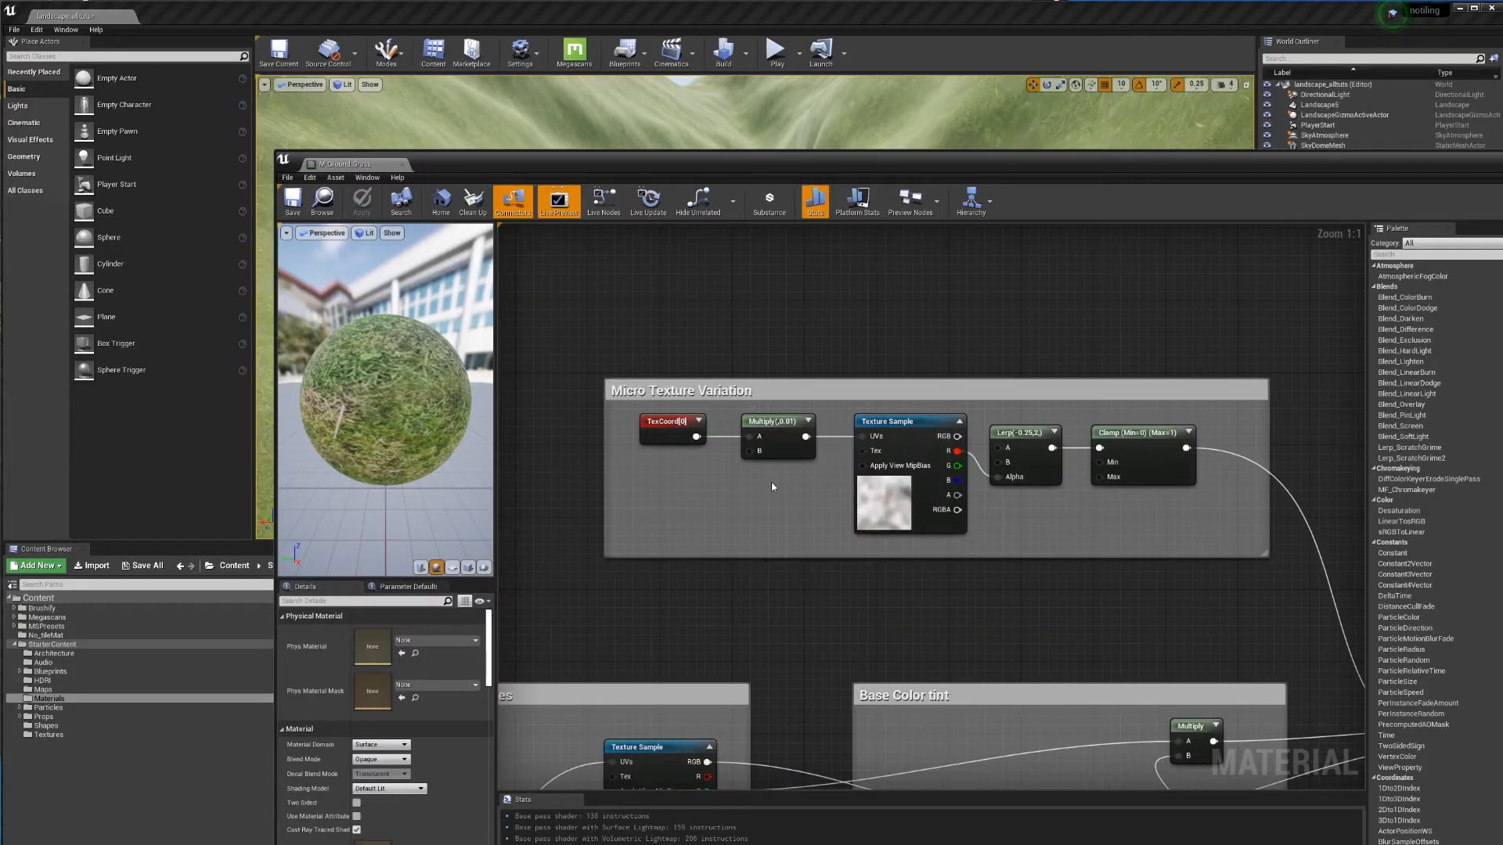
{"action": "left_click", "coordinate": [670, 431]}
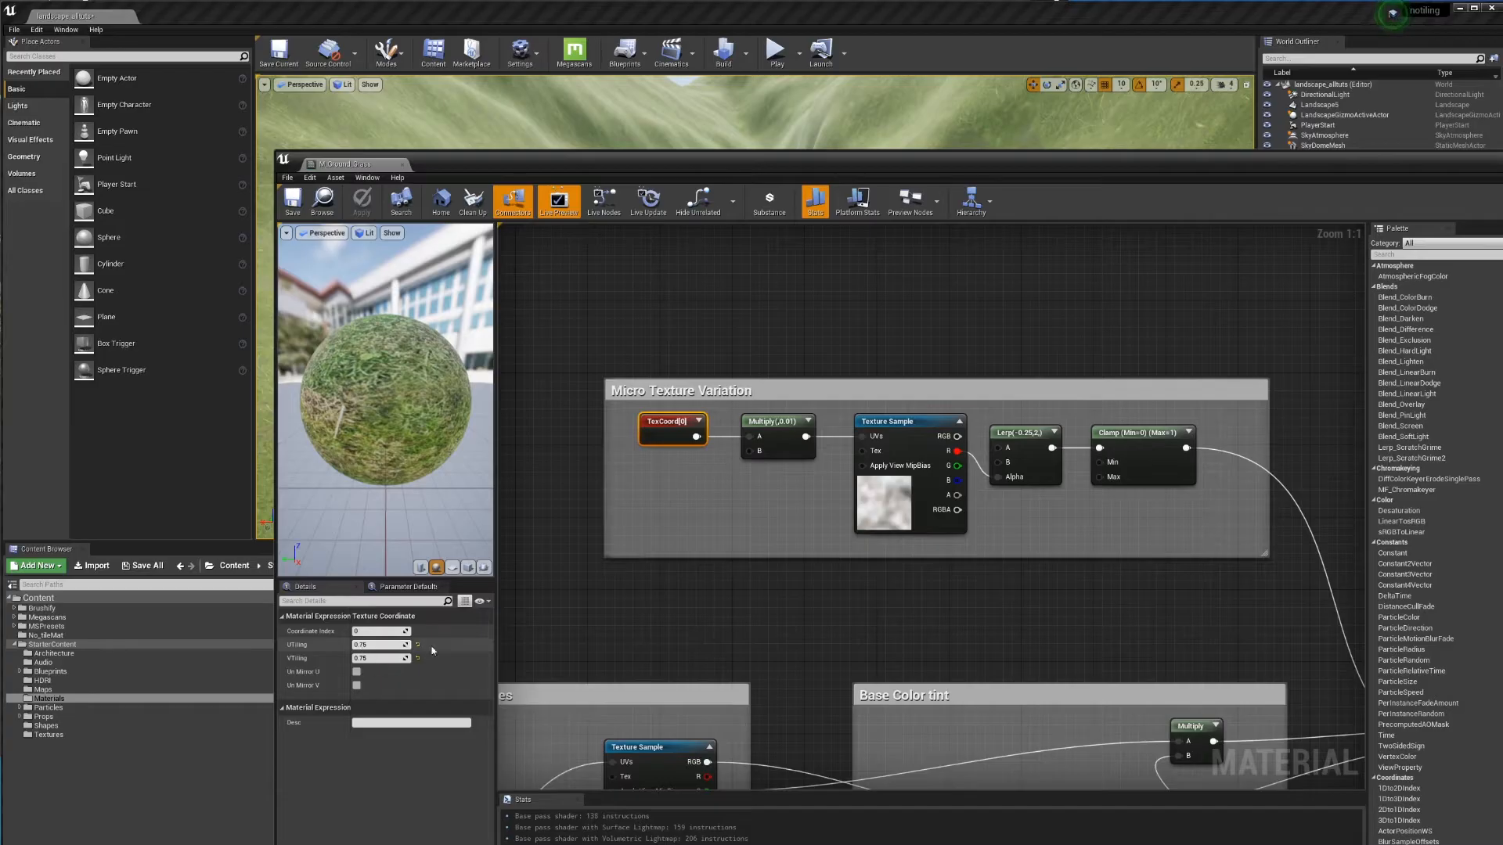
Step: Show the properties of the Micro Texture Variation group's Multiply and Texture Sample nodes, and uncover the landscape to inspect its variation
{"action": "left_click", "coordinate": [782, 436]}
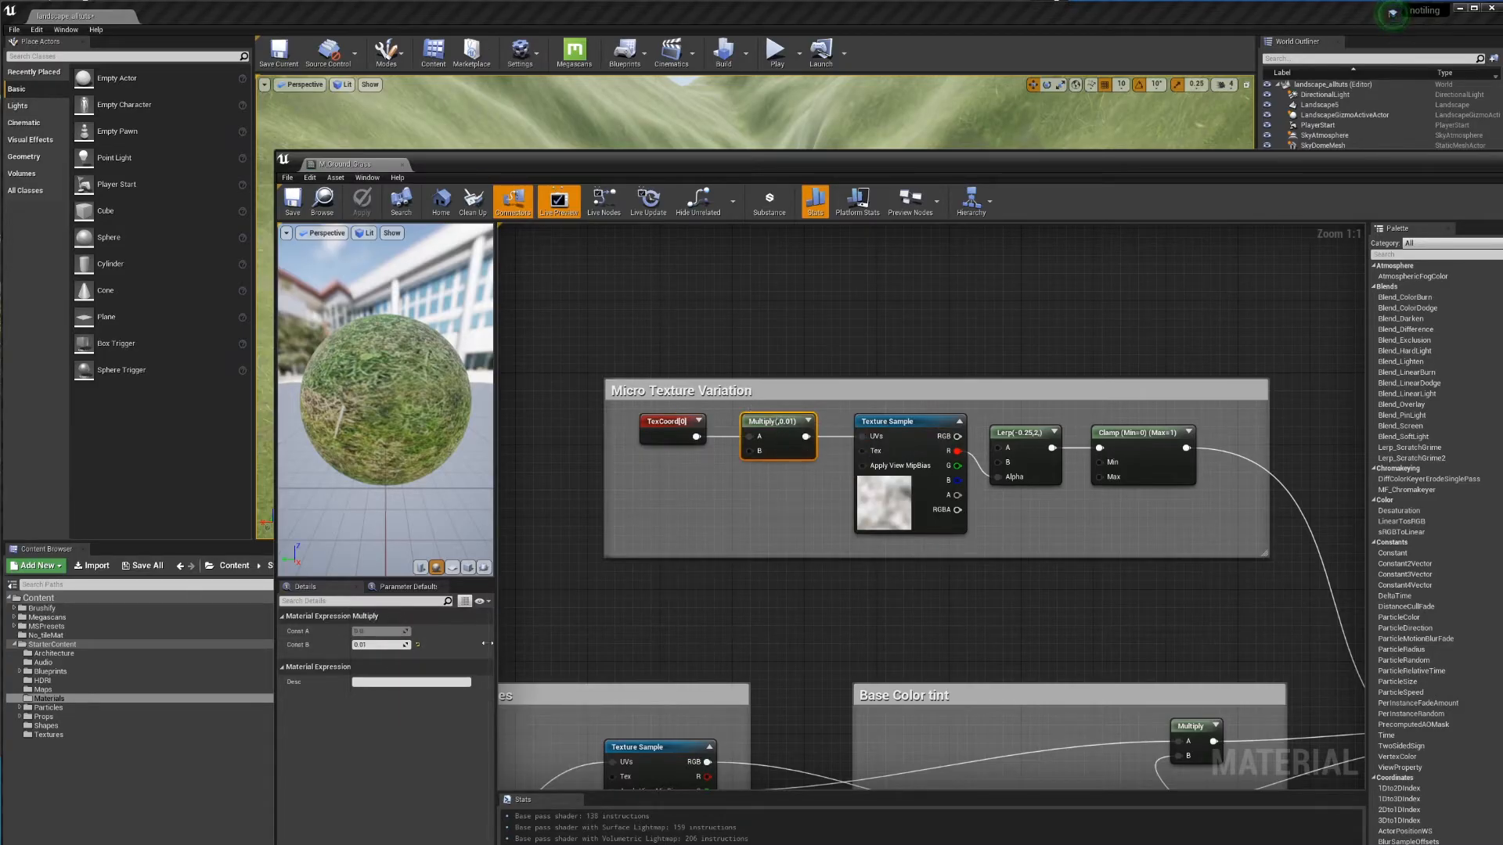
{"action": "left_click", "coordinate": [885, 427]}
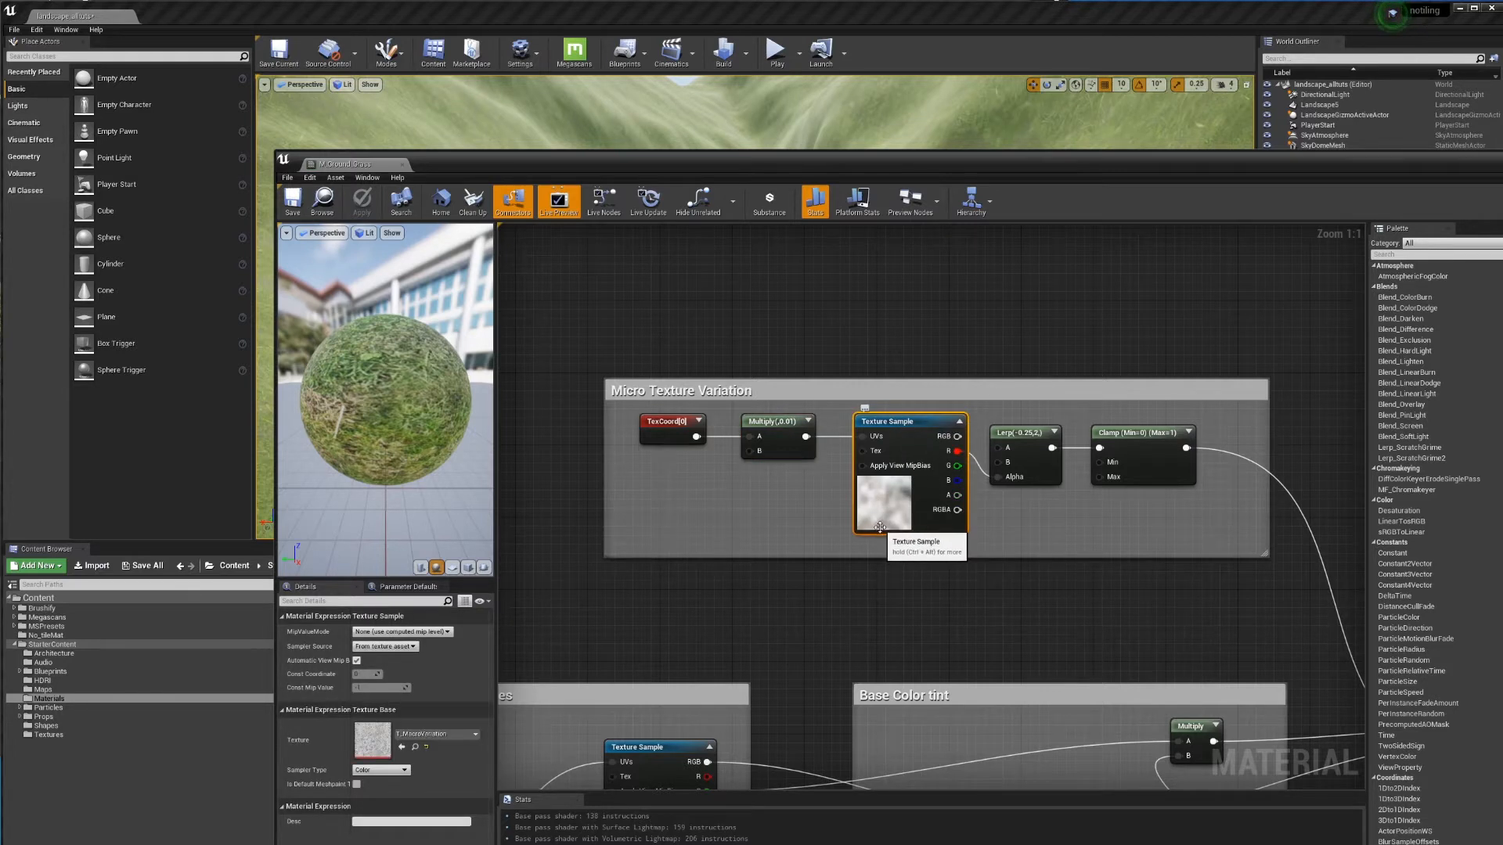
{"action": "left_click_drag", "start_coordinate": [977, 168], "coordinate": [1090, 374]}
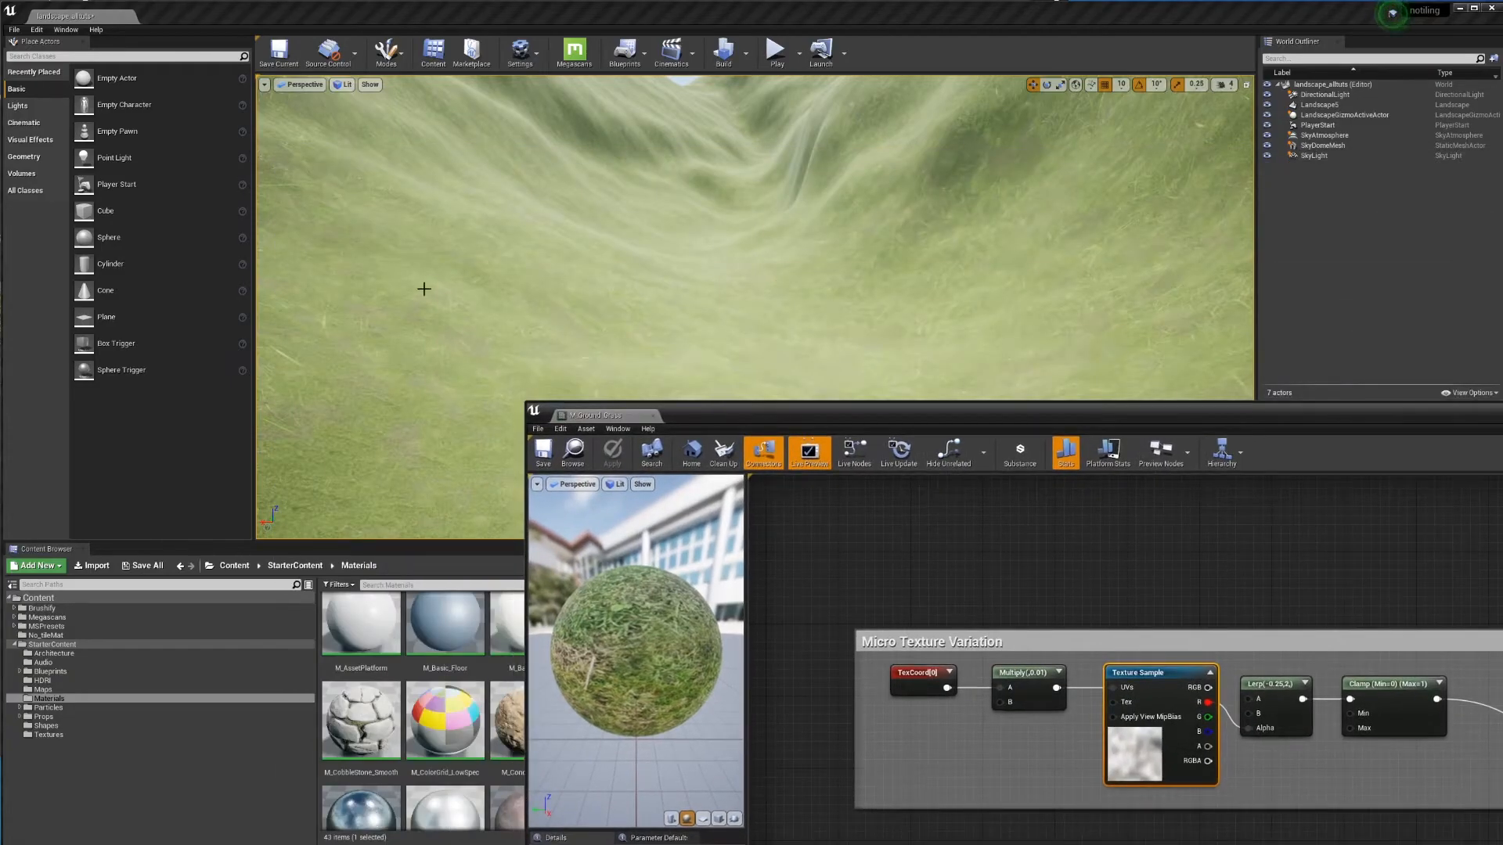
{"action": "left_click_drag", "start_coordinate": [1139, 420], "coordinate": [809, 254]}
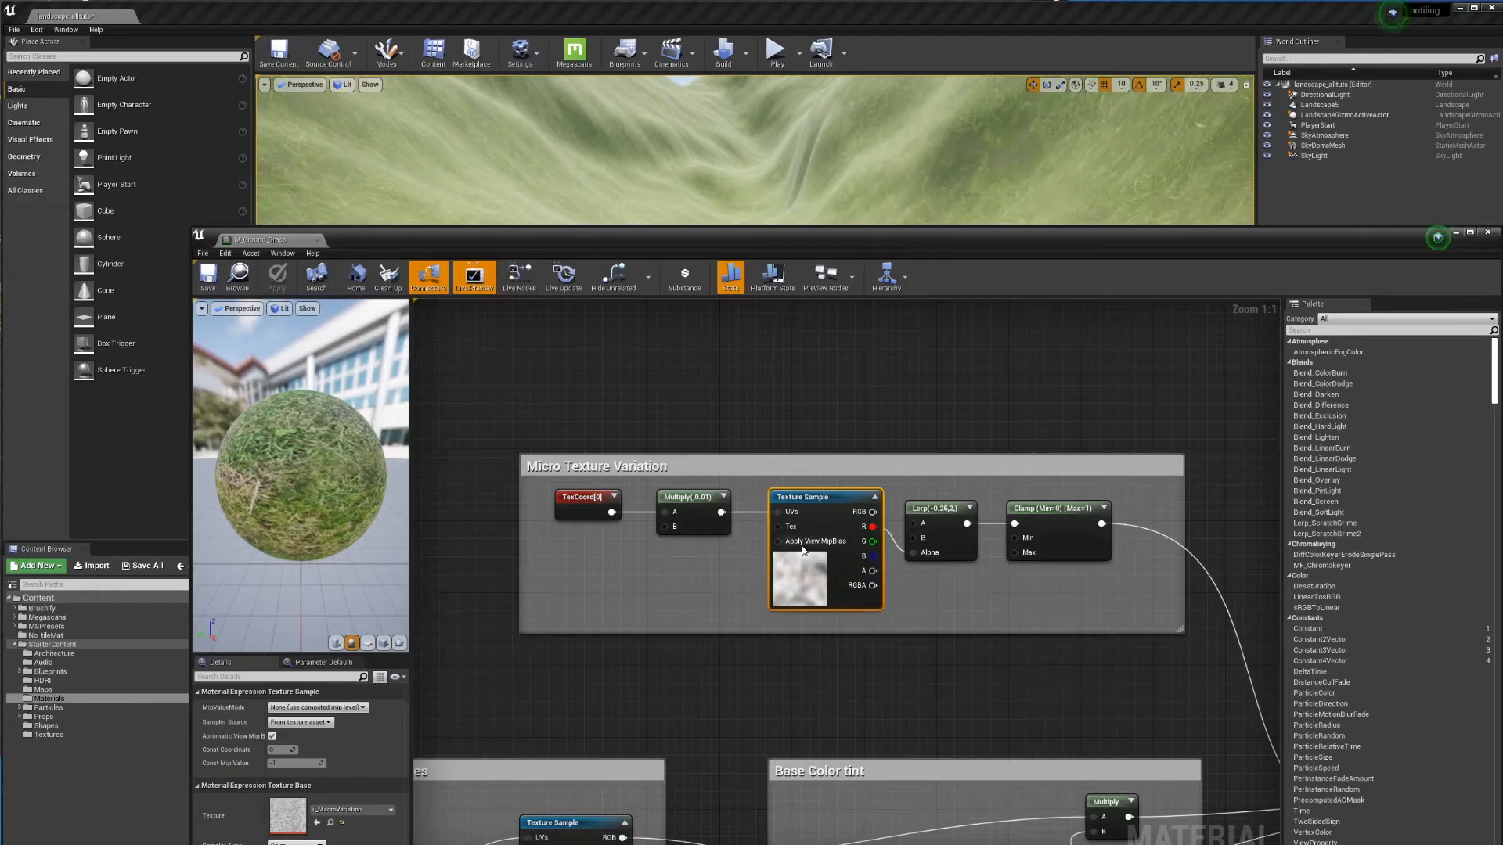
Step: Show the properties of the Micro Texture Variation group's Lerp and Clamp nodes, and trace the Clamp output to the Lerp beyond Base Color tint
{"action": "left_click", "coordinate": [939, 519]}
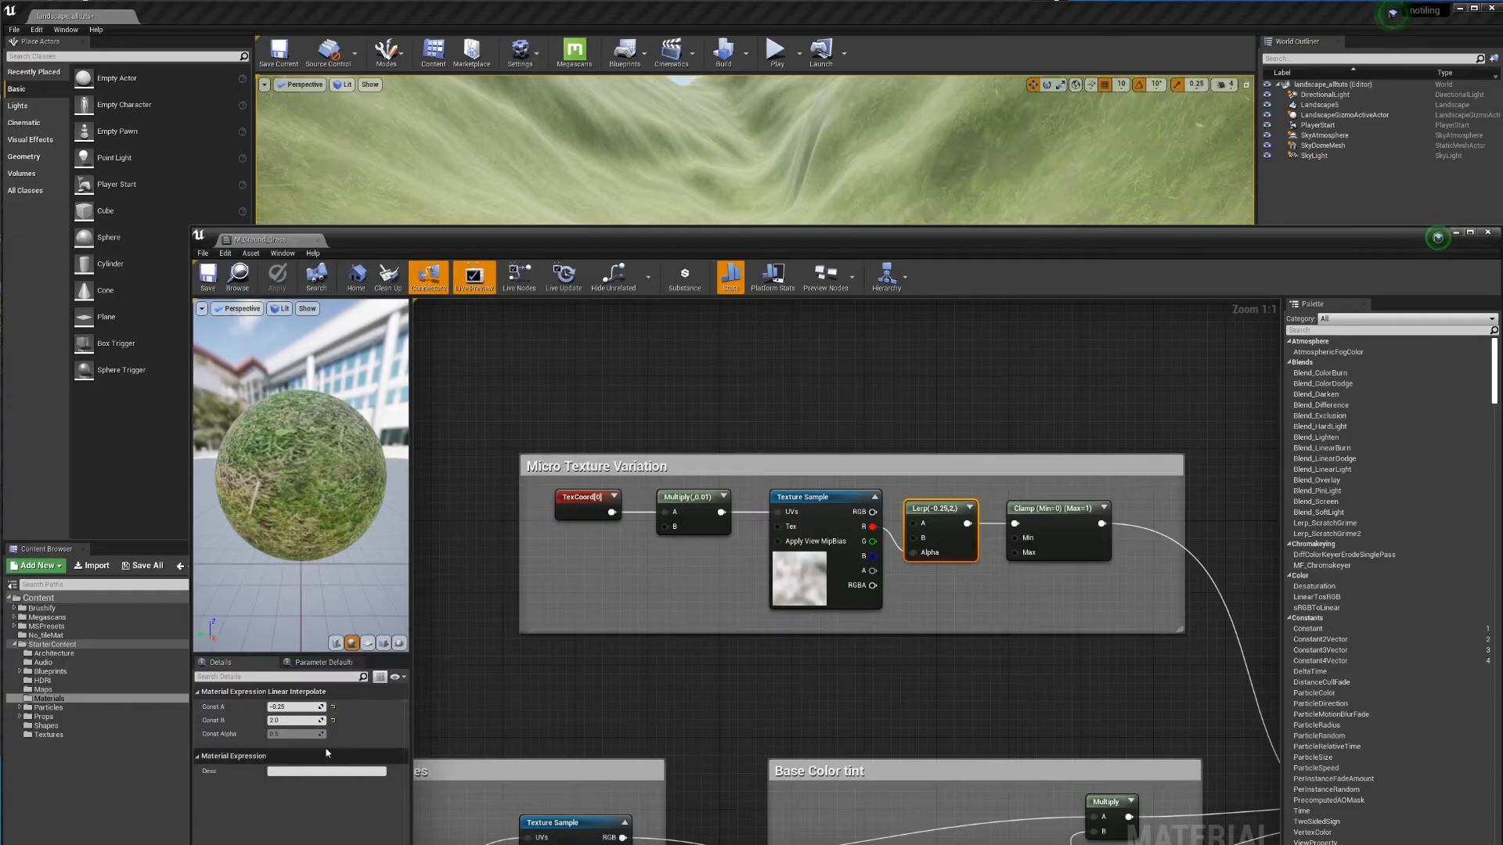
{"action": "mouse_move", "coordinate": [1052, 513]}
{"action": "left_mouse_down"}
{"action": "mouse_move", "coordinate": [1049, 496]}
{"action": "mouse_move", "coordinate": [1056, 516]}
{"action": "left_mouse_up"}
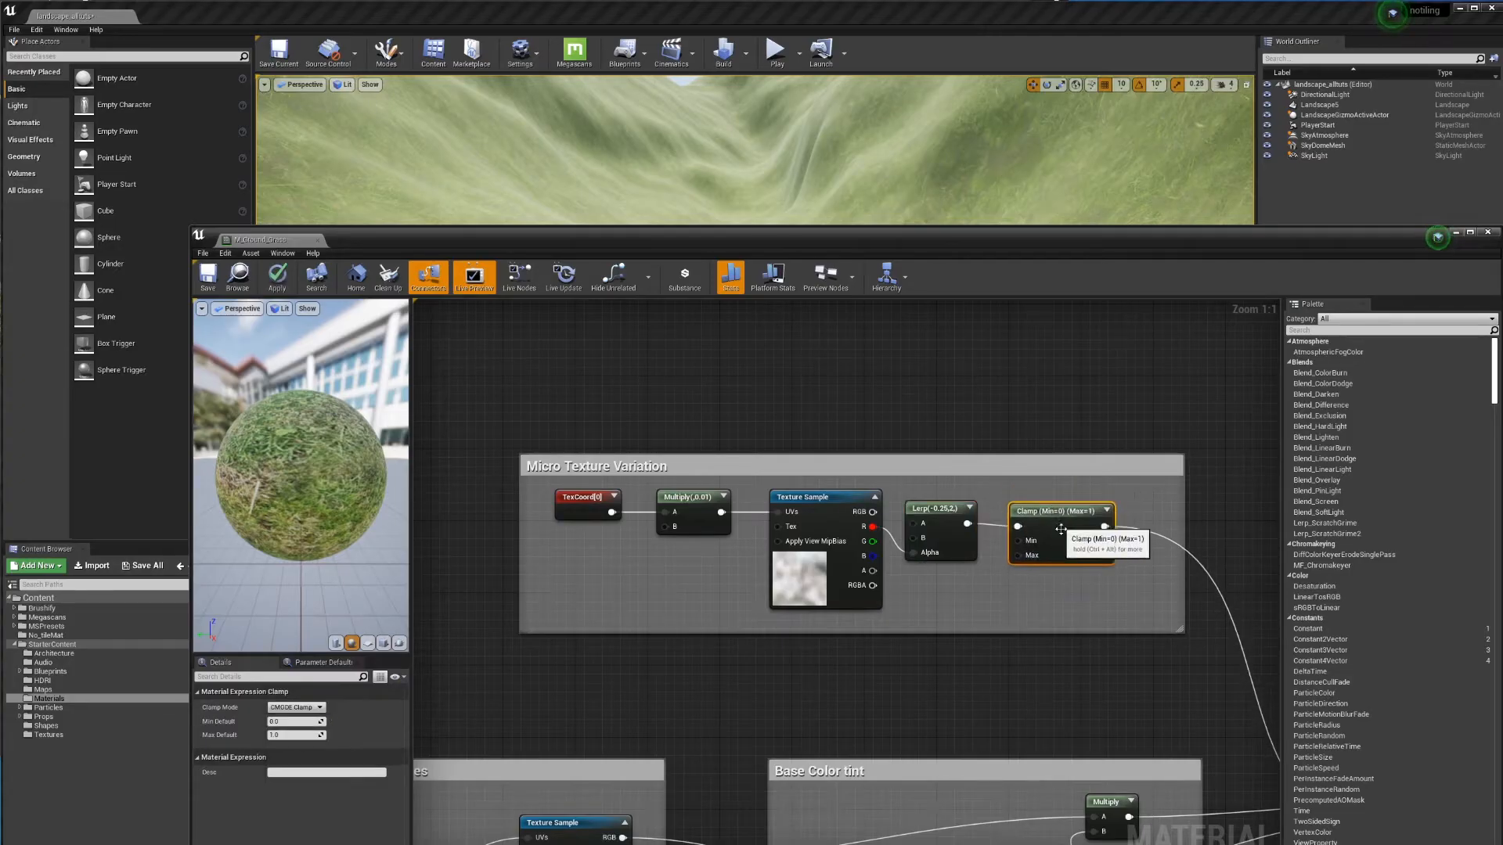
{"action": "right_click_drag", "start_coordinate": [1130, 660], "coordinate": [784, 469]}
{"action": "scroll", "coordinate": [898, 501], "scroll_direction": "down", "scroll_amount": 1}
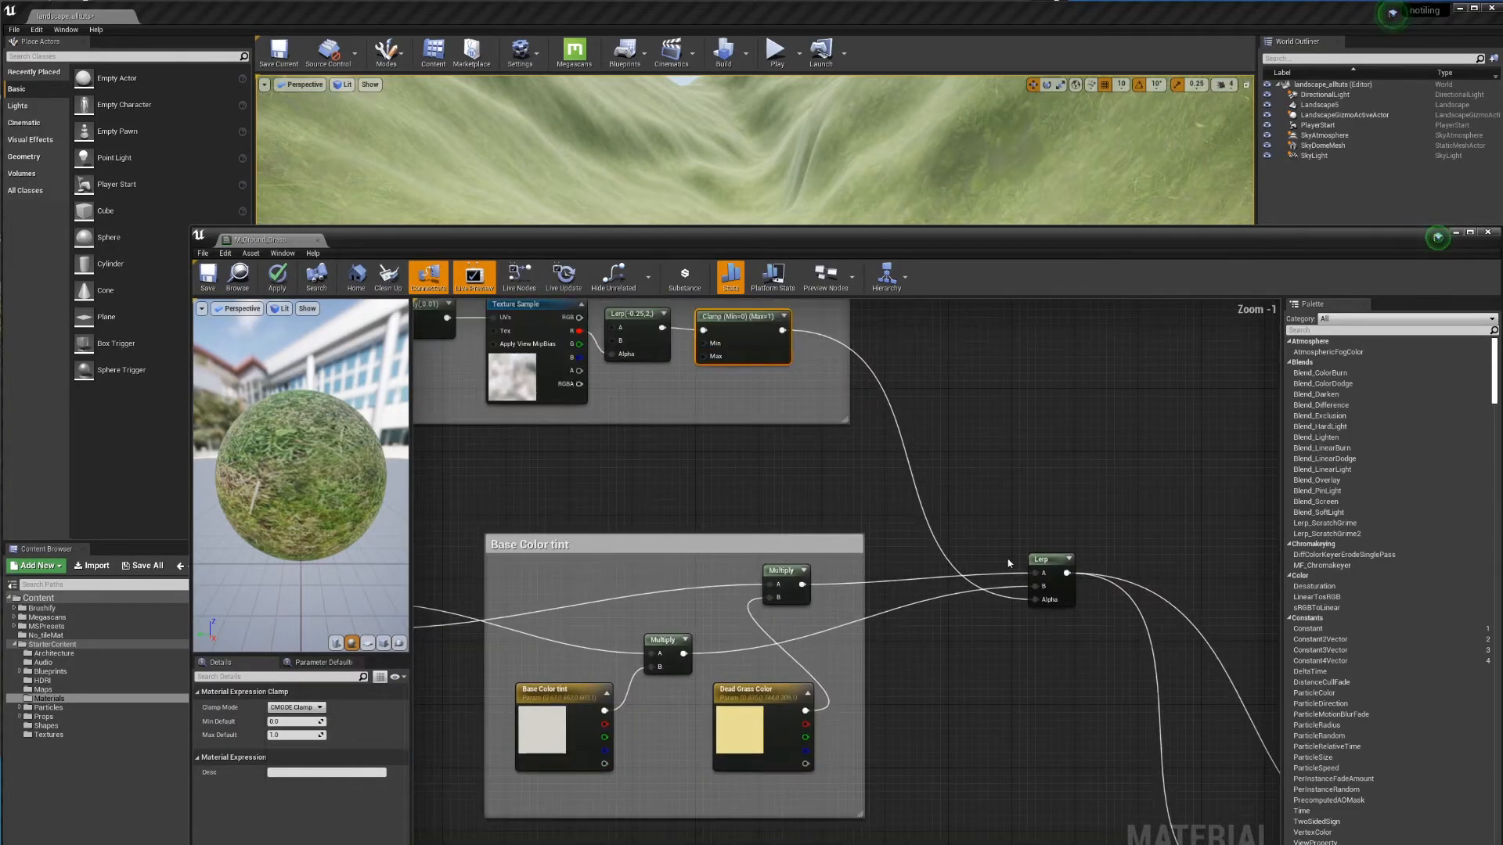
Step: Show the tiling properties of the TexCoord node in the BaseColorTextureSamples group
{"action": "right_click_drag", "start_coordinate": [504, 579], "coordinate": [724, 527]}
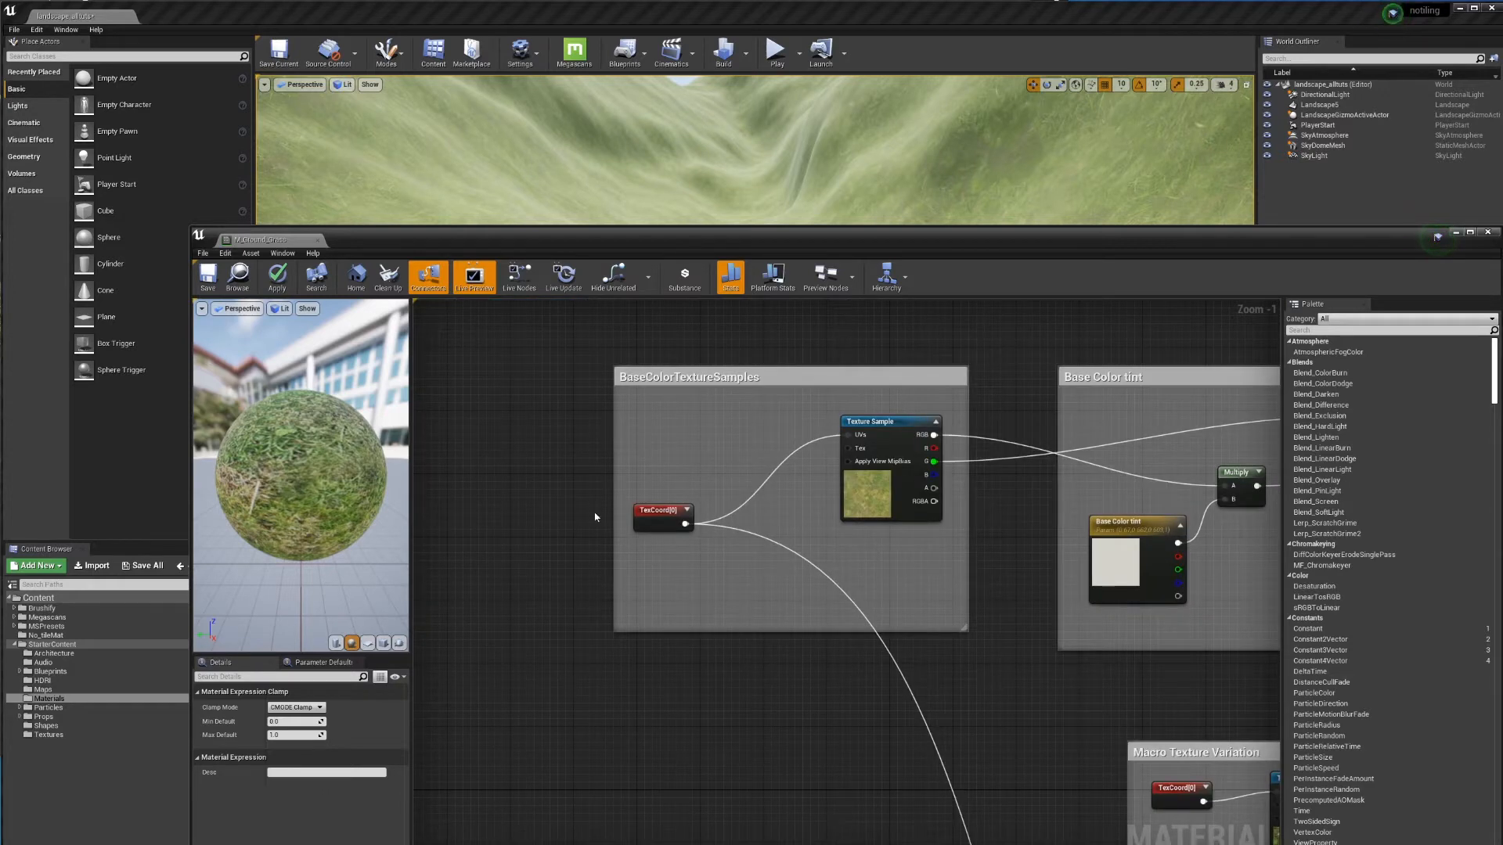
{"action": "left_click", "coordinate": [658, 511]}
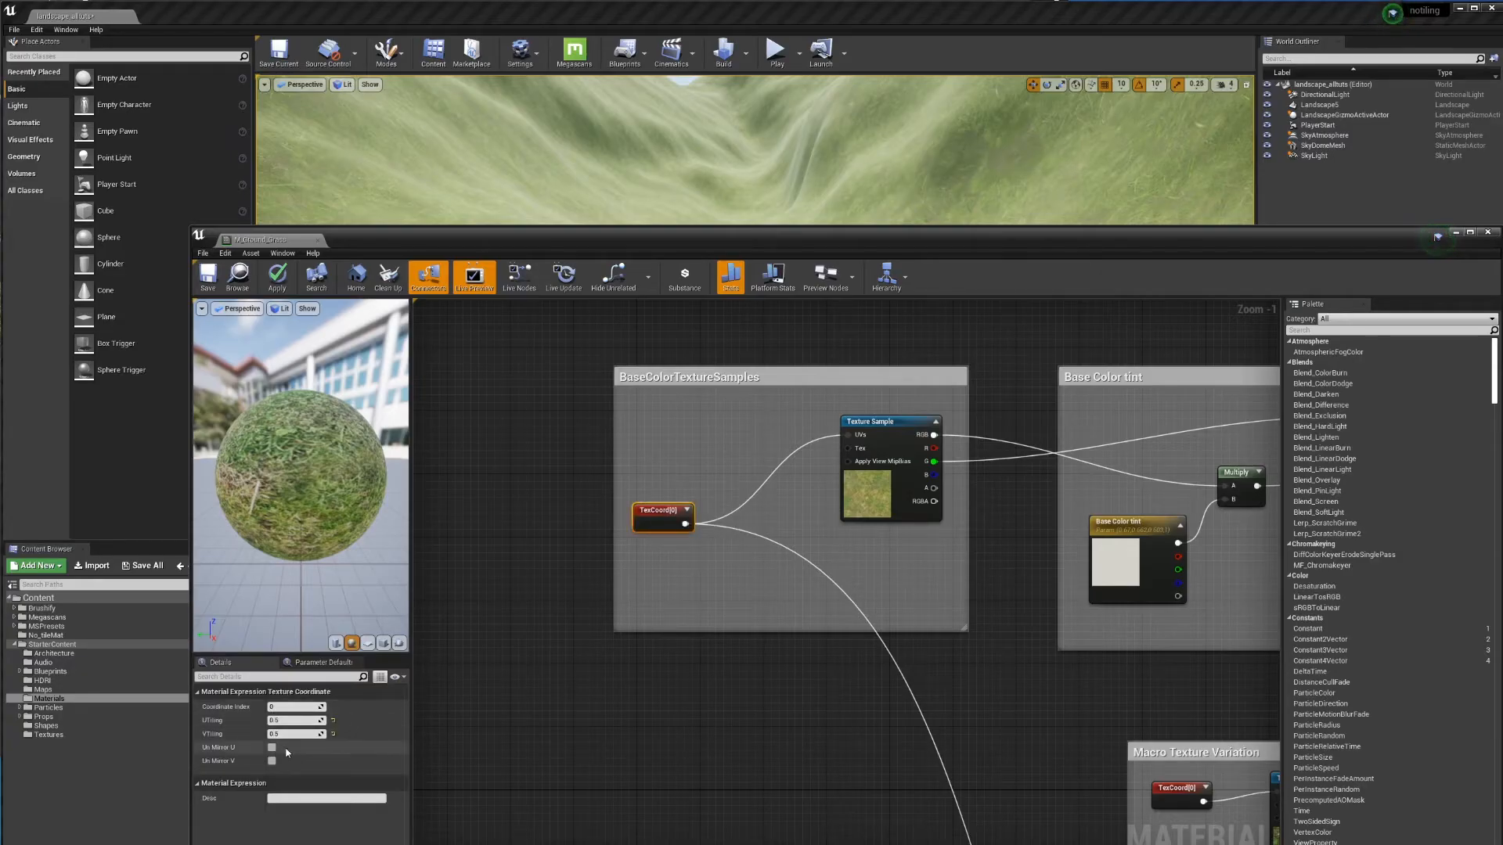
{"action": "right_click_drag", "start_coordinate": [969, 595], "coordinate": [881, 612]}
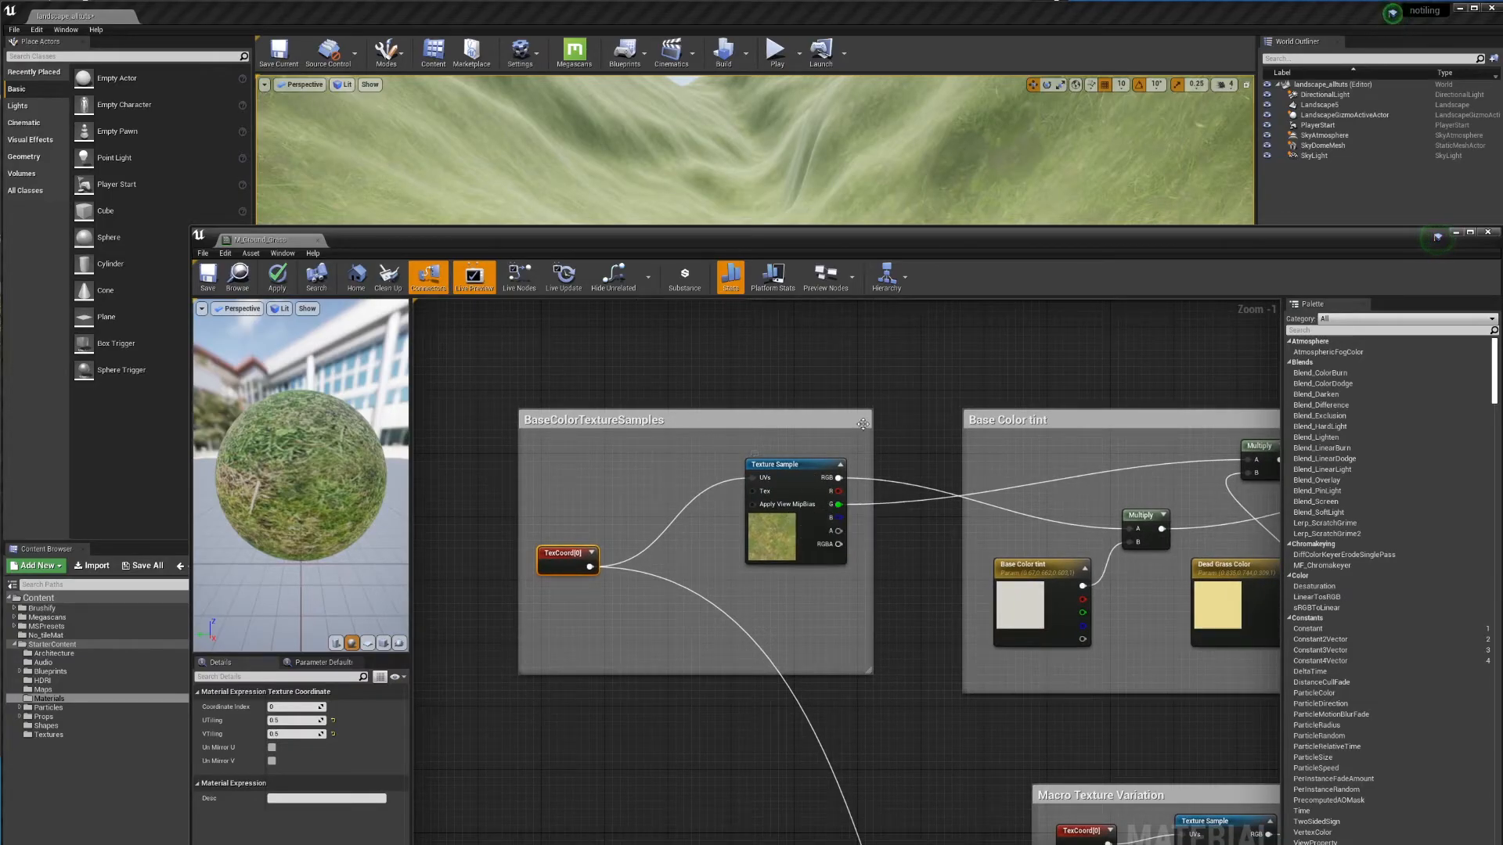
Step: Examine the Base Color tint group and show the properties of its Dead Grass Color parameter
{"action": "right_click_drag", "start_coordinate": [893, 530], "coordinate": [704, 493]}
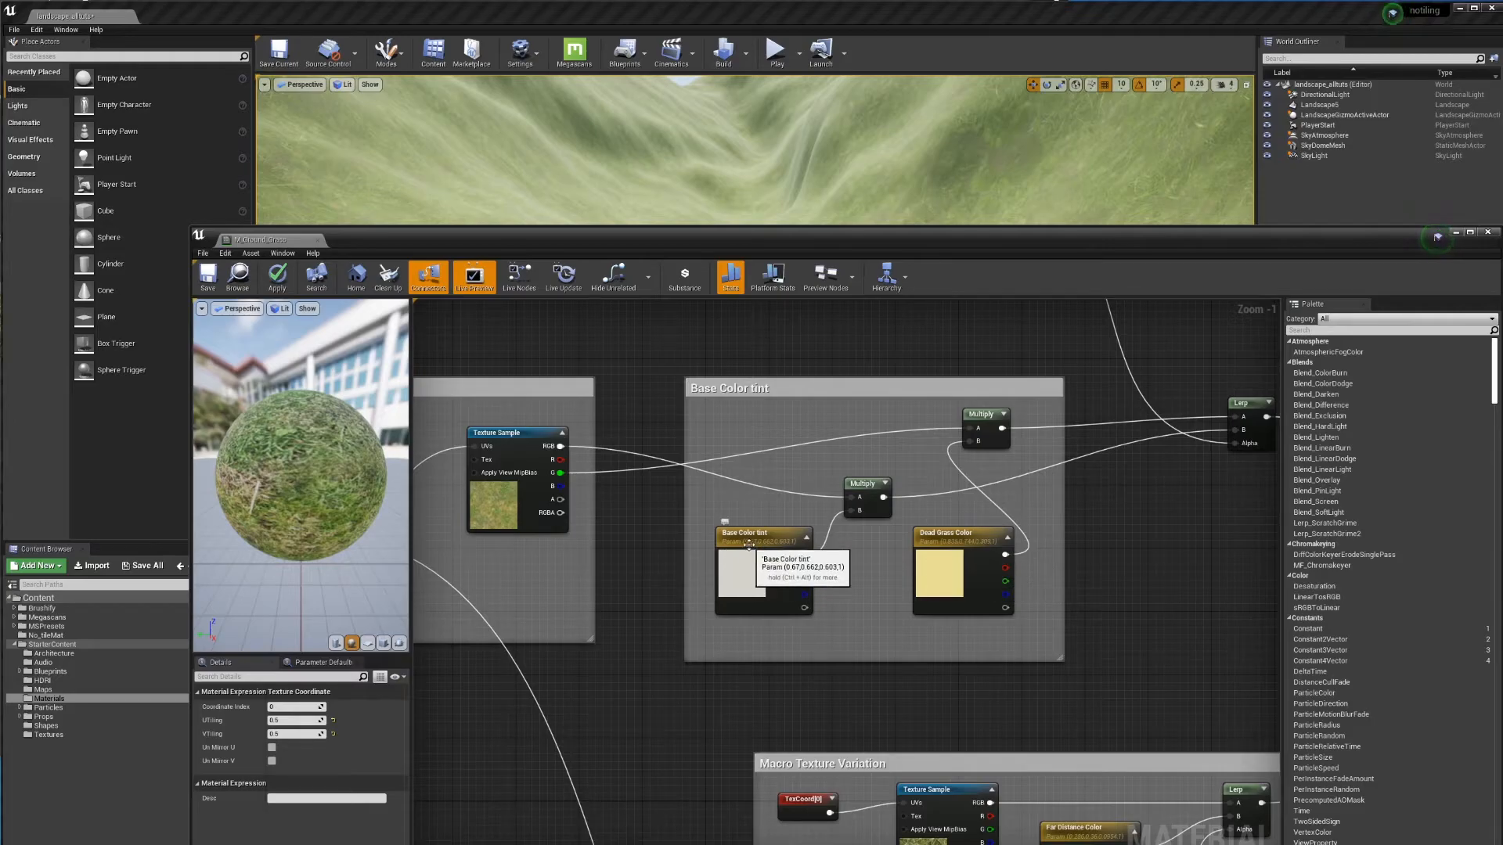
{"action": "left_click", "coordinate": [949, 542]}
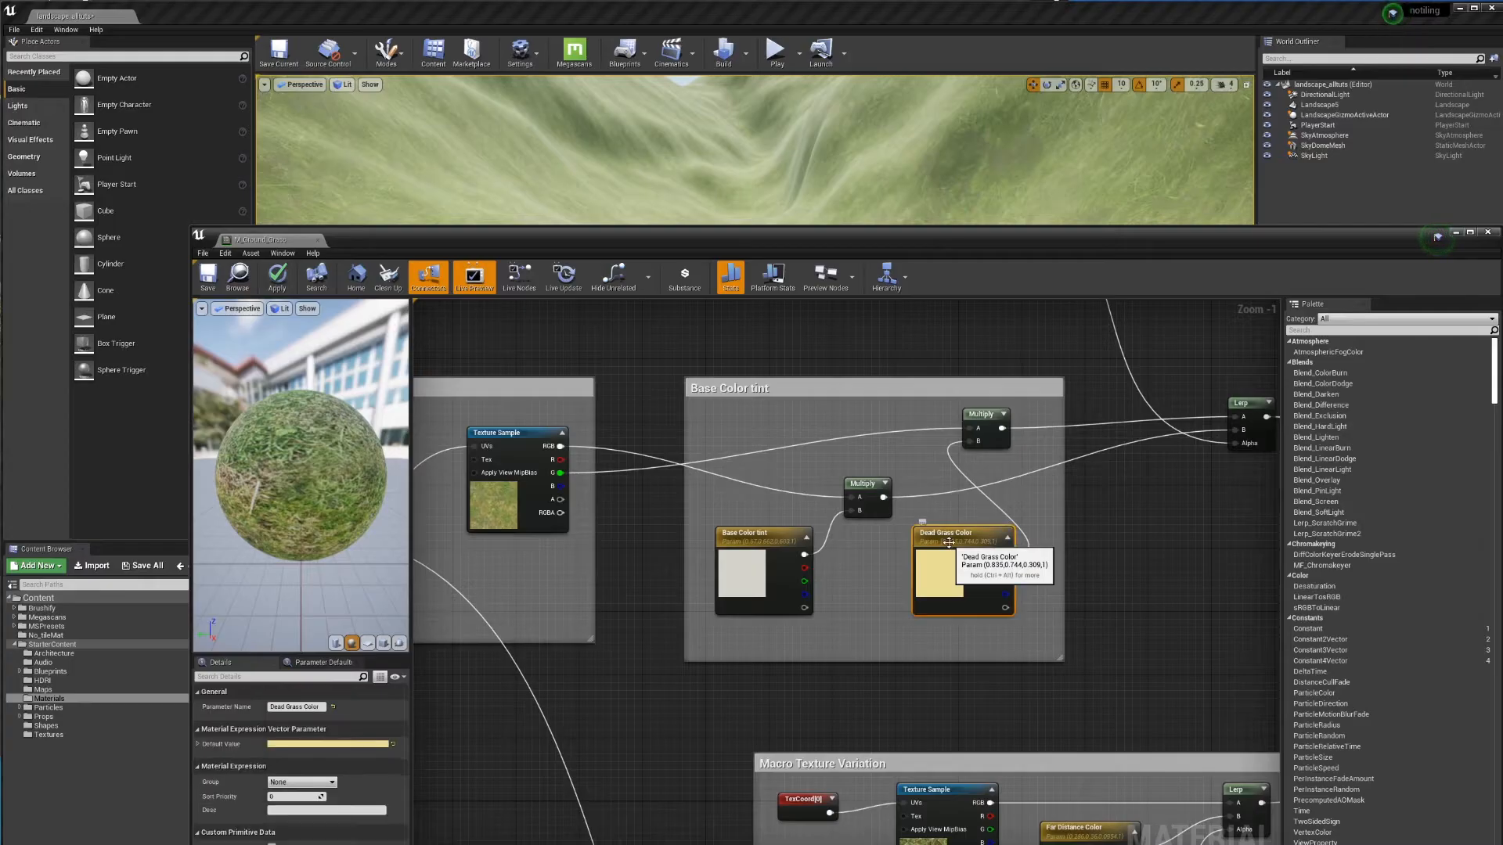
{"action": "double_click", "coordinate": [959, 556]}
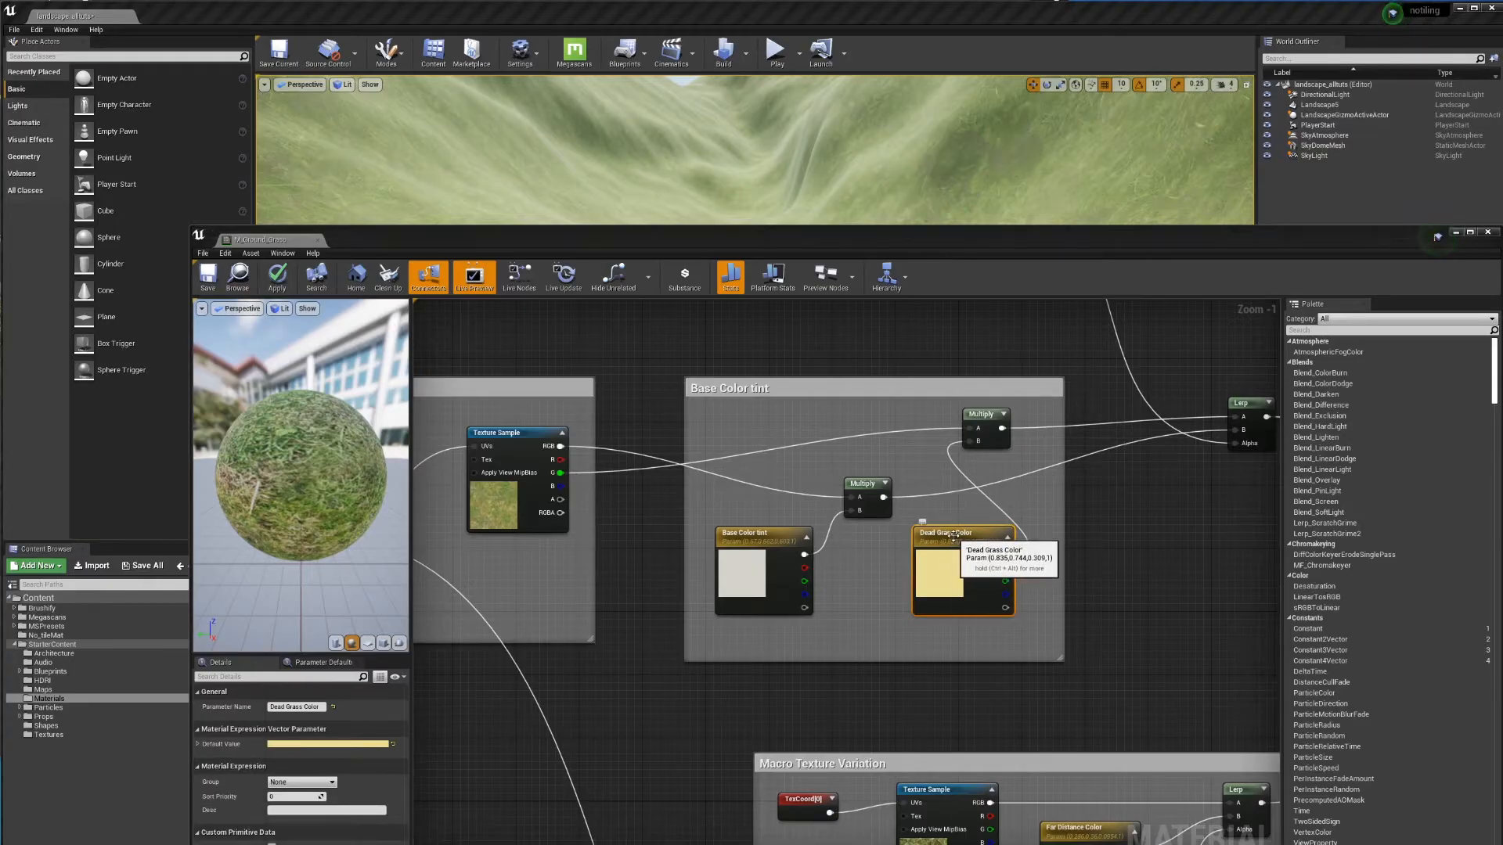
{"action": "left_click", "coordinate": [1186, 543]}
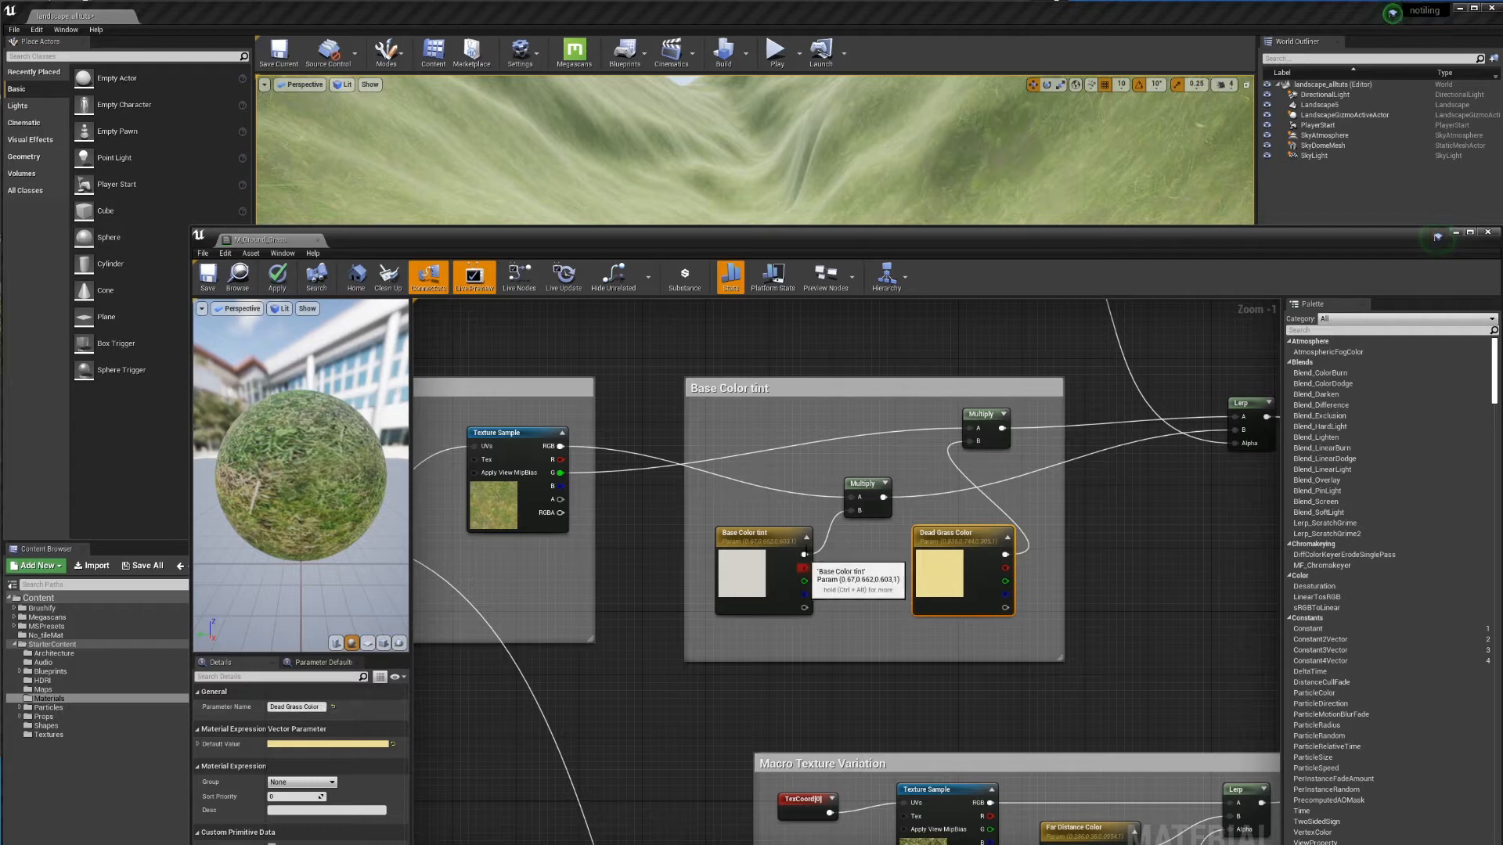
{"action": "right_click_drag", "start_coordinate": [871, 479], "coordinate": [838, 501]}
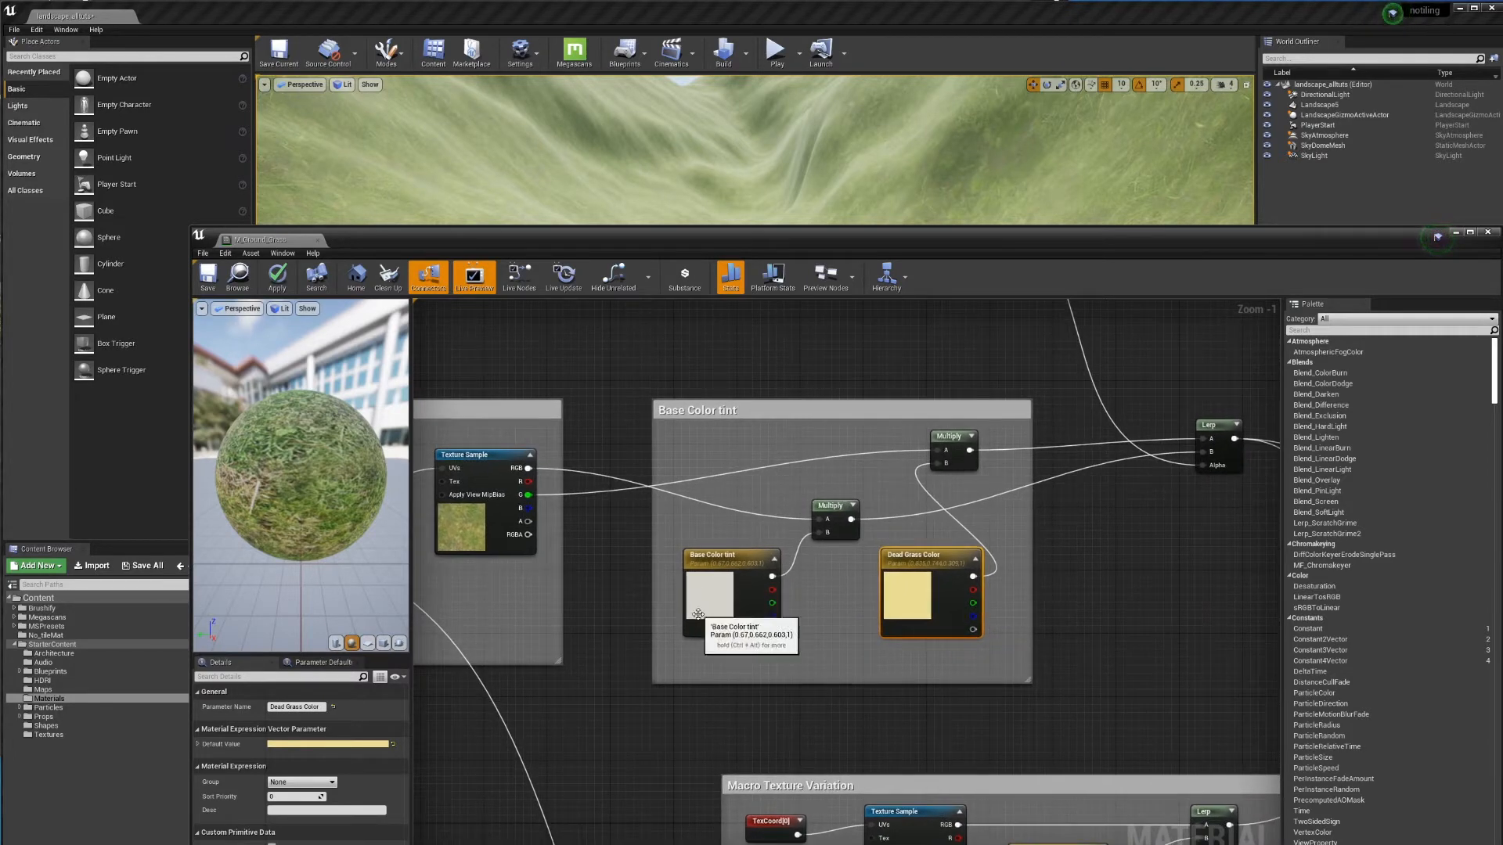
Step: Uncover the landscape viewport to inspect the grass color variation across the valley, and bring the material graph back over it
{"action": "left_click_drag", "start_coordinate": [753, 248], "coordinate": [712, 590]}
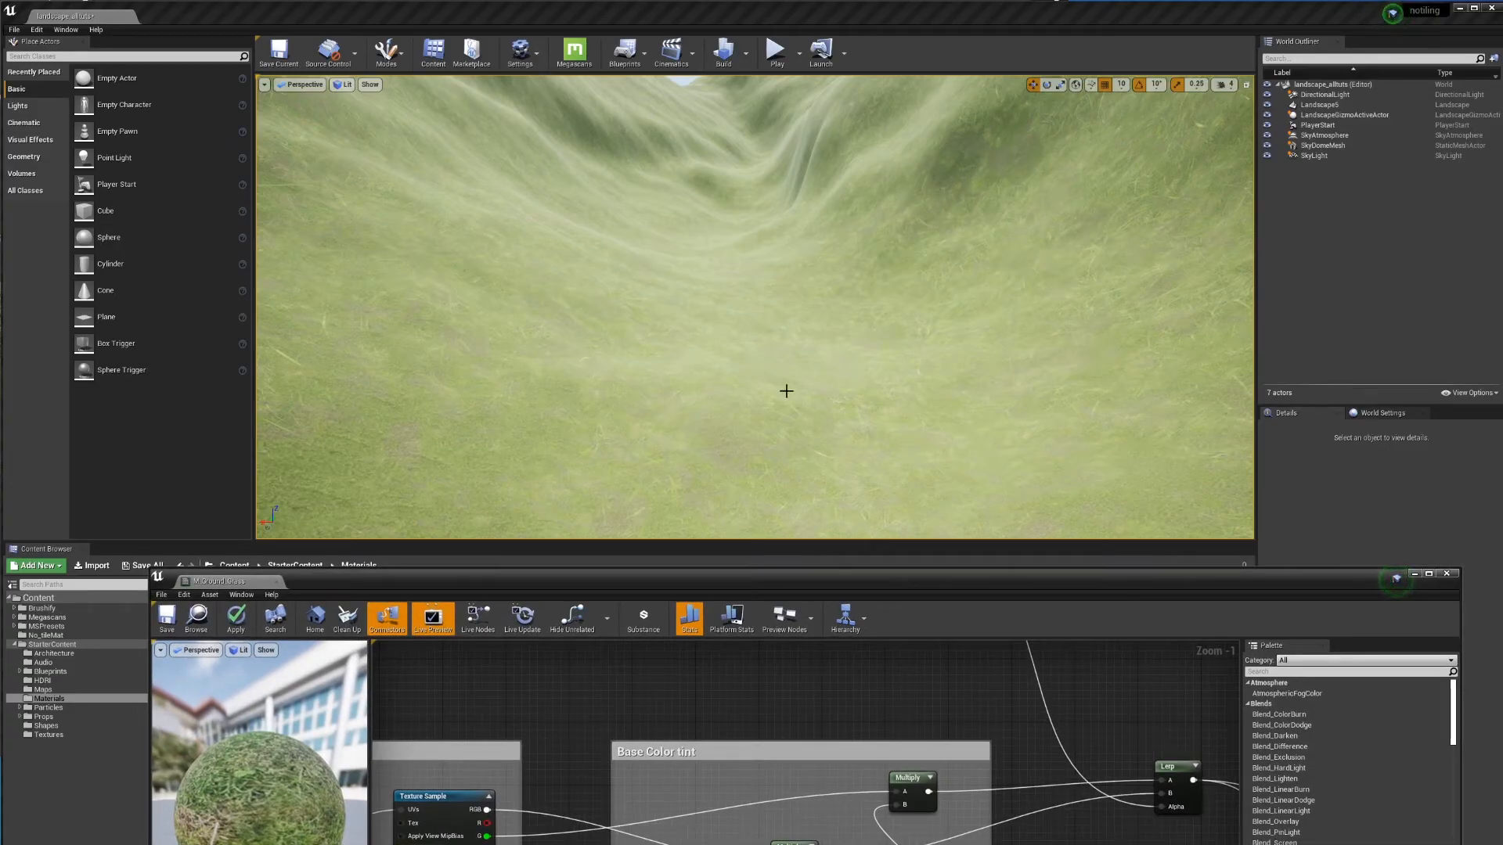
{"action": "right_click_drag", "start_coordinate": [752, 503], "coordinate": [803, 472]}
{"action": "left_click_drag", "start_coordinate": [792, 581], "coordinate": [713, 156]}
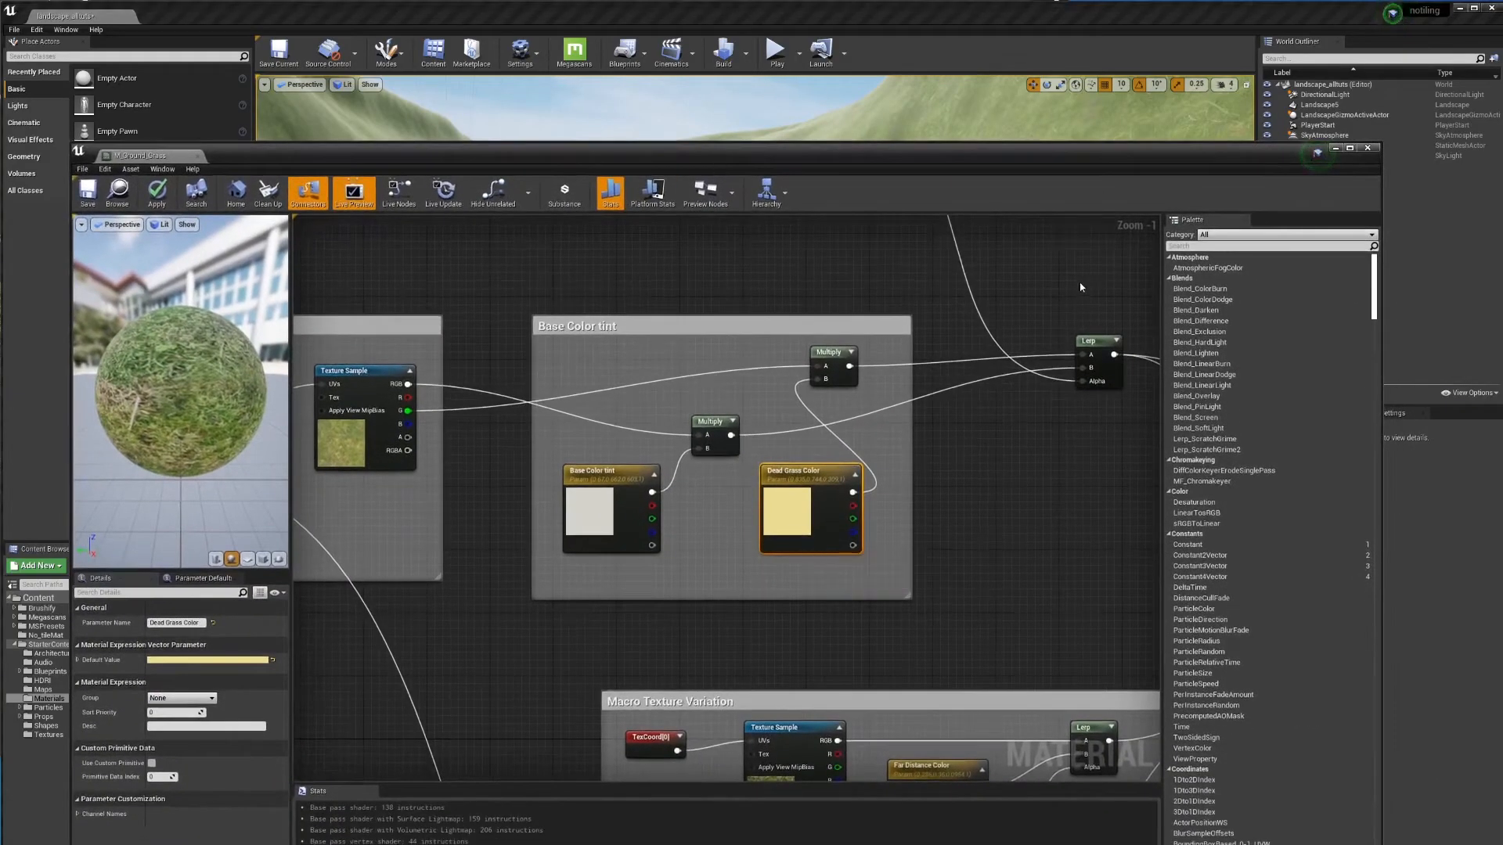
Step: Trace how the Micro Texture Variation output drives the alpha of the Lerp blending the two Base Color tint results
{"action": "right_click_drag", "start_coordinate": [1010, 344], "coordinate": [808, 465]}
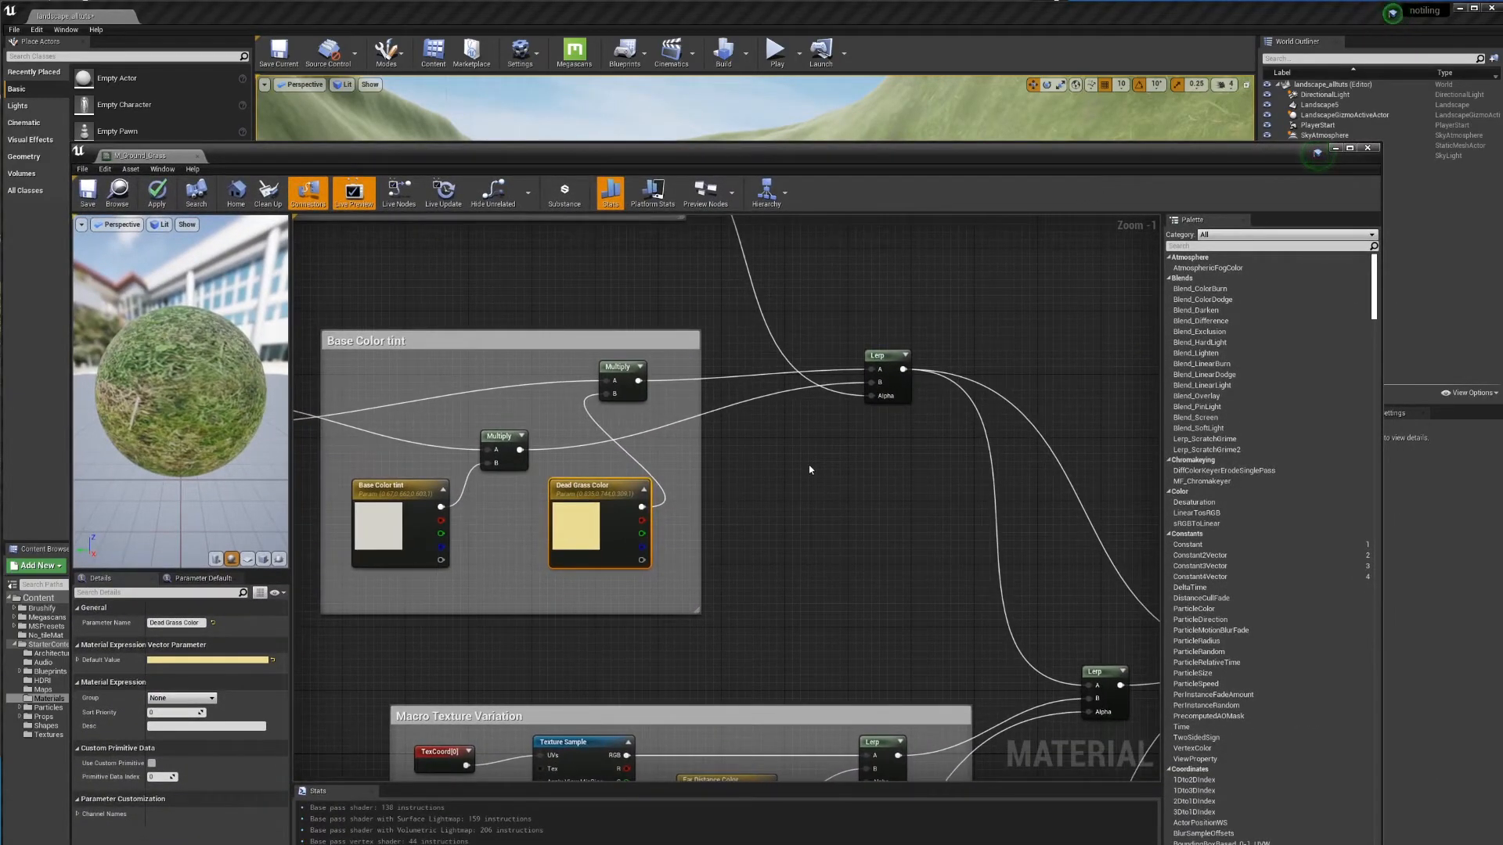
{"action": "right_click_drag", "start_coordinate": [778, 407], "coordinate": [796, 466]}
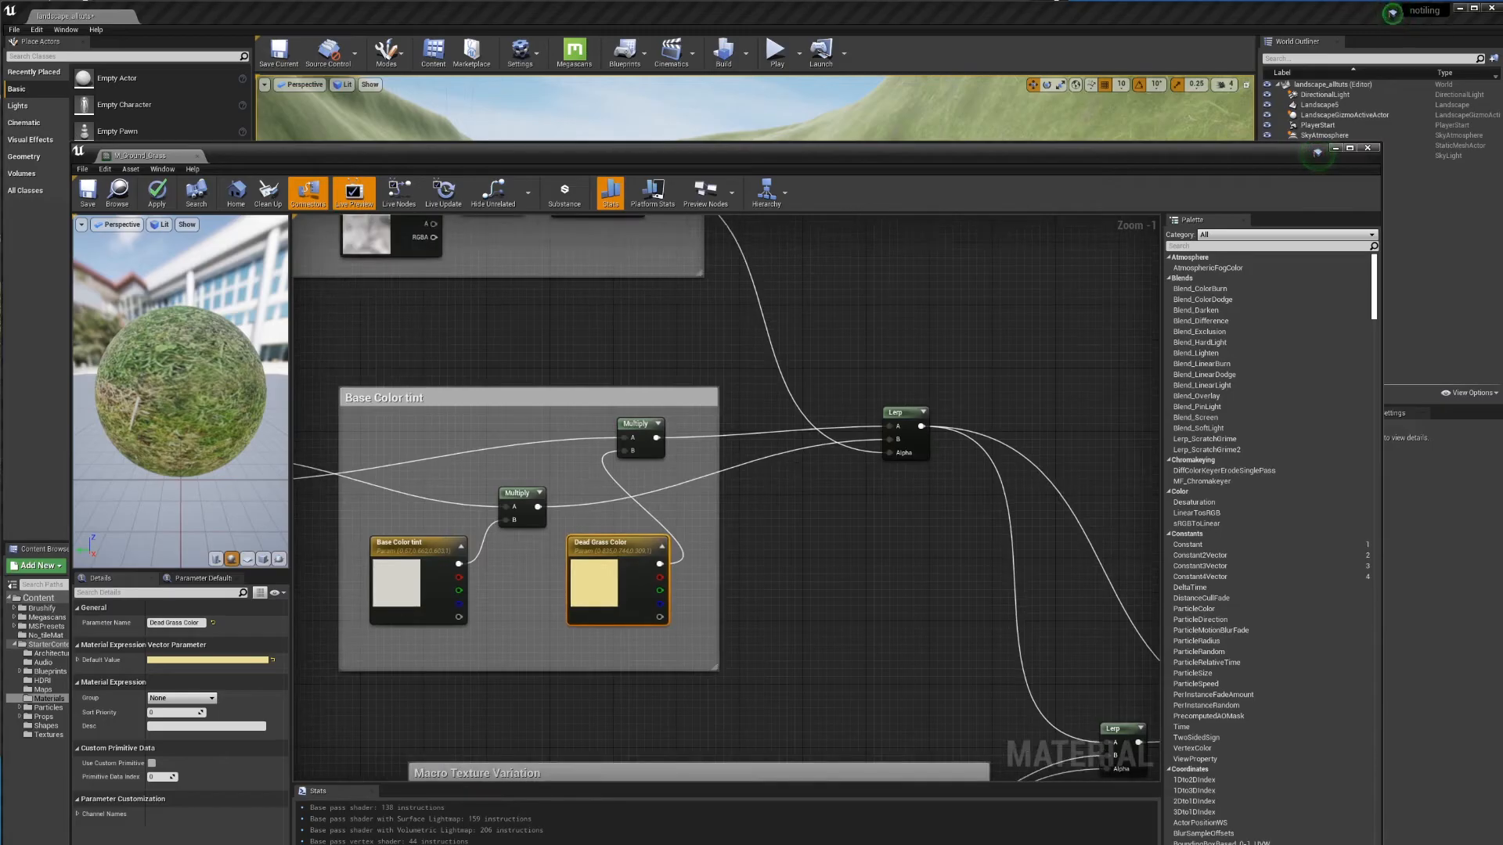
{"action": "right_click_drag", "start_coordinate": [735, 329], "coordinate": [820, 541]}
{"action": "right_click_drag", "start_coordinate": [649, 410], "coordinate": [851, 455]}
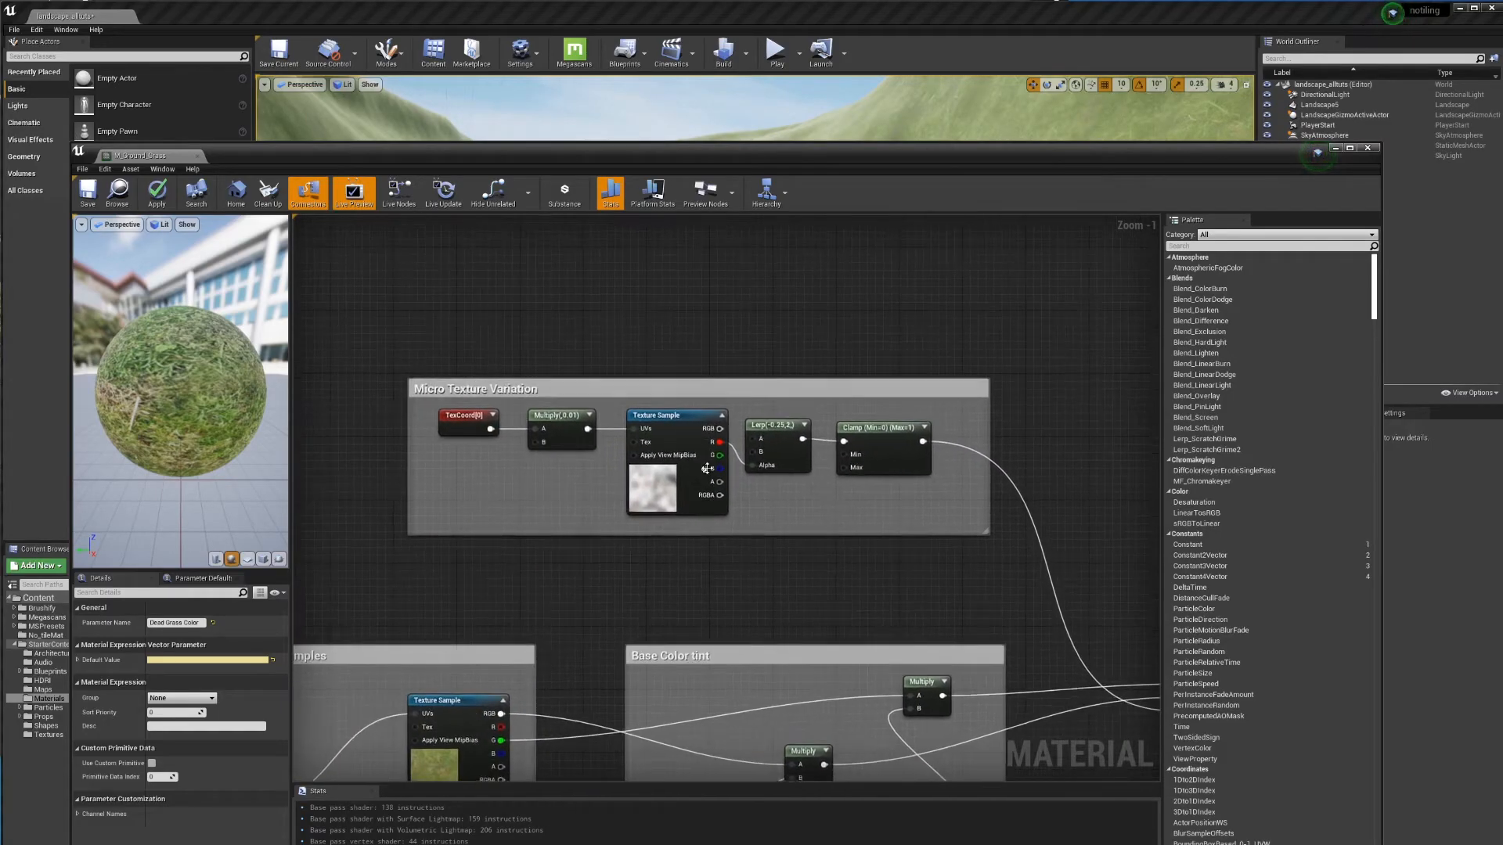
{"action": "right_click_drag", "start_coordinate": [910, 513], "coordinate": [770, 383]}
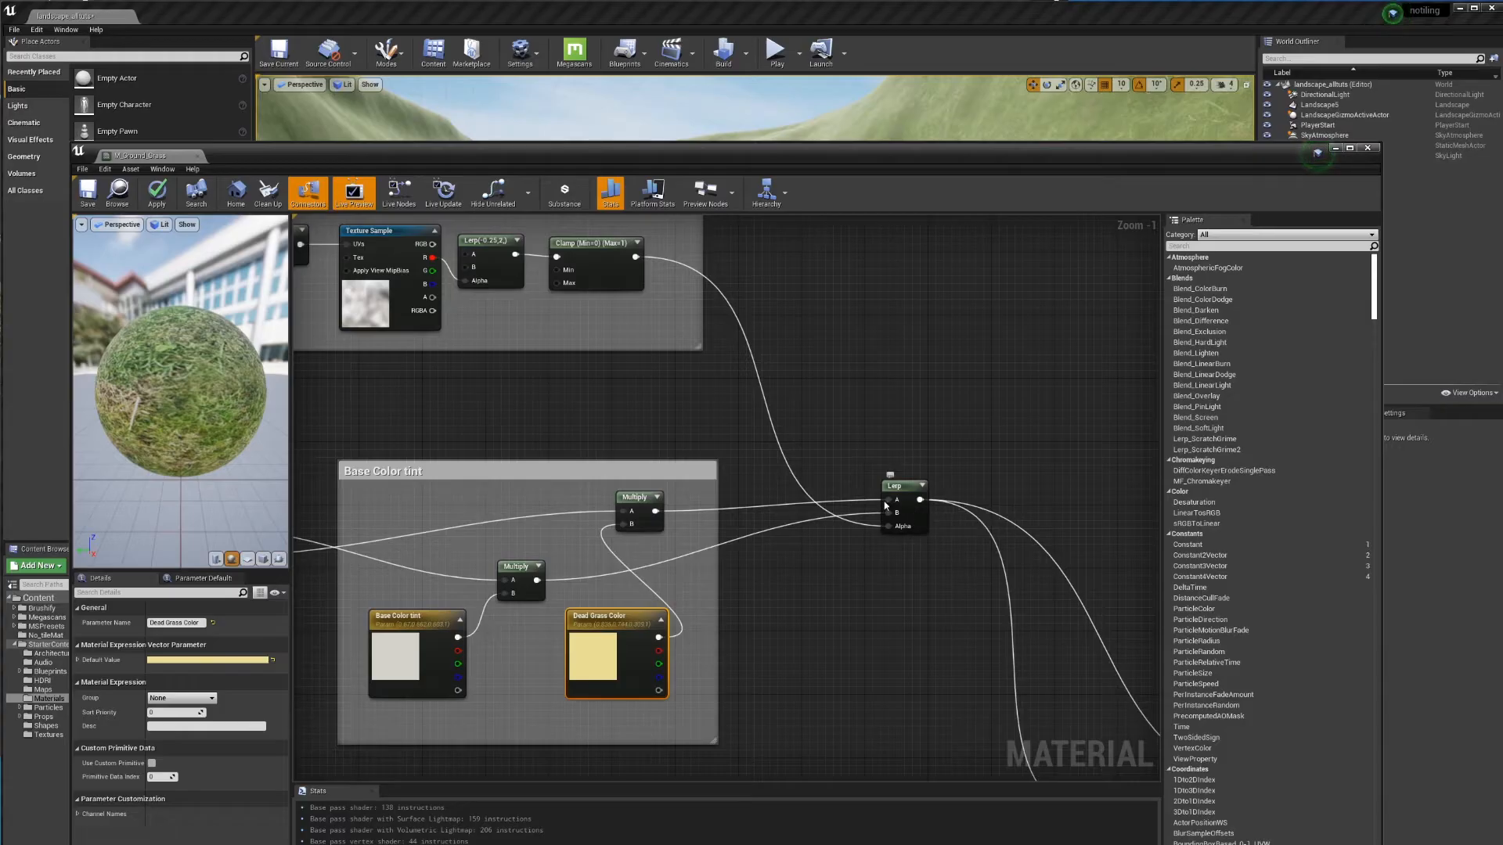
{"action": "right_click_drag", "start_coordinate": [601, 407], "coordinate": [735, 486]}
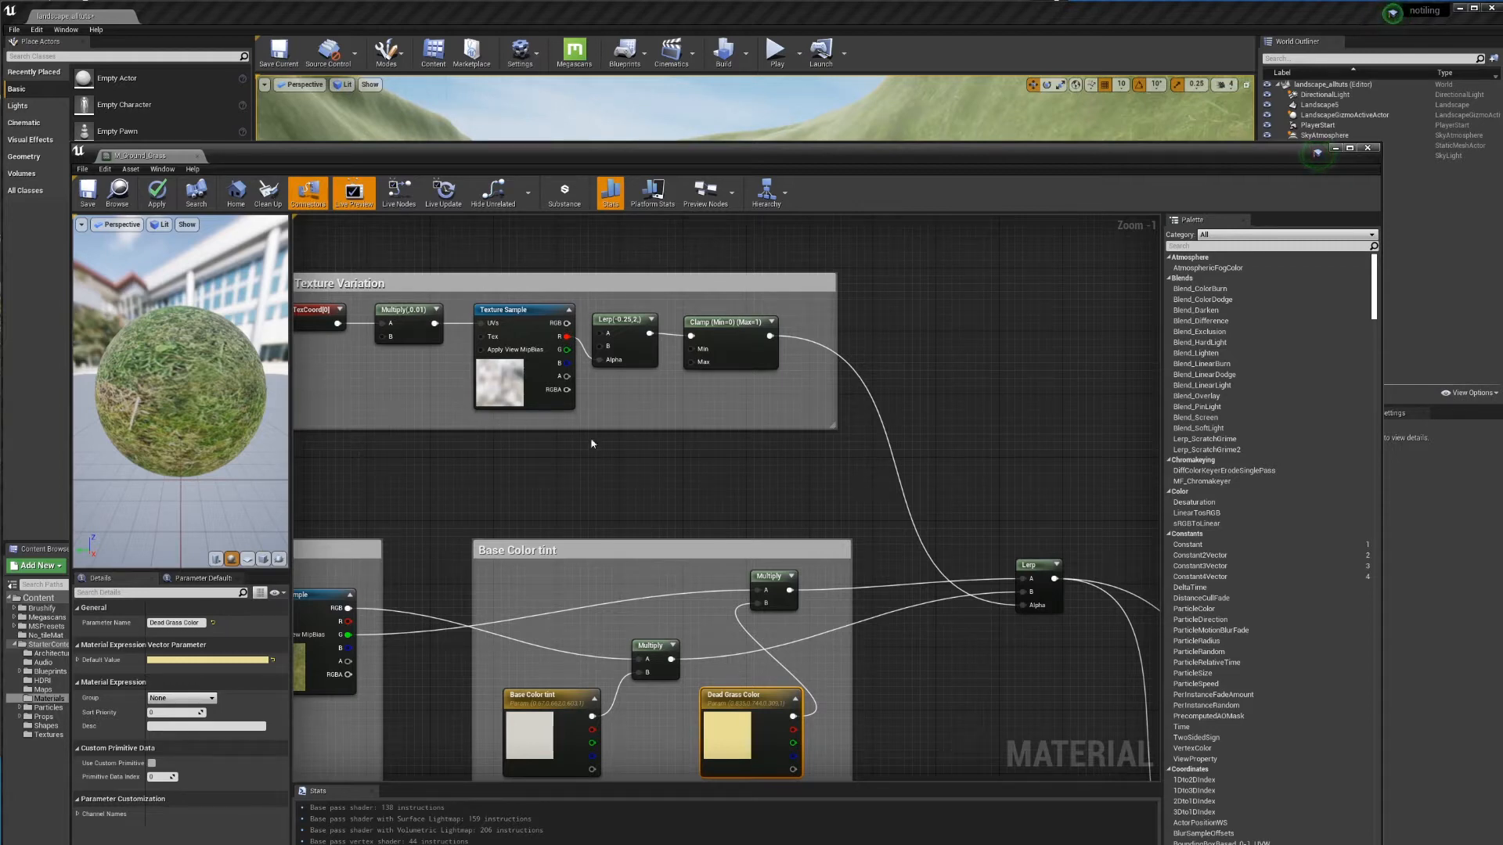
{"action": "right_click_drag", "start_coordinate": [1014, 609], "coordinate": [902, 529]}
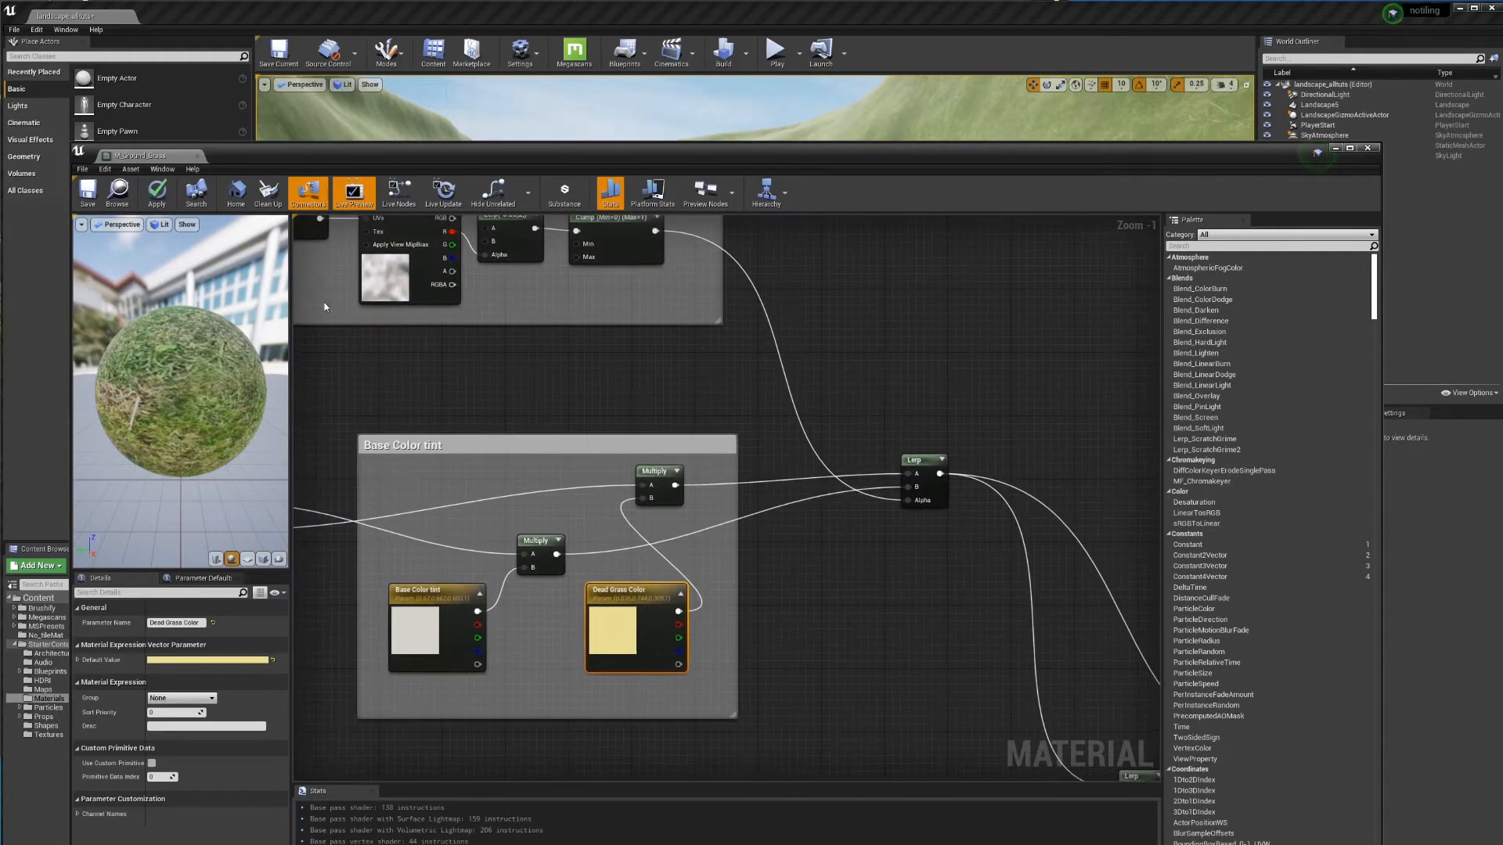
Step: Examine the Macro Texture Variation group and show the properties of its grass Texture Sample
{"action": "right_click_drag", "start_coordinate": [919, 647], "coordinate": [958, 332]}
{"action": "right_click_drag", "start_coordinate": [702, 549], "coordinate": [710, 396]}
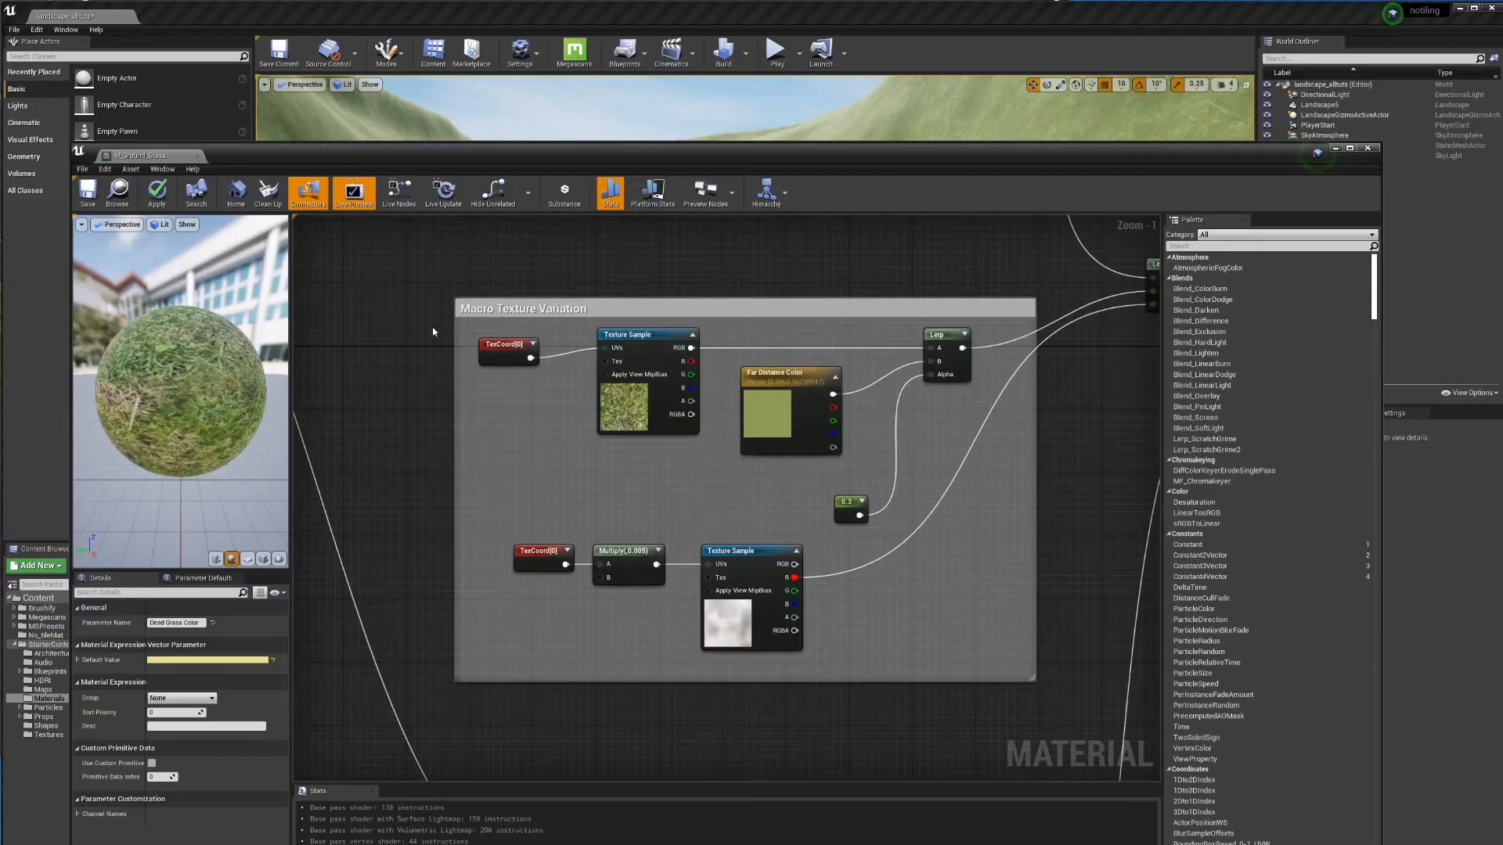
{"action": "right_click_drag", "start_coordinate": [565, 301], "coordinate": [549, 476]}
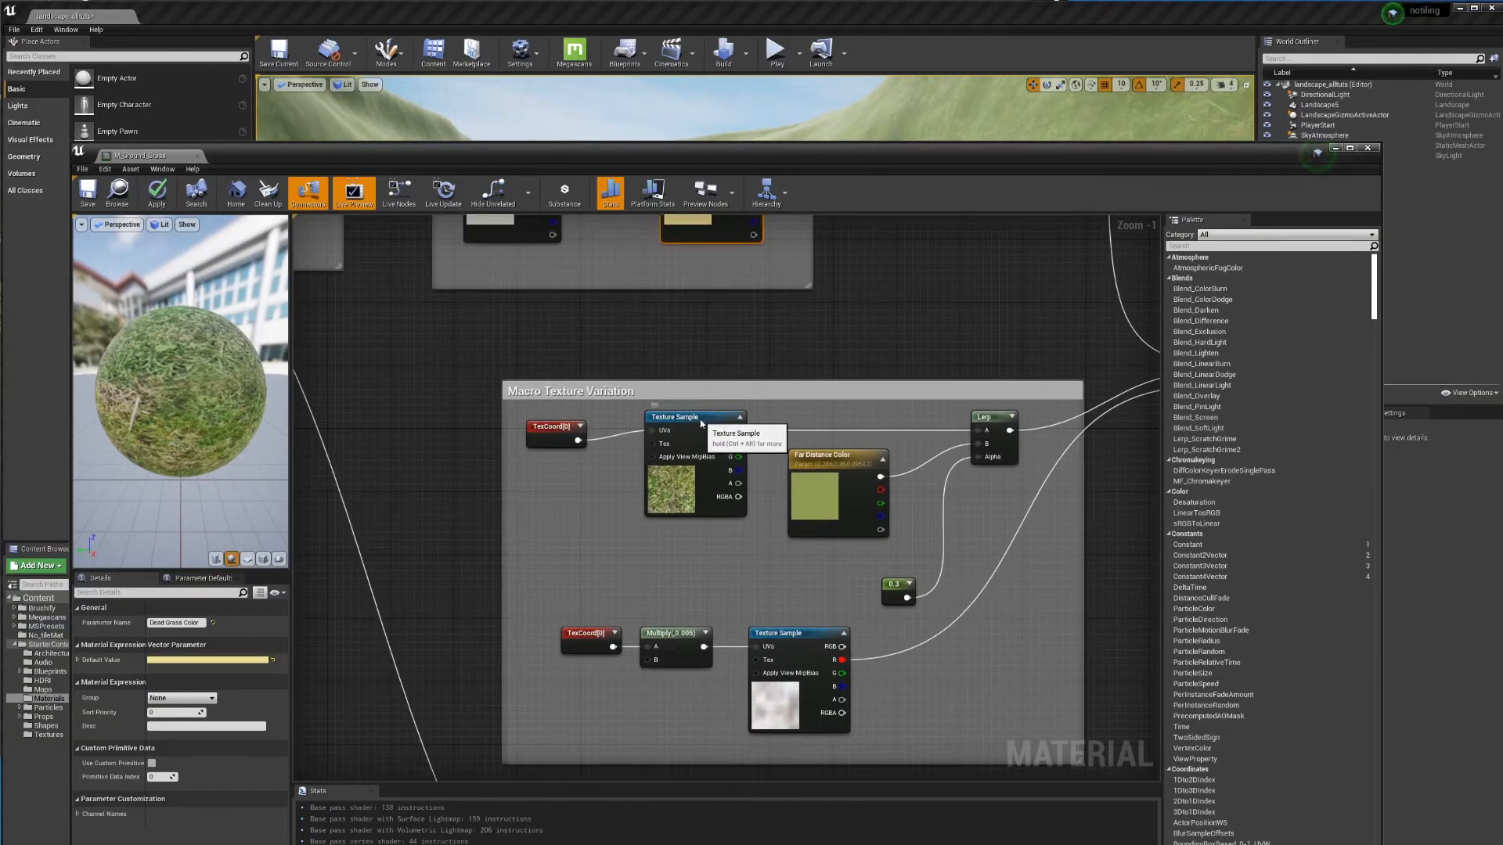
{"action": "left_click", "coordinate": [663, 462]}
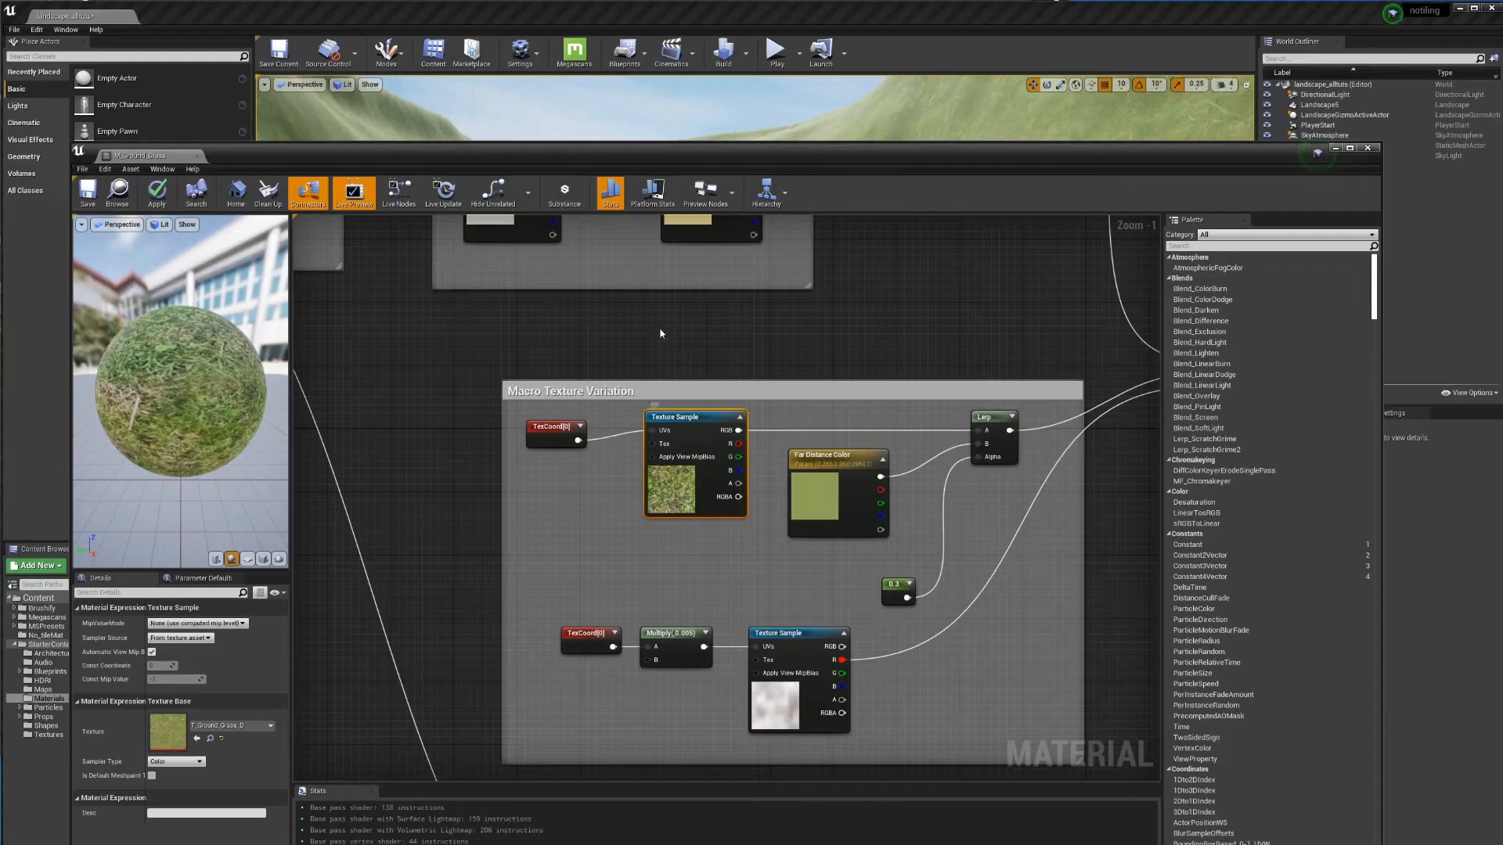
Step: Compare the BaseColorTextureSamples and Macro Texture Variation groups, and show the tiling properties of the TexCoord feeding the macro grass texture
{"action": "right_click_drag", "start_coordinate": [697, 393], "coordinate": [741, 493]}
{"action": "right_click_drag", "start_coordinate": [628, 420], "coordinate": [704, 457]}
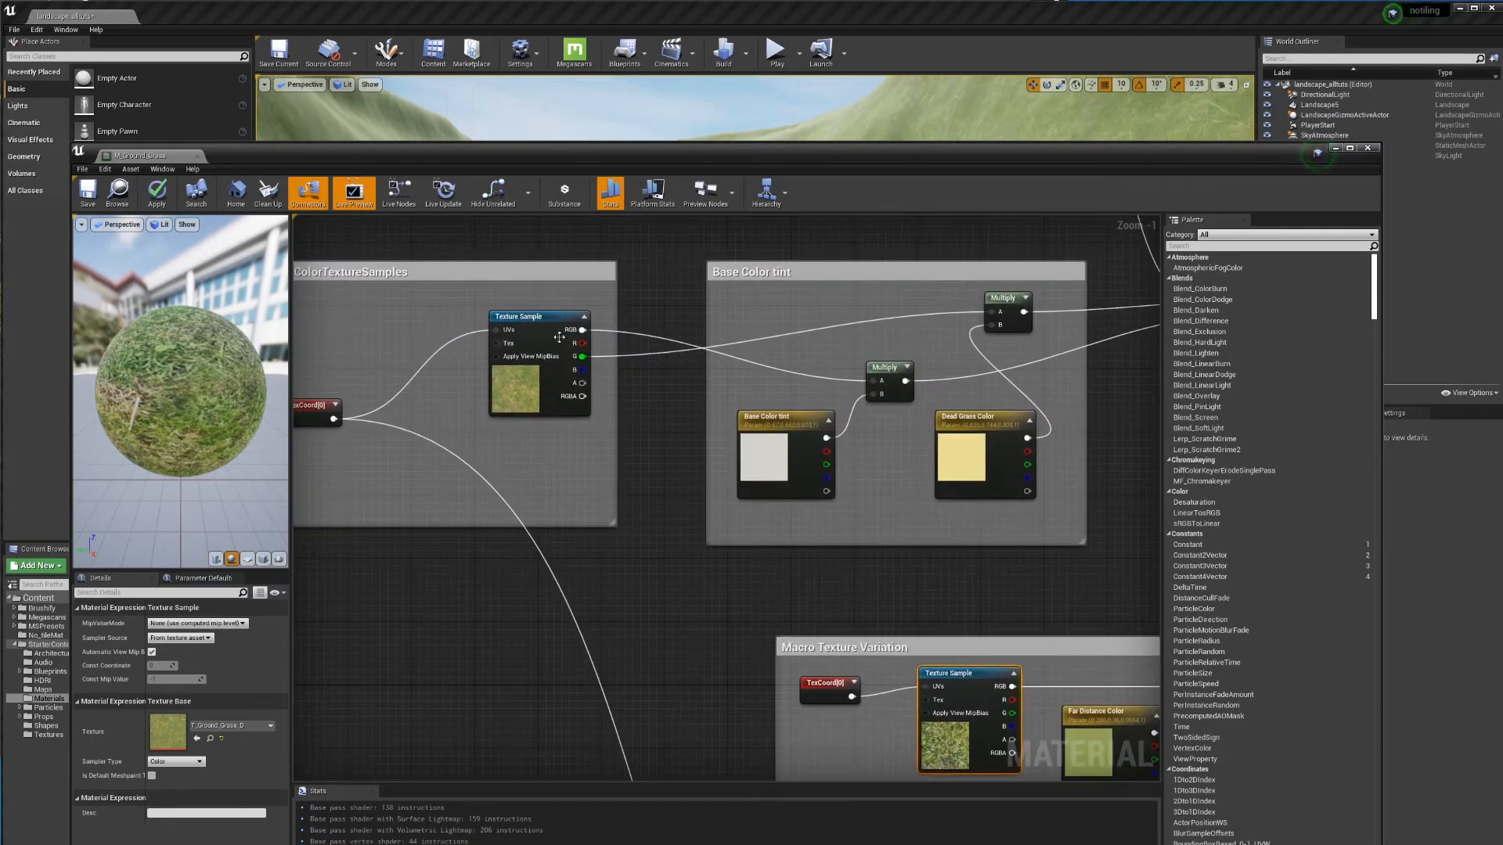
{"action": "right_click_drag", "start_coordinate": [559, 338], "coordinate": [375, 54]}
{"action": "left_click", "coordinate": [635, 405]}
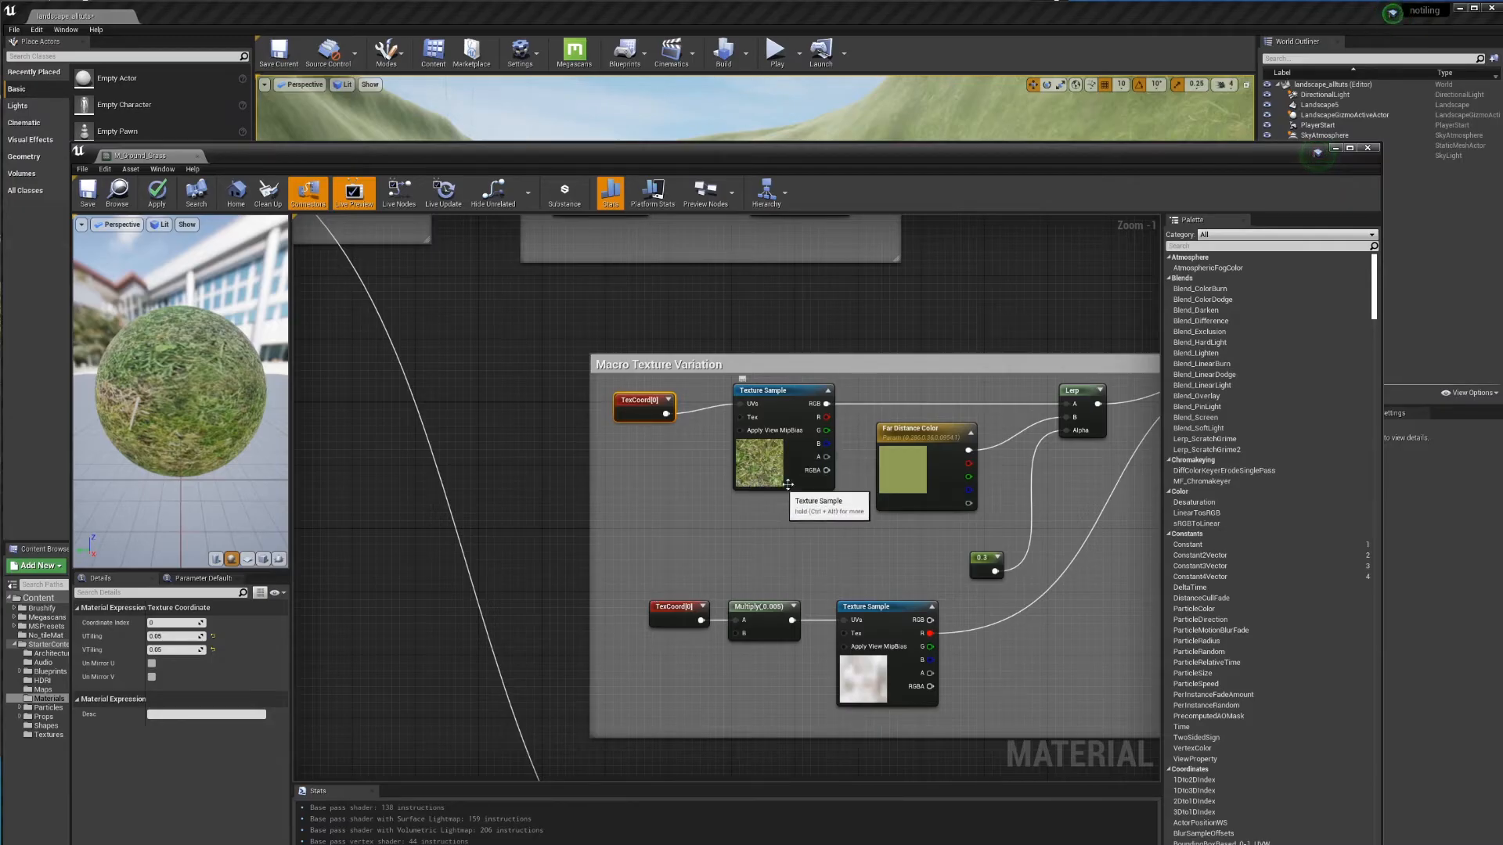
{"action": "right_click_drag", "start_coordinate": [576, 376], "coordinate": [889, 751]}
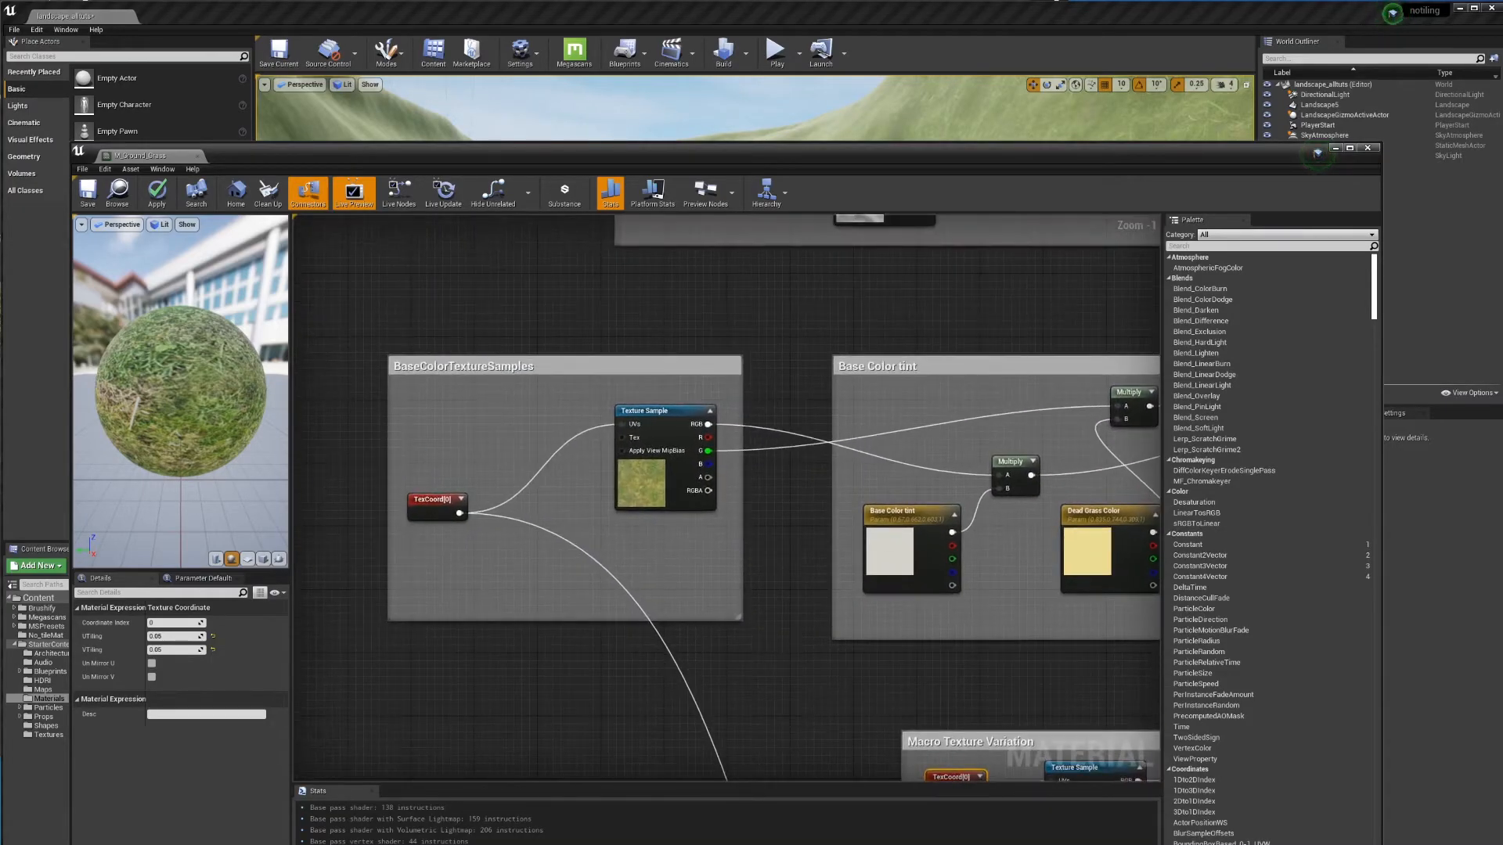
{"action": "right_click_drag", "start_coordinate": [829, 668], "coordinate": [870, 682]}
{"action": "right_click_drag", "start_coordinate": [955, 615], "coordinate": [644, 365]}
{"action": "right_click_drag", "start_coordinate": [893, 490], "coordinate": [694, 387]}
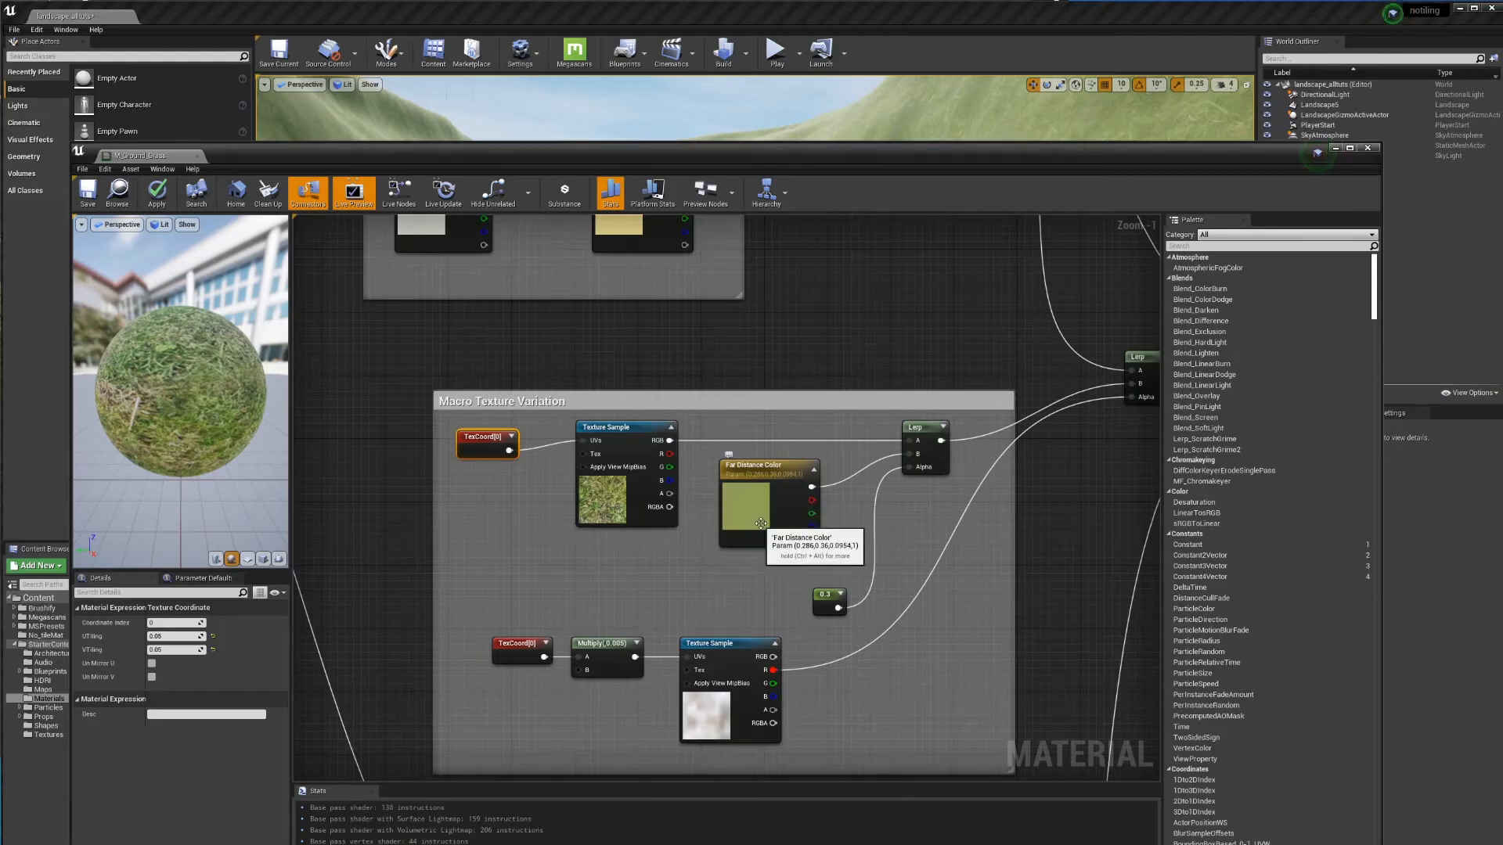
Step: Show the value of the constant feeding the Macro Texture Variation Lerp's alpha, and follow the group's outputs to the next Lerp
{"action": "right_click_drag", "start_coordinate": [831, 602], "coordinate": [785, 506]}
{"action": "left_click", "coordinate": [783, 507]}
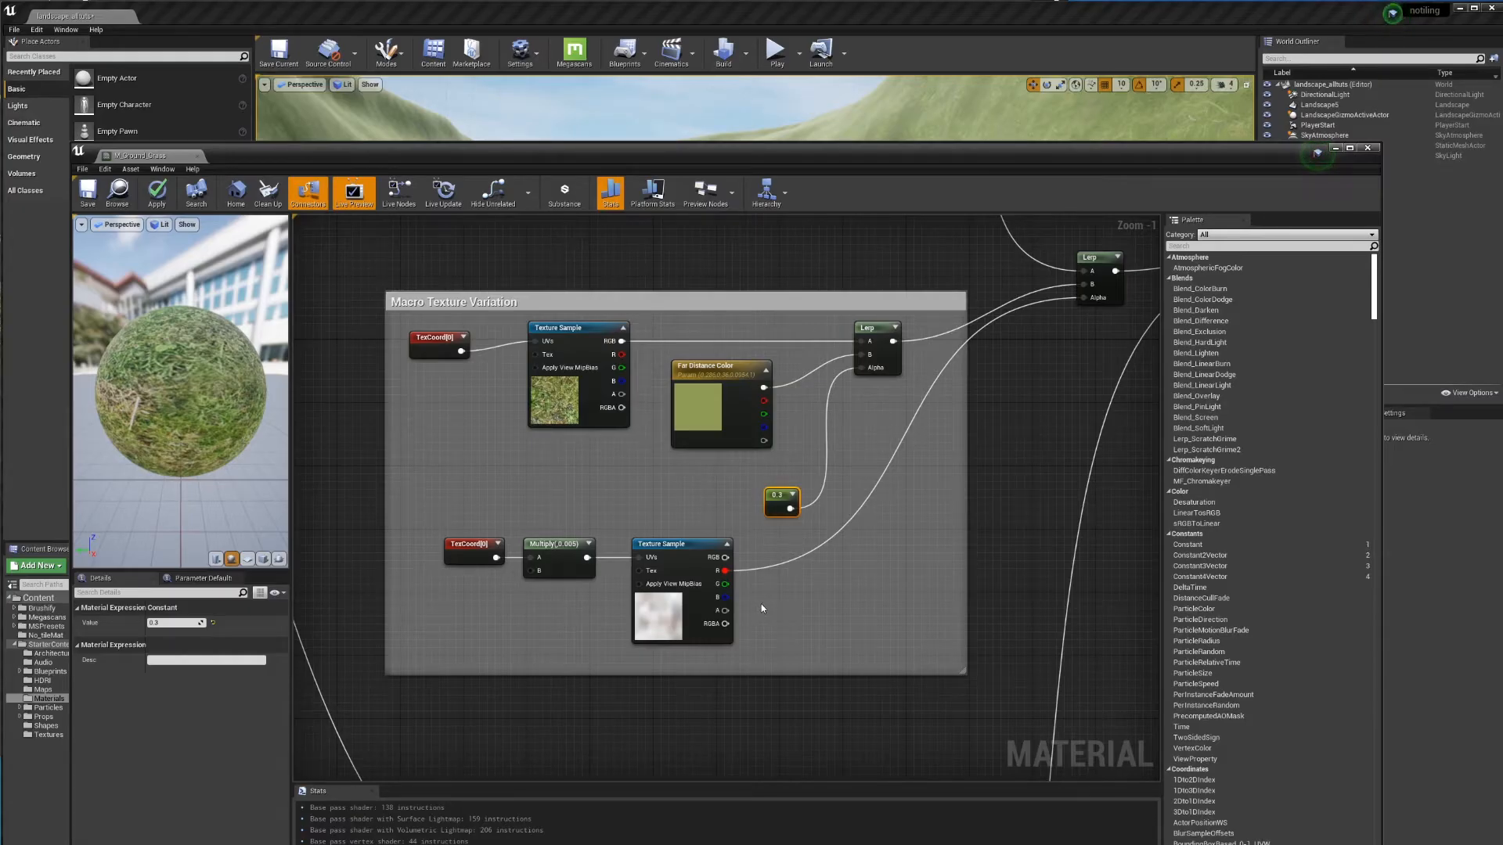
{"action": "right_click_drag", "start_coordinate": [777, 597], "coordinate": [821, 536]}
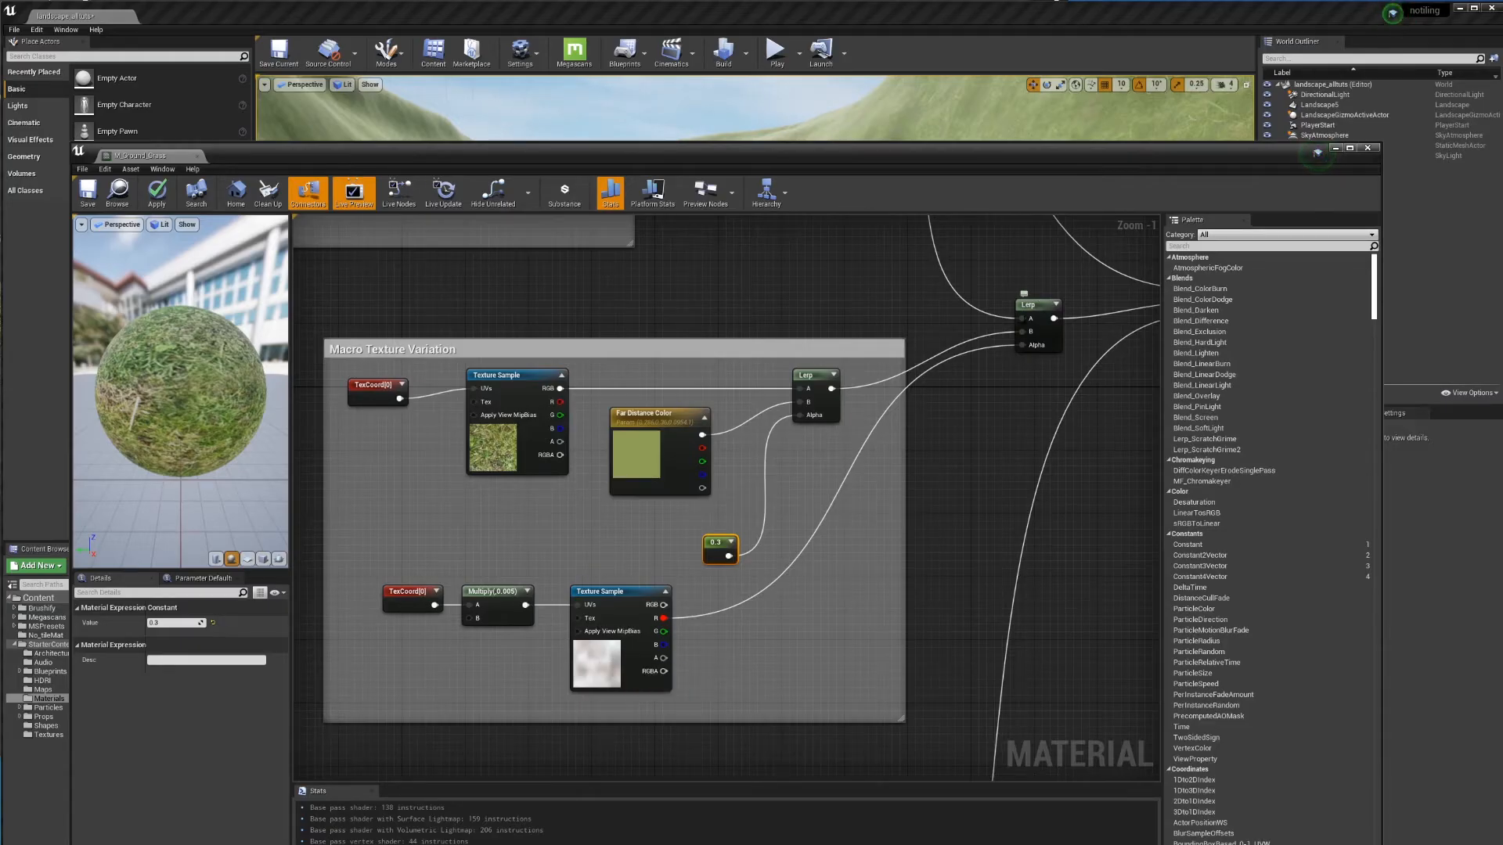
Step: Examine the NormalTextureSamples group and its connection into the Fade to flat normal over distance group
{"action": "right_click_drag", "start_coordinate": [807, 300], "coordinate": [869, 775]}
{"action": "right_click_drag", "start_coordinate": [813, 479], "coordinate": [734, 216]}
{"action": "right_click_drag", "start_coordinate": [849, 433], "coordinate": [743, 227]}
{"action": "right_click_drag", "start_coordinate": [965, 434], "coordinate": [738, 363]}
{"action": "scroll", "coordinate": [738, 363], "scroll_direction": "down", "scroll_amount": 1}
{"action": "right_click_drag", "start_coordinate": [682, 492], "coordinate": [929, 243]}
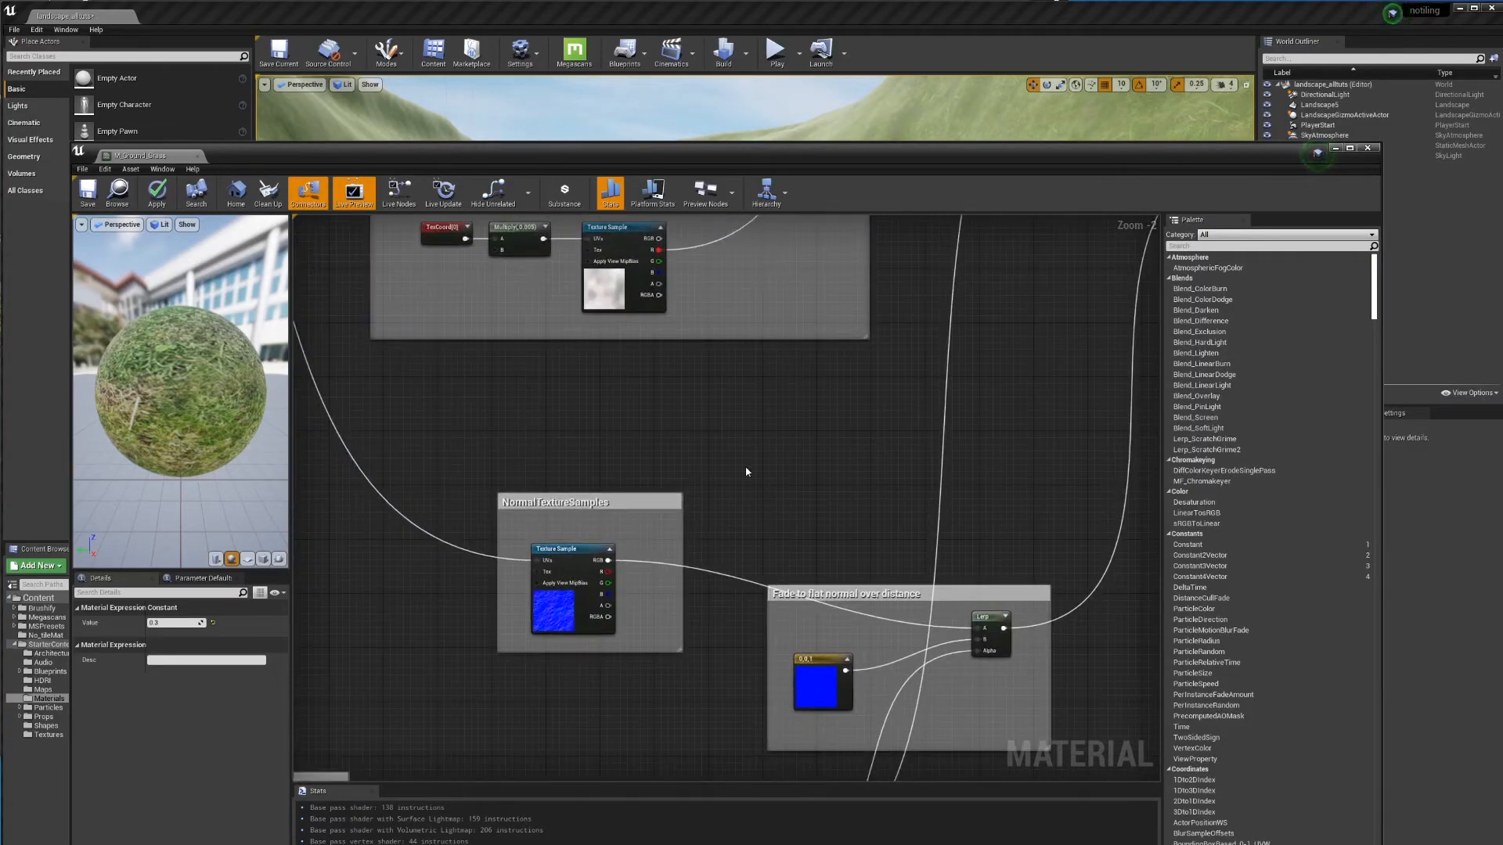
{"action": "right_click_drag", "start_coordinate": [746, 471], "coordinate": [918, 370]}
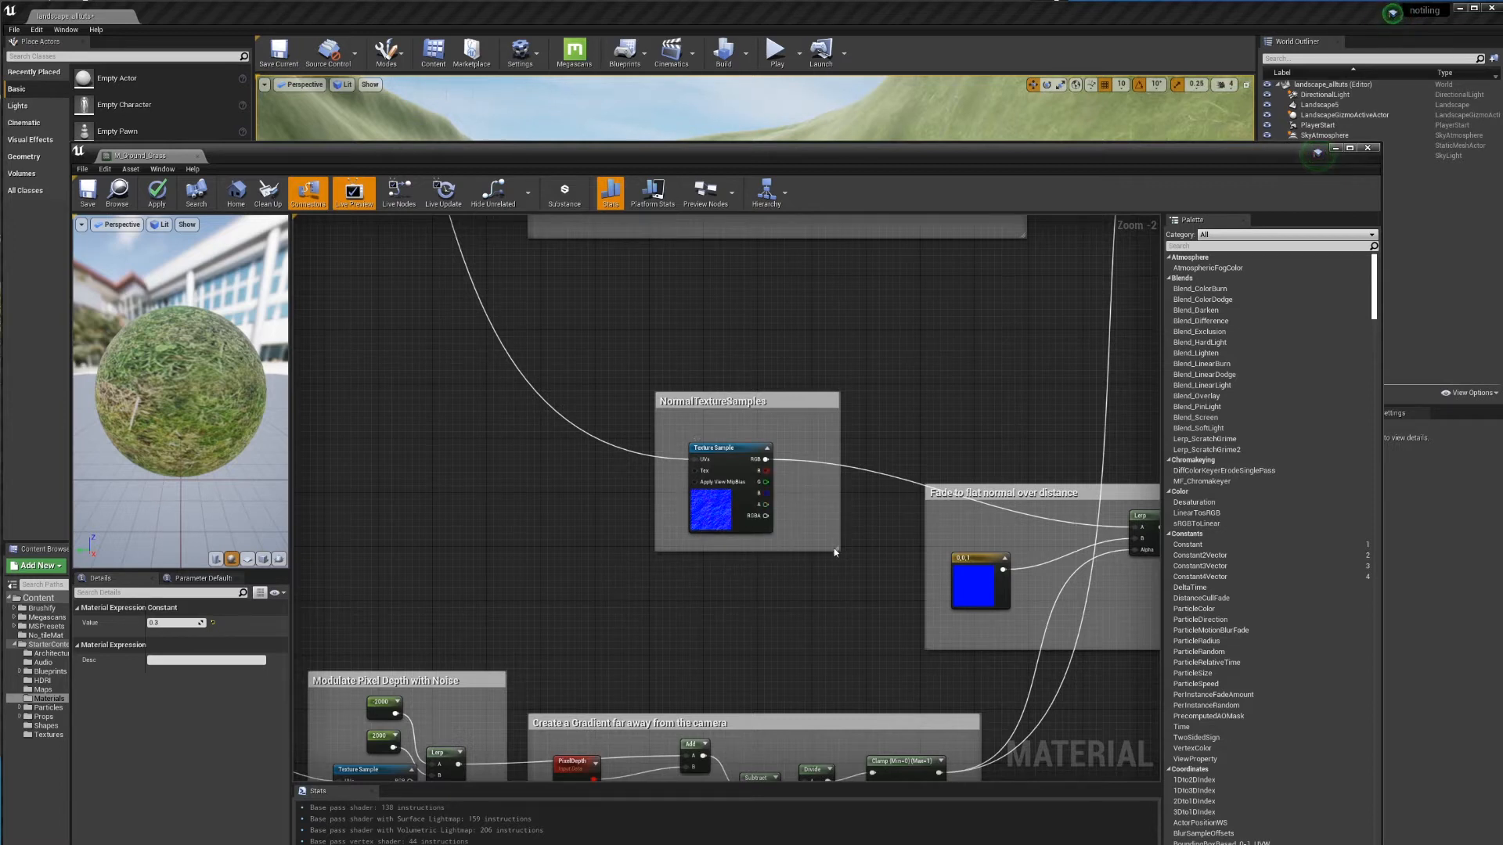
{"action": "right_click_drag", "start_coordinate": [942, 487], "coordinate": [748, 415]}
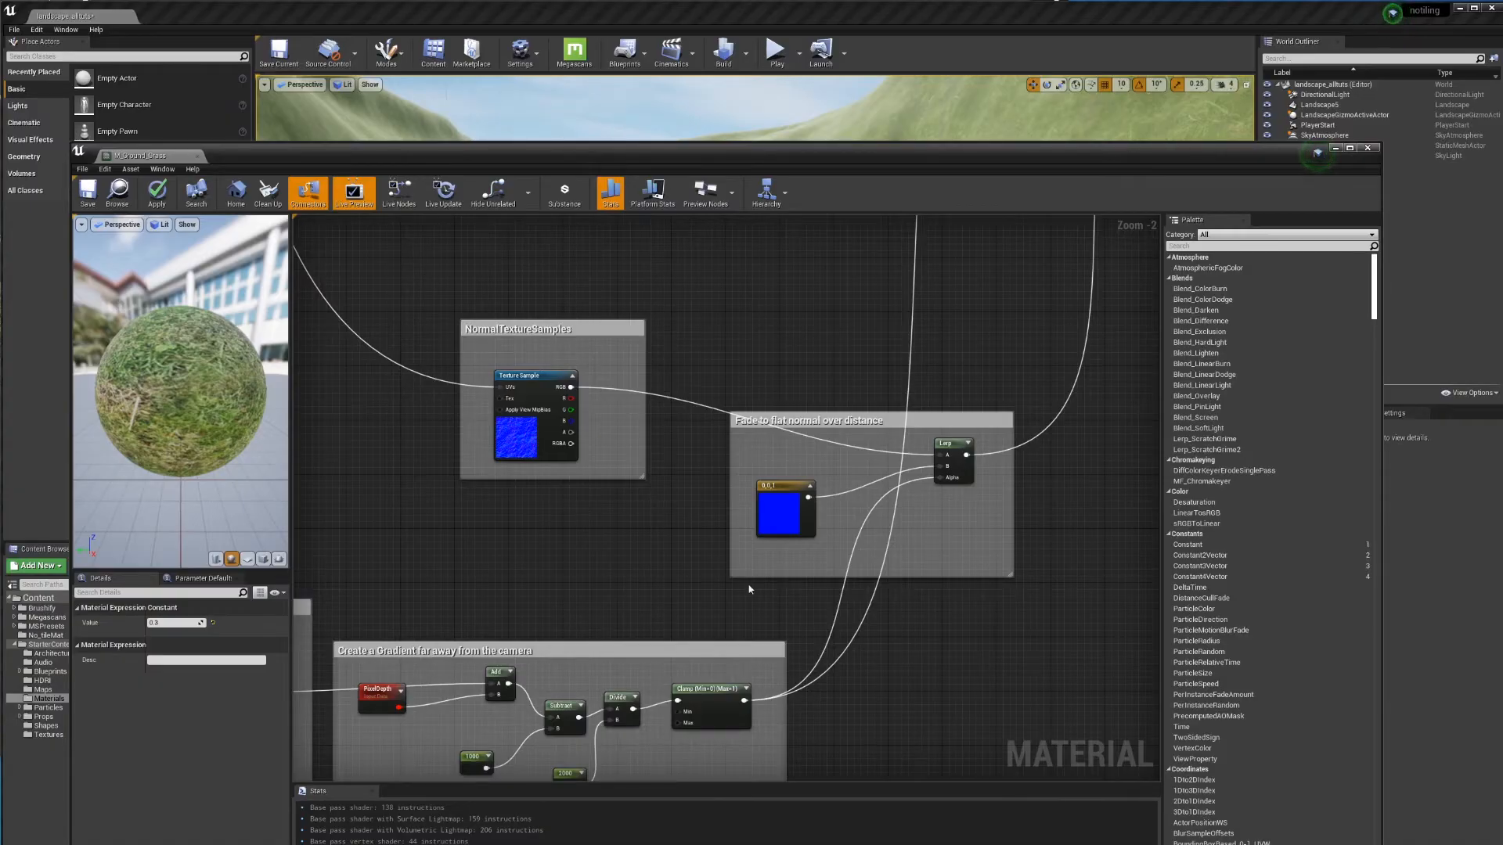
Step: Show the constant in the Fade to flat normal over distance group, and inspect the landscape's grass detail in the level viewport
{"action": "left_click_drag", "start_coordinate": [782, 510], "coordinate": [806, 498]}
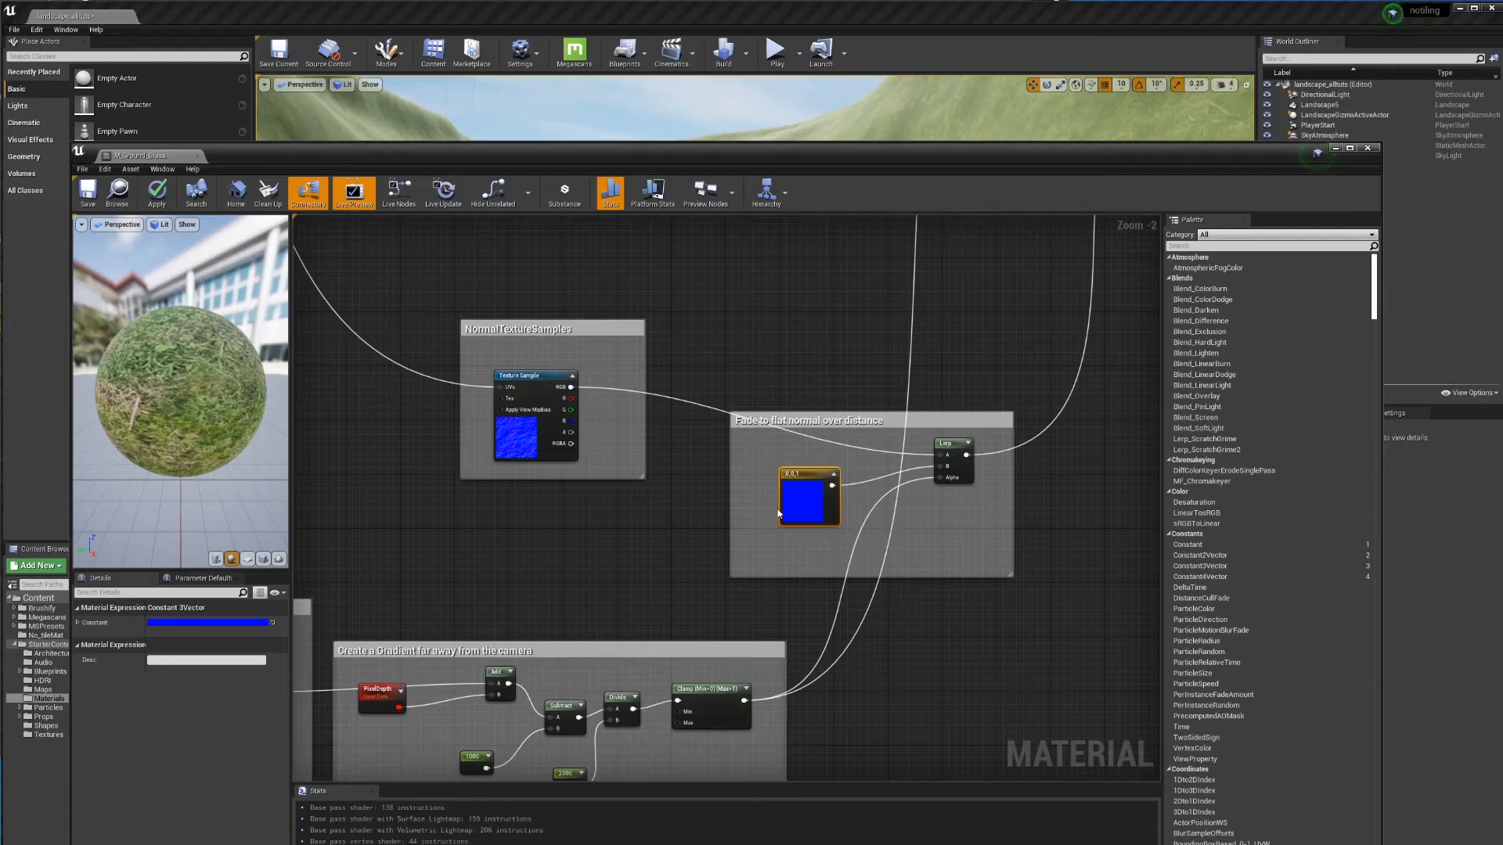
{"action": "left_click_drag", "start_coordinate": [792, 156], "coordinate": [754, 618]}
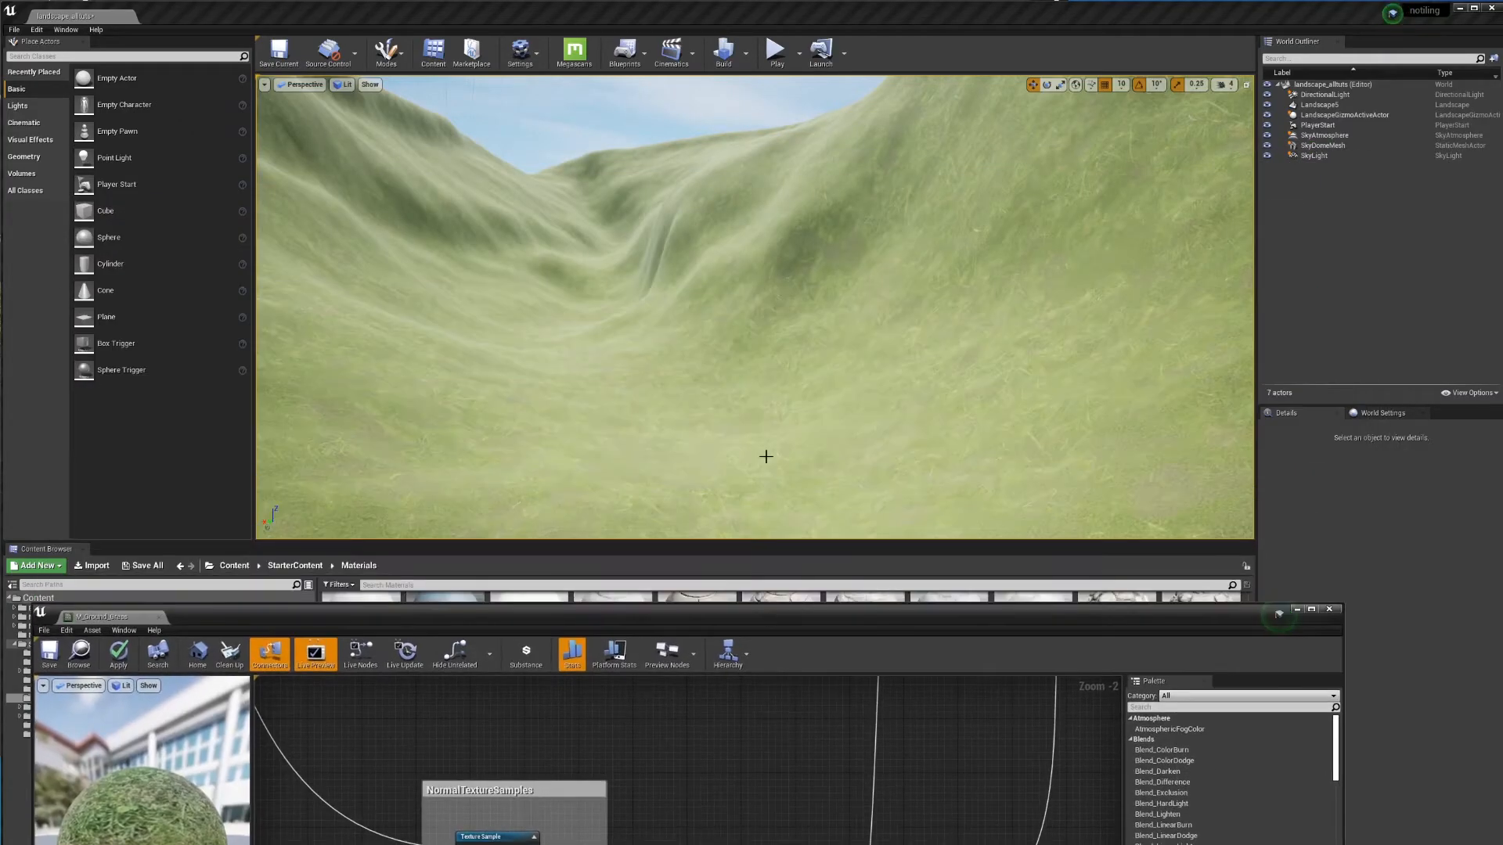
{"action": "right_click_drag", "start_coordinate": [767, 456], "coordinate": [982, 517]}
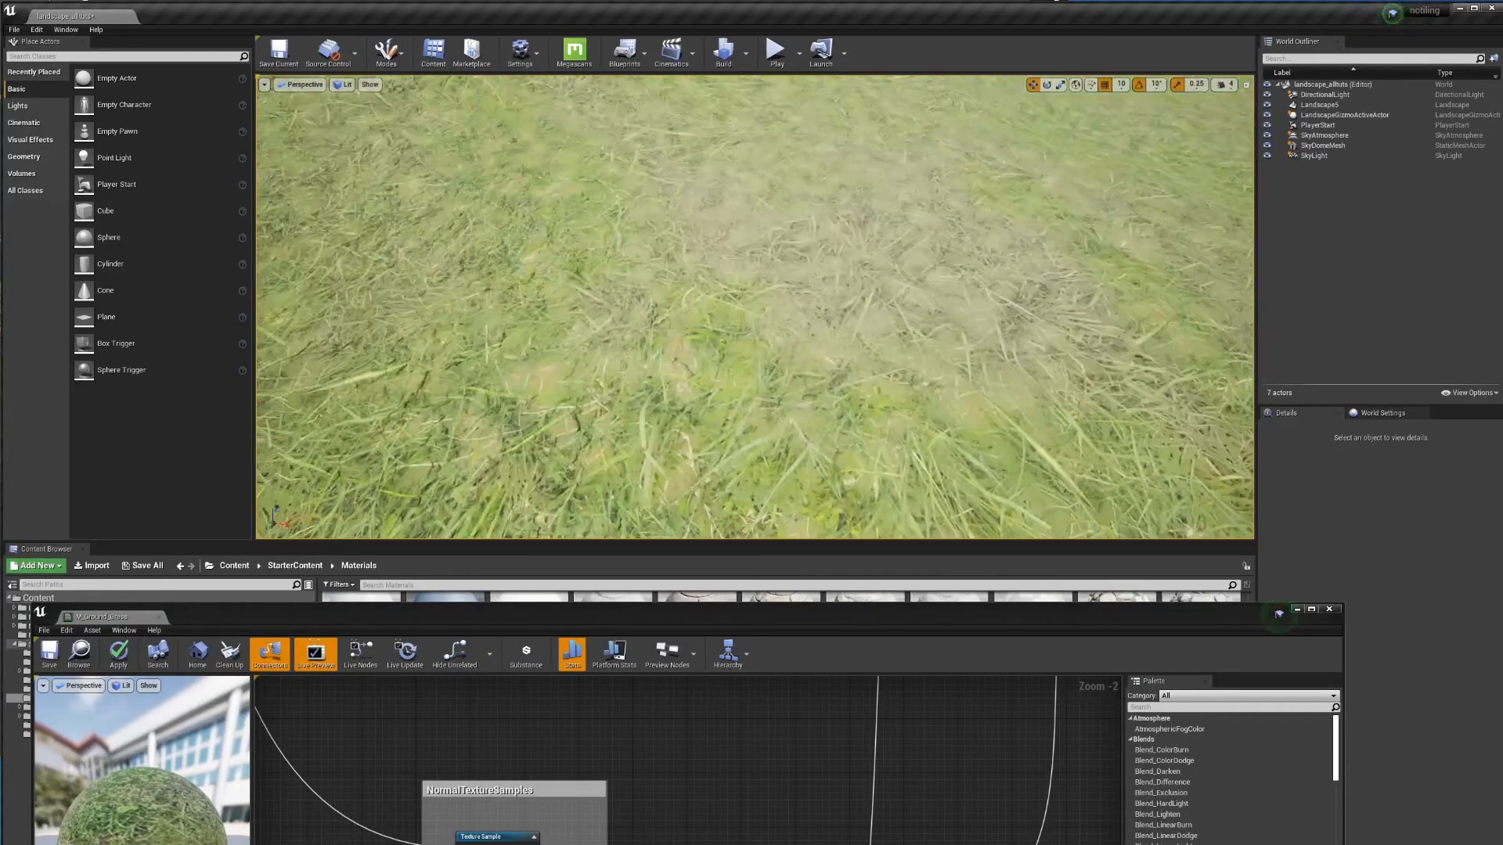
{"action": "right_click_drag", "start_coordinate": [719, 329], "coordinate": [671, 395]}
{"action": "left_click_drag", "start_coordinate": [838, 623], "coordinate": [861, 186]}
Step: Trace the Large Scale Tiling, Modulate Pixel Depth with Noise and camera gradient groups into the Fade to flat normal Lerp
{"action": "right_click_drag", "start_coordinate": [841, 555], "coordinate": [871, 423]}
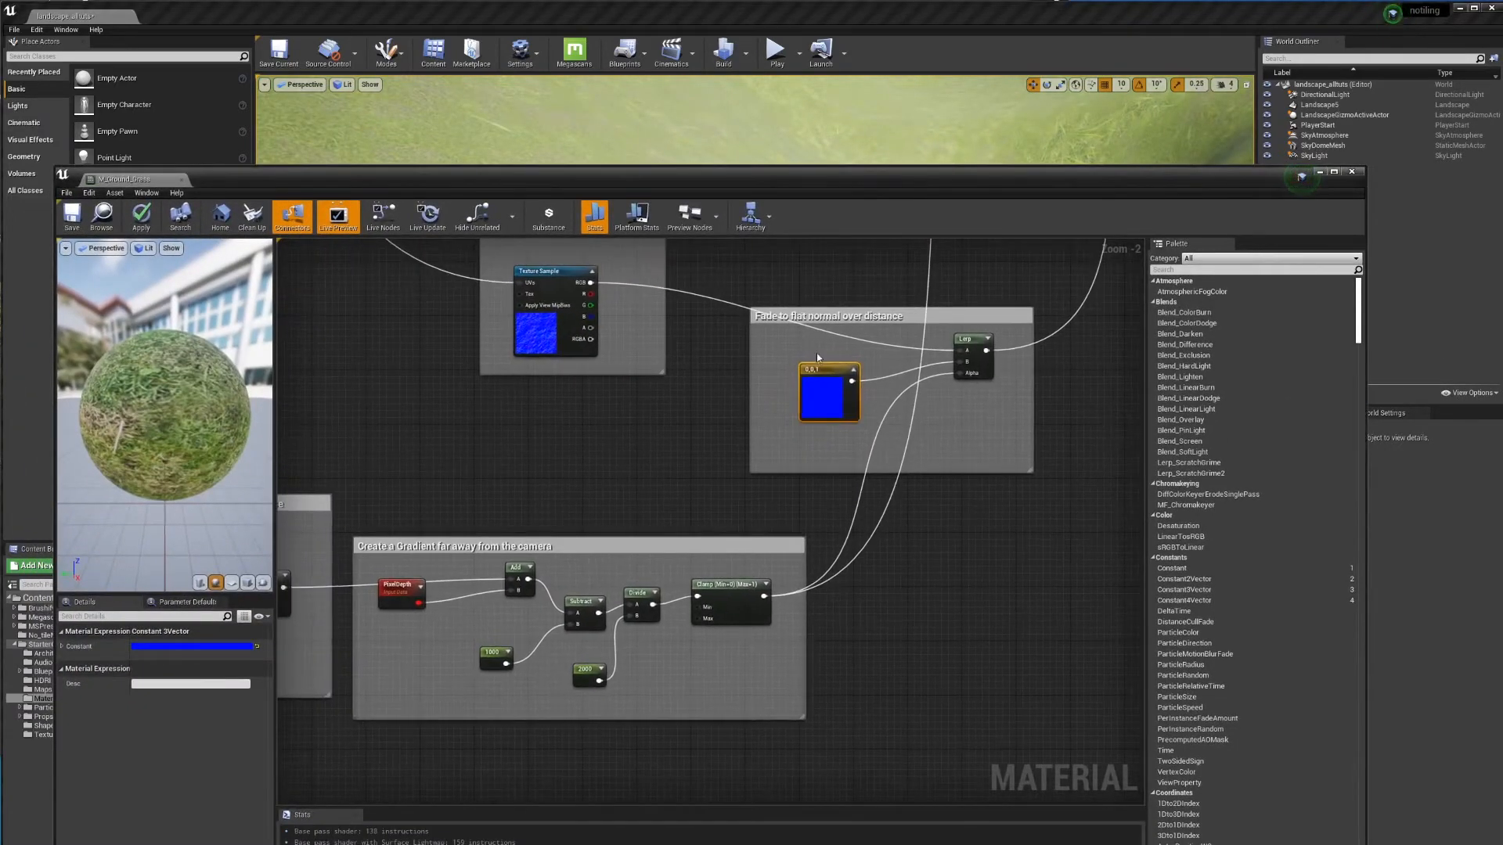
{"action": "scroll", "coordinate": [871, 364], "scroll_direction": "down", "scroll_amount": 2}
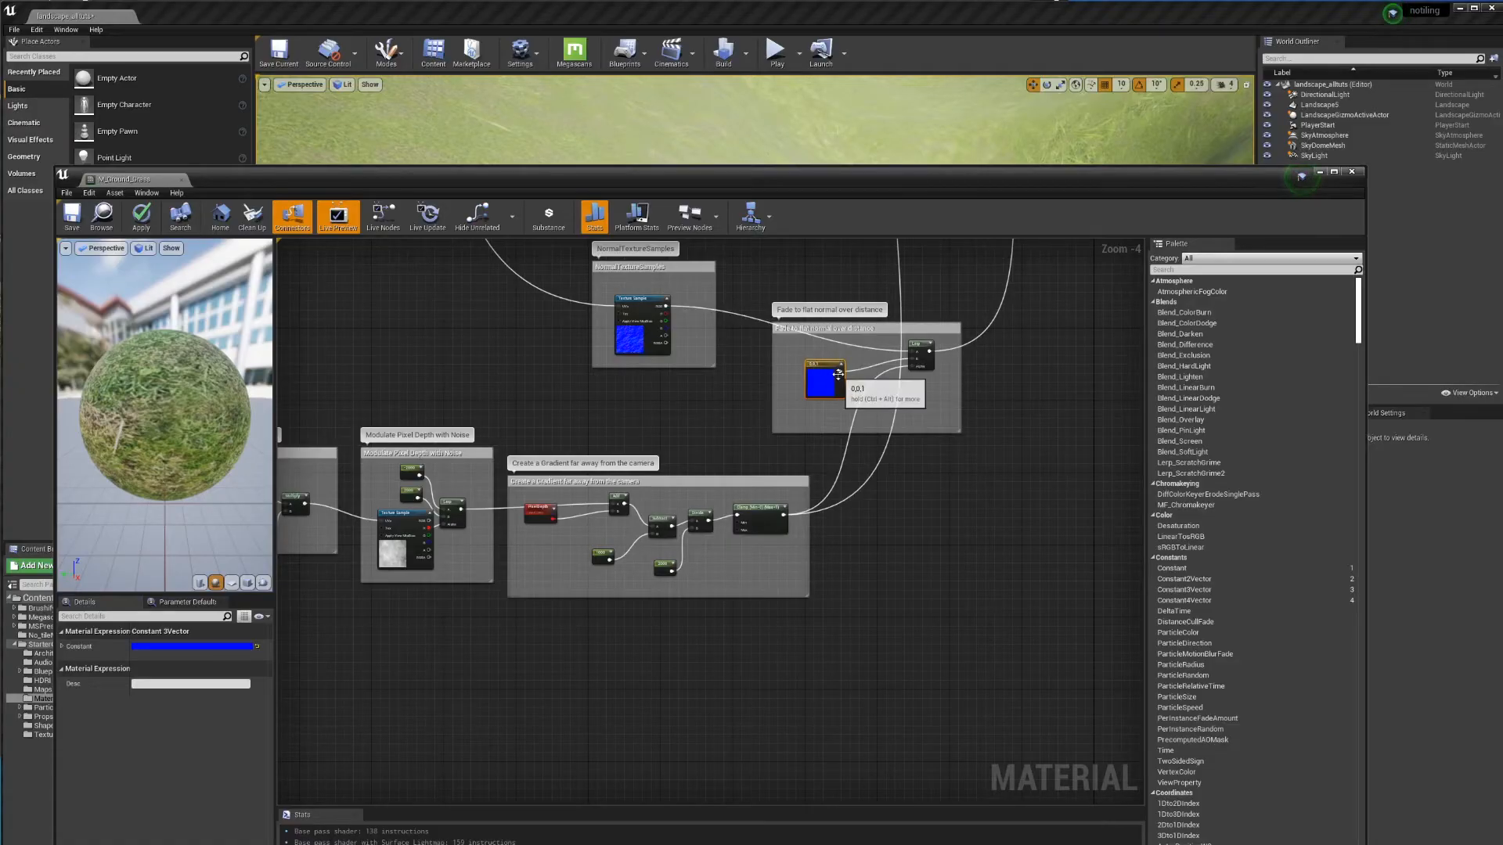
{"action": "scroll", "coordinate": [837, 403], "scroll_direction": "up", "scroll_amount": 1}
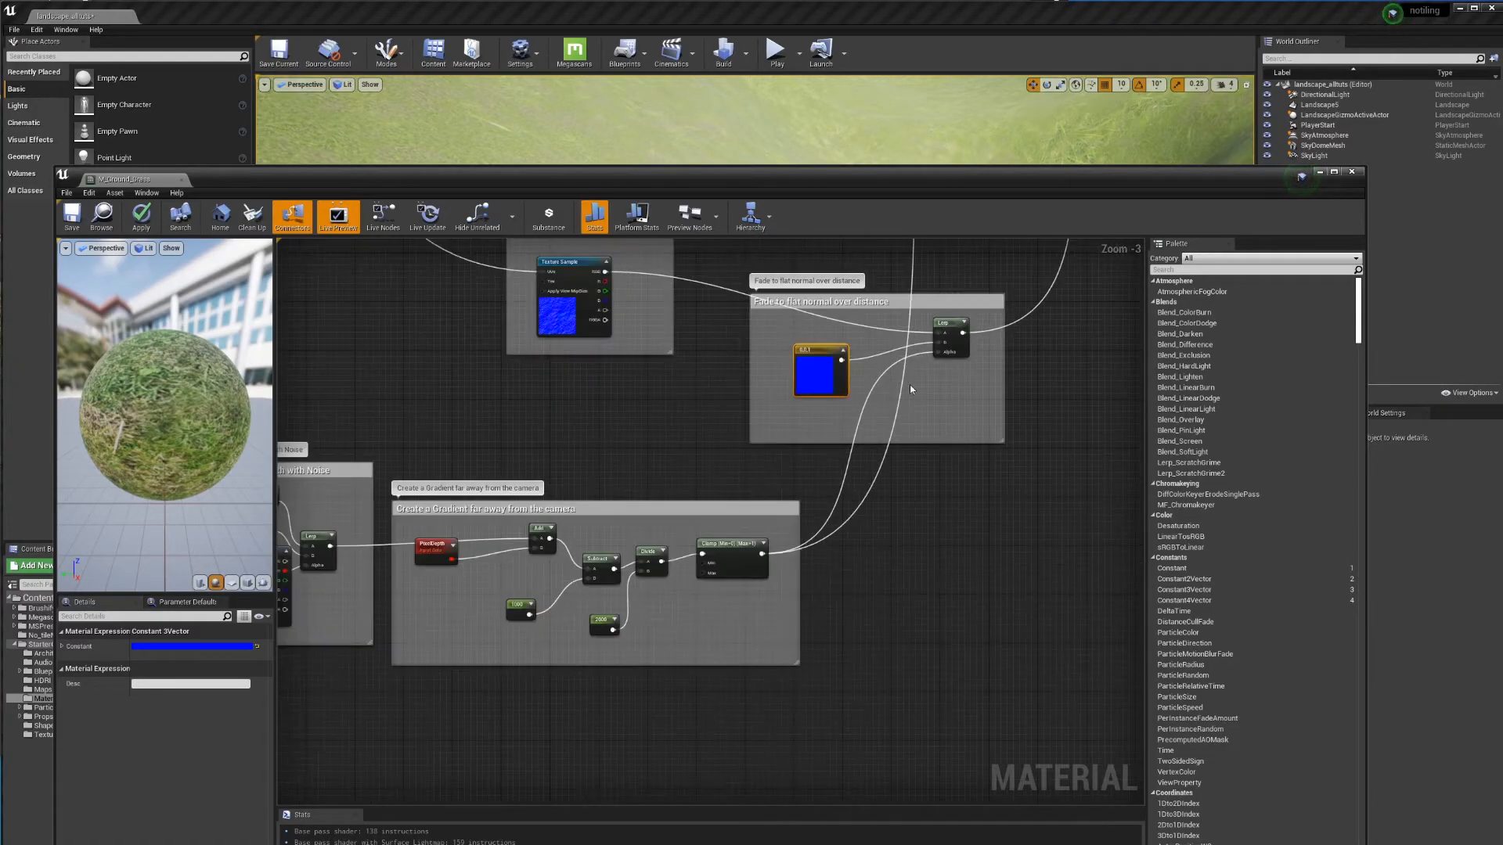
{"action": "right_click_drag", "start_coordinate": [738, 385], "coordinate": [907, 398]}
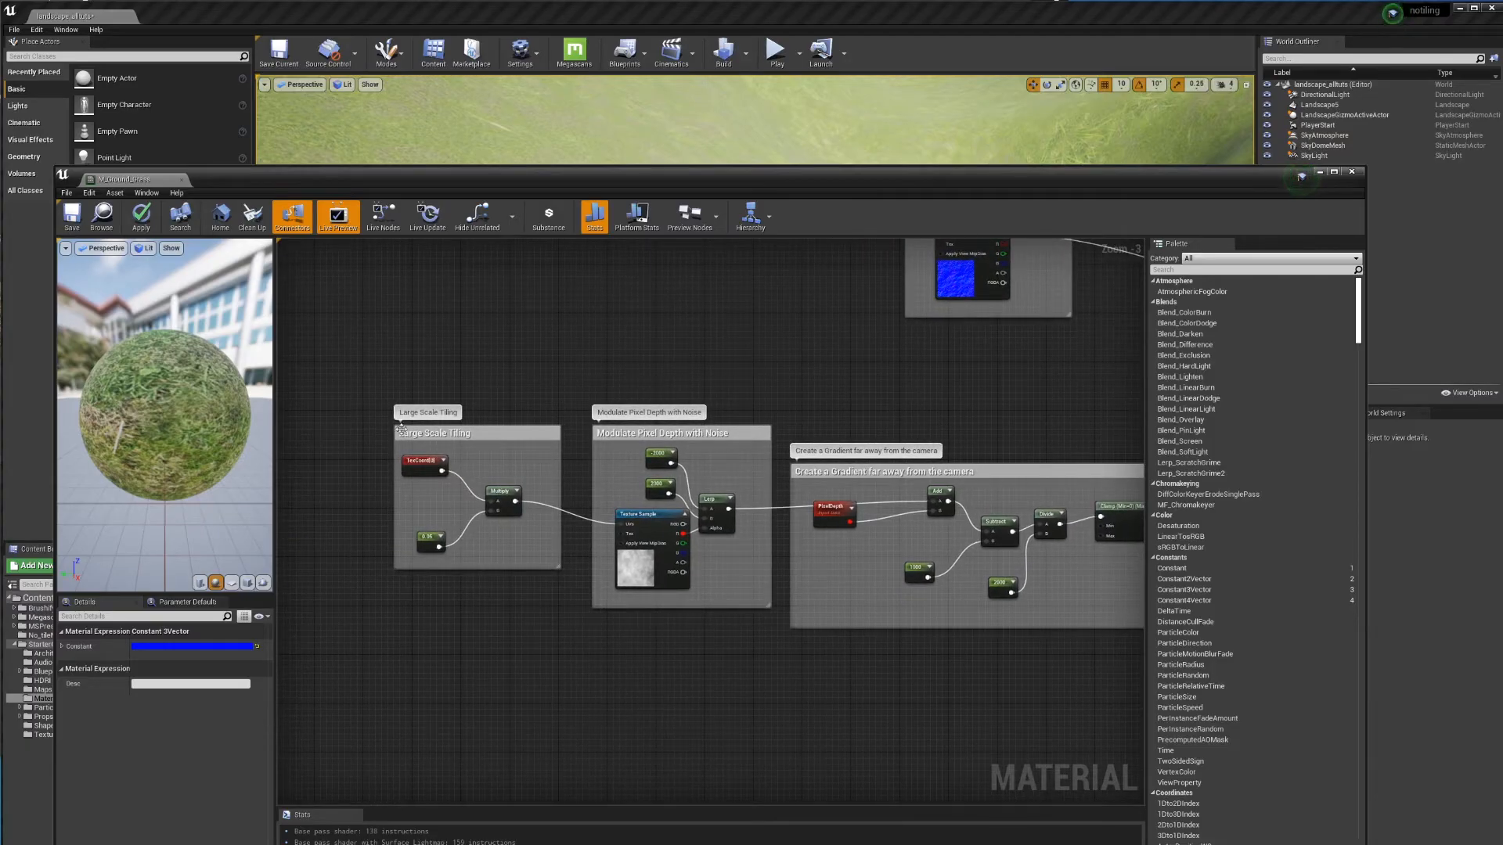
{"action": "scroll", "coordinate": [546, 347], "scroll_direction": "up", "scroll_amount": 3}
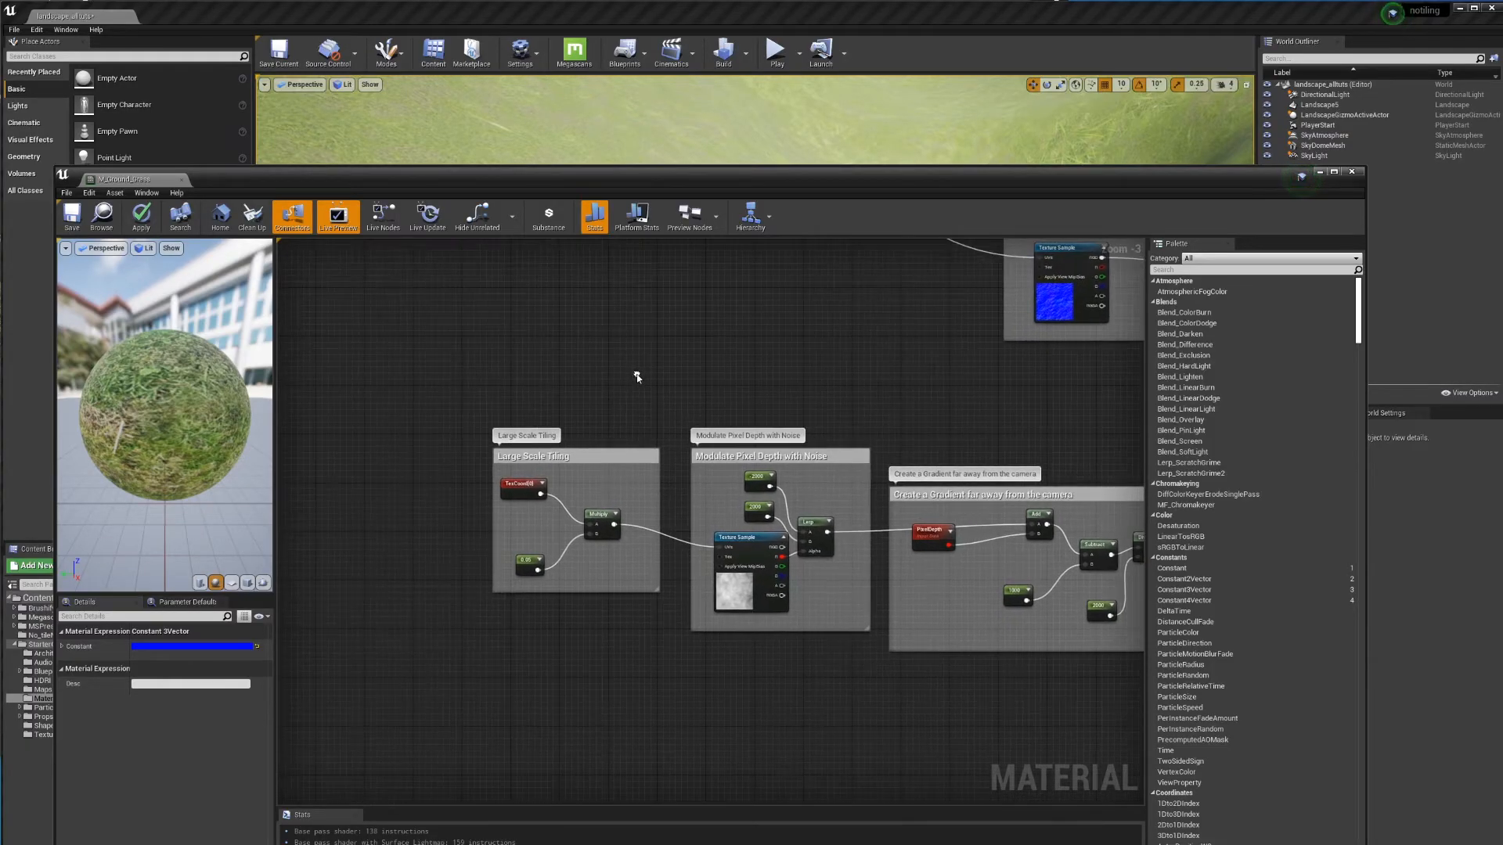
{"action": "right_click_drag", "start_coordinate": [828, 396], "coordinate": [600, 357]}
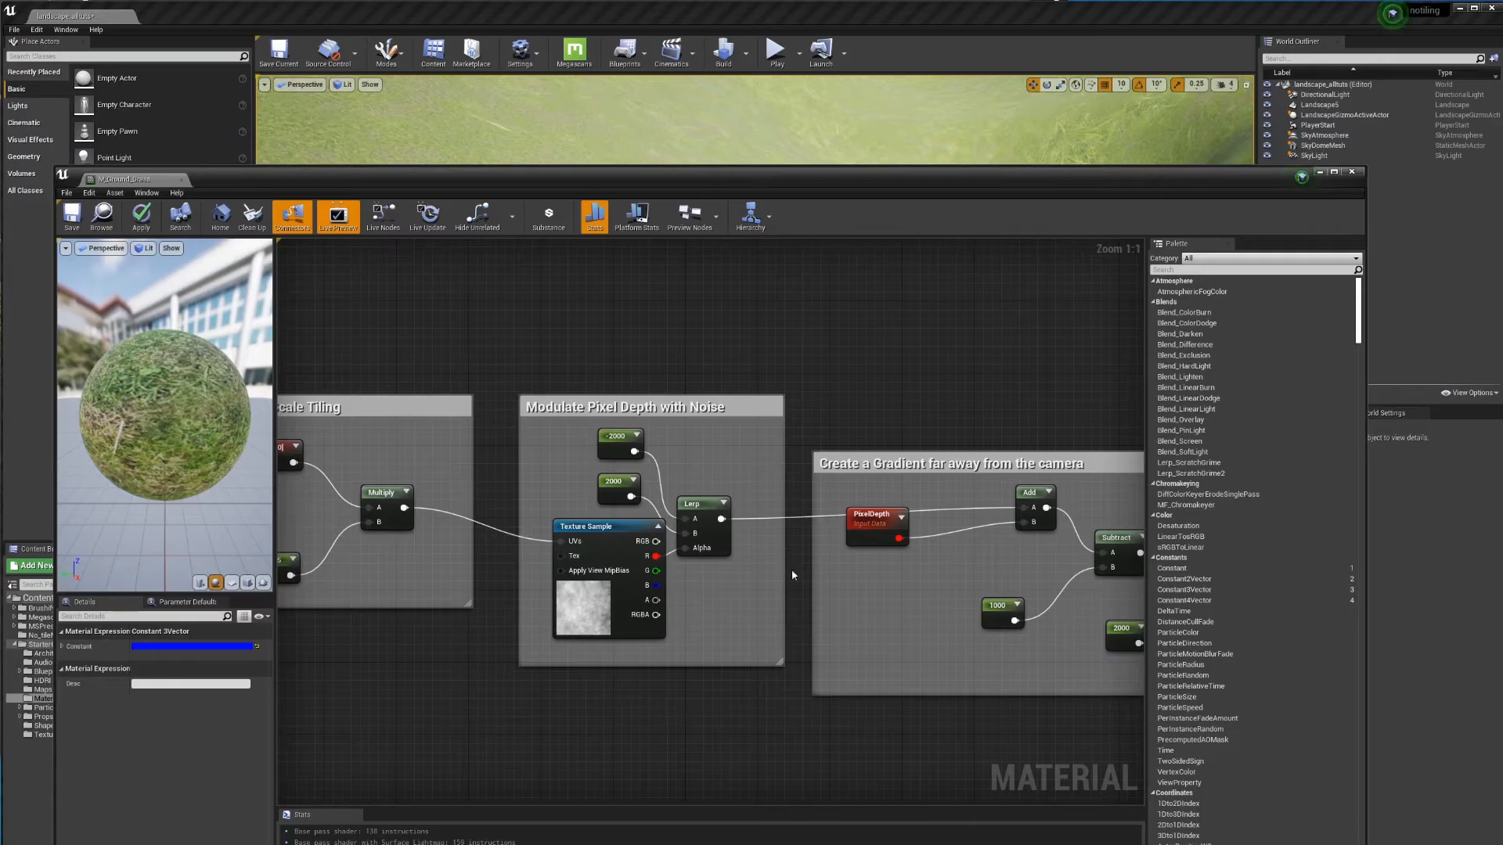
{"action": "right_click_drag", "start_coordinate": [810, 585], "coordinate": [547, 499]}
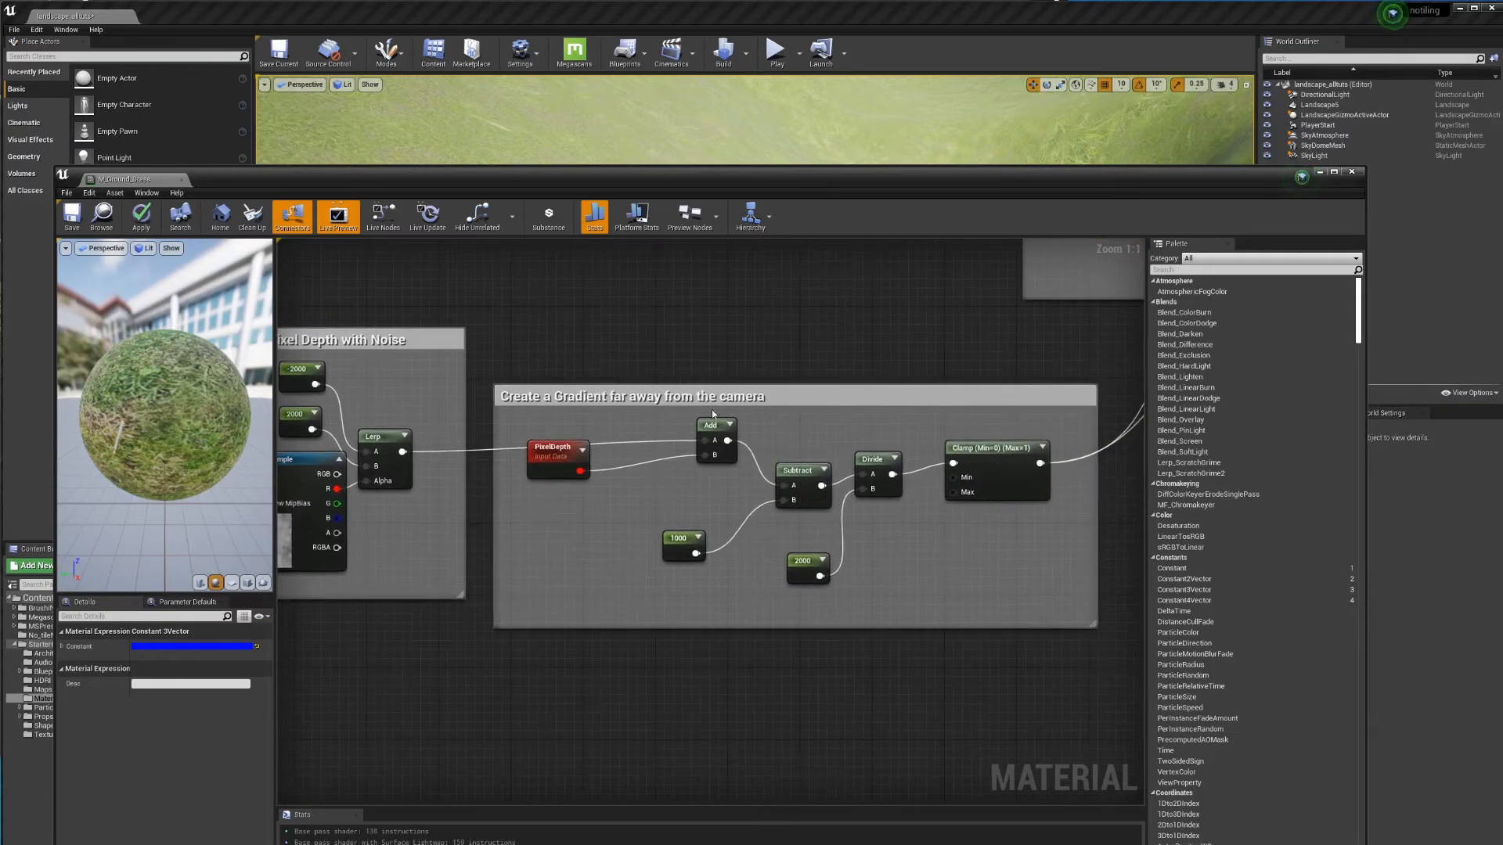
{"action": "right_click_drag", "start_coordinate": [712, 413], "coordinate": [423, 597]}
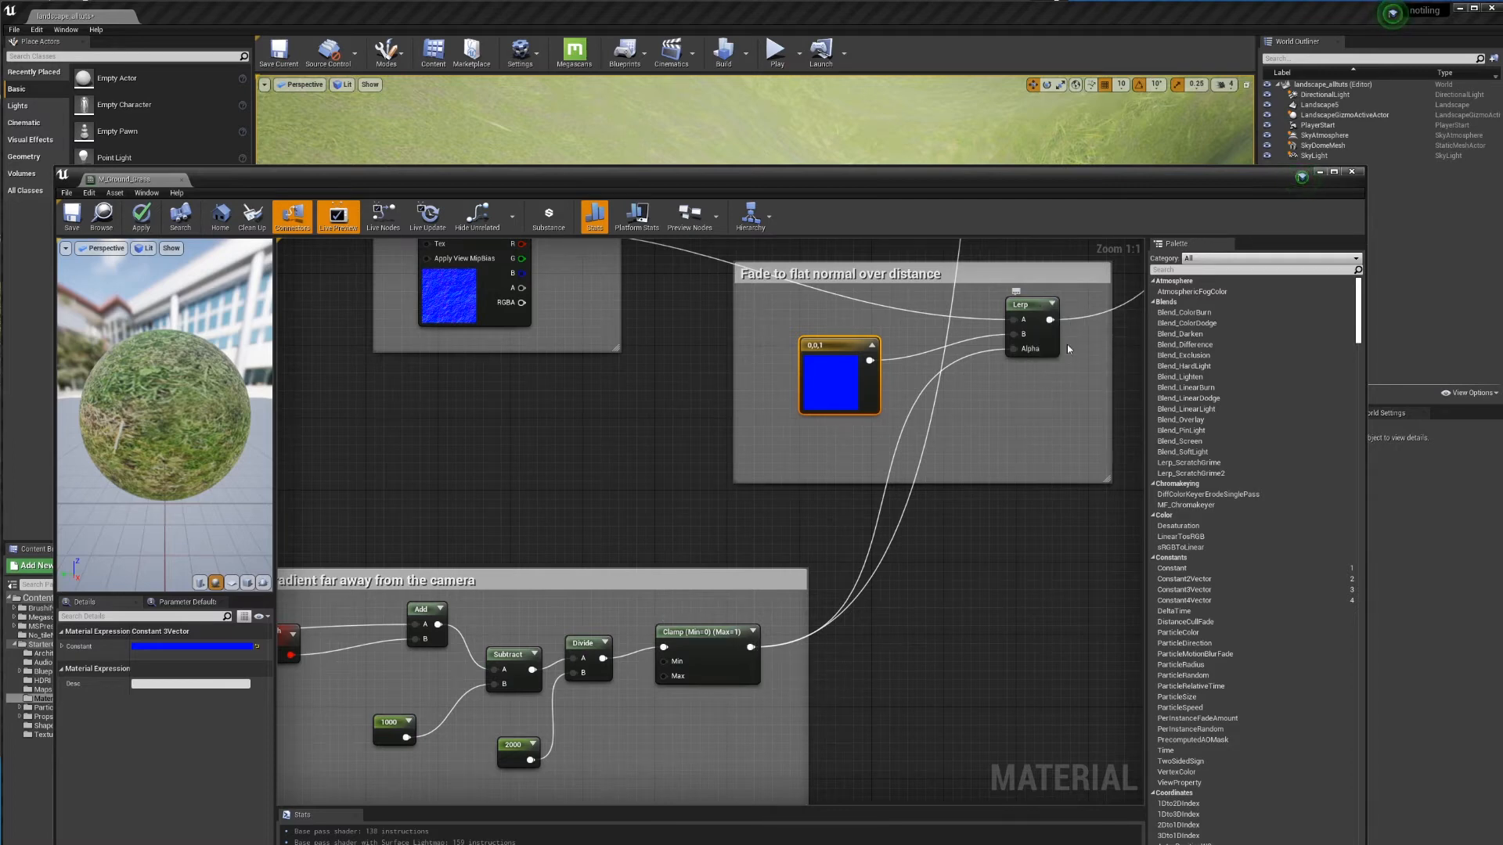
Step: Follow the final Lerp nodes into the M_Ground_Grass Base Color input, and review the whole material graph
{"action": "right_click_drag", "start_coordinate": [1068, 349], "coordinate": [696, 805]}
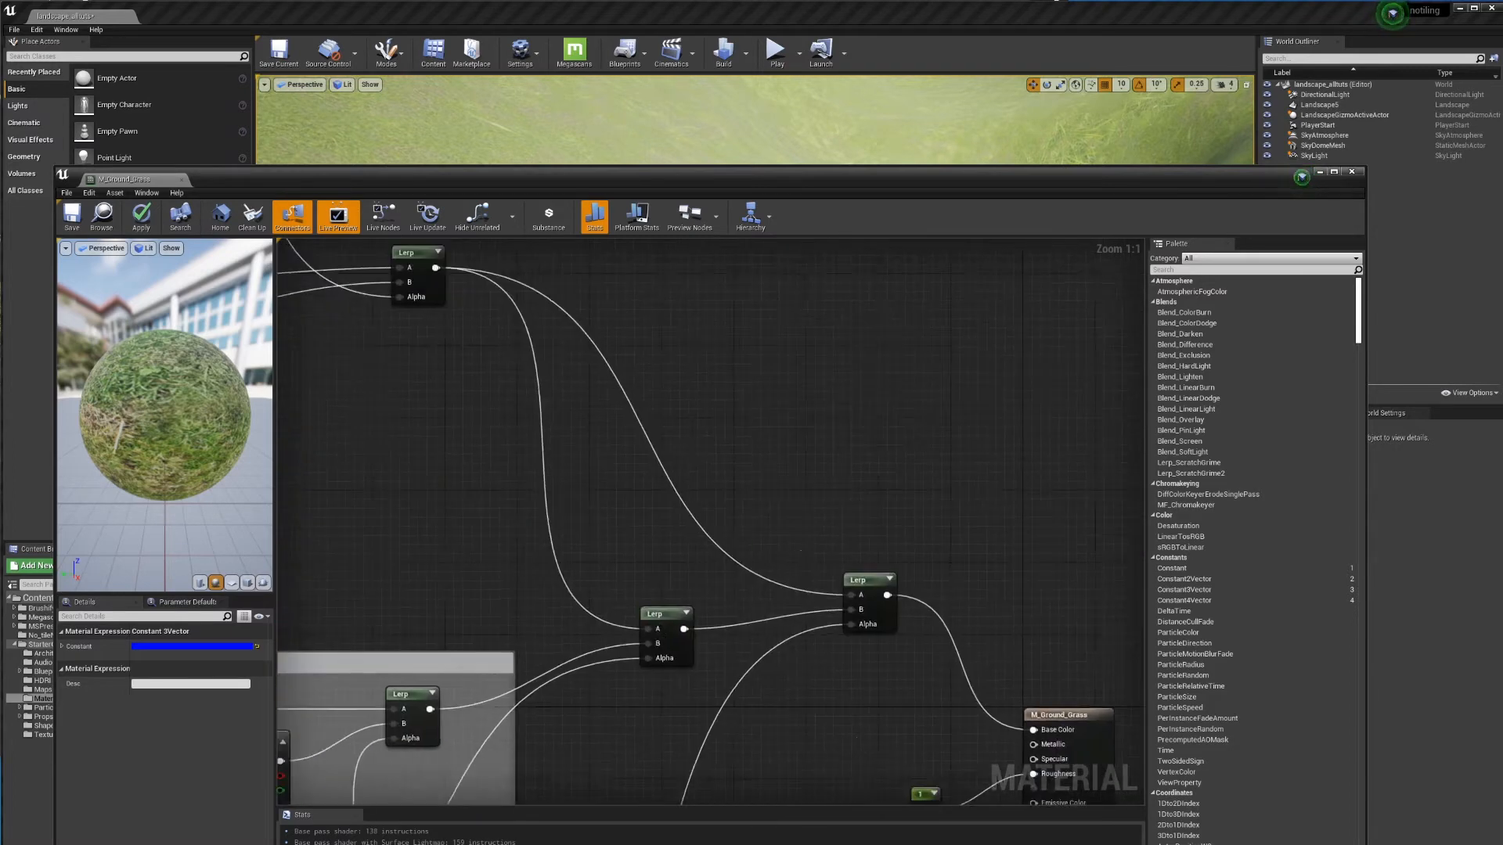
{"action": "scroll", "coordinate": [861, 567], "scroll_direction": "down", "scroll_amount": 2}
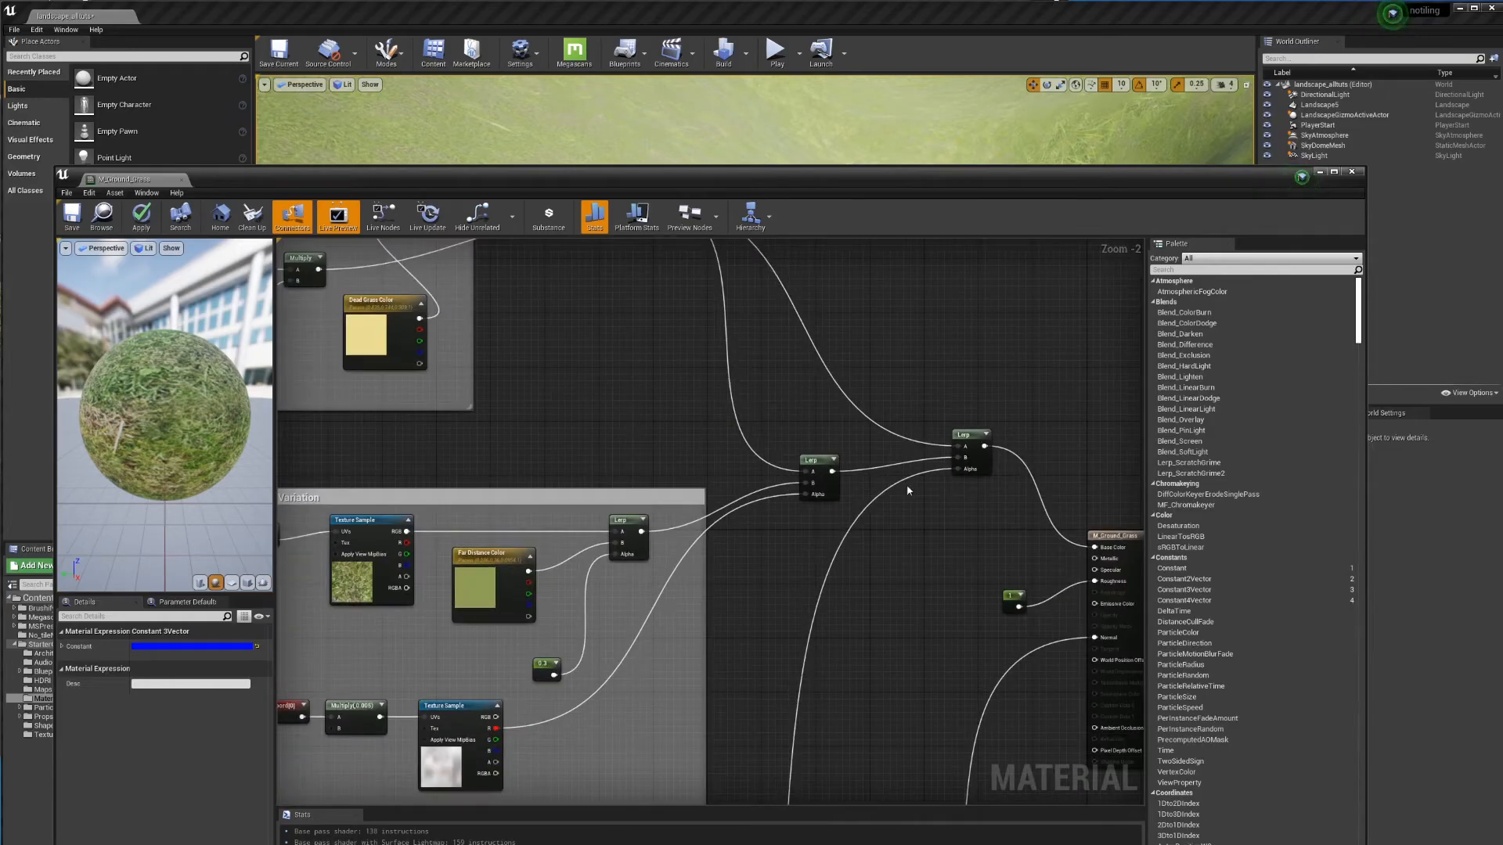
{"action": "right_click_drag", "start_coordinate": [885, 511], "coordinate": [836, 480]}
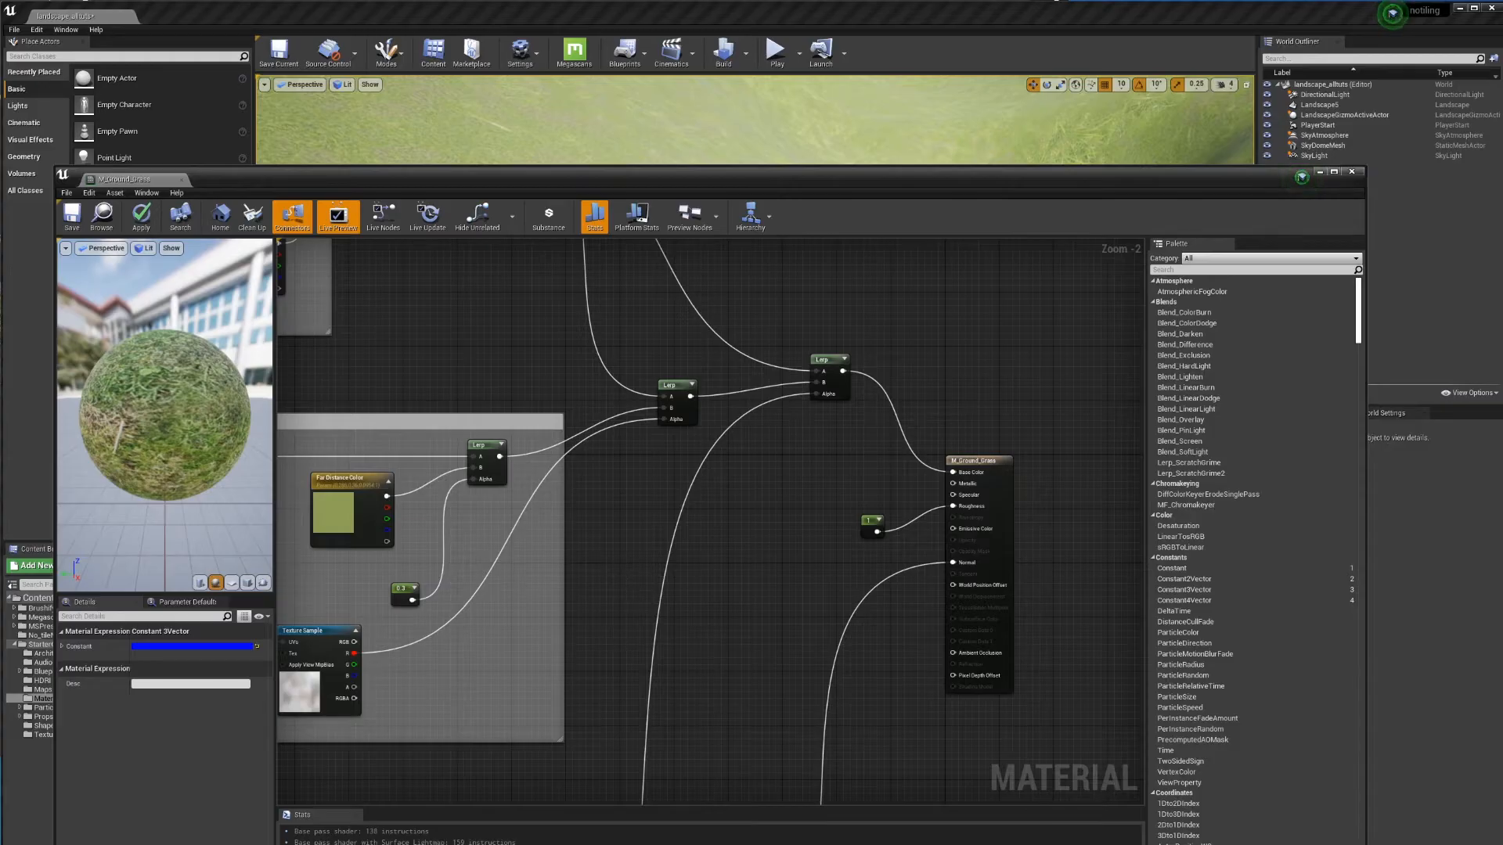
{"action": "scroll", "coordinate": [771, 382], "scroll_direction": "down", "scroll_amount": 4}
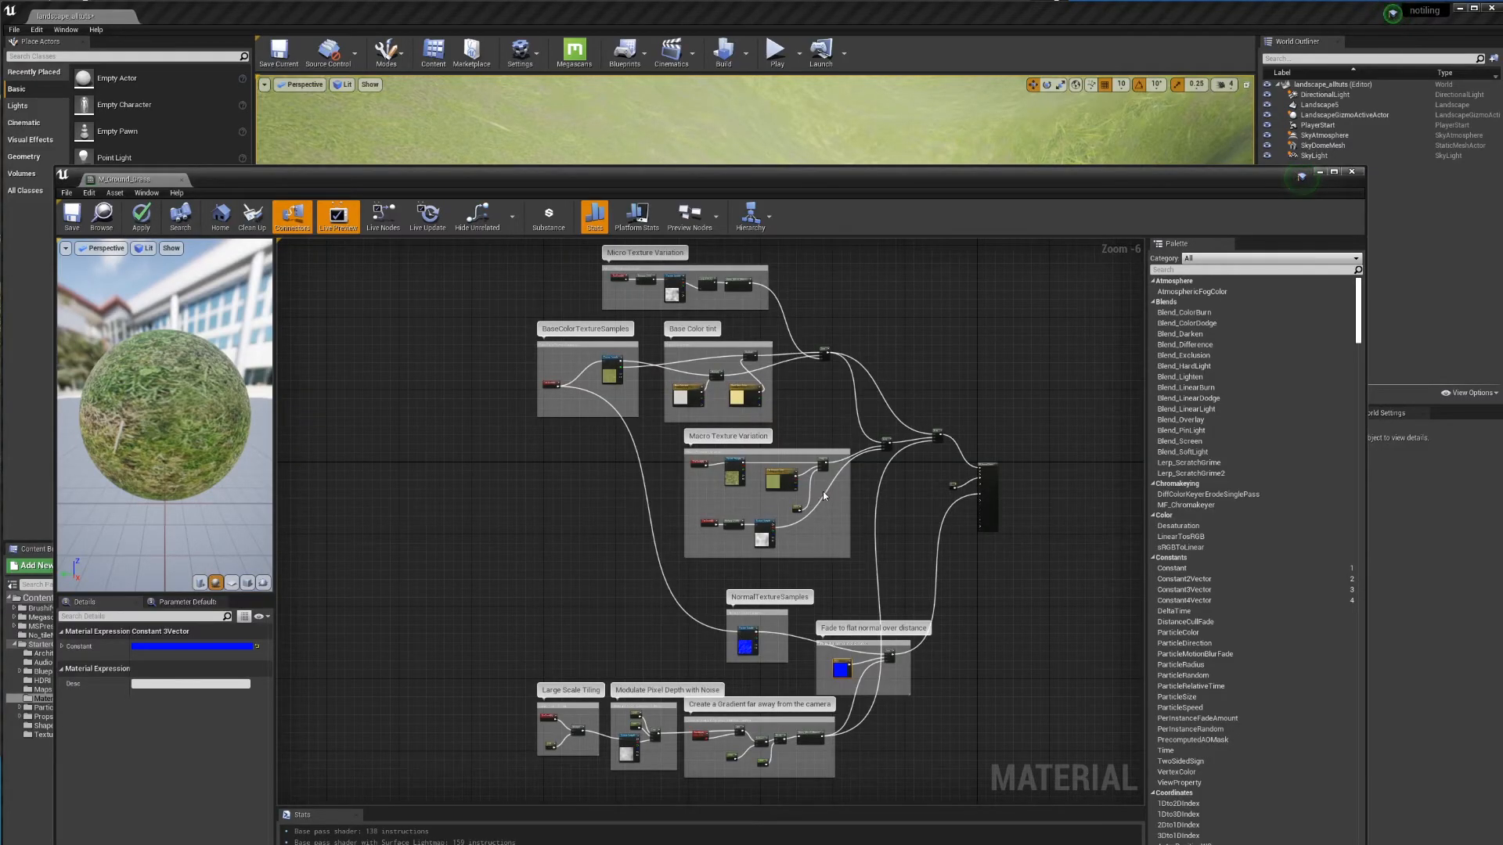
{"action": "scroll", "coordinate": [818, 482], "scroll_direction": "down", "scroll_amount": 1}
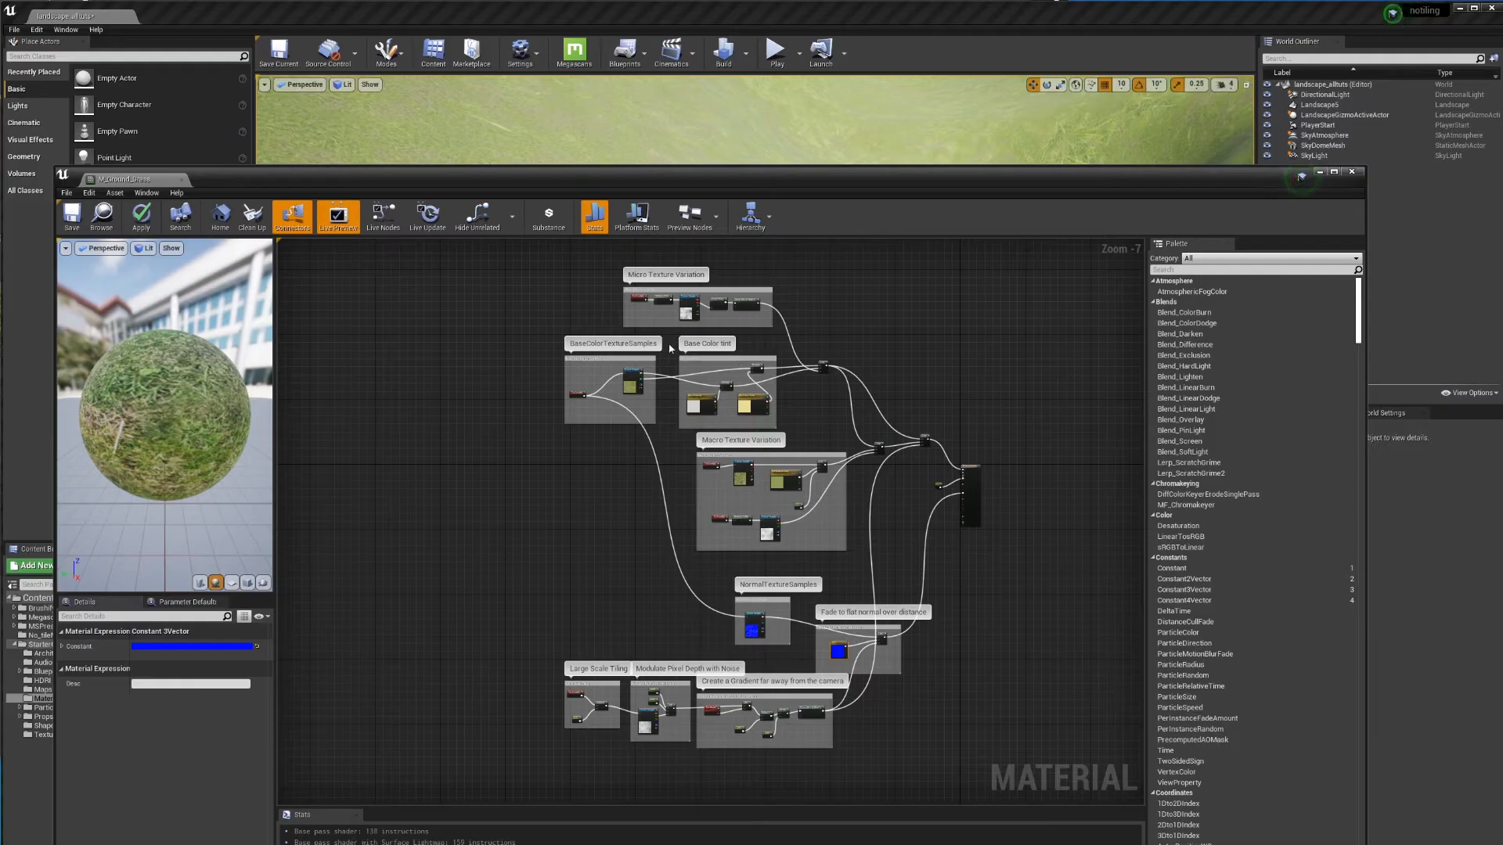
Step: Cancel closing M_Ground_Grass without applying or discarding its changes, and minimize the material editor
{"action": "left_click", "coordinate": [1356, 174]}
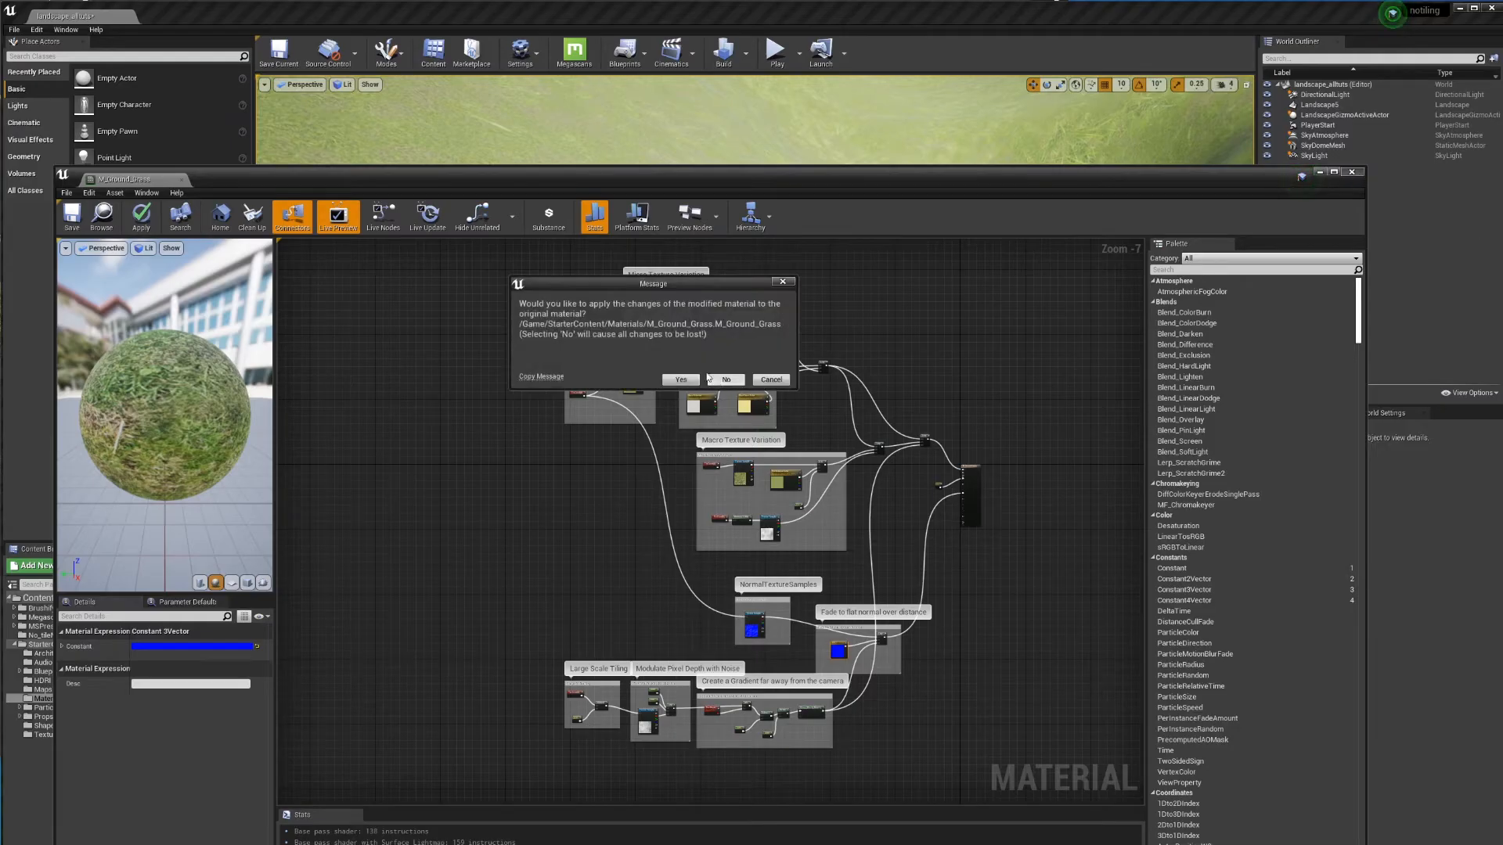
{"action": "left_click", "coordinate": [771, 380]}
{"action": "left_click", "coordinate": [1313, 173]}
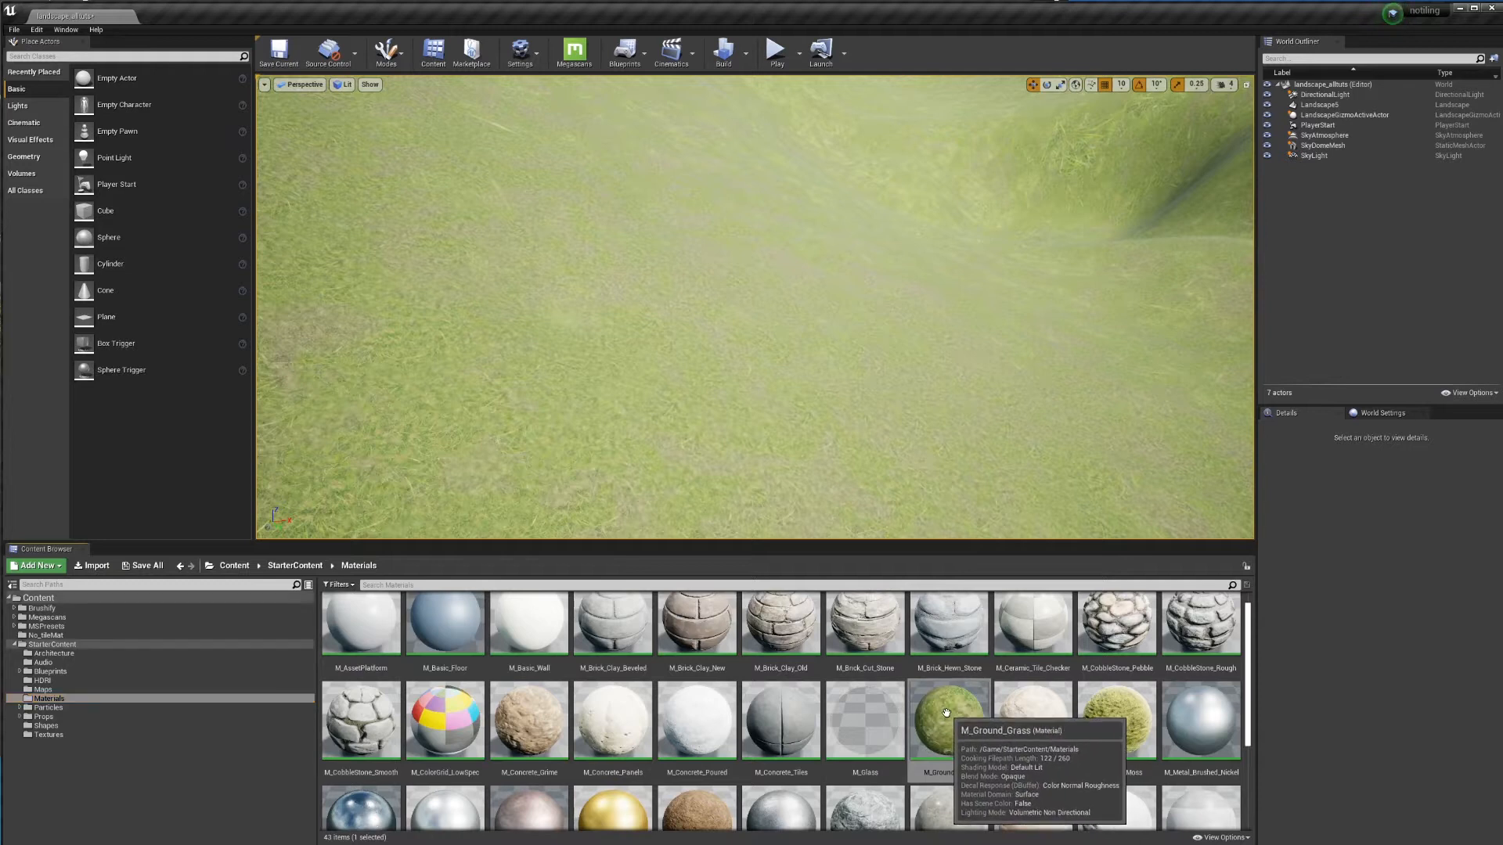
Step: Duplicate the M_Ground_Grass material as Tuto_01 and move the copy into the No_tileMat folder
{"action": "right_click", "coordinate": [946, 712]}
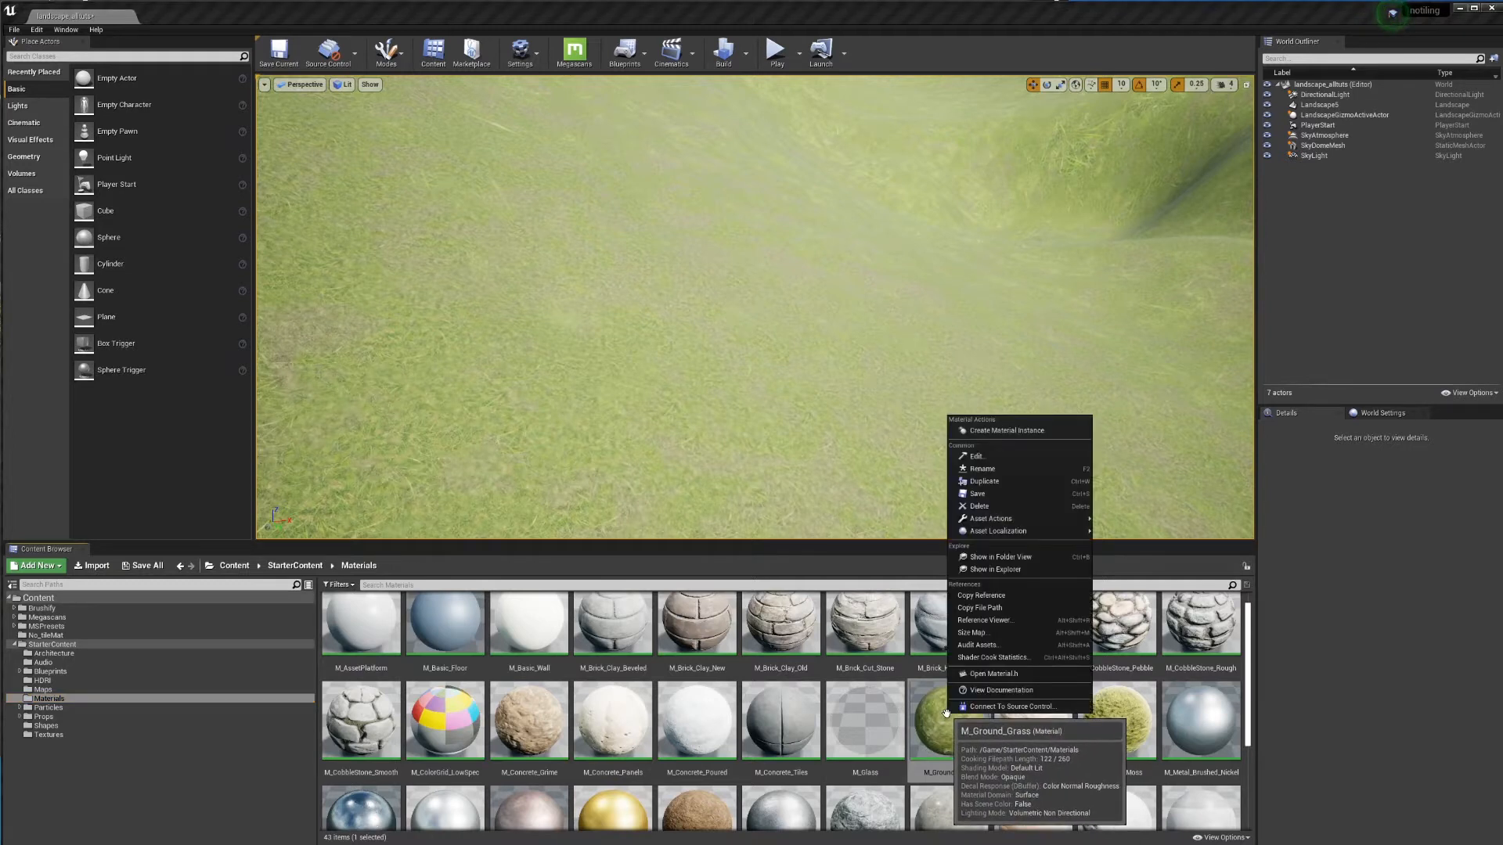
{"action": "left_click", "coordinate": [983, 481]}
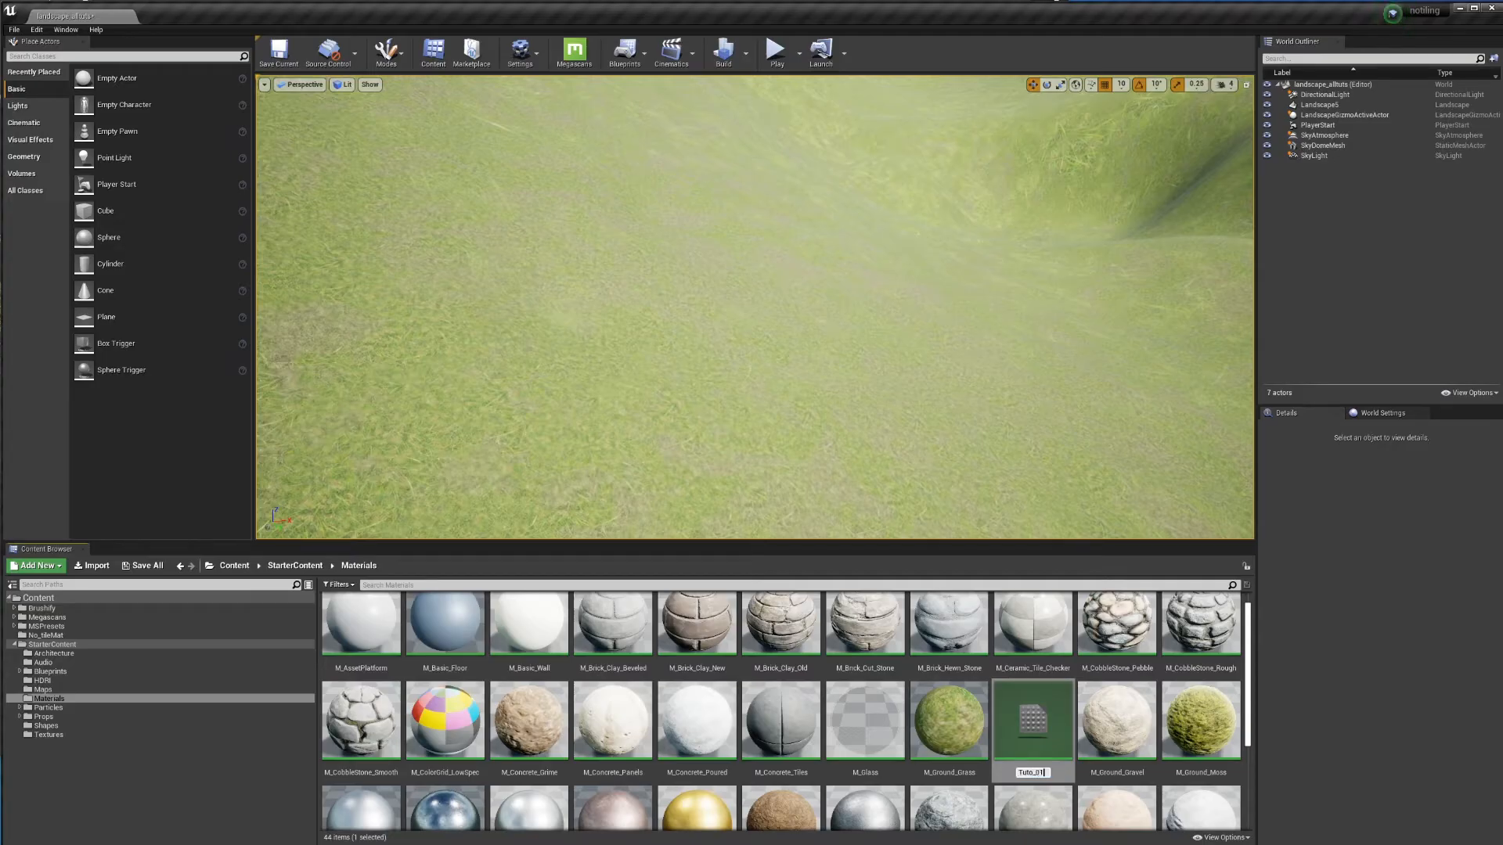
{"action": "type", "text": "Tuto_01"}
{"action": "key", "text": "Return"}
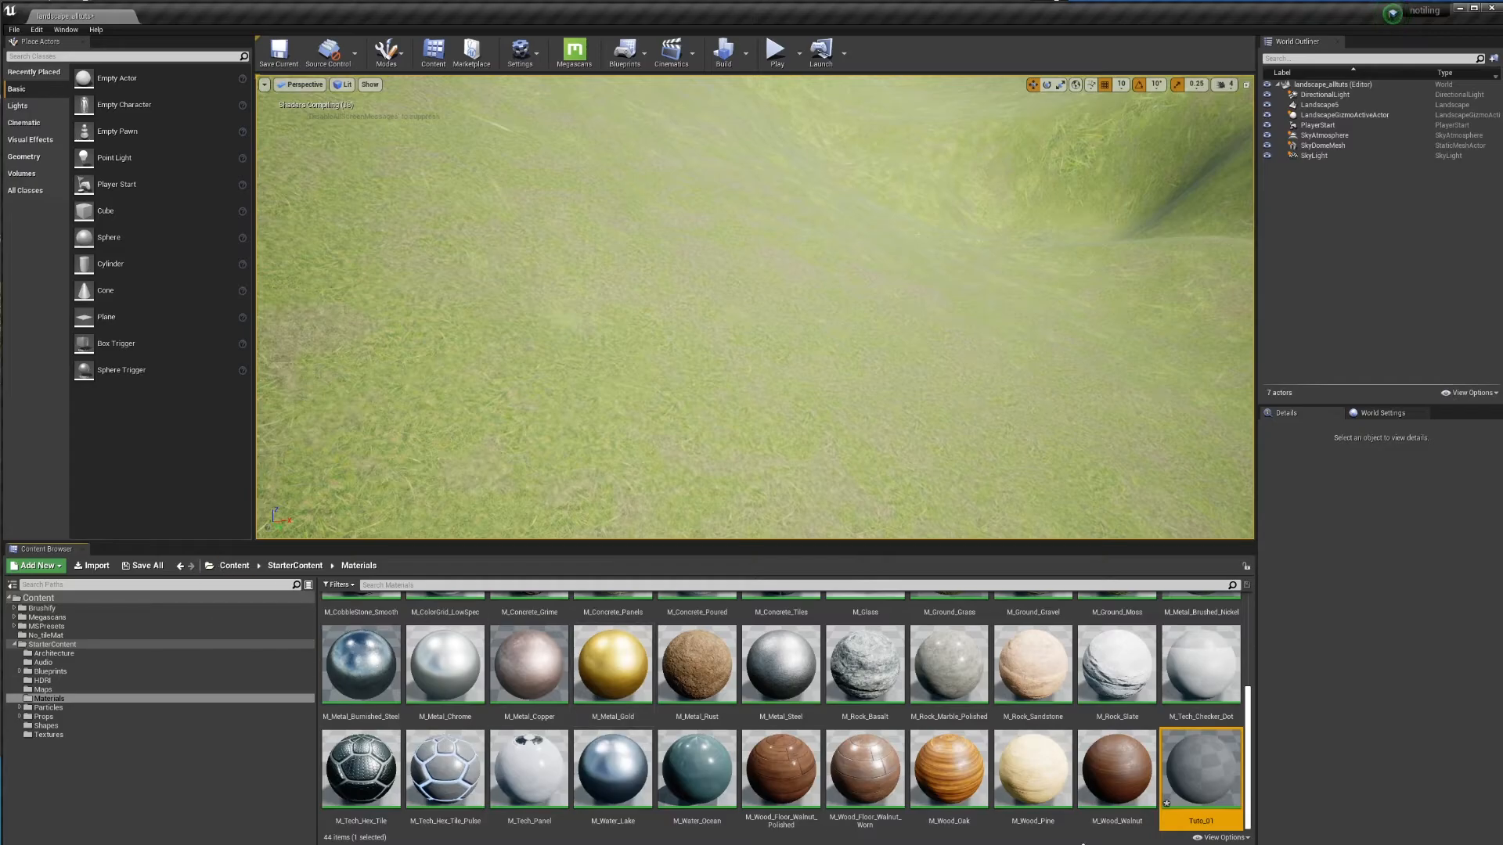
{"action": "left_click_drag", "start_coordinate": [1198, 790], "coordinate": [66, 636]}
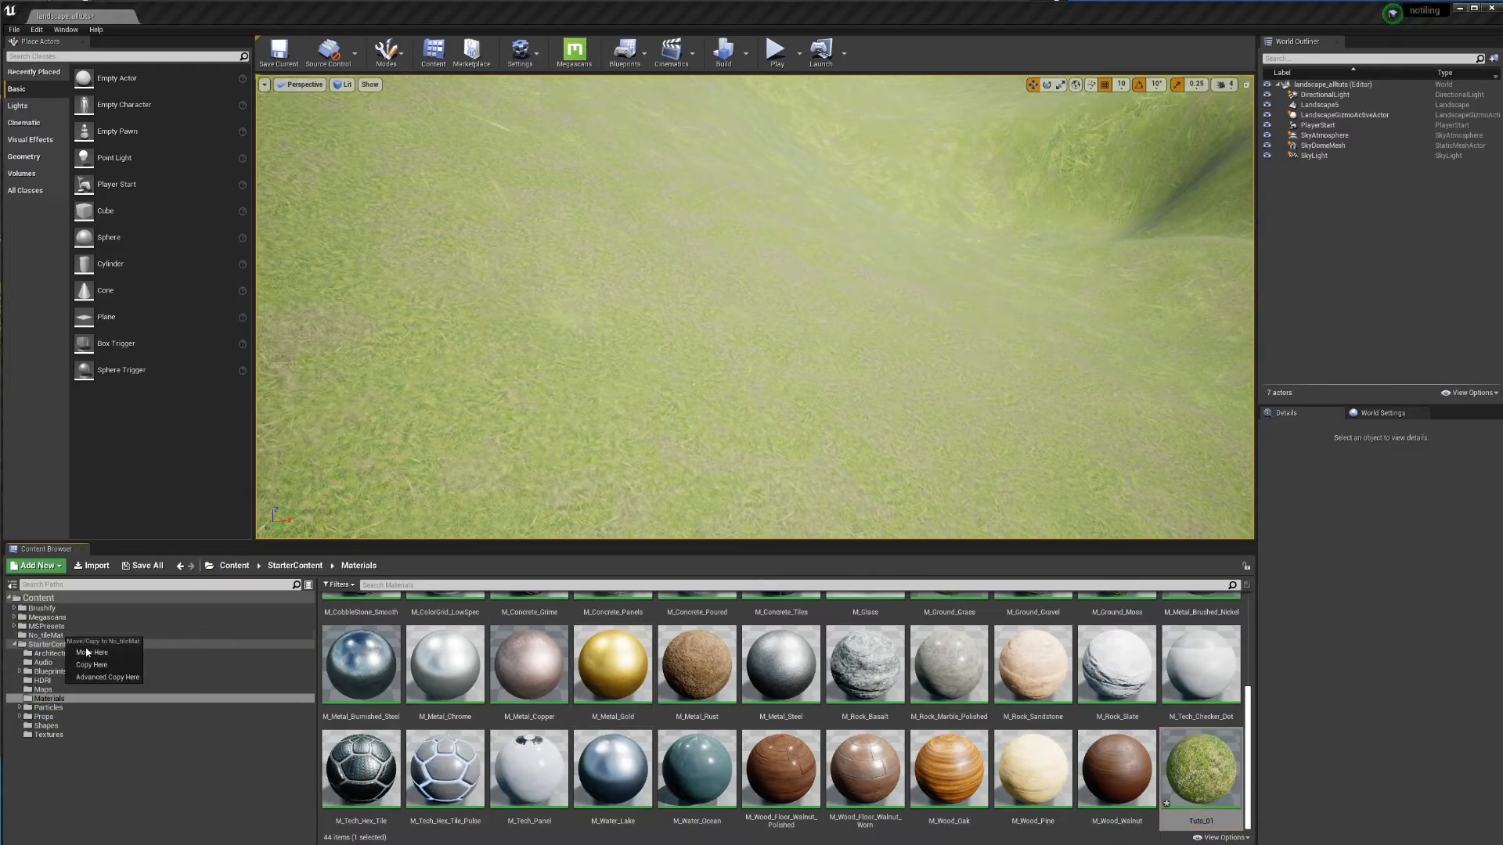
{"action": "left_click", "coordinate": [94, 654]}
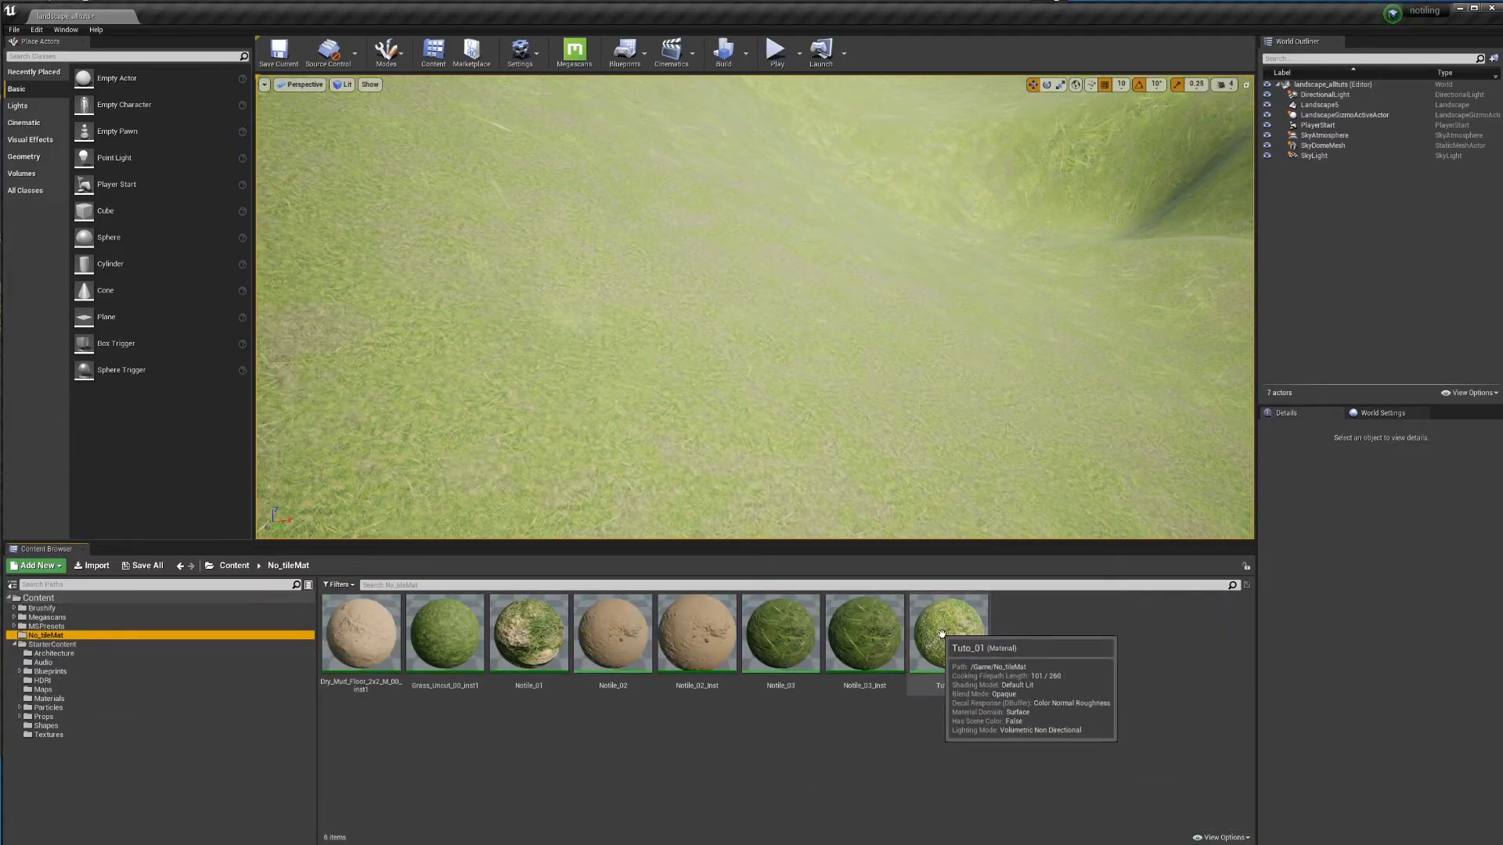
Step: Assign the Notile_02_Inst material to the landscape as its Landscape Material
{"action": "left_click", "coordinate": [703, 640]}
{"action": "left_click_drag", "start_coordinate": [723, 669], "coordinate": [1368, 763]}
{"action": "right_click_drag", "start_coordinate": [806, 500], "coordinate": [876, 498]}
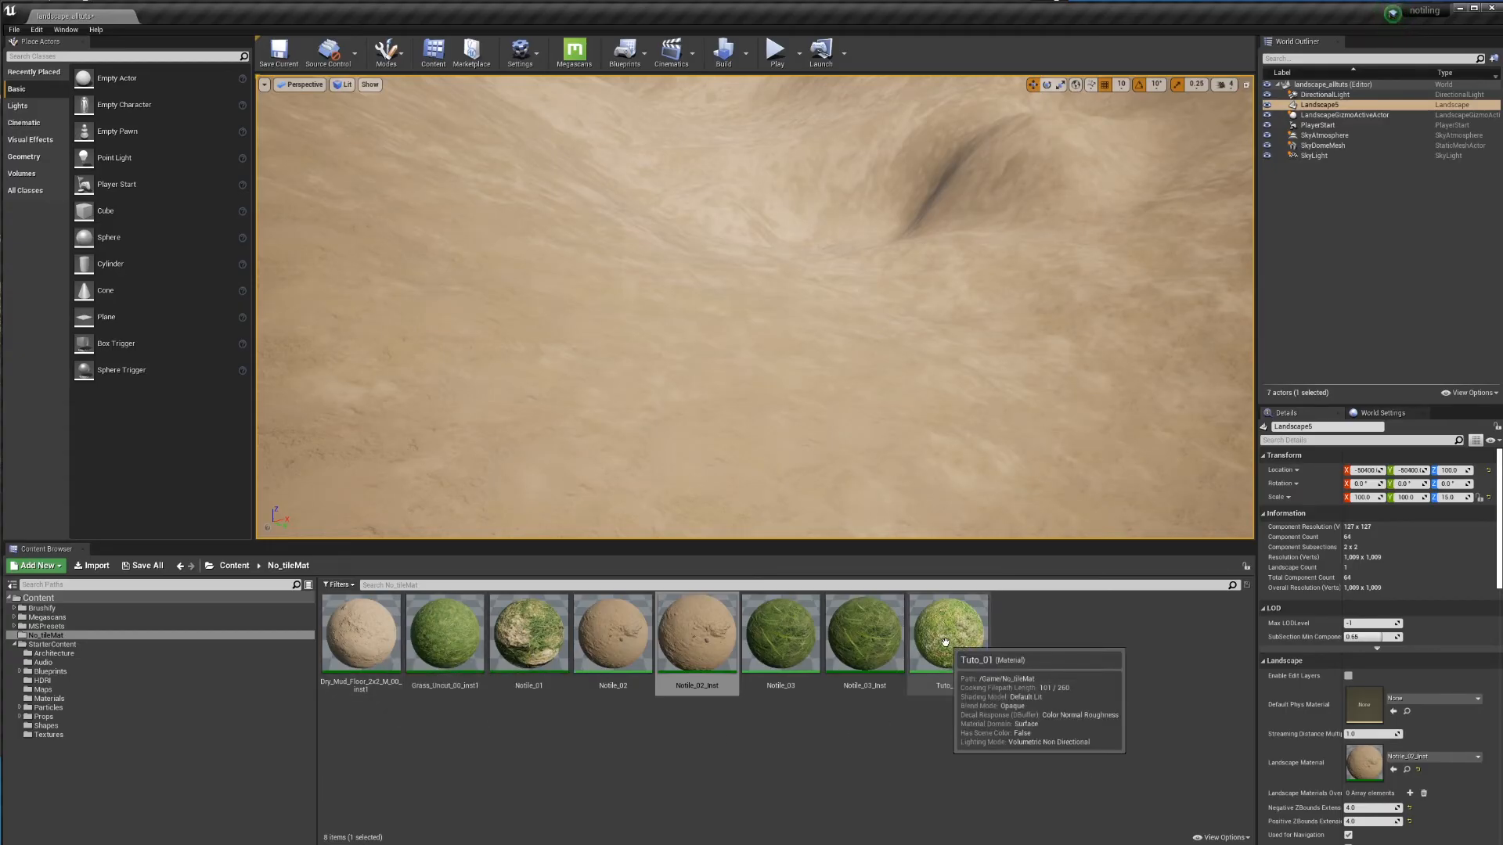
Step: Open the Dry_Mud_Floor_2x2_M_00_inst1 material instance and locate its Albedo texture in the content folders
{"action": "double_click", "coordinate": [363, 643]}
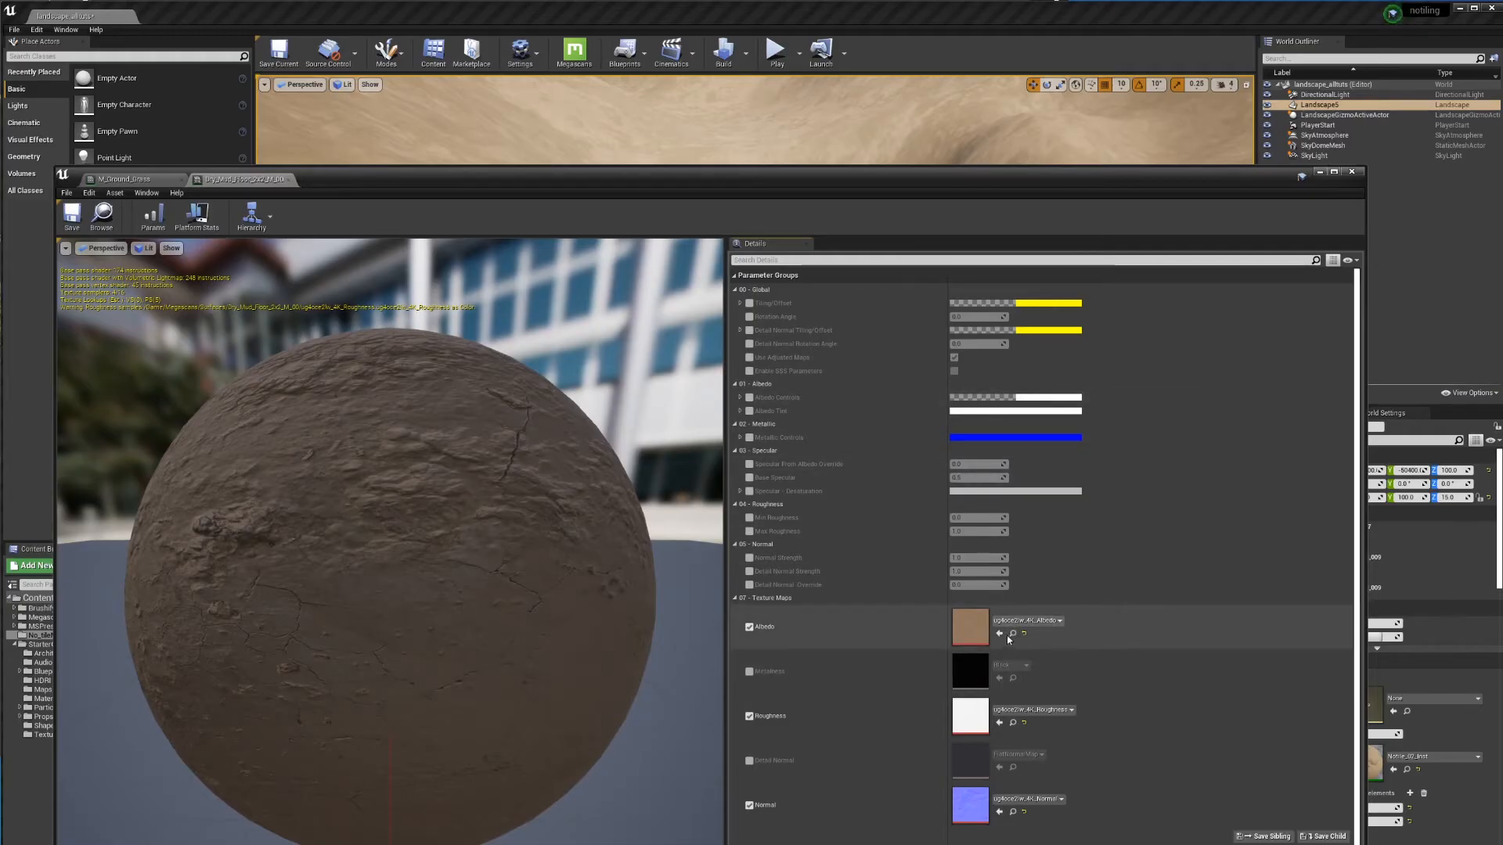
{"action": "left_click", "coordinate": [1012, 634]}
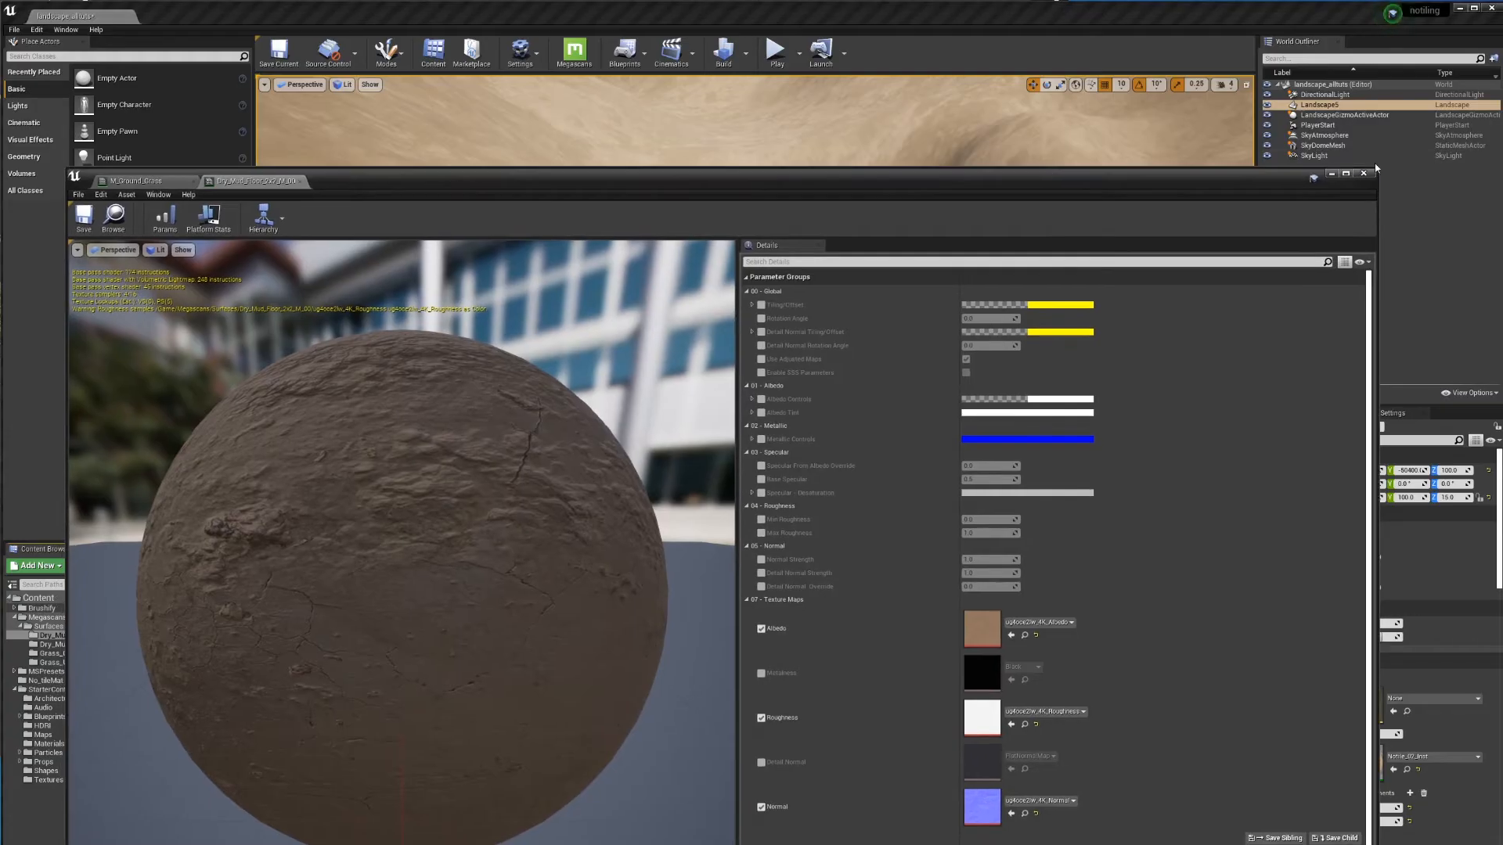
{"action": "left_click", "coordinate": [1331, 175]}
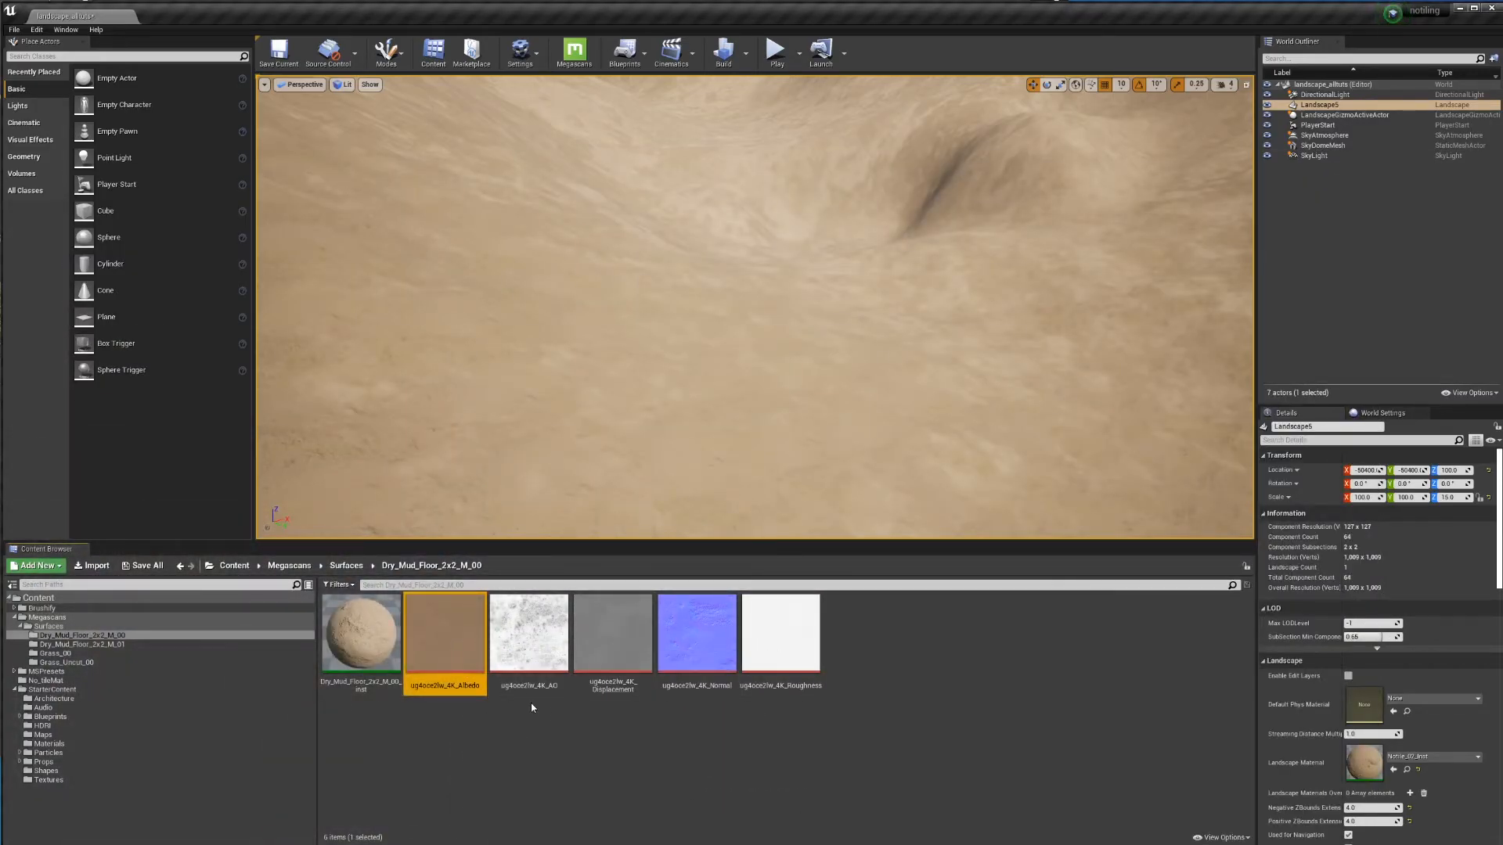
Step: Open the Tuto_01 material from the No_tileMat folder, and minimize its editor
{"action": "left_click", "coordinate": [47, 680]}
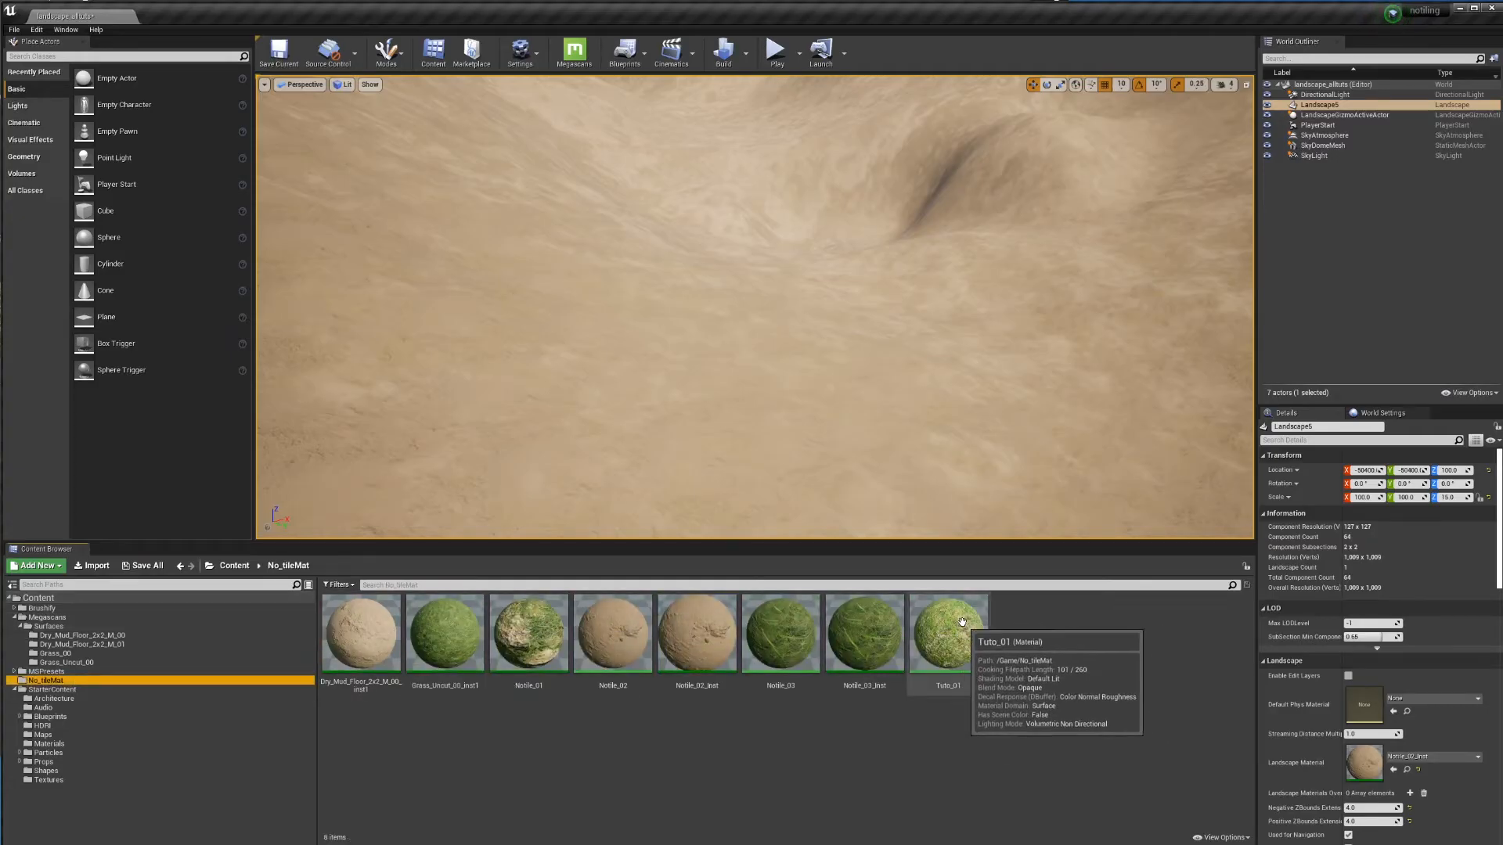
{"action": "double_click", "coordinate": [946, 635]}
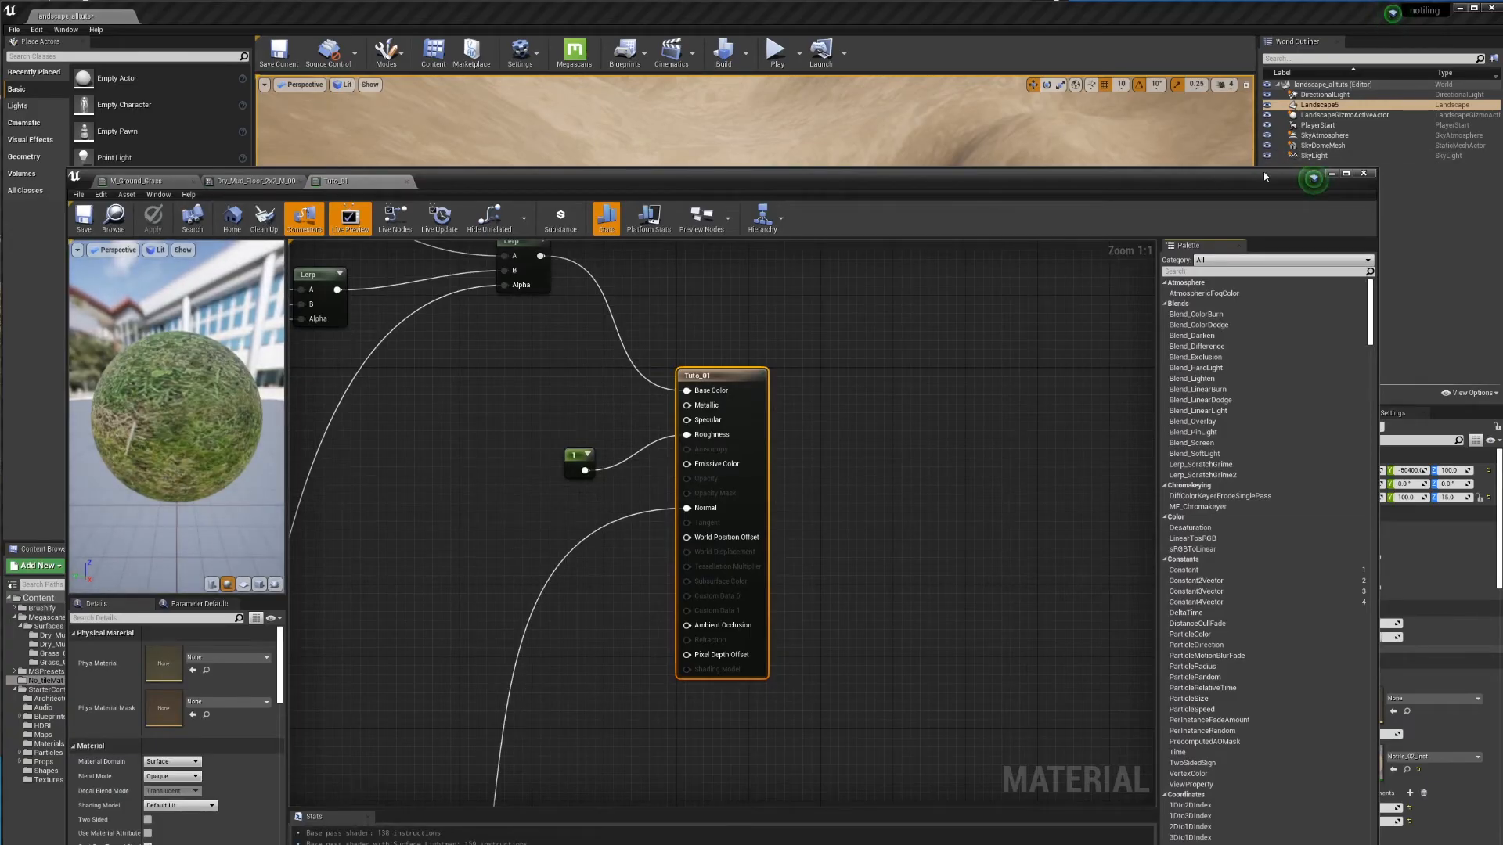
{"action": "left_click", "coordinate": [1331, 174]}
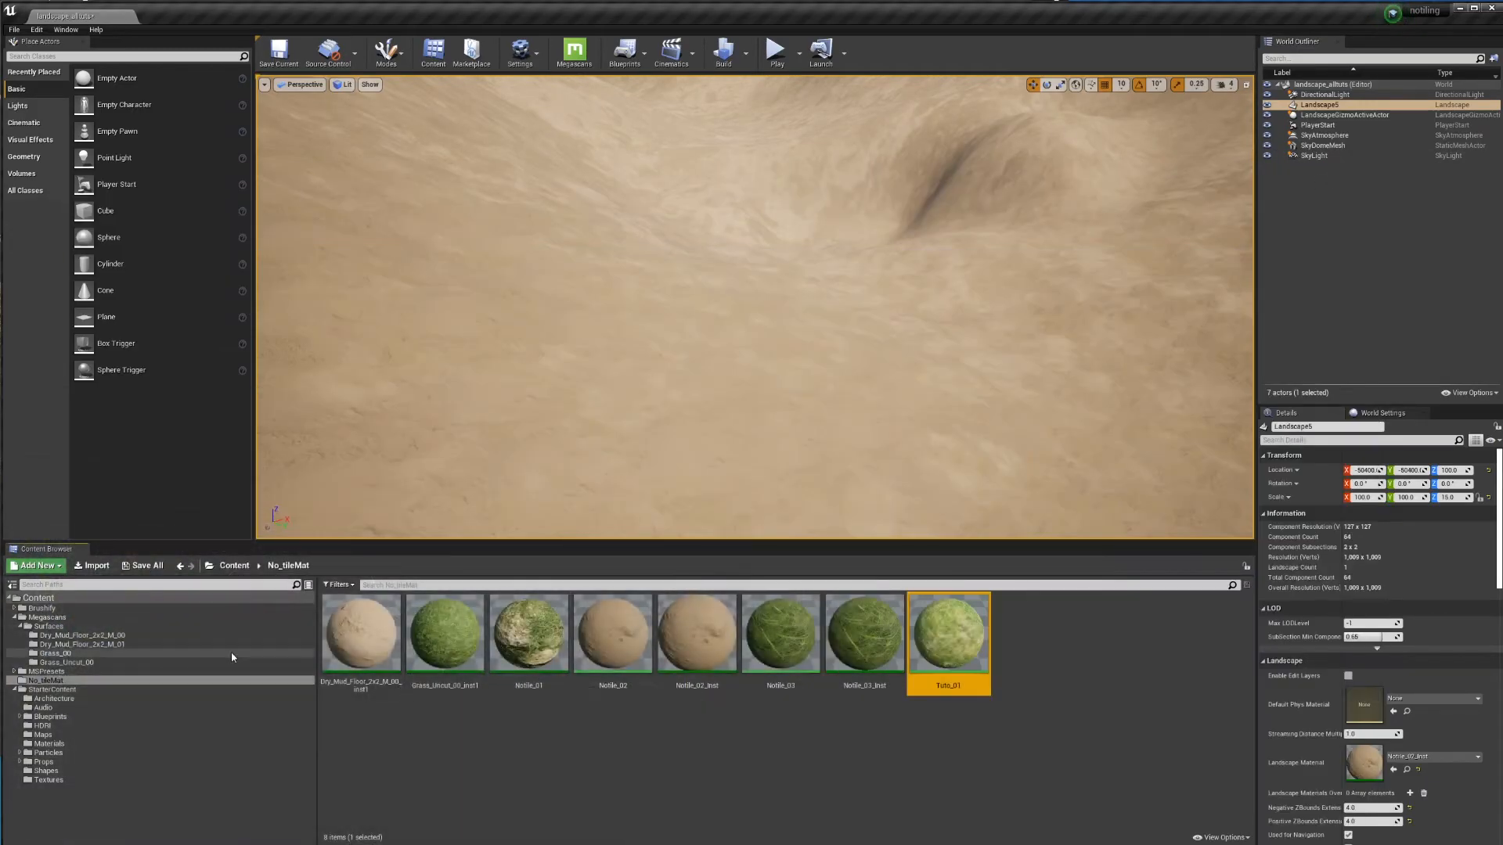
Step: Locate the dry mud Albedo texture again and place the editor showing Tuto_01's BaseColorTextureSamples group beside the texture folder
{"action": "left_click", "coordinate": [386, 647]}
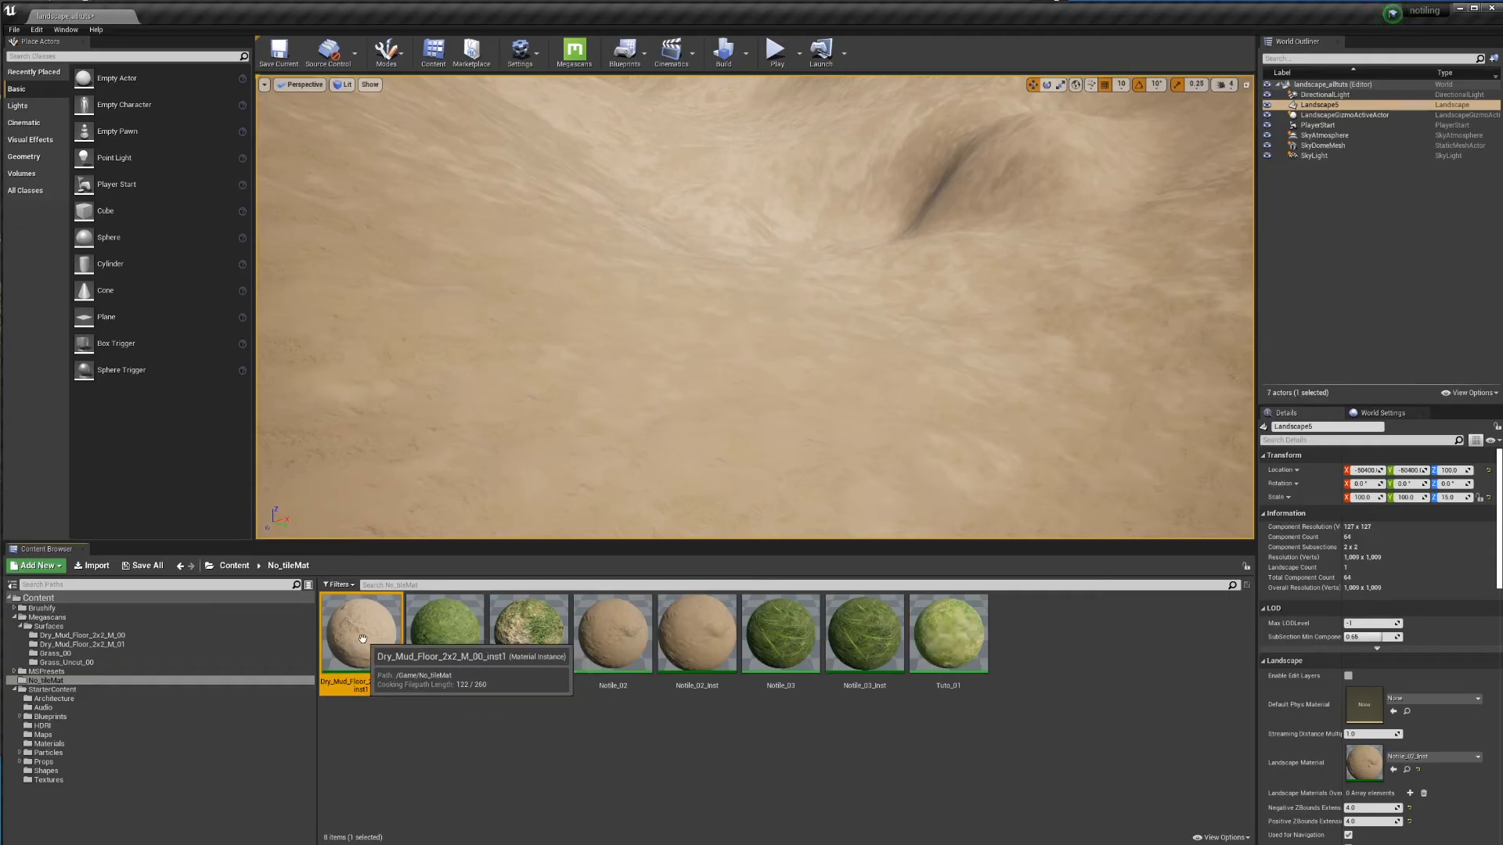
{"action": "double_click", "coordinate": [385, 647]}
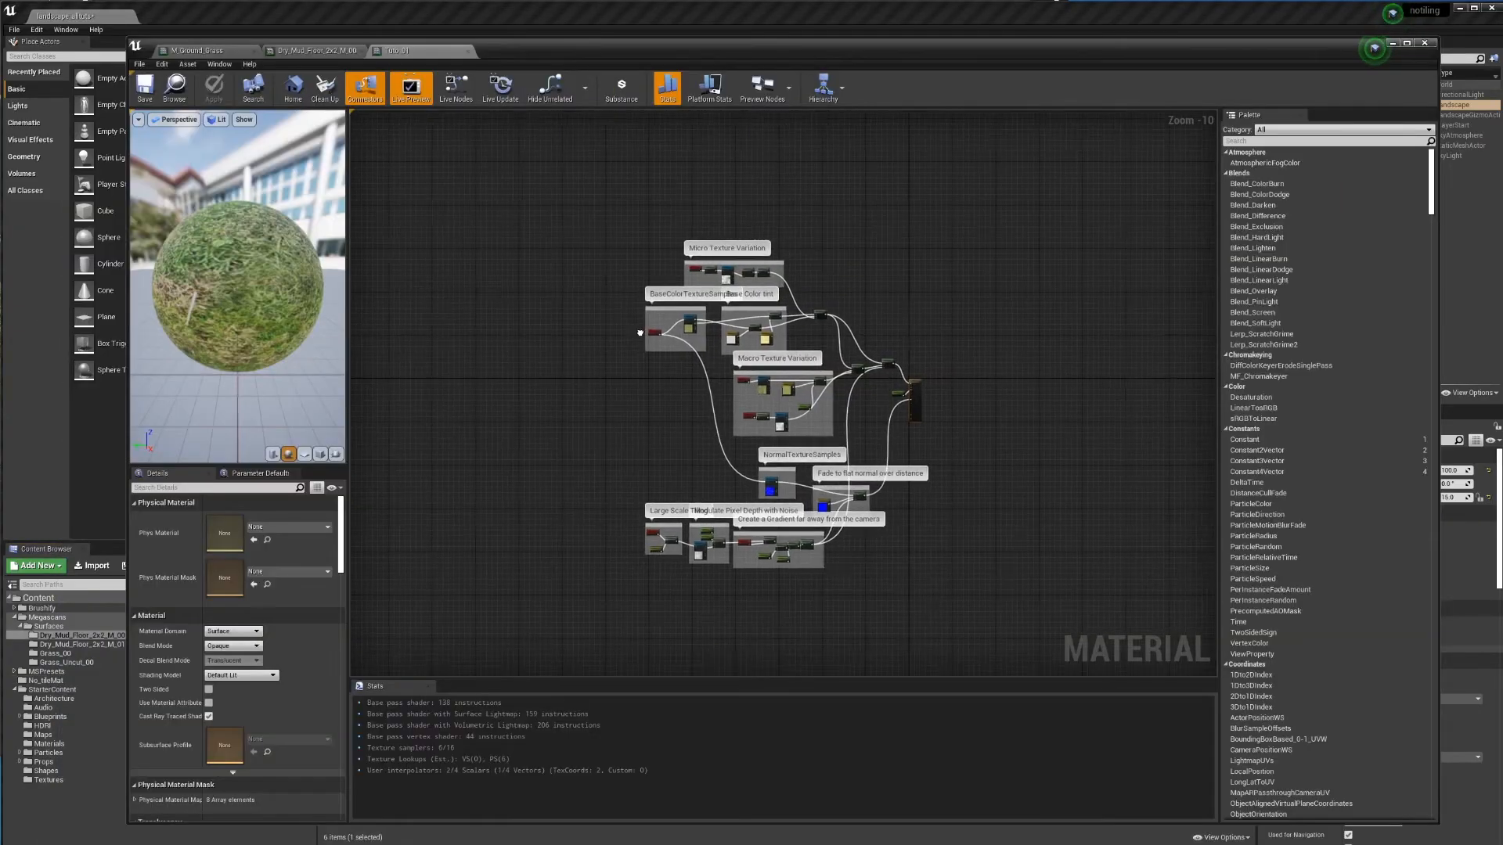
{"action": "scroll", "coordinate": [707, 322], "scroll_direction": "up", "scroll_amount": 4}
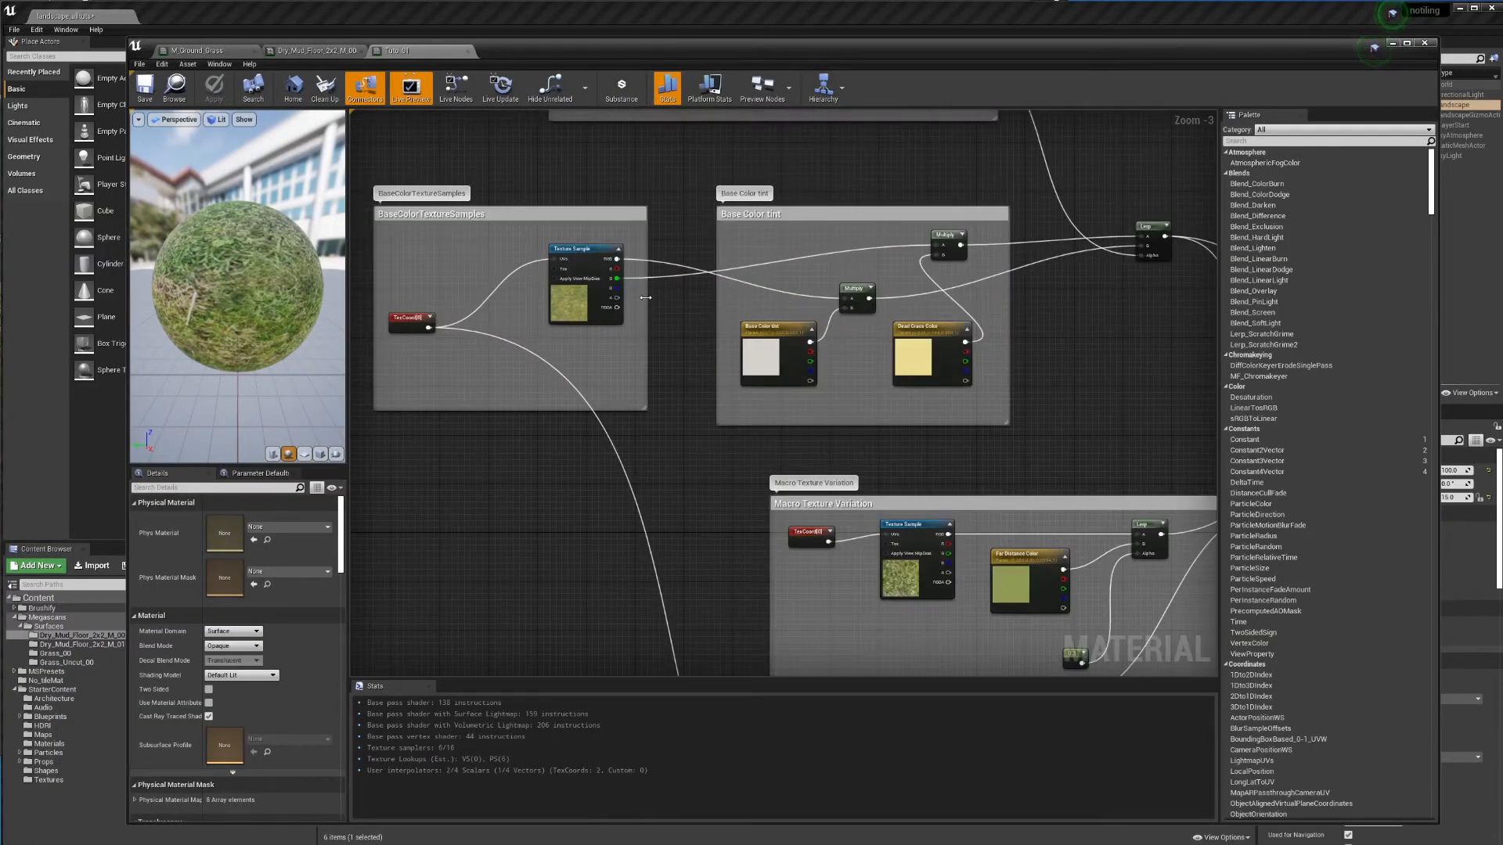
{"action": "left_click_drag", "start_coordinate": [649, 51], "coordinate": [746, 76]}
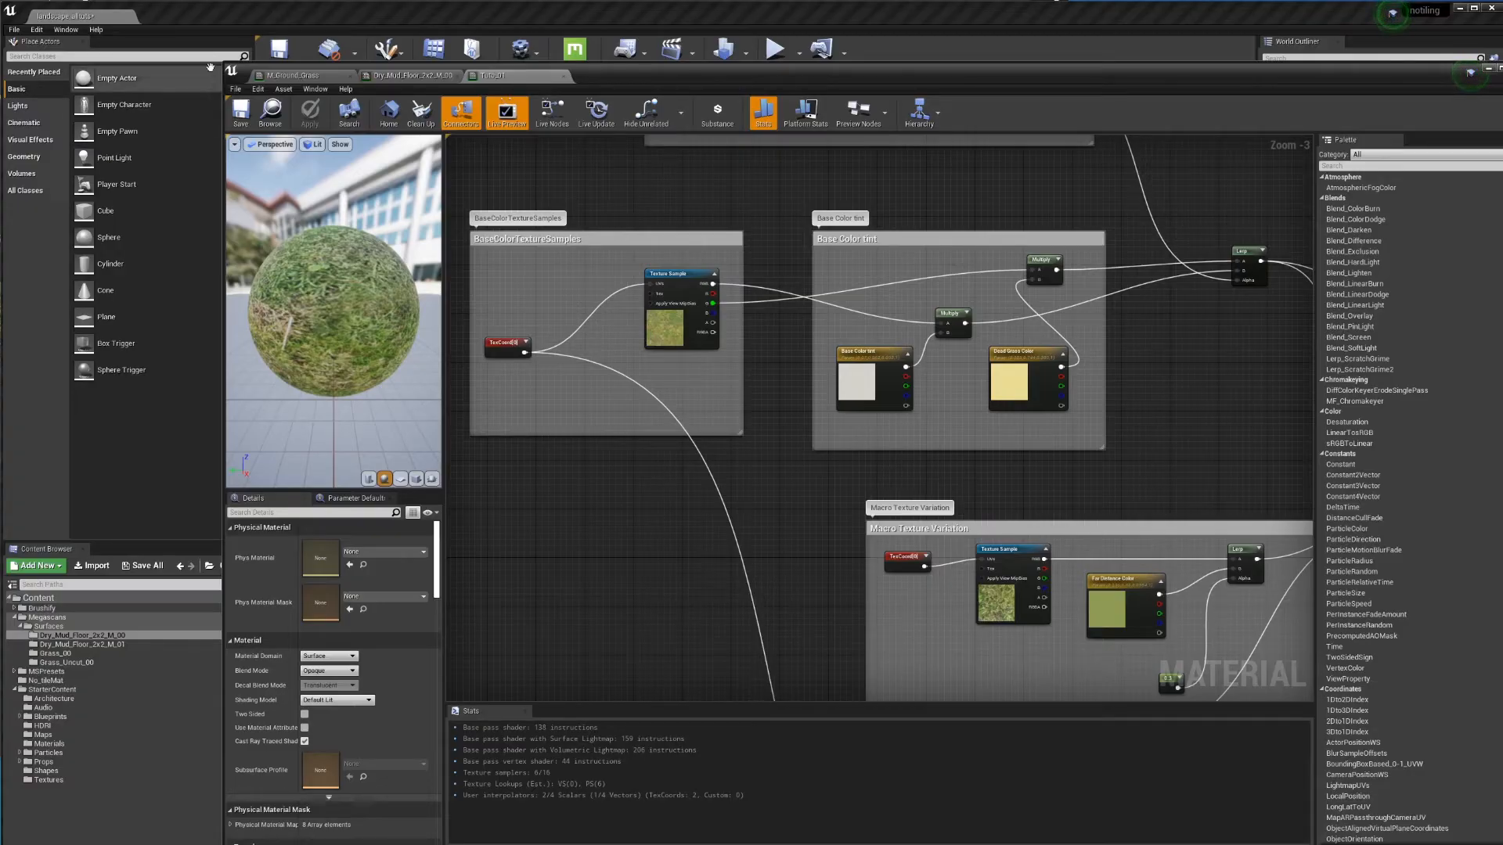
{"action": "left_click_drag", "start_coordinate": [628, 79], "coordinate": [759, 49]}
{"action": "left_click_drag", "start_coordinate": [353, 249], "coordinate": [775, 249]}
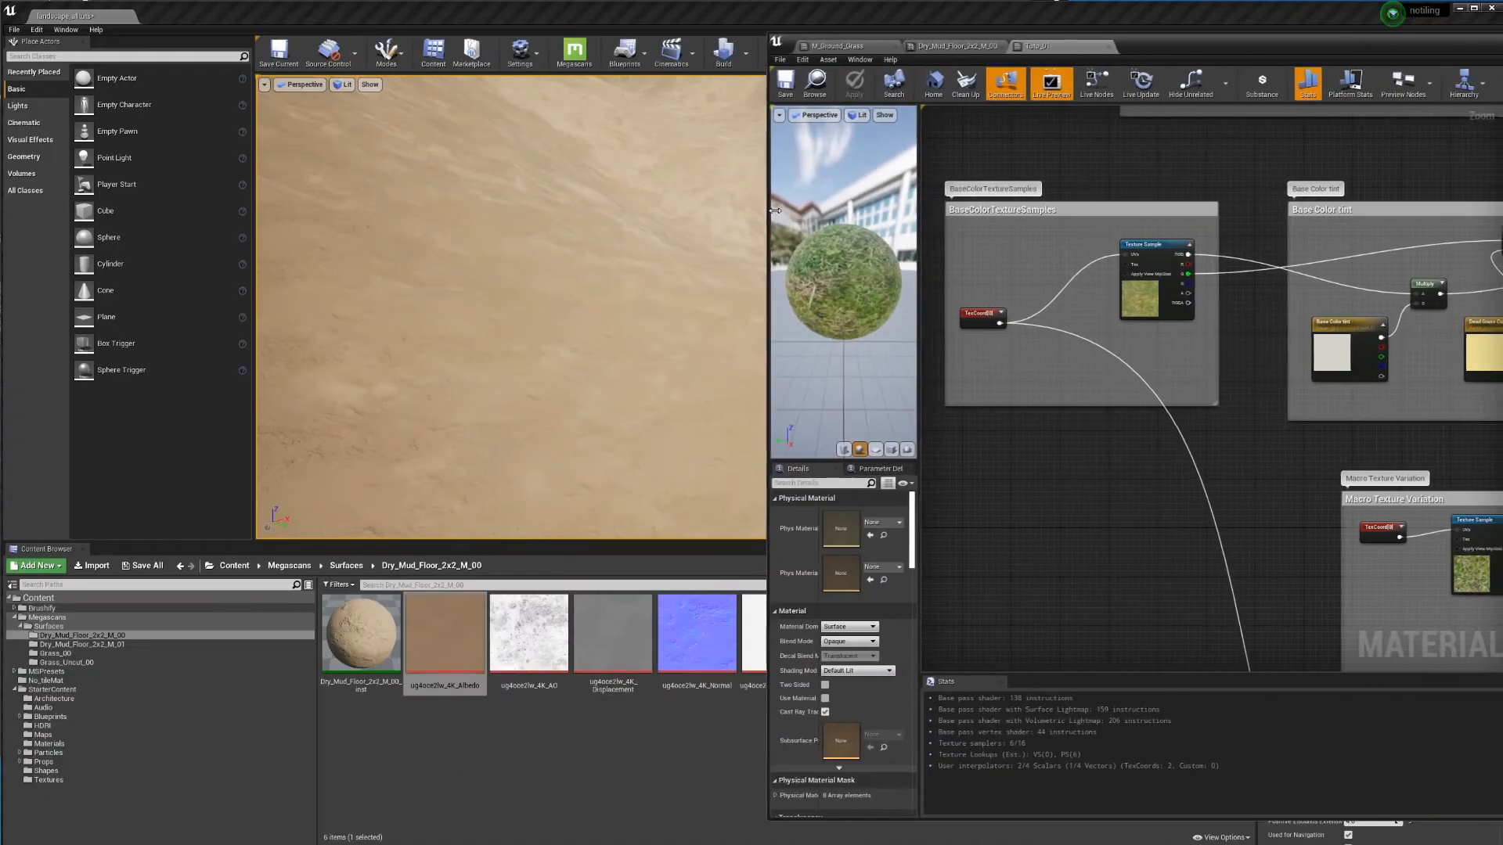
Step: Assign the dry mud Albedo texture to the Texture Sample in the BaseColorTextureSamples group
{"action": "left_click_drag", "start_coordinate": [1129, 51], "coordinate": [905, 20]}
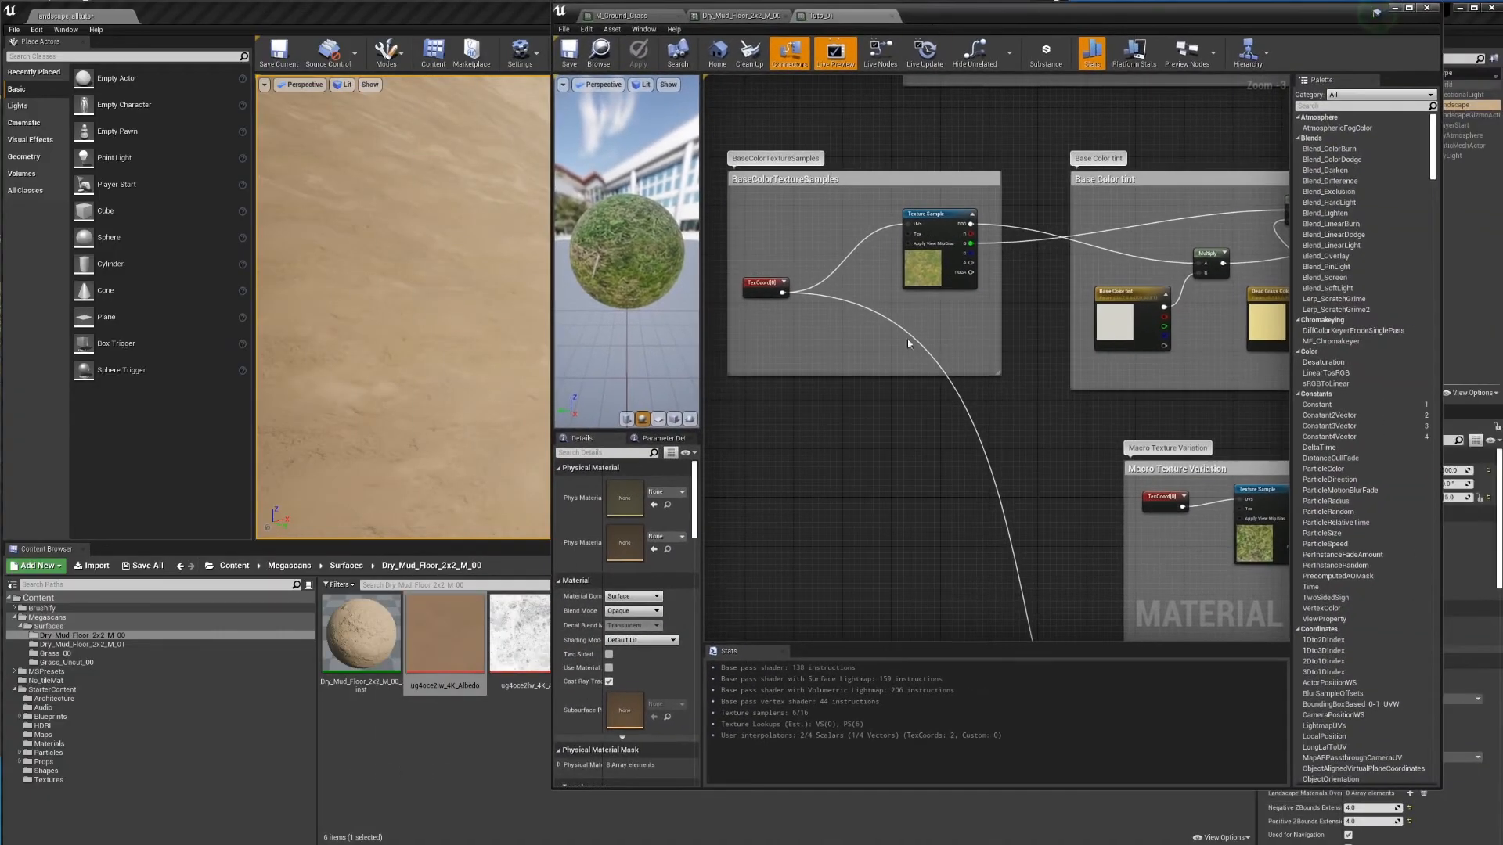
{"action": "left_click", "coordinate": [932, 213]}
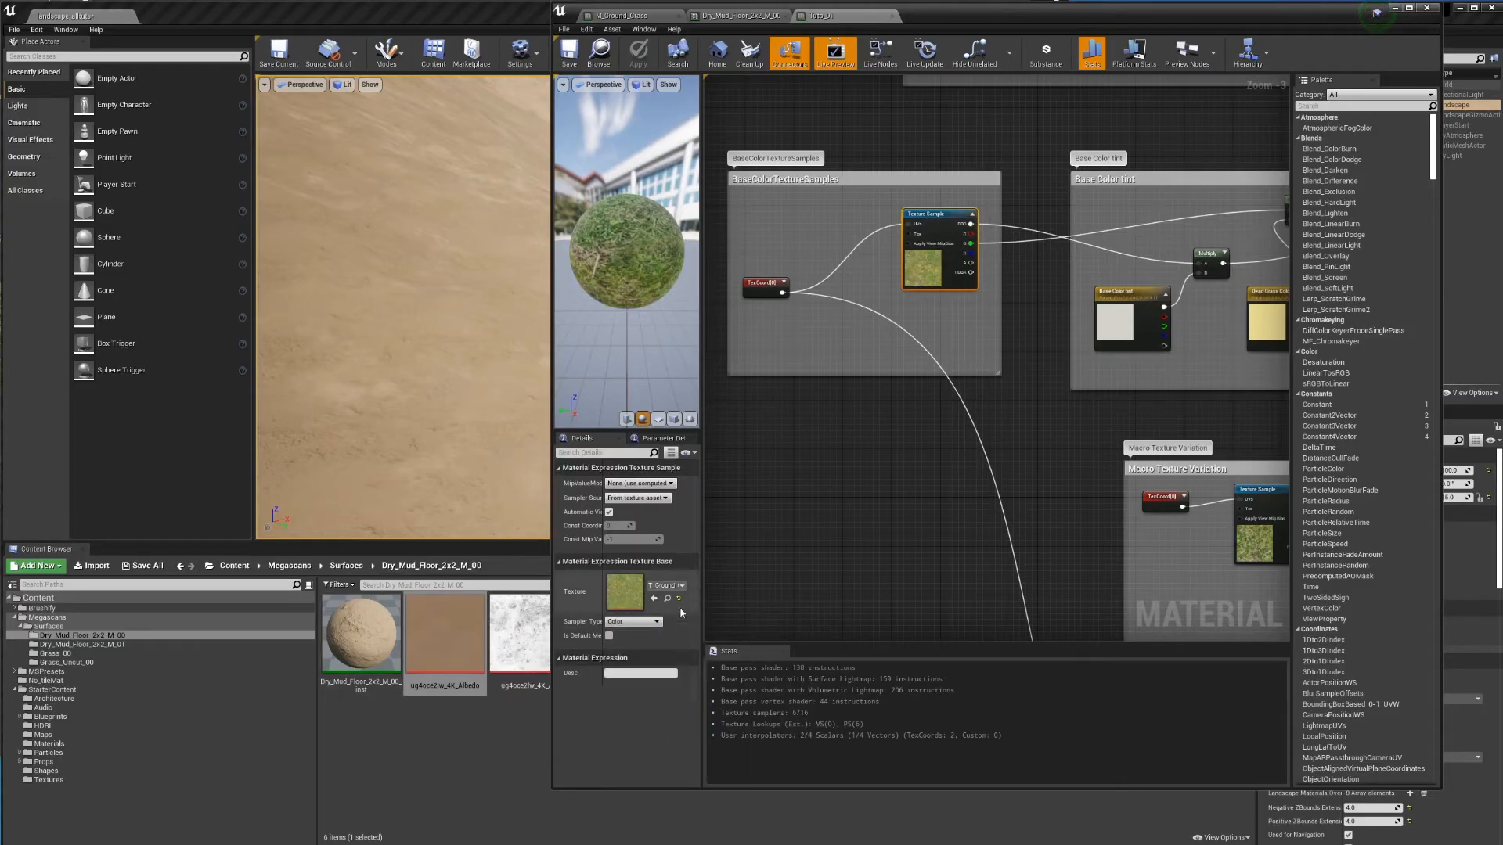
{"action": "left_click", "coordinate": [448, 661]}
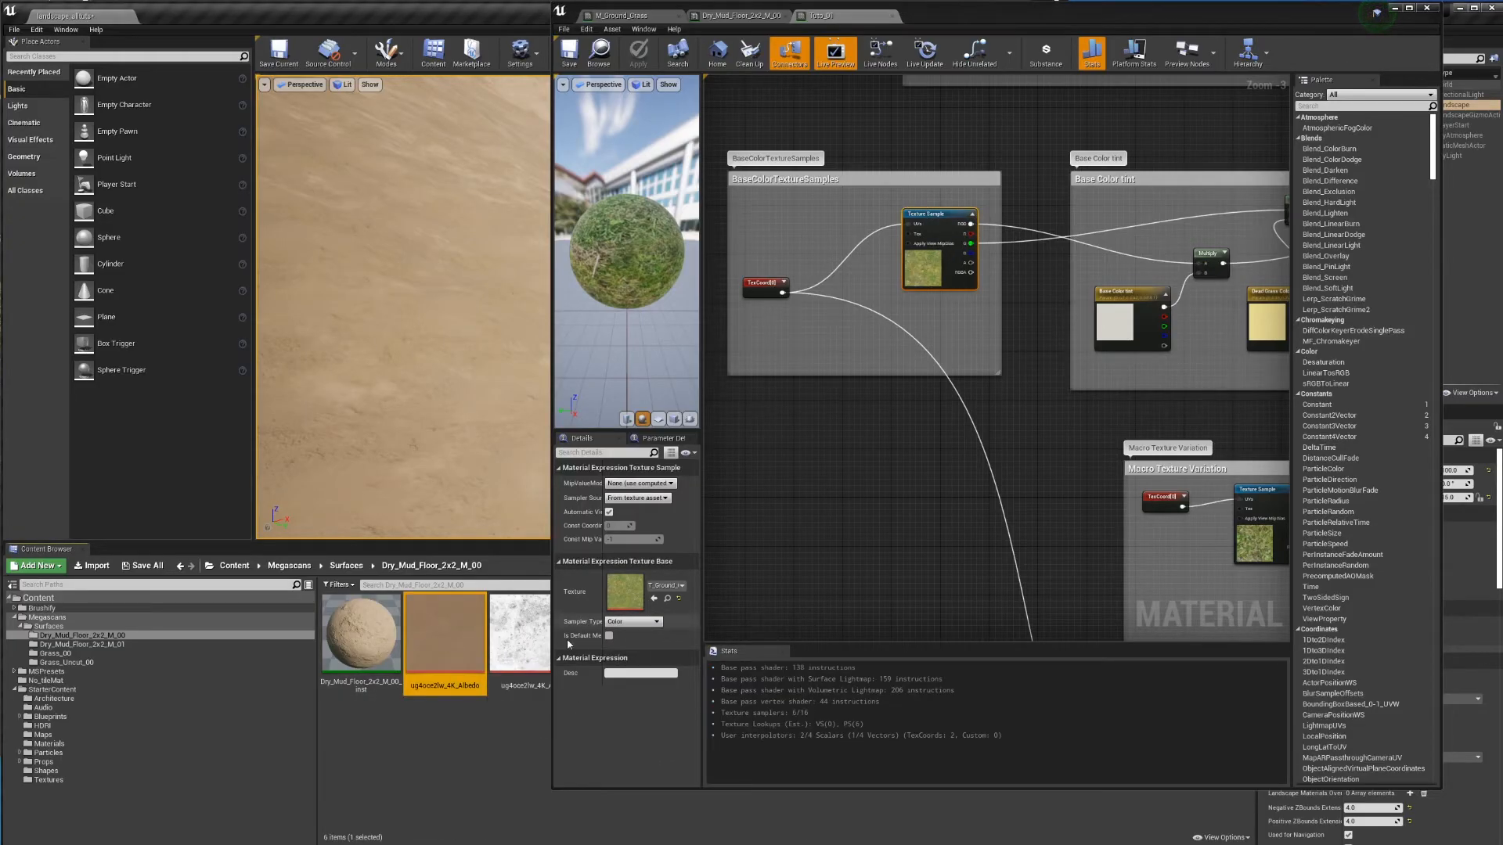
{"action": "left_click", "coordinate": [653, 599]}
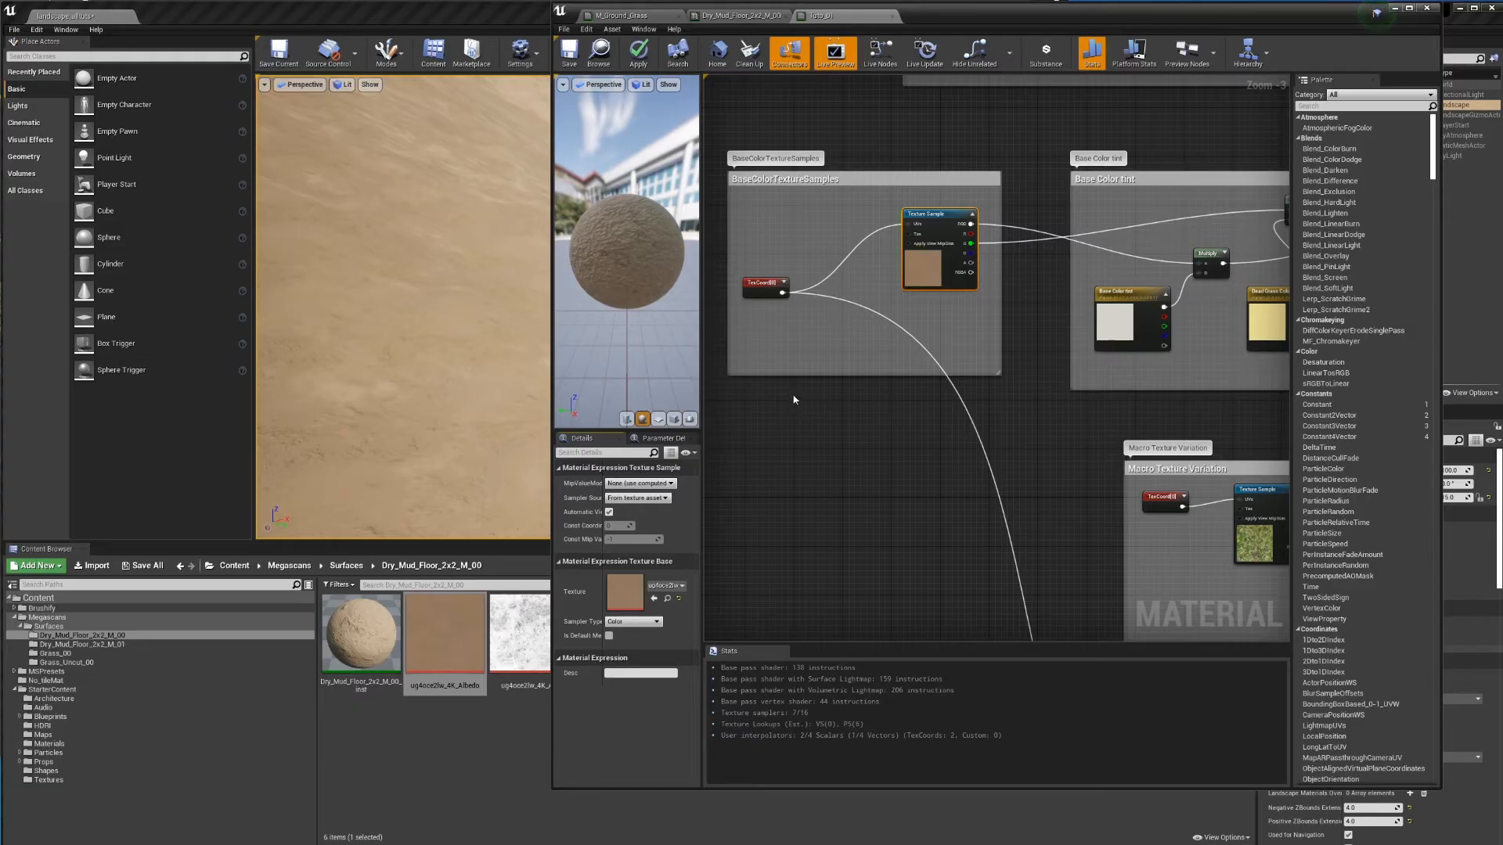
Step: Replace the grass texture in the Macro Texture Variation group's upper Texture Sample with the dry mud Albedo texture
{"action": "right_click_drag", "start_coordinate": [1043, 487], "coordinate": [845, 420]}
{"action": "right_click_drag", "start_coordinate": [980, 325], "coordinate": [938, 234]}
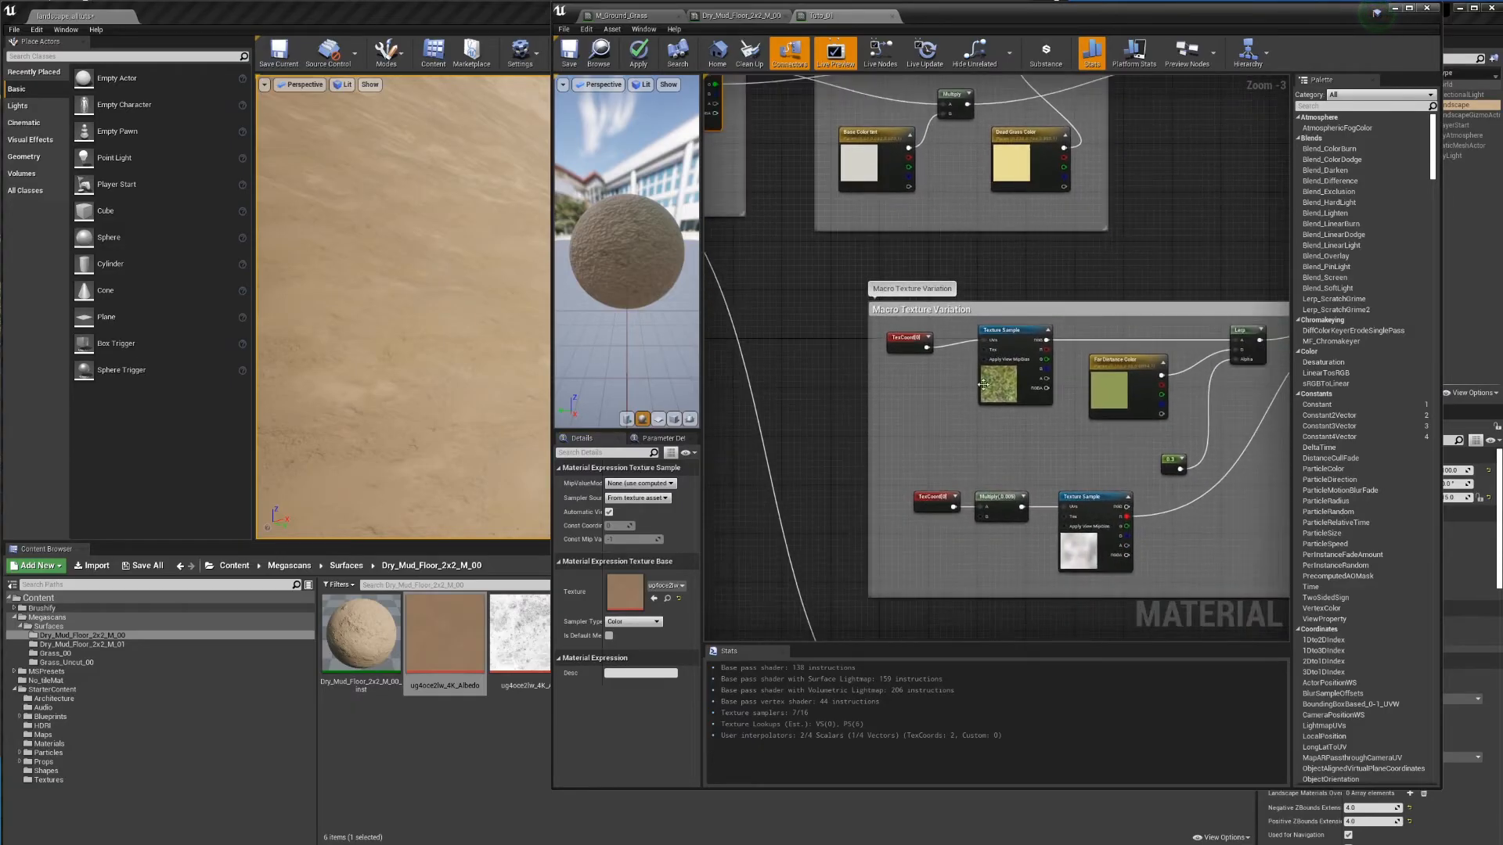
{"action": "left_click", "coordinate": [983, 384]}
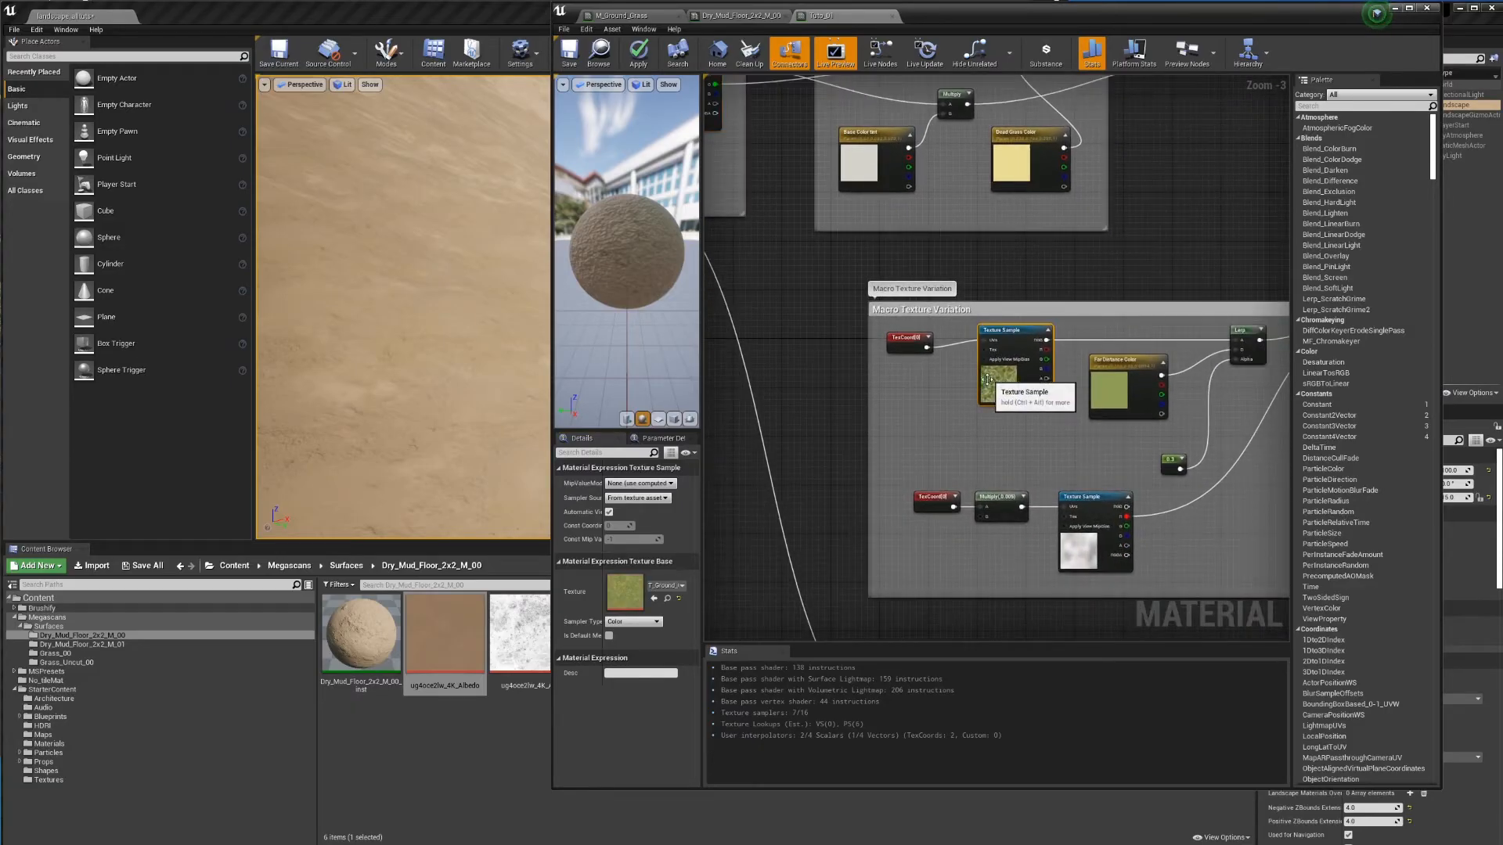
{"action": "left_click", "coordinate": [653, 598]}
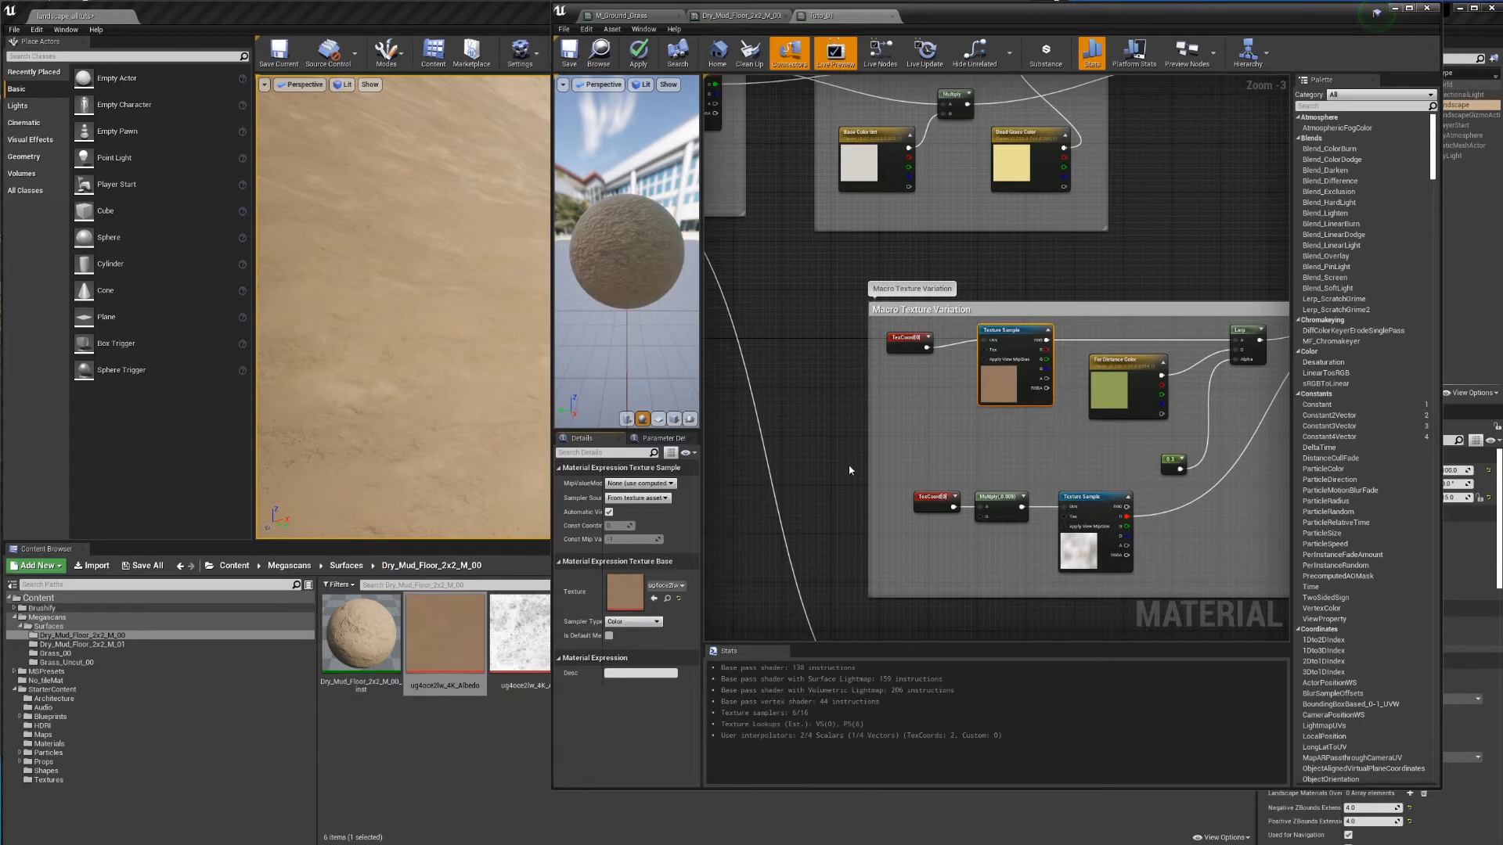
Step: Assign the dry mud Normal texture to the Texture Sample in the NormalTextureSamples group, moving the material editor aside to reach it
{"action": "right_click_drag", "start_coordinate": [892, 489], "coordinate": [737, 241]}
{"action": "left_click", "coordinate": [861, 345]}
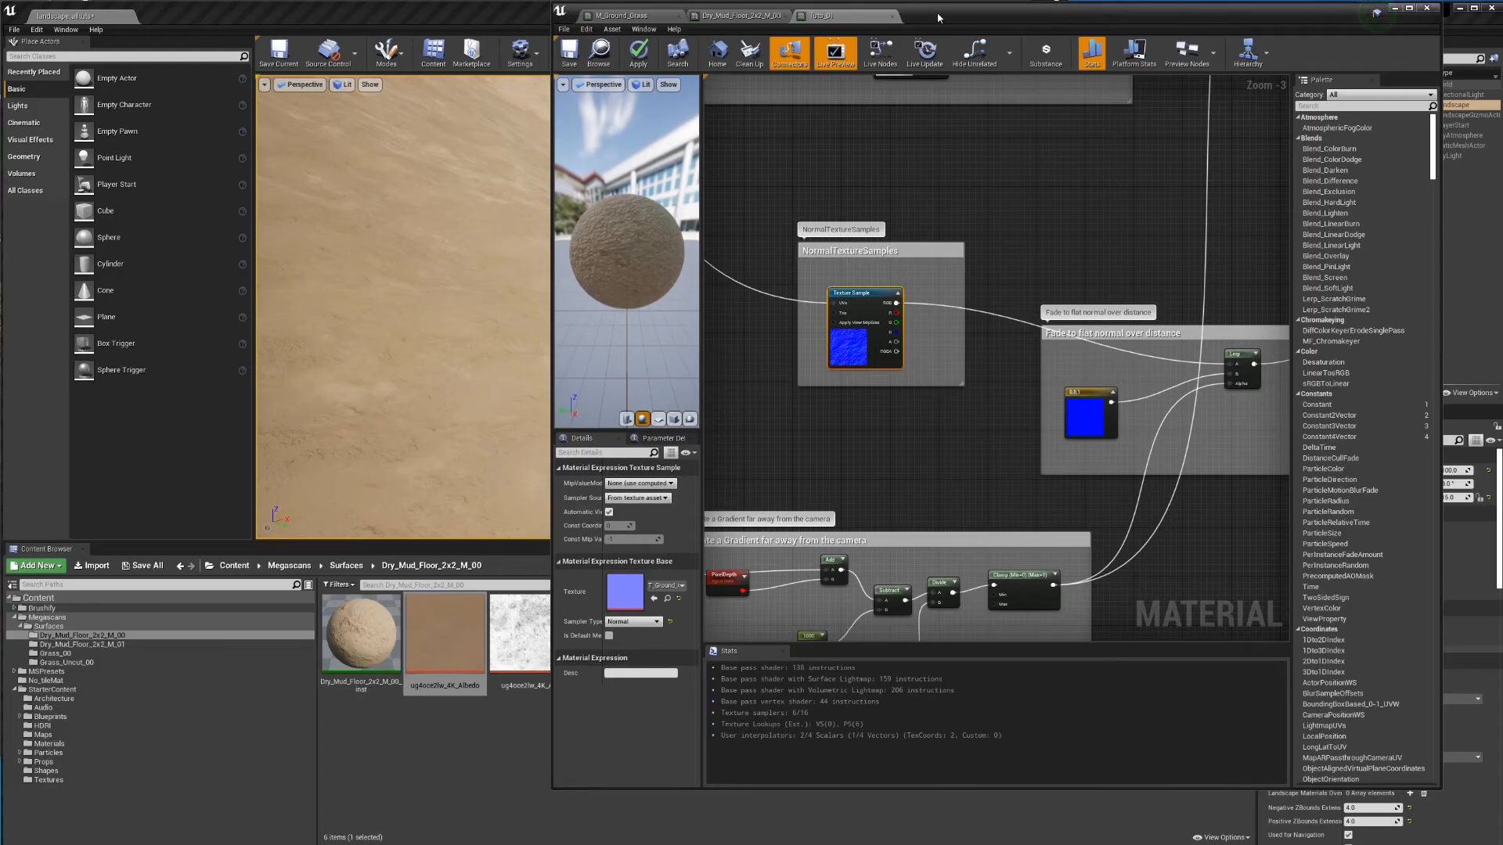
{"action": "left_click_drag", "start_coordinate": [962, 21], "coordinate": [1286, 23]}
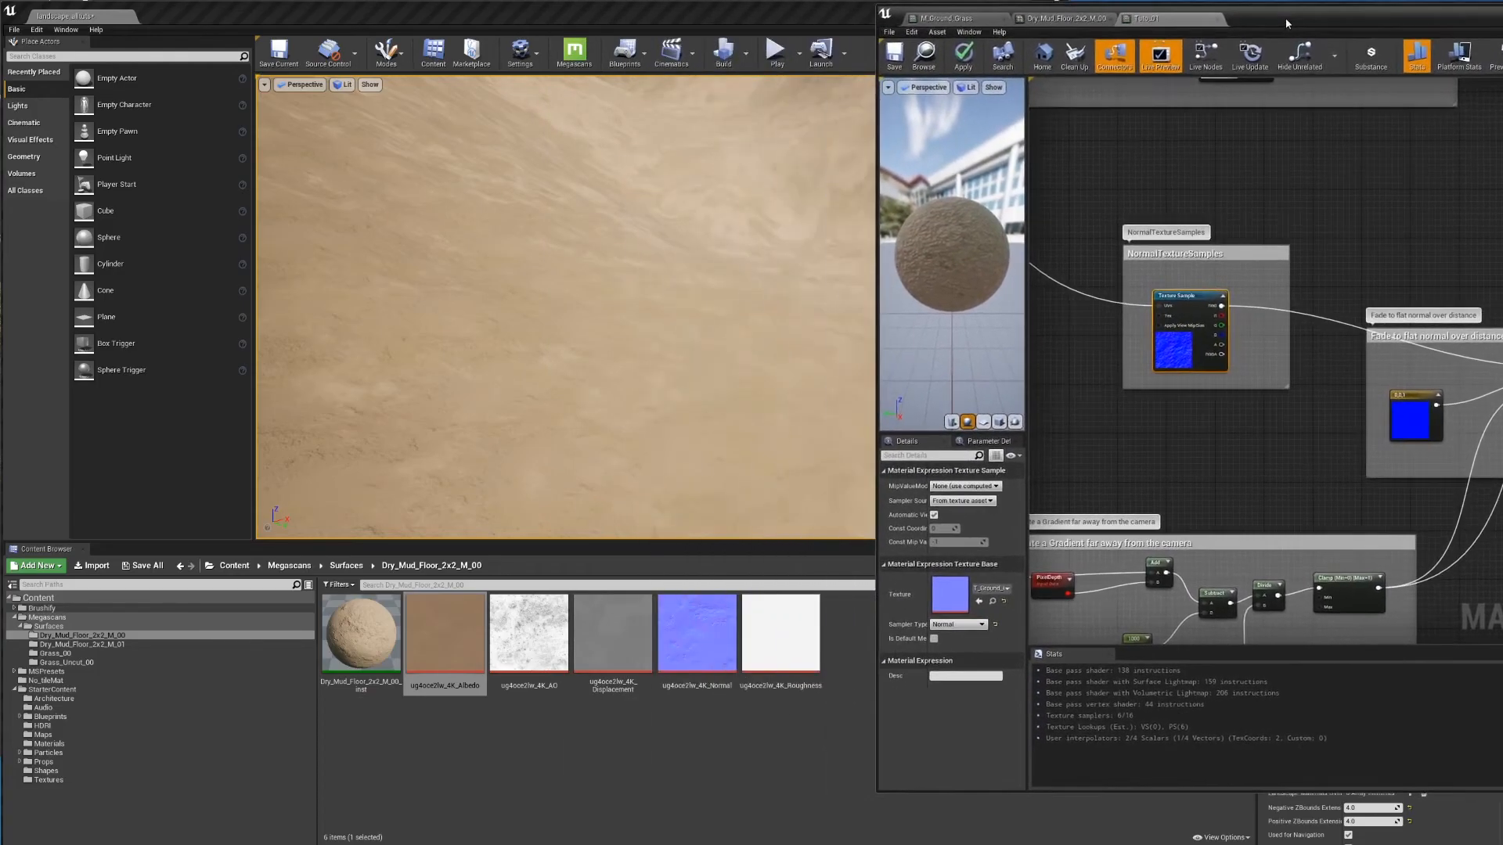
{"action": "left_click", "coordinate": [696, 634]}
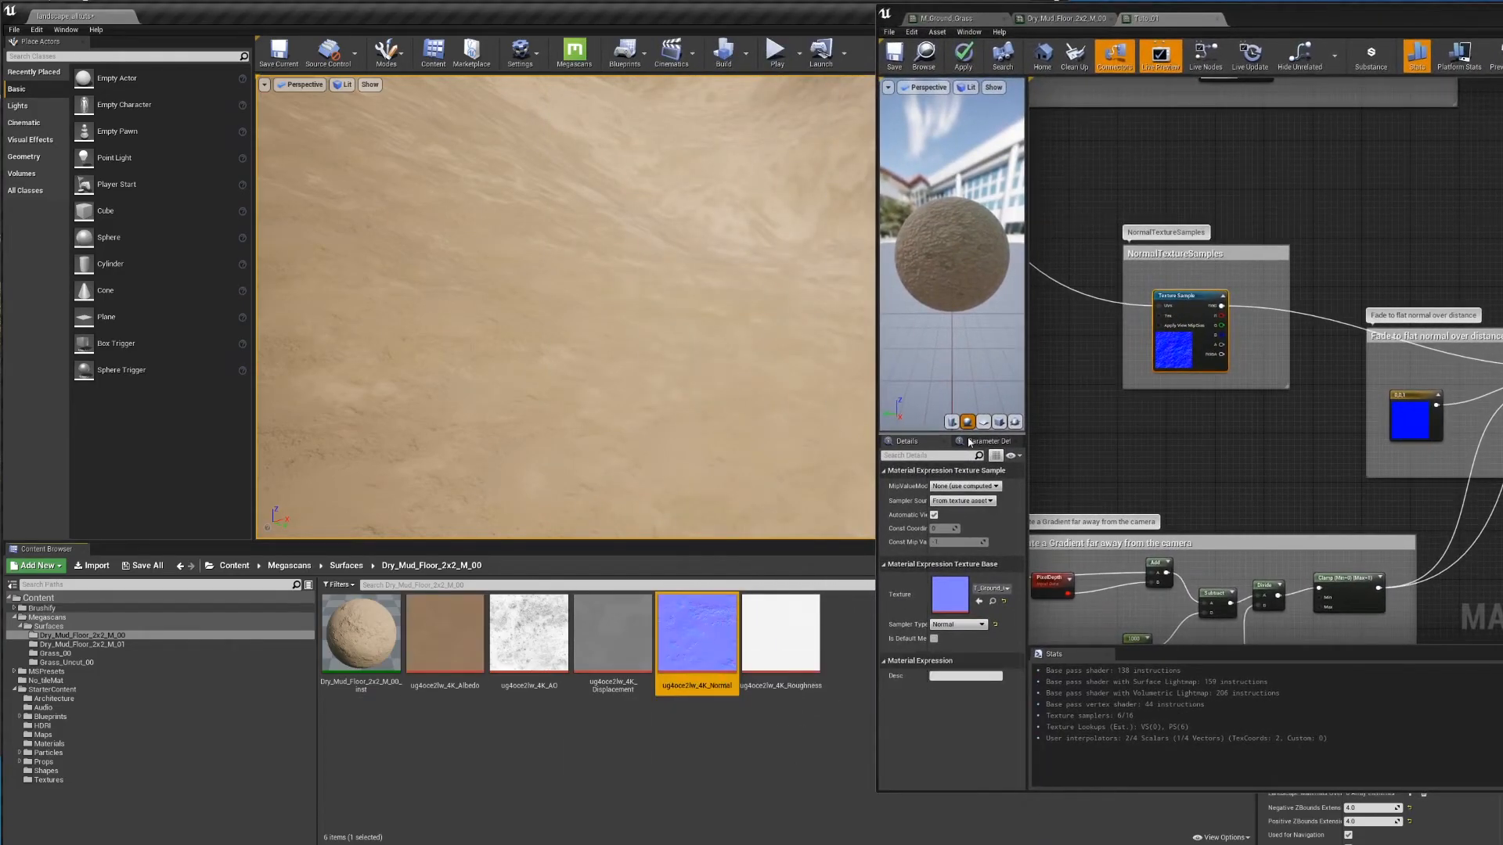
{"action": "left_click", "coordinate": [978, 602]}
{"action": "left_click_drag", "start_coordinate": [1299, 17], "coordinate": [864, 10]}
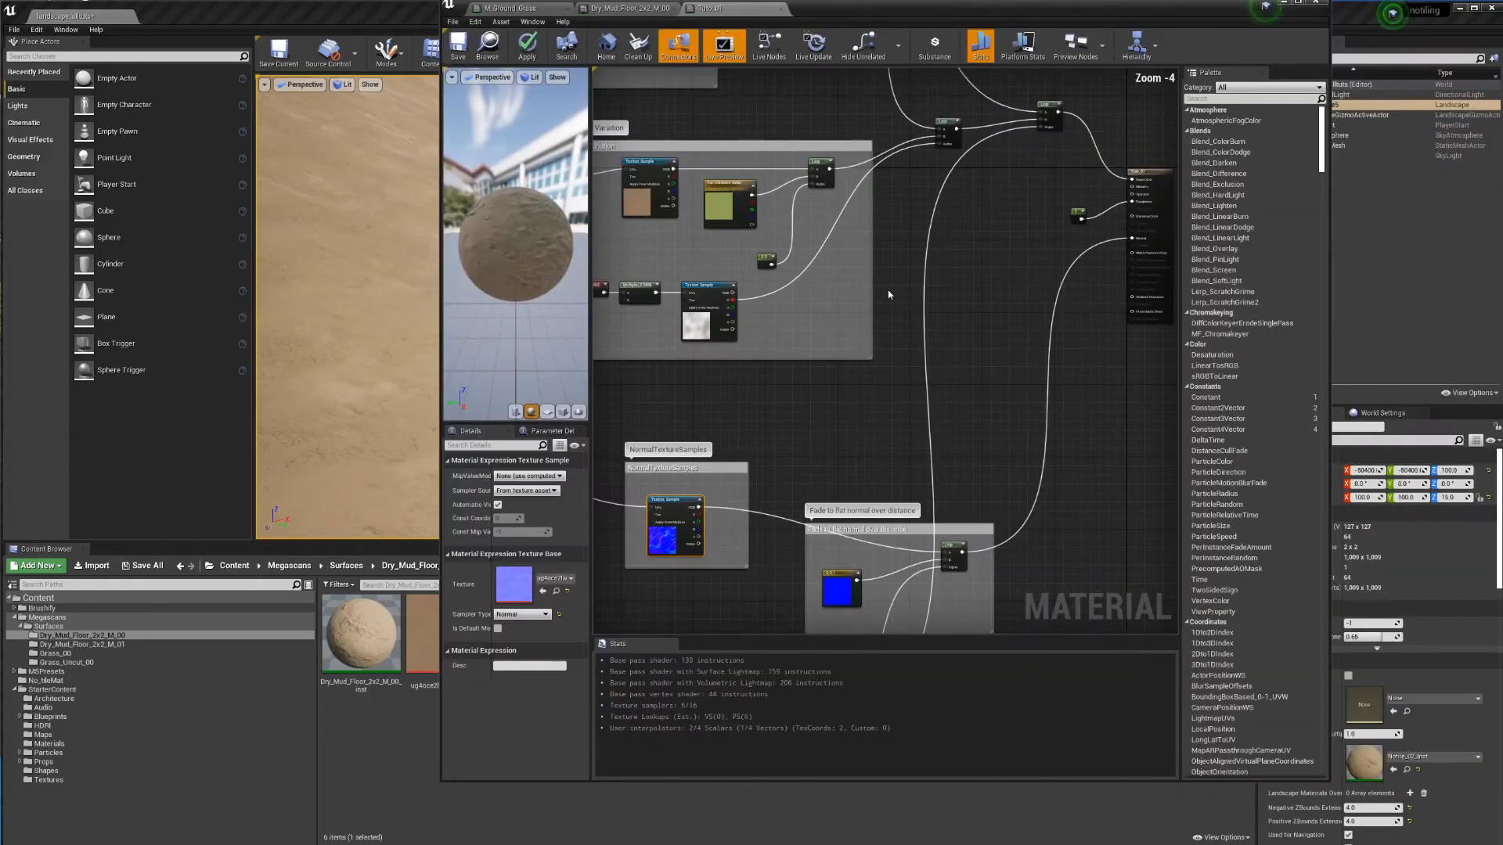
Step: Apply the texture changes to the Tuto_01 material and minimize its editor
{"action": "scroll", "coordinate": [944, 254], "scroll_direction": "up", "scroll_amount": 1}
{"action": "right_click_drag", "start_coordinate": [963, 250], "coordinate": [888, 467]}
{"action": "right_click_drag", "start_coordinate": [810, 313], "coordinate": [1047, 327]}
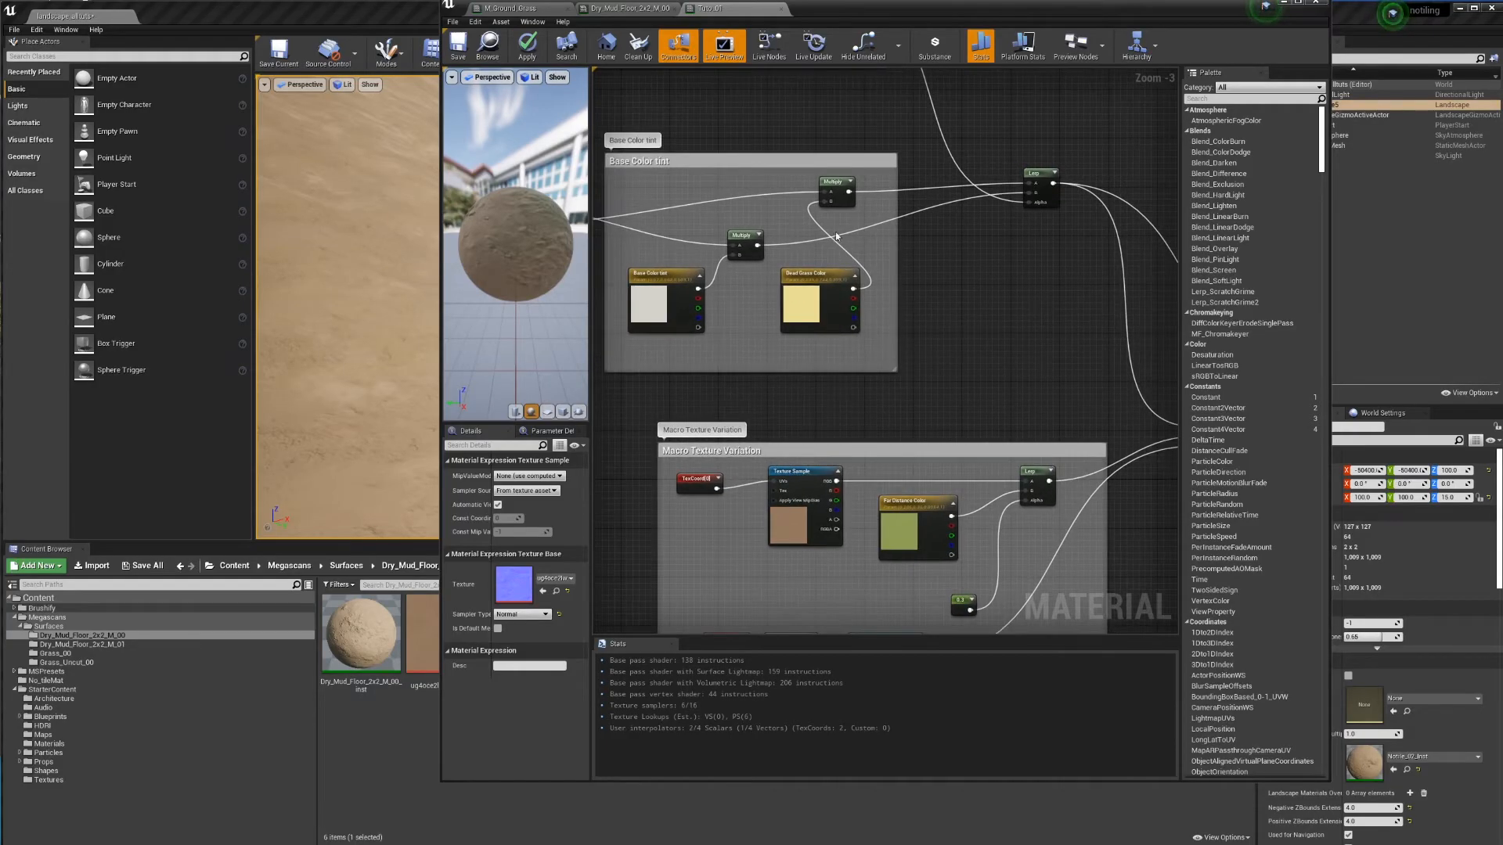
{"action": "left_click", "coordinate": [526, 45]}
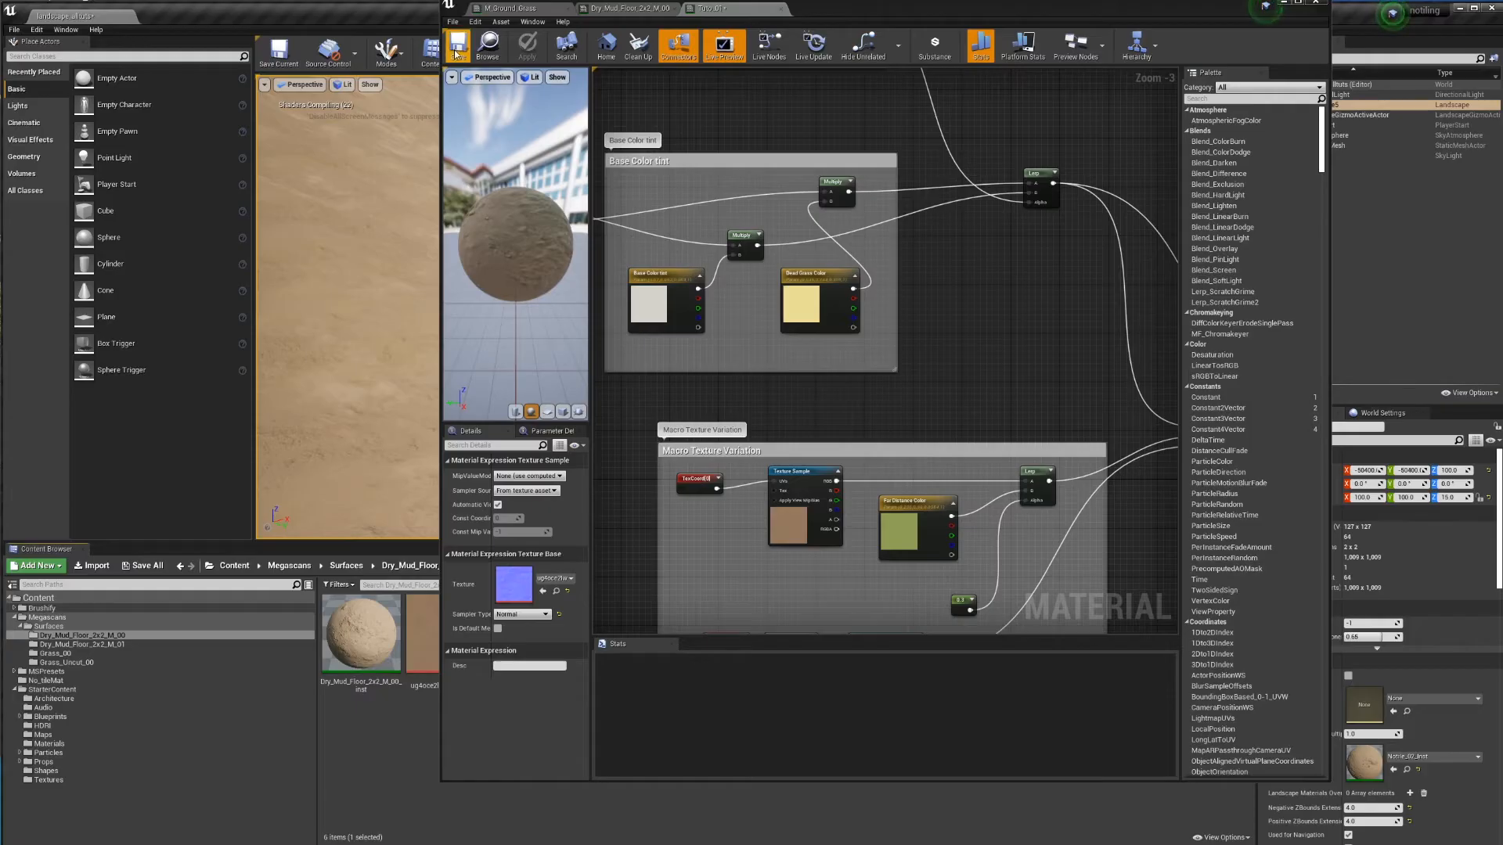
{"action": "left_click", "coordinate": [1282, 4]}
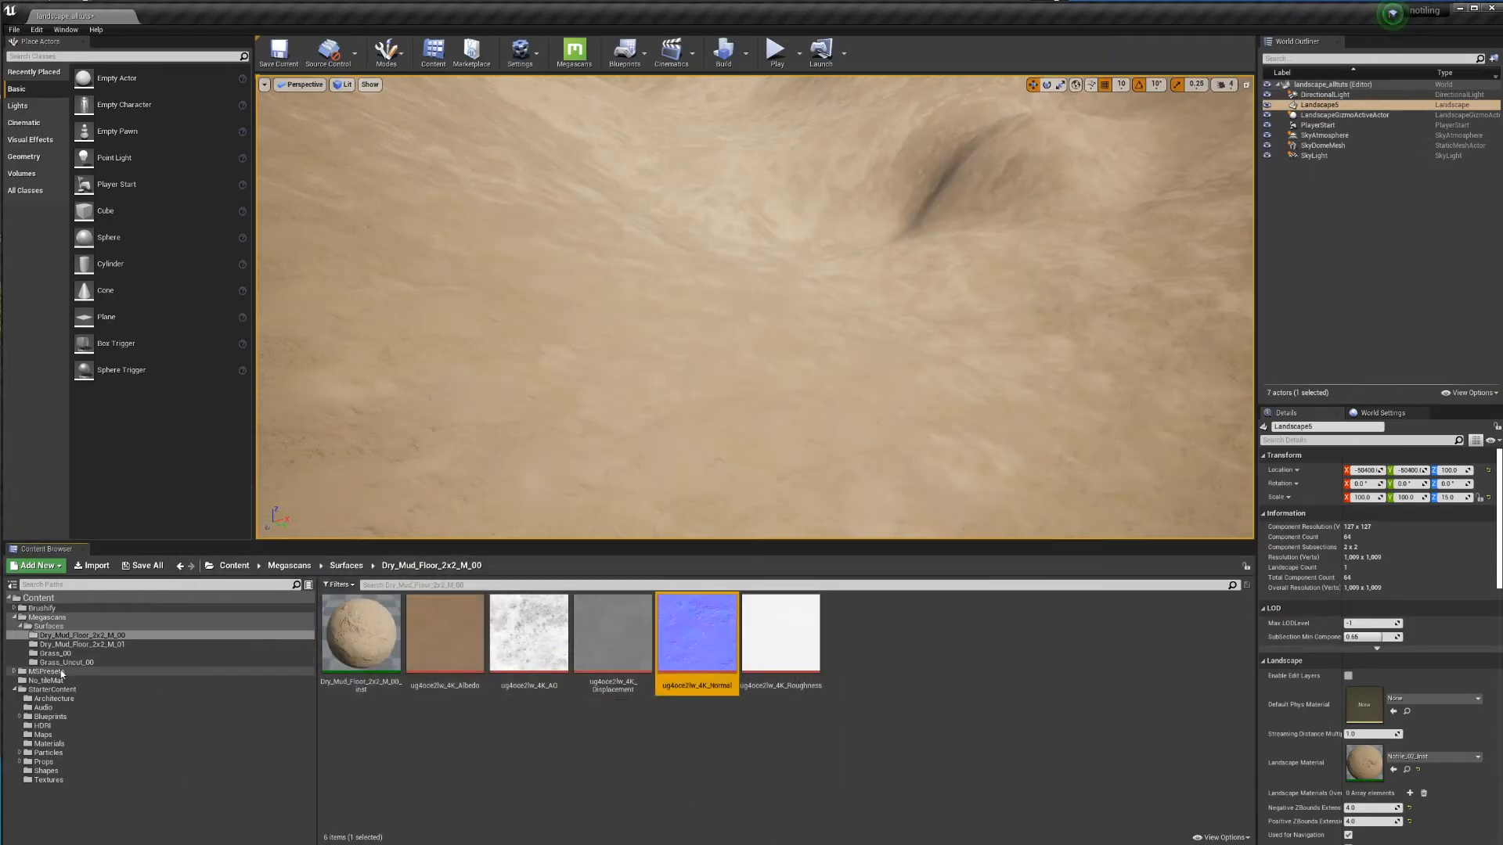
Step: Assign Tuto_01 from the No_tileMat folder as the Landscape Material and view the terrain down the valley
{"action": "left_click", "coordinate": [49, 680]}
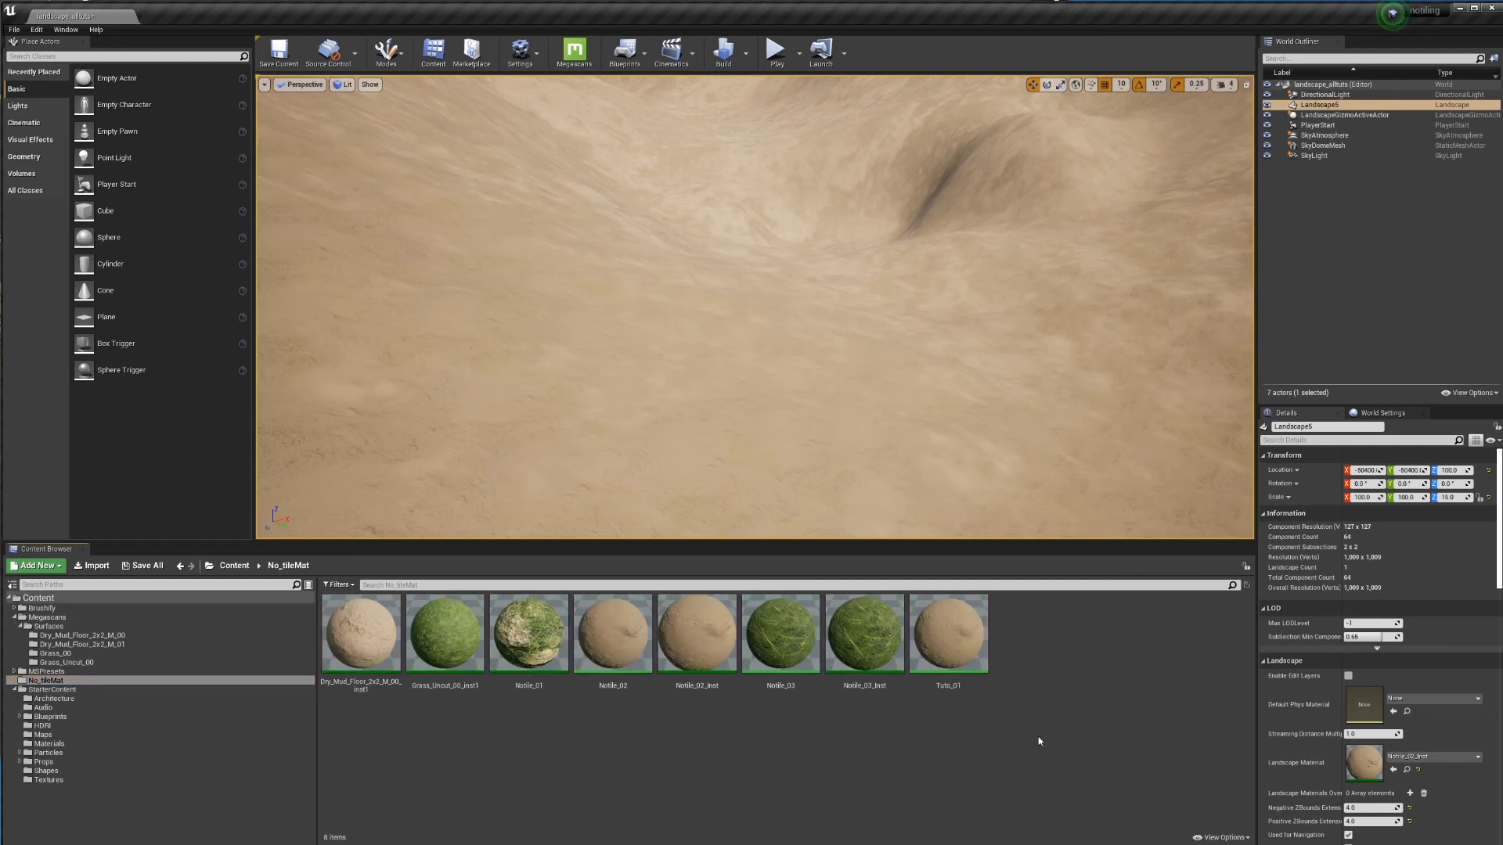
{"action": "left_click_drag", "start_coordinate": [947, 638], "coordinate": [1364, 771]}
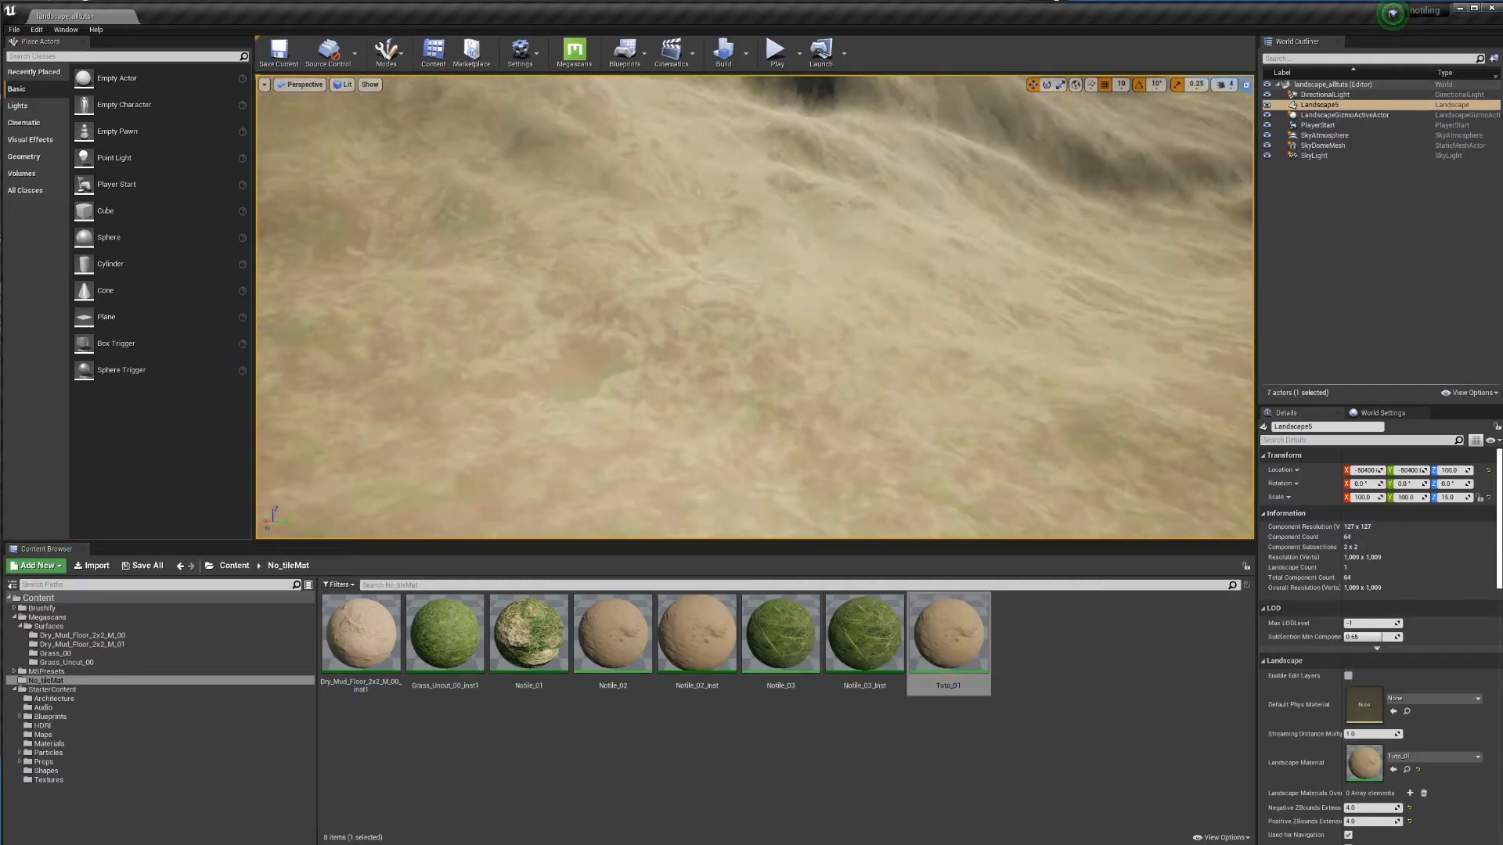
{"action": "right_click_drag", "start_coordinate": [685, 369], "coordinate": [724, 389]}
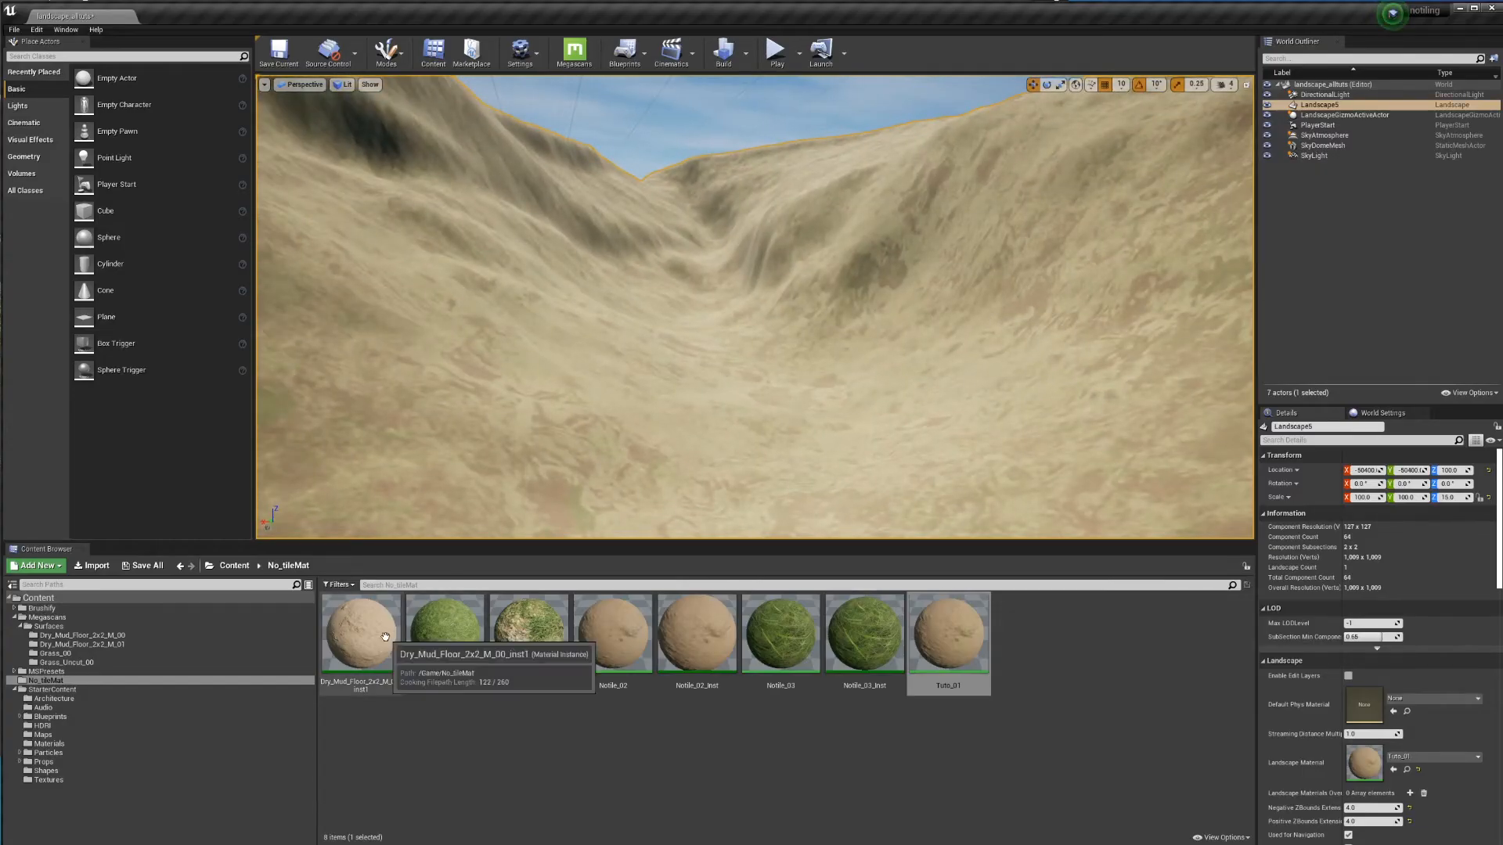
Step: Assign Dry_Mud_Floor_2x2_M_00_inst1 to the landscape to compare the tiling, and restore Tuto_01 as the Landscape Material
{"action": "left_click_drag", "start_coordinate": [361, 634], "coordinate": [1353, 771]}
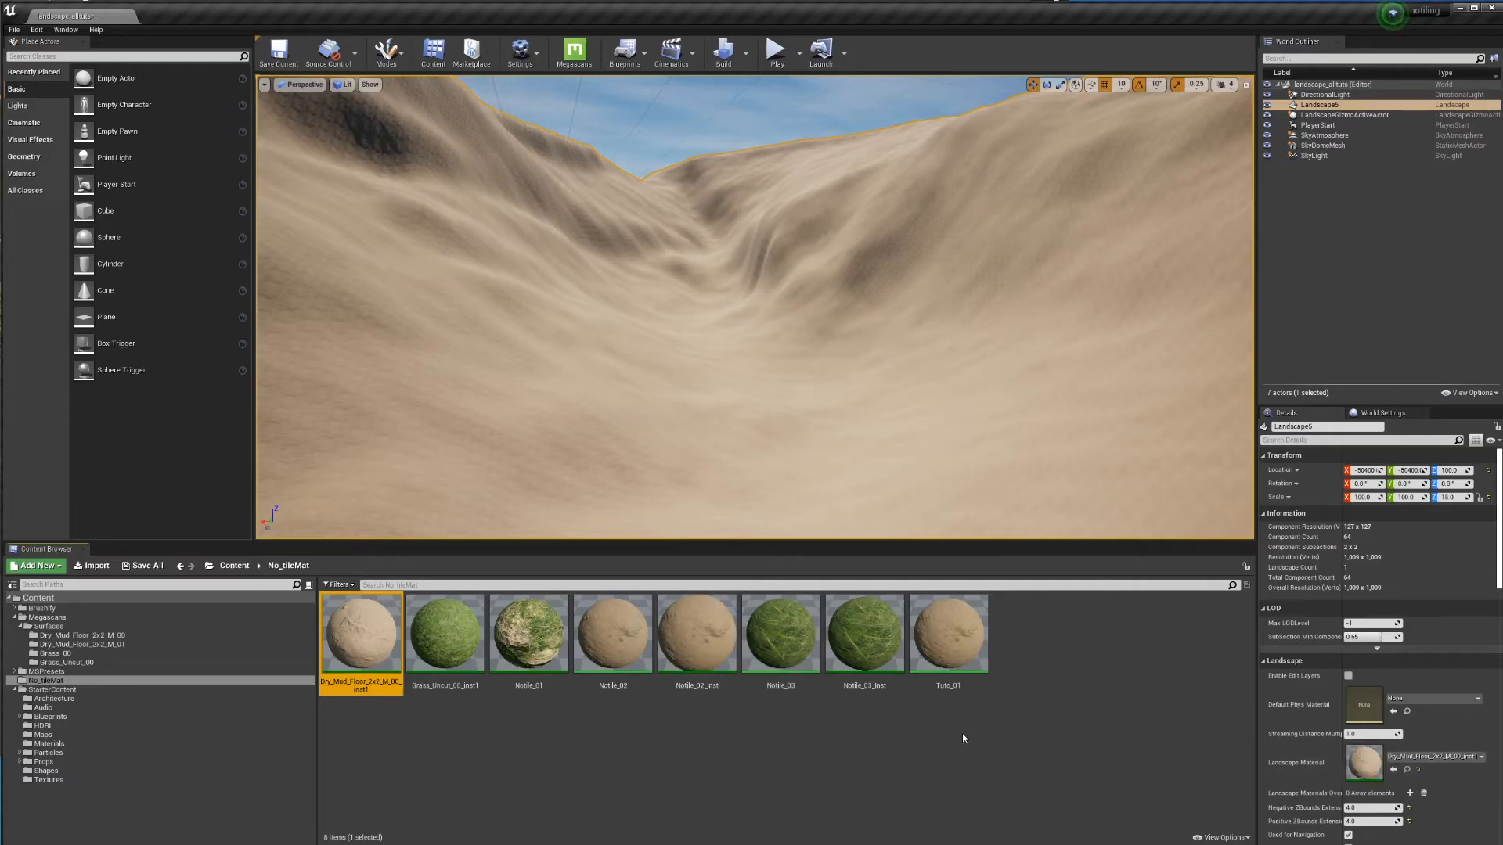
{"action": "left_click_drag", "start_coordinate": [951, 635], "coordinate": [1364, 763]}
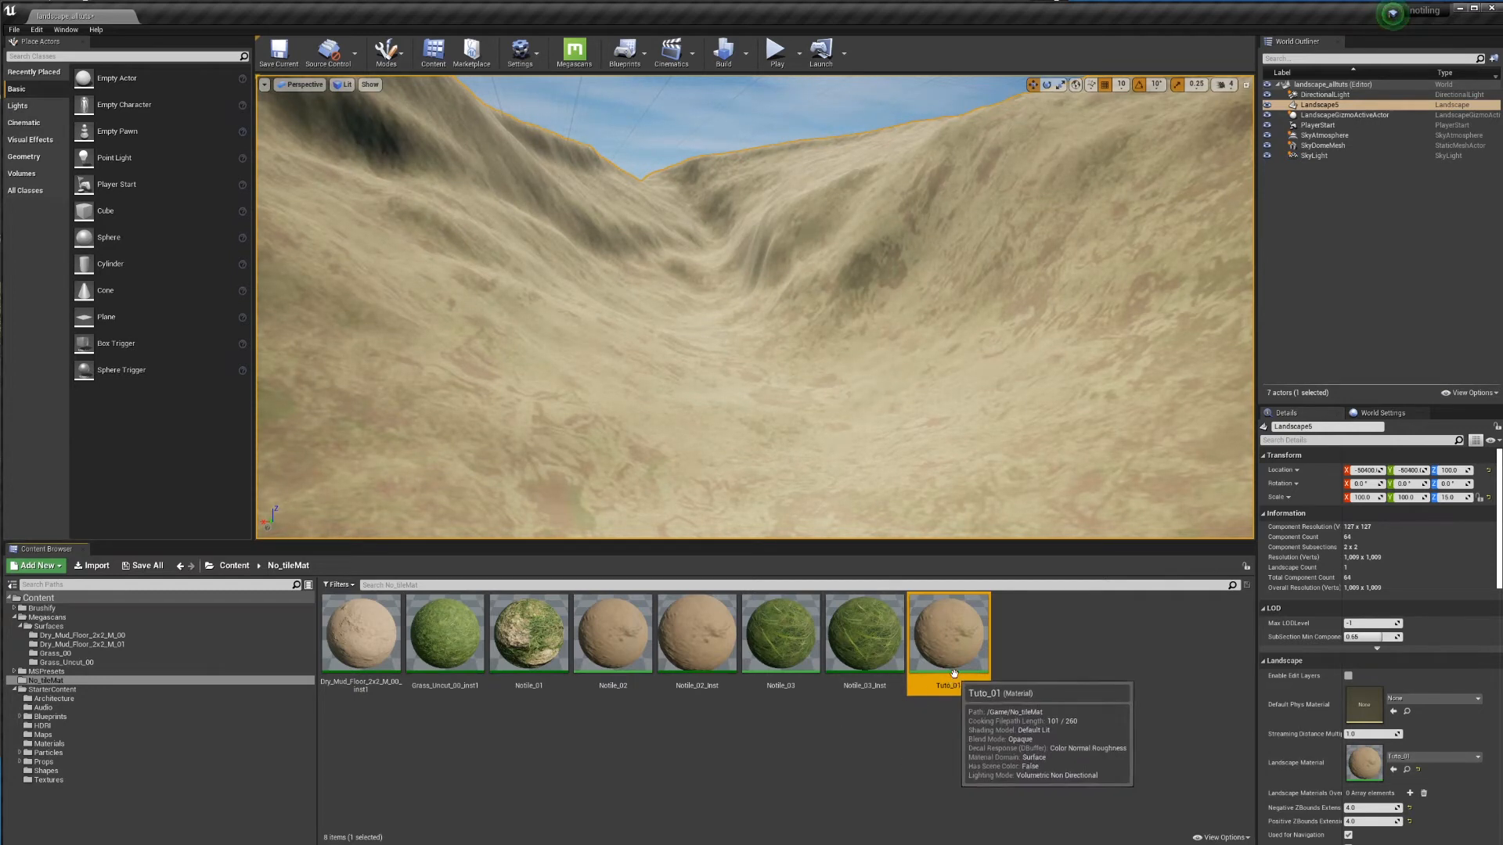
Step: Set Tuto_01's Far Distance Color to the brown sampled from the mud texture, raise its value to 0.375, and apply the material
{"action": "double_click", "coordinate": [950, 645]}
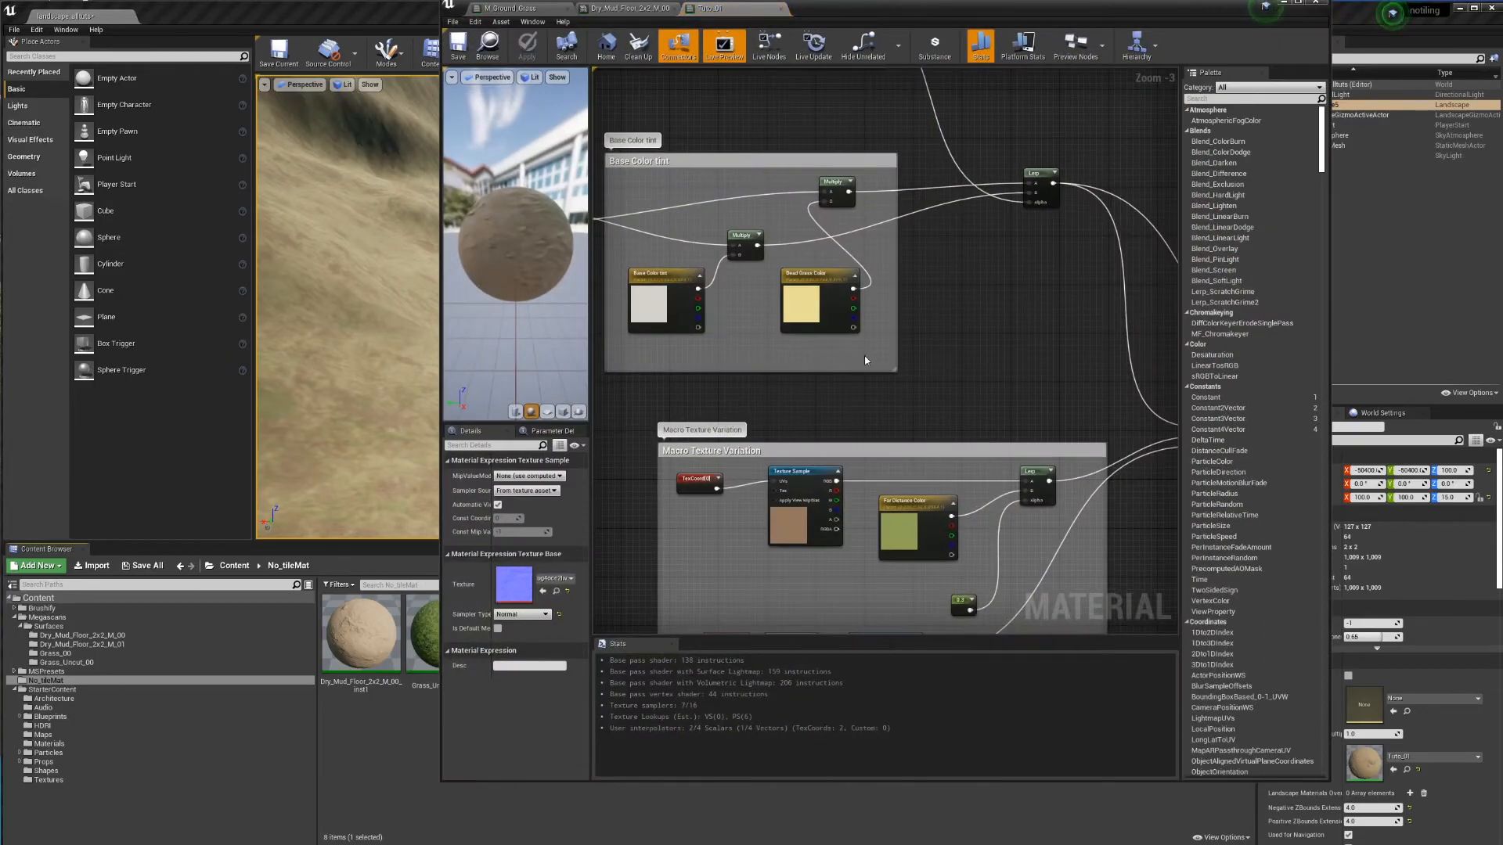
{"action": "right_click_drag", "start_coordinate": [946, 449], "coordinate": [1003, 256]}
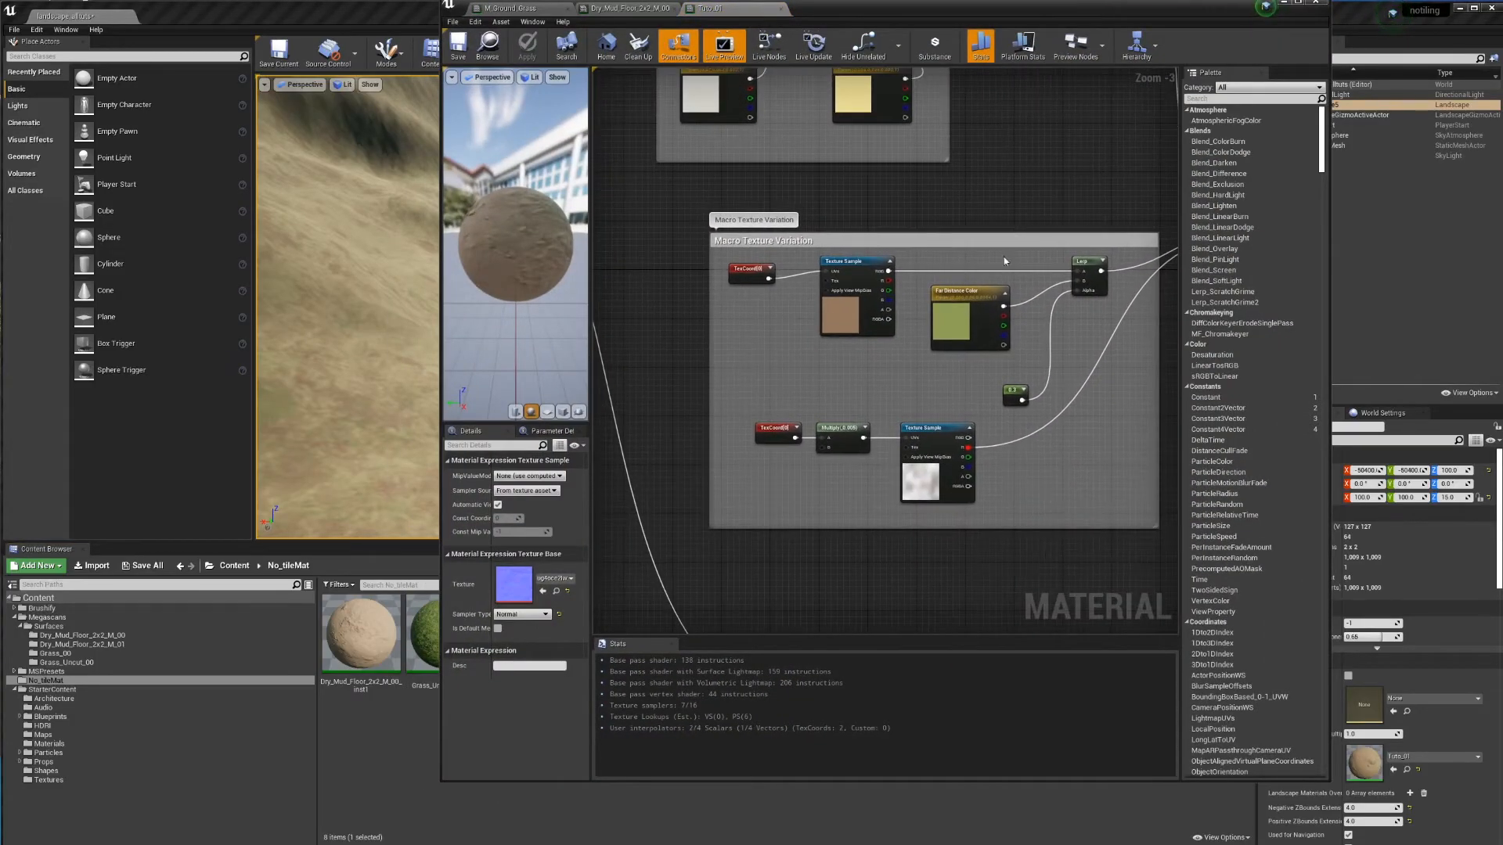
{"action": "left_click", "coordinate": [952, 324]}
{"action": "scroll", "coordinate": [818, 292], "scroll_direction": "up", "scroll_amount": 3}
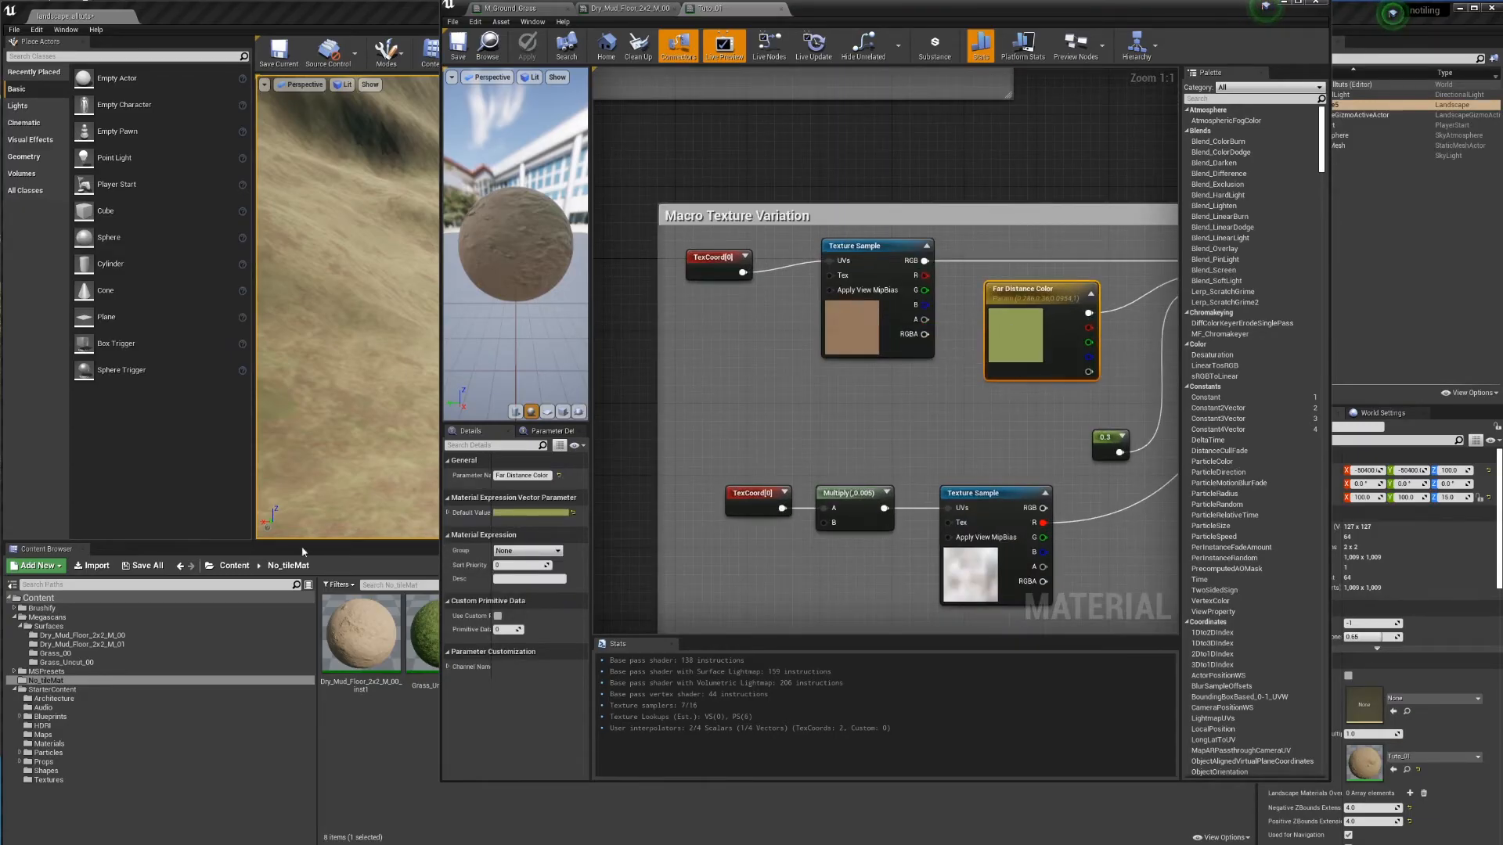
{"action": "left_click", "coordinate": [532, 515]}
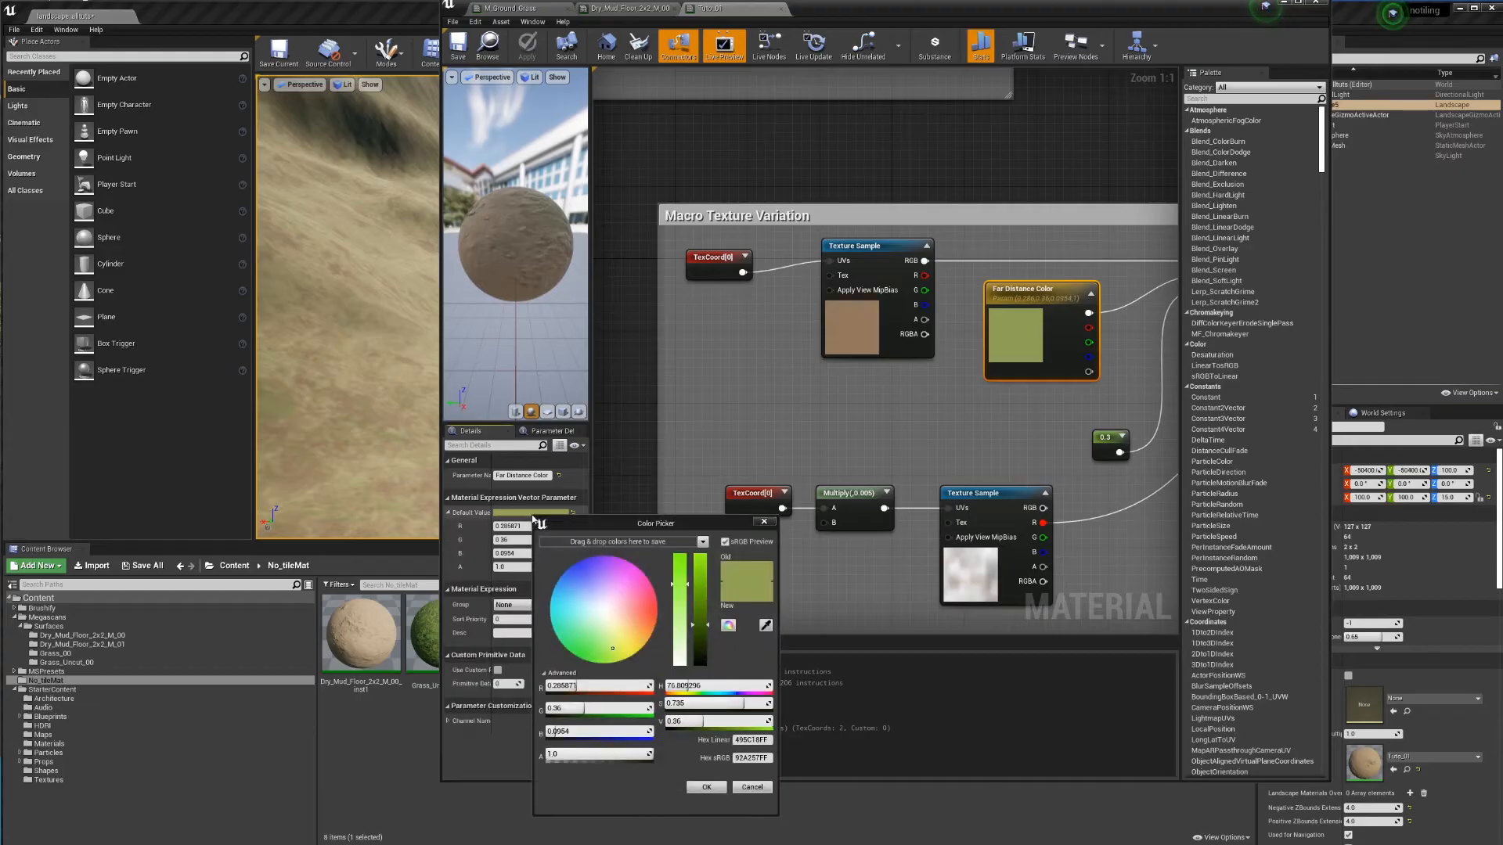
{"action": "left_click_drag", "start_coordinate": [577, 510], "coordinate": [933, 389]}
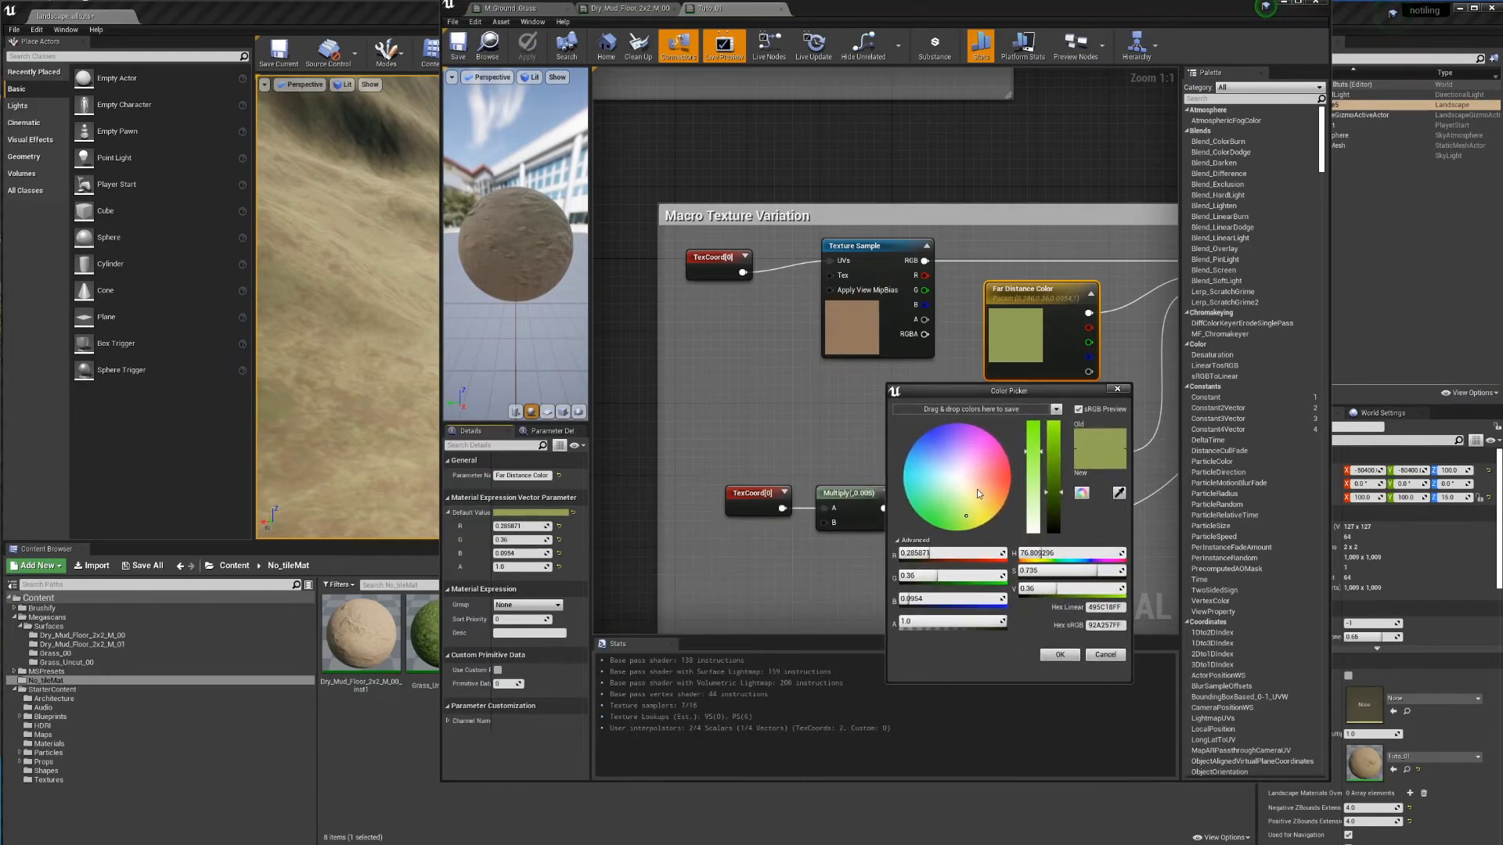
{"action": "left_click", "coordinate": [1119, 493]}
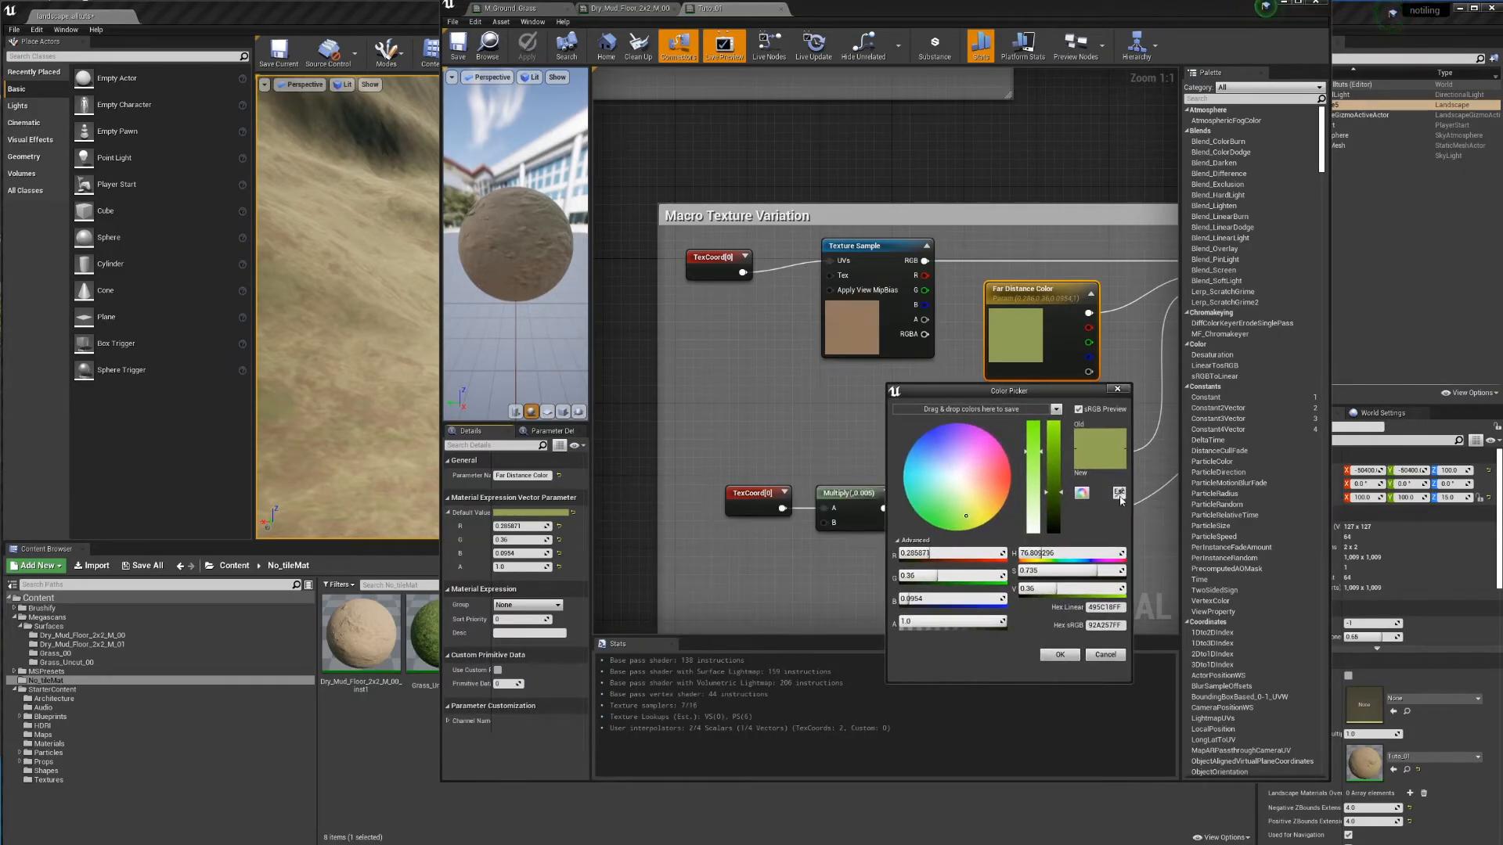
{"action": "left_click", "coordinate": [869, 349]}
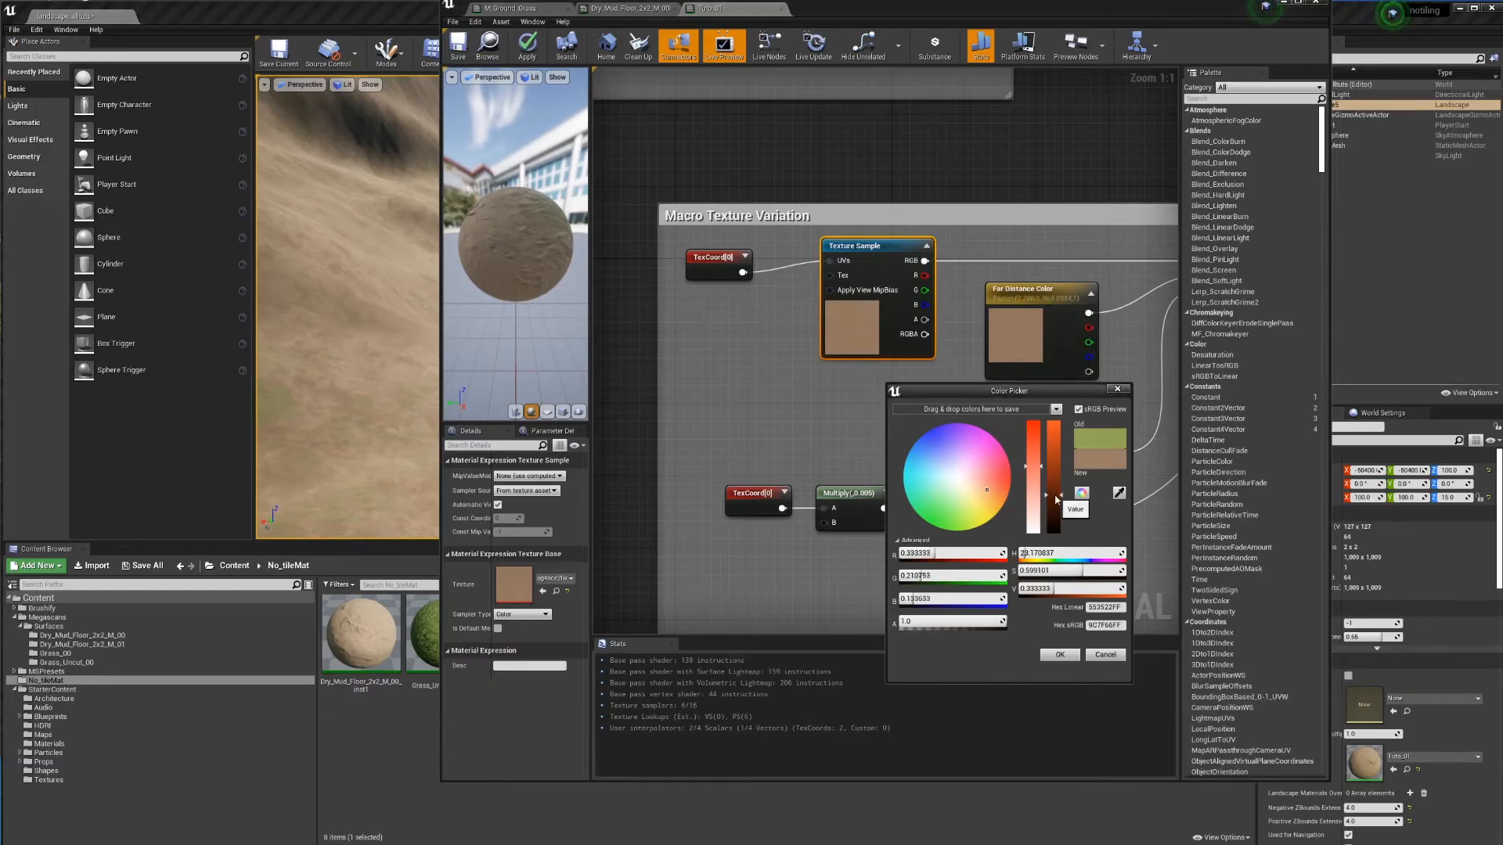
{"action": "left_click_drag", "start_coordinate": [1057, 501], "coordinate": [1056, 491]}
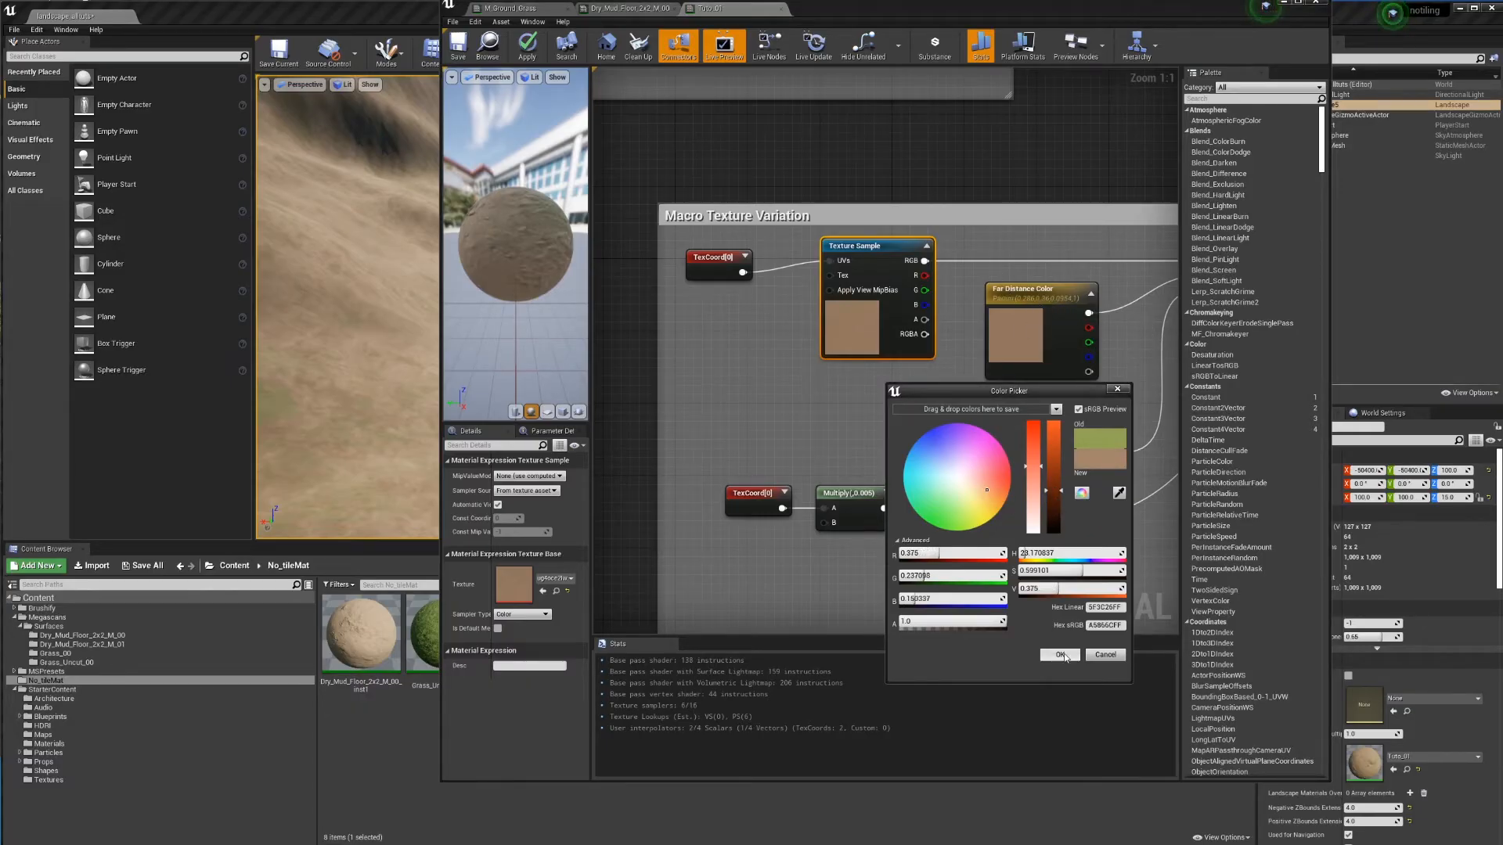
{"action": "left_click", "coordinate": [1060, 655]}
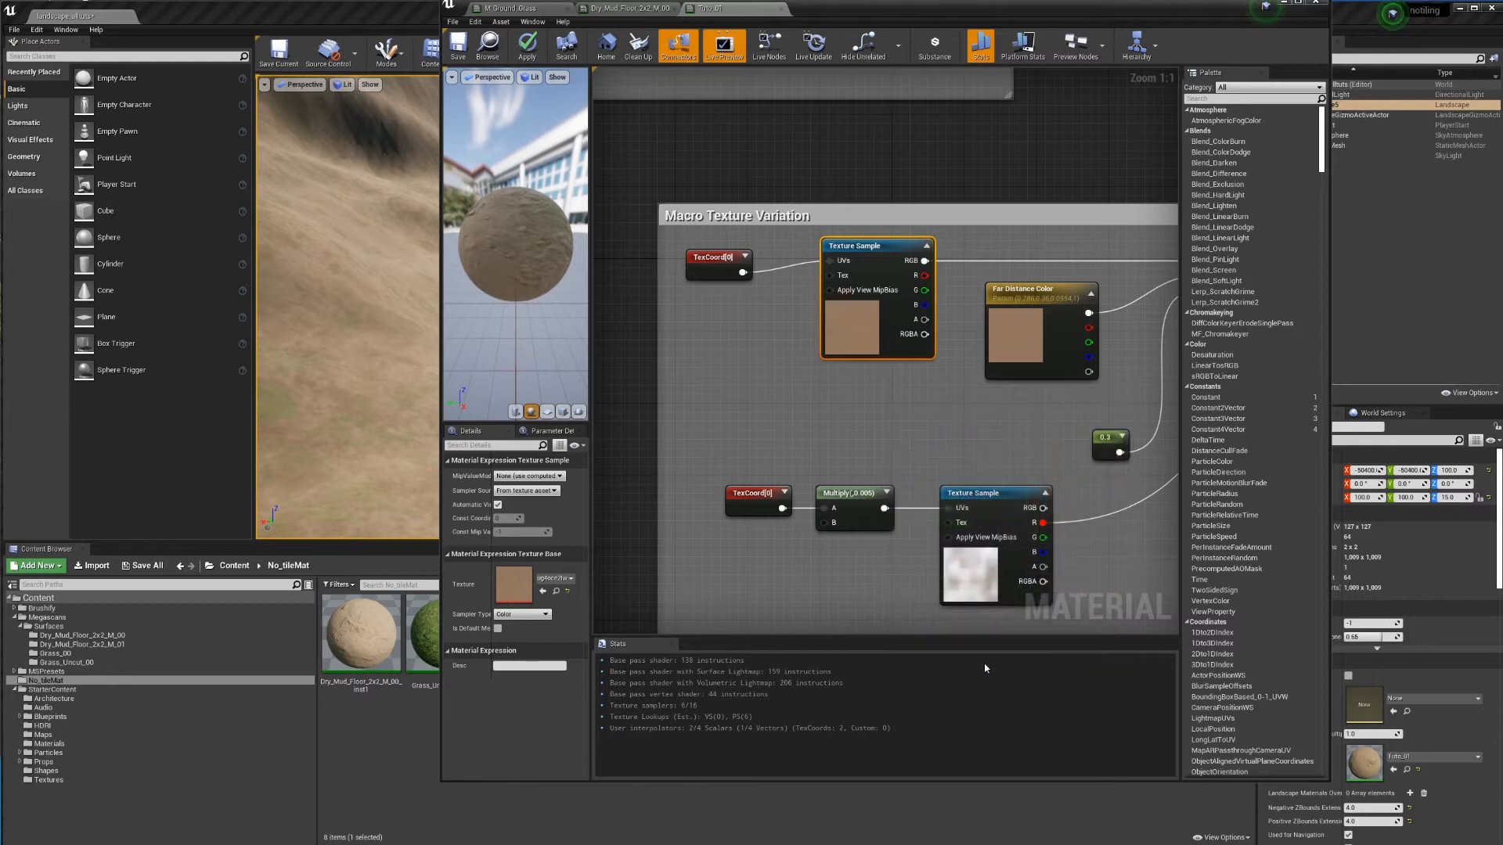
{"action": "left_click", "coordinate": [527, 45]}
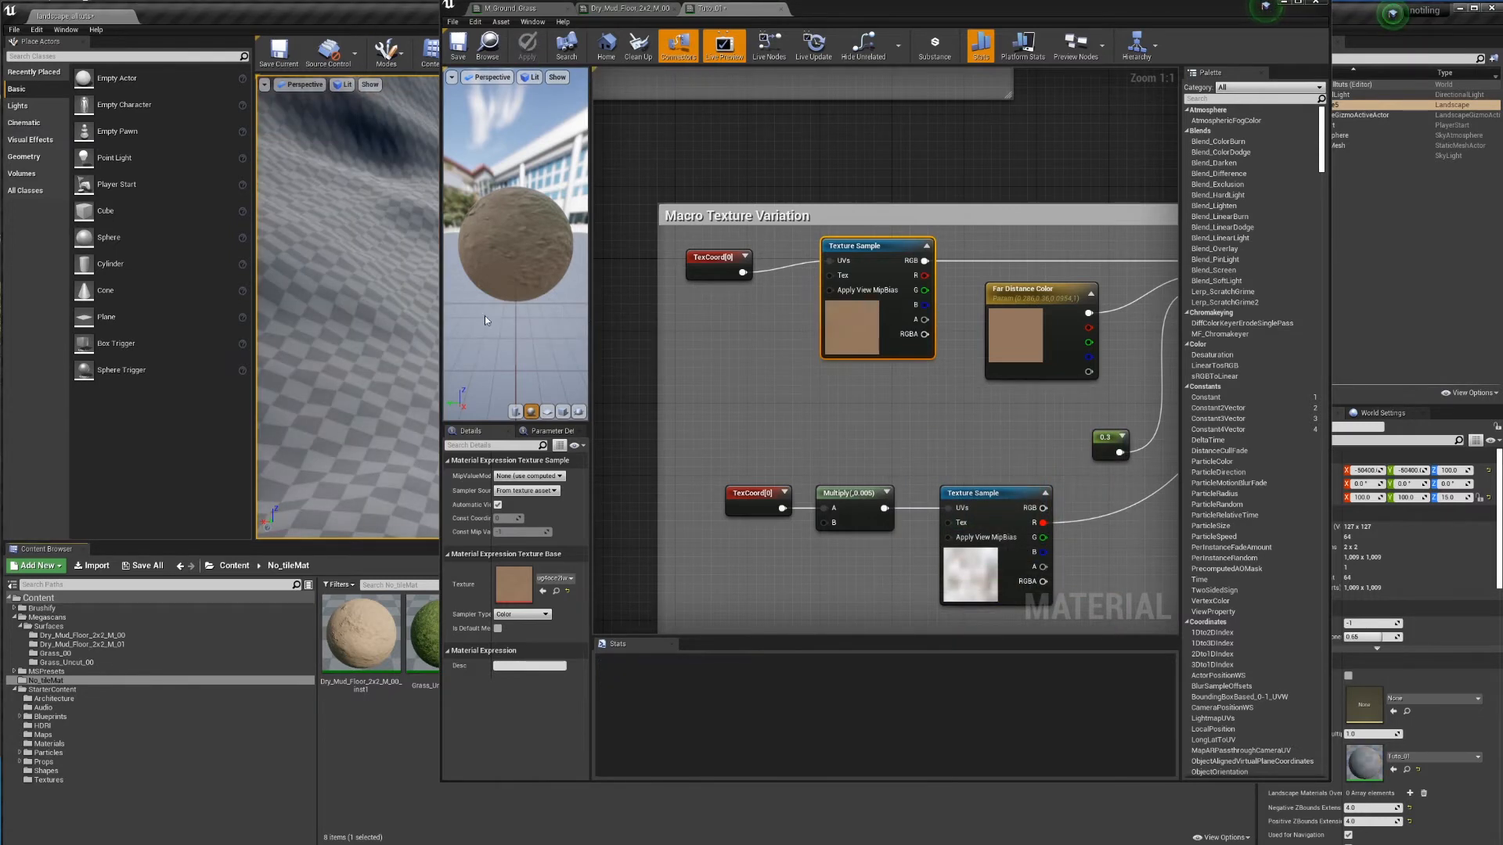
{"action": "left_click", "coordinate": [1282, 4]}
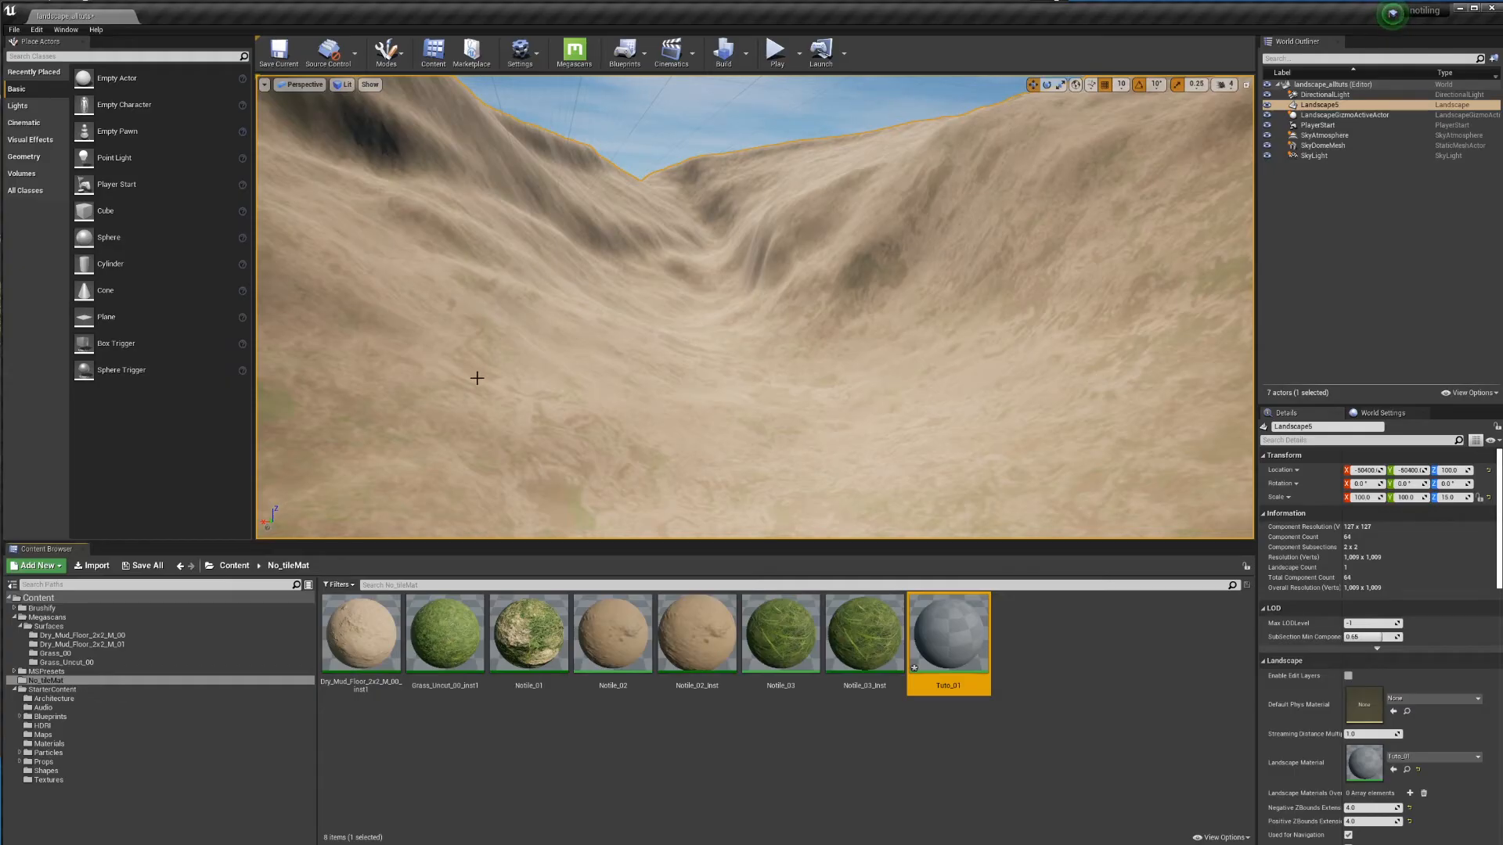
Step: Reopen Tuto_01 and examine the color nodes in its Base Color tint and Macro Texture Variation groups
{"action": "double_click", "coordinate": [960, 647]}
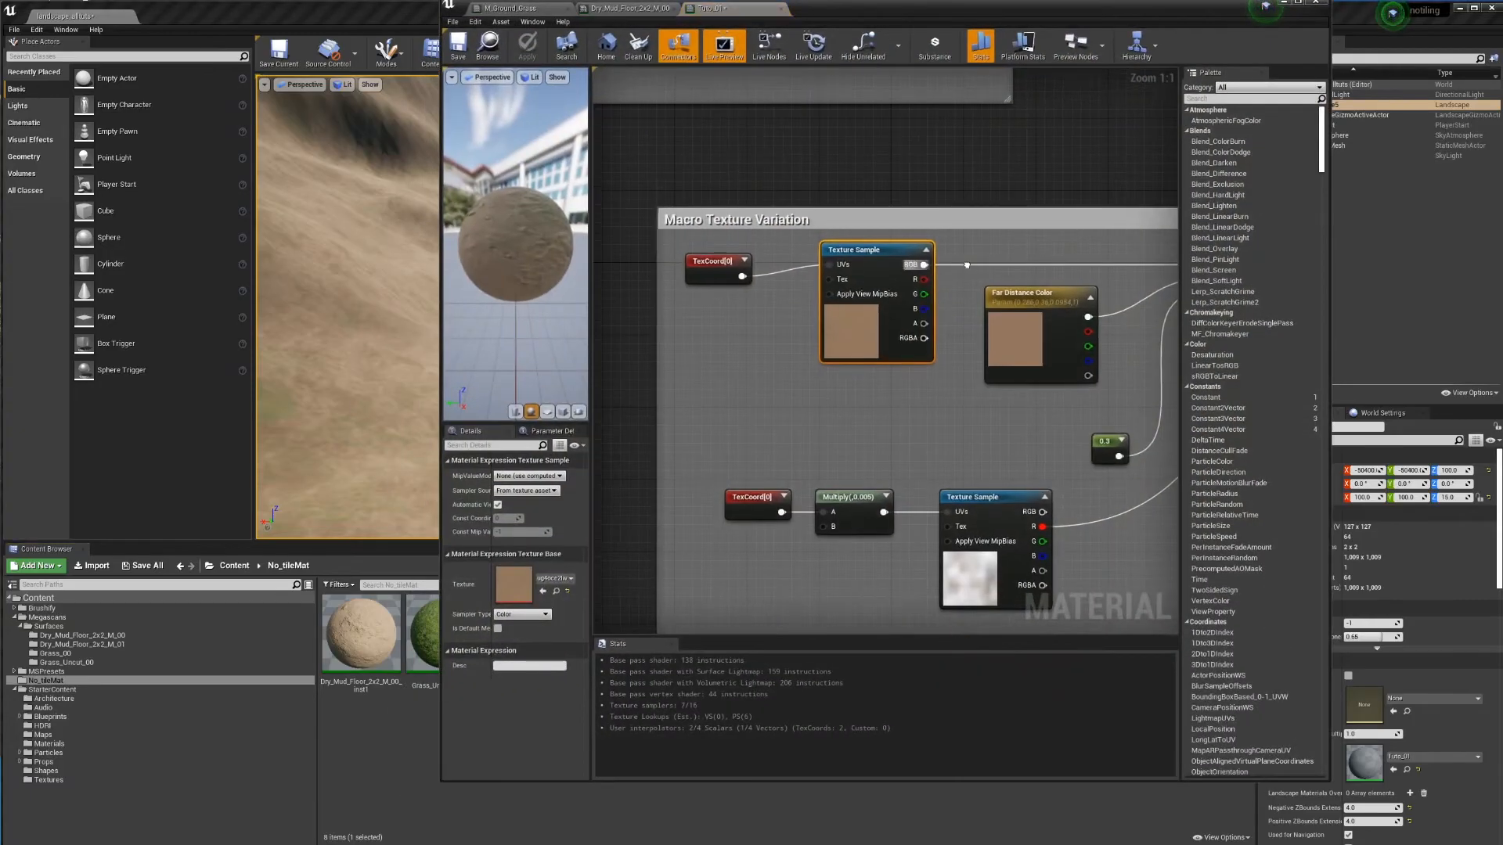
{"action": "scroll", "coordinate": [939, 344], "scroll_direction": "up", "scroll_amount": 3}
{"action": "right_click_drag", "start_coordinate": [939, 344], "coordinate": [1095, 364]}
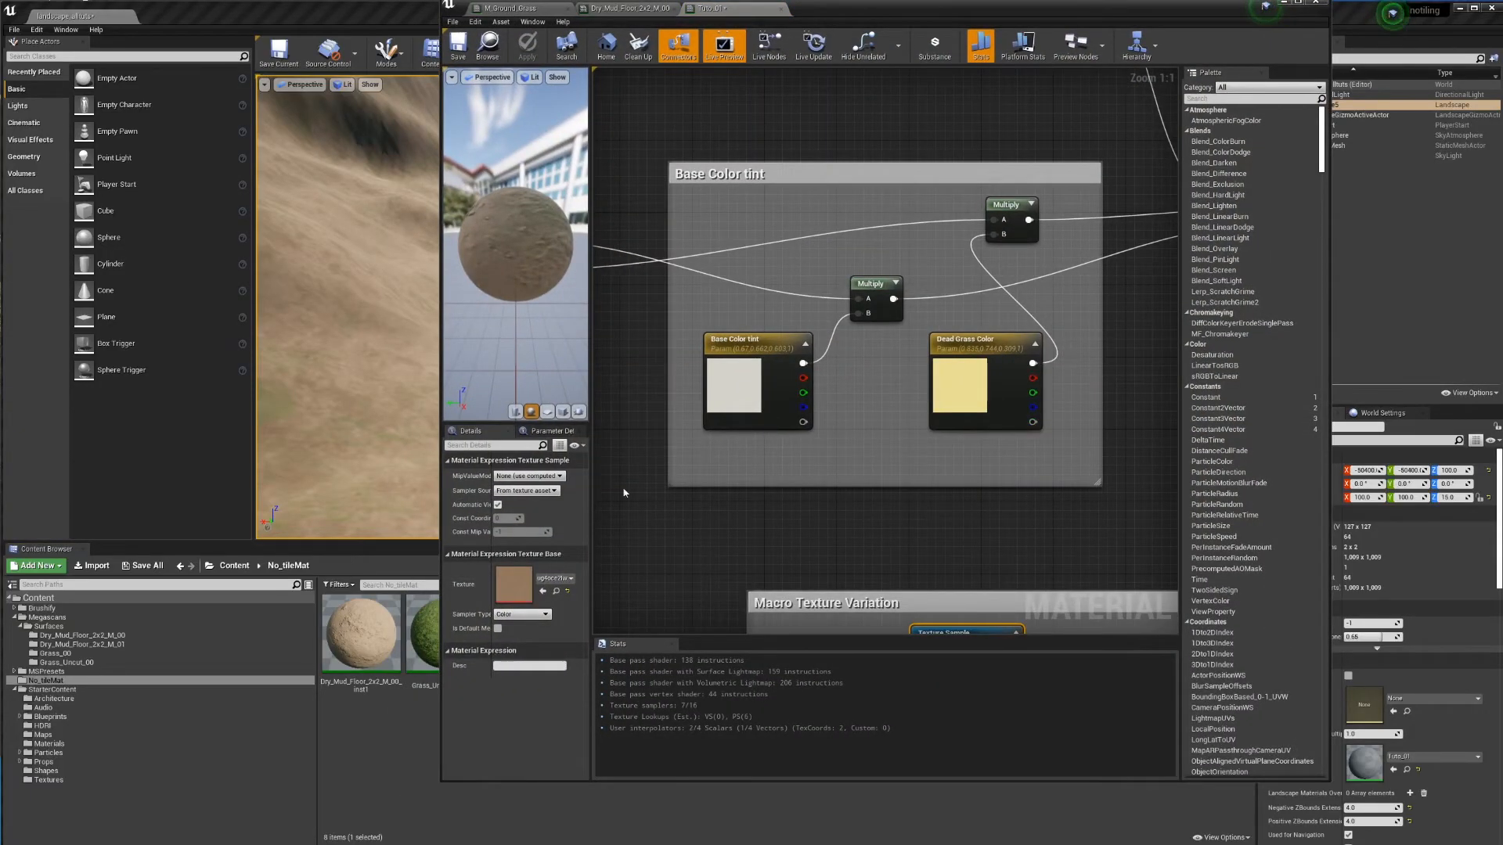
{"action": "right_click_drag", "start_coordinate": [963, 513], "coordinate": [992, 234]}
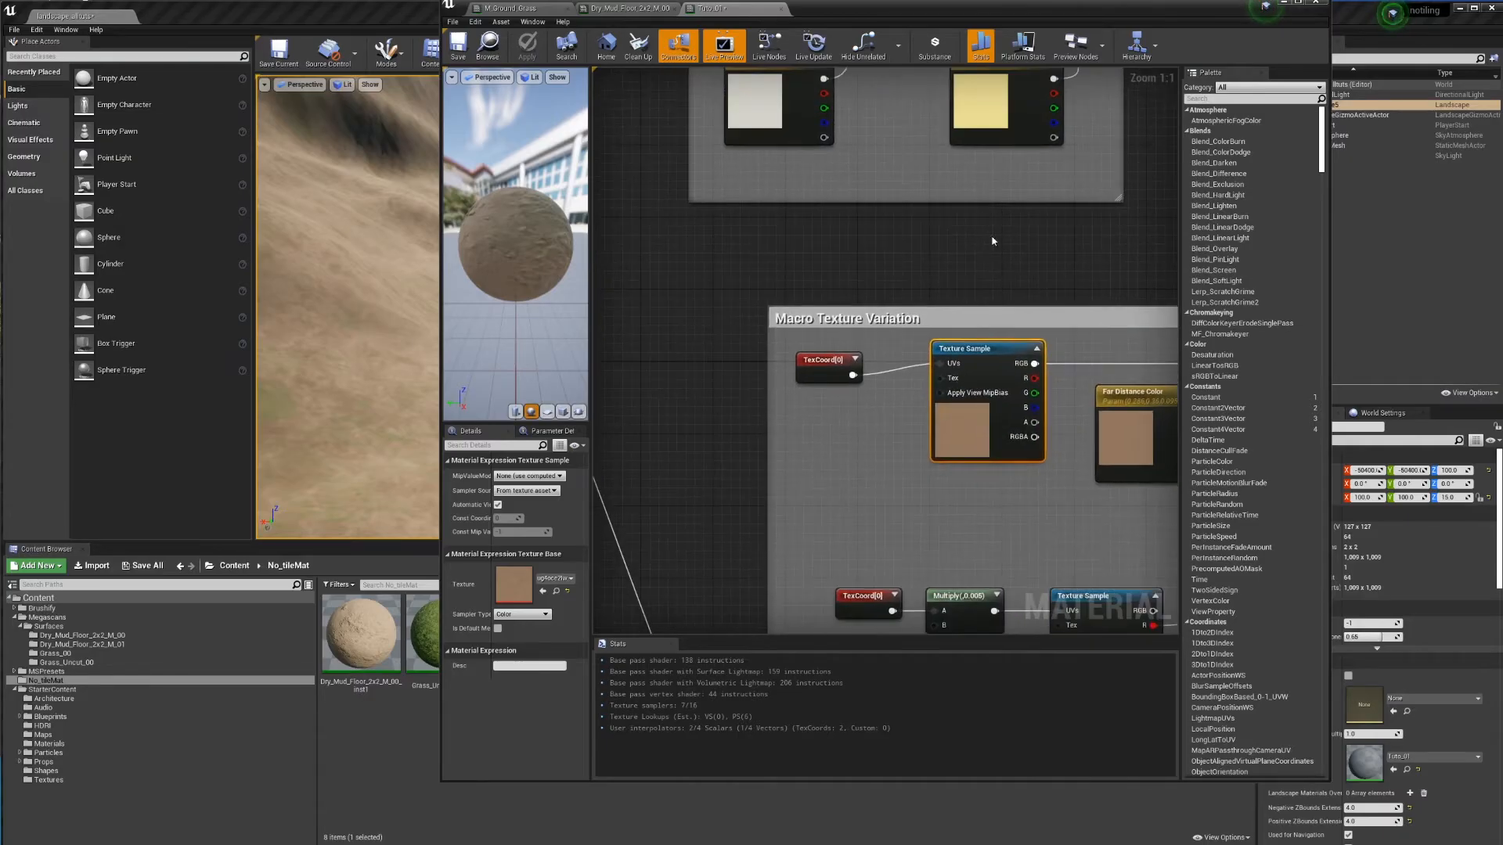
{"action": "scroll", "coordinate": [970, 271], "scroll_direction": "down", "scroll_amount": 2}
{"action": "right_click_drag", "start_coordinate": [1096, 319], "coordinate": [869, 231]}
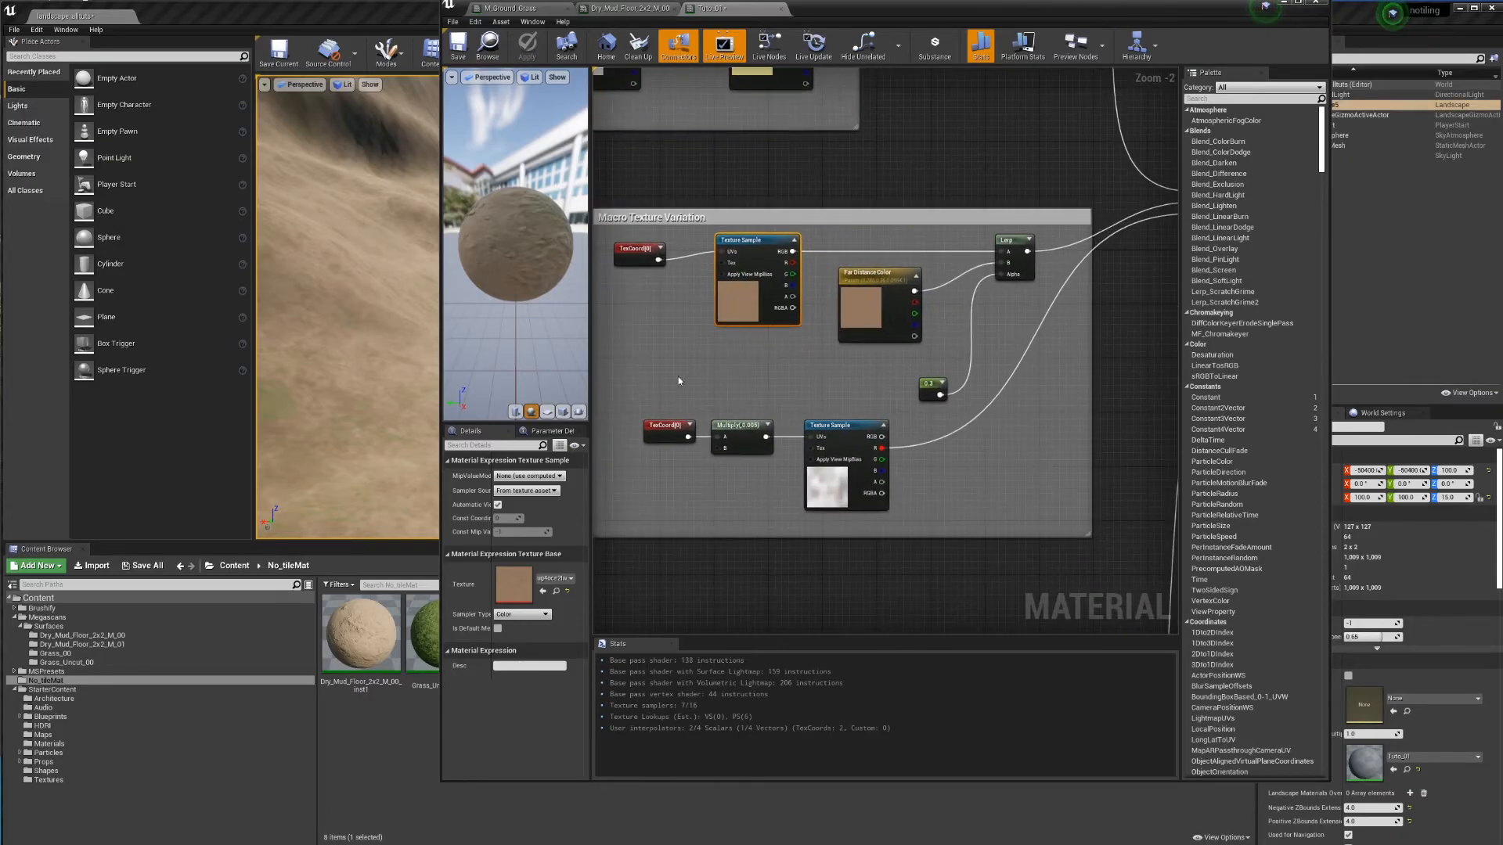
{"action": "right_click_drag", "start_coordinate": [698, 285], "coordinate": [857, 514]}
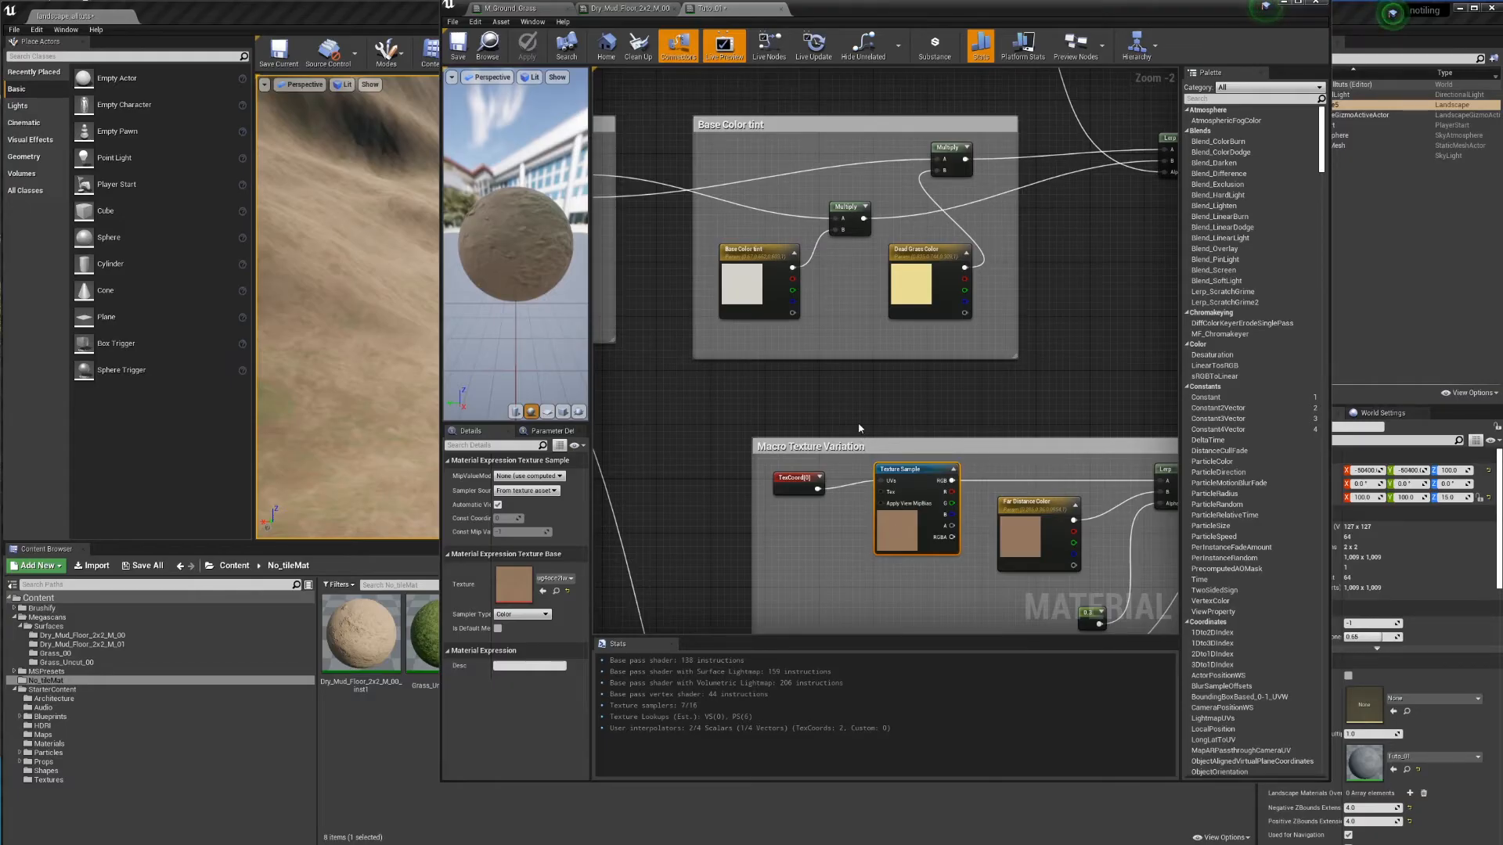
Step: Create a material instance named Tuto_01_Inst from the Tuto_01 material in the No_tileMat folder
{"action": "left_click", "coordinate": [1317, 5]}
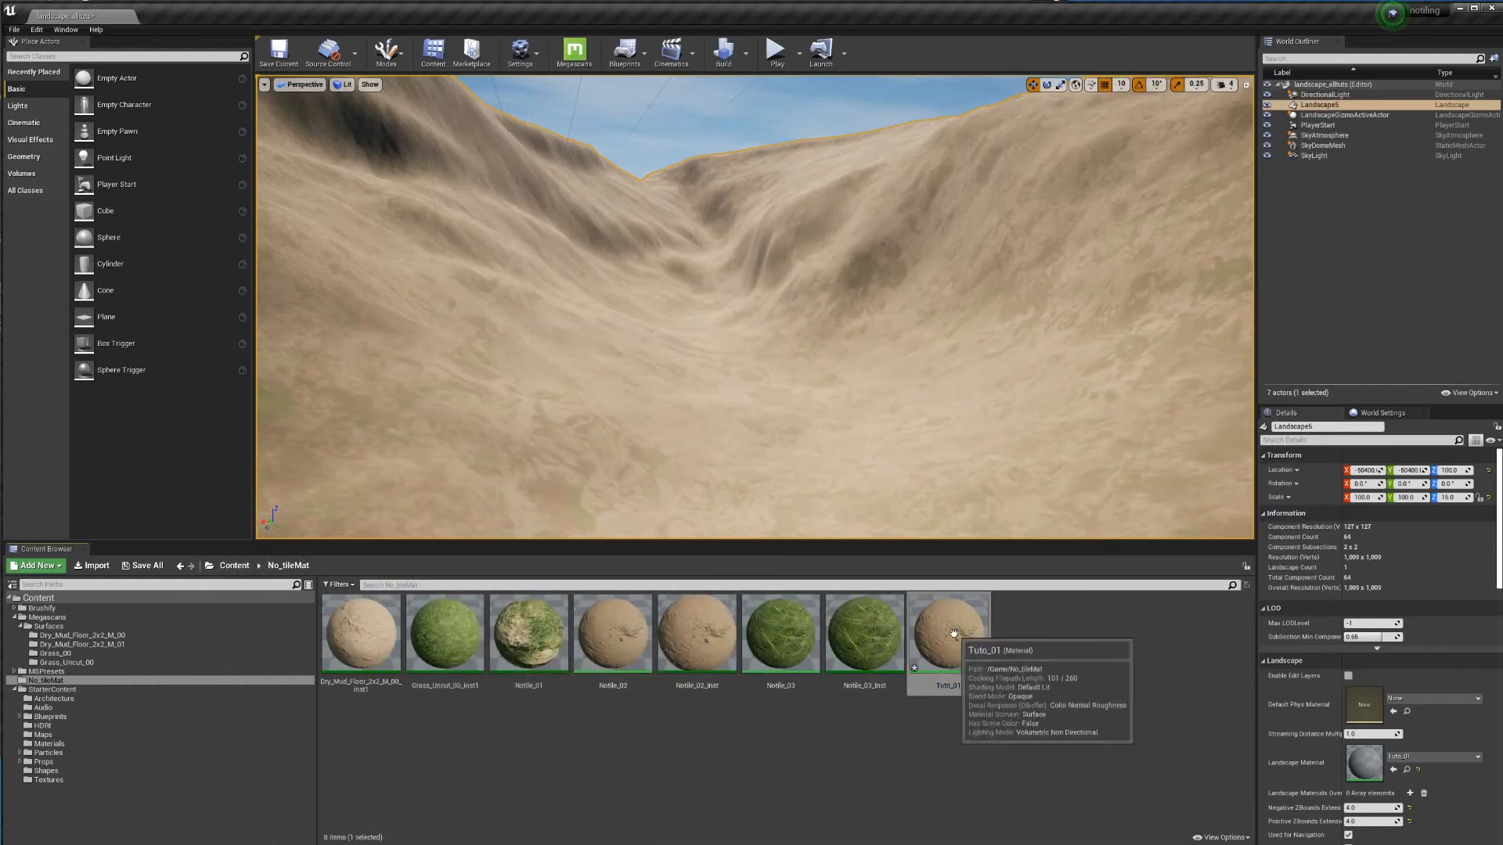
{"action": "right_click", "coordinate": [951, 635]}
{"action": "left_click", "coordinate": [1018, 352]}
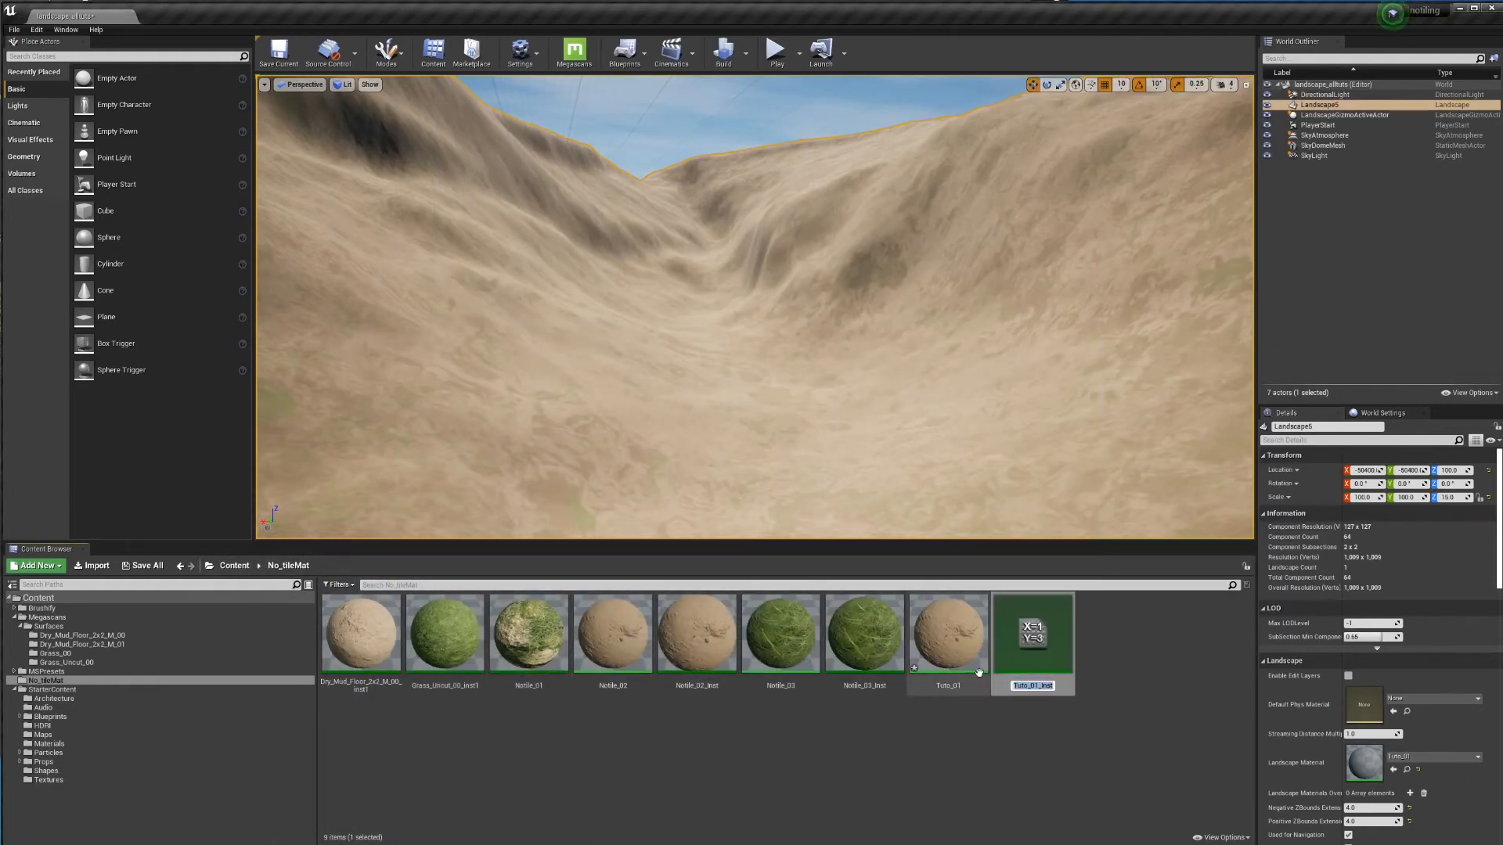
{"action": "key", "text": "Return"}
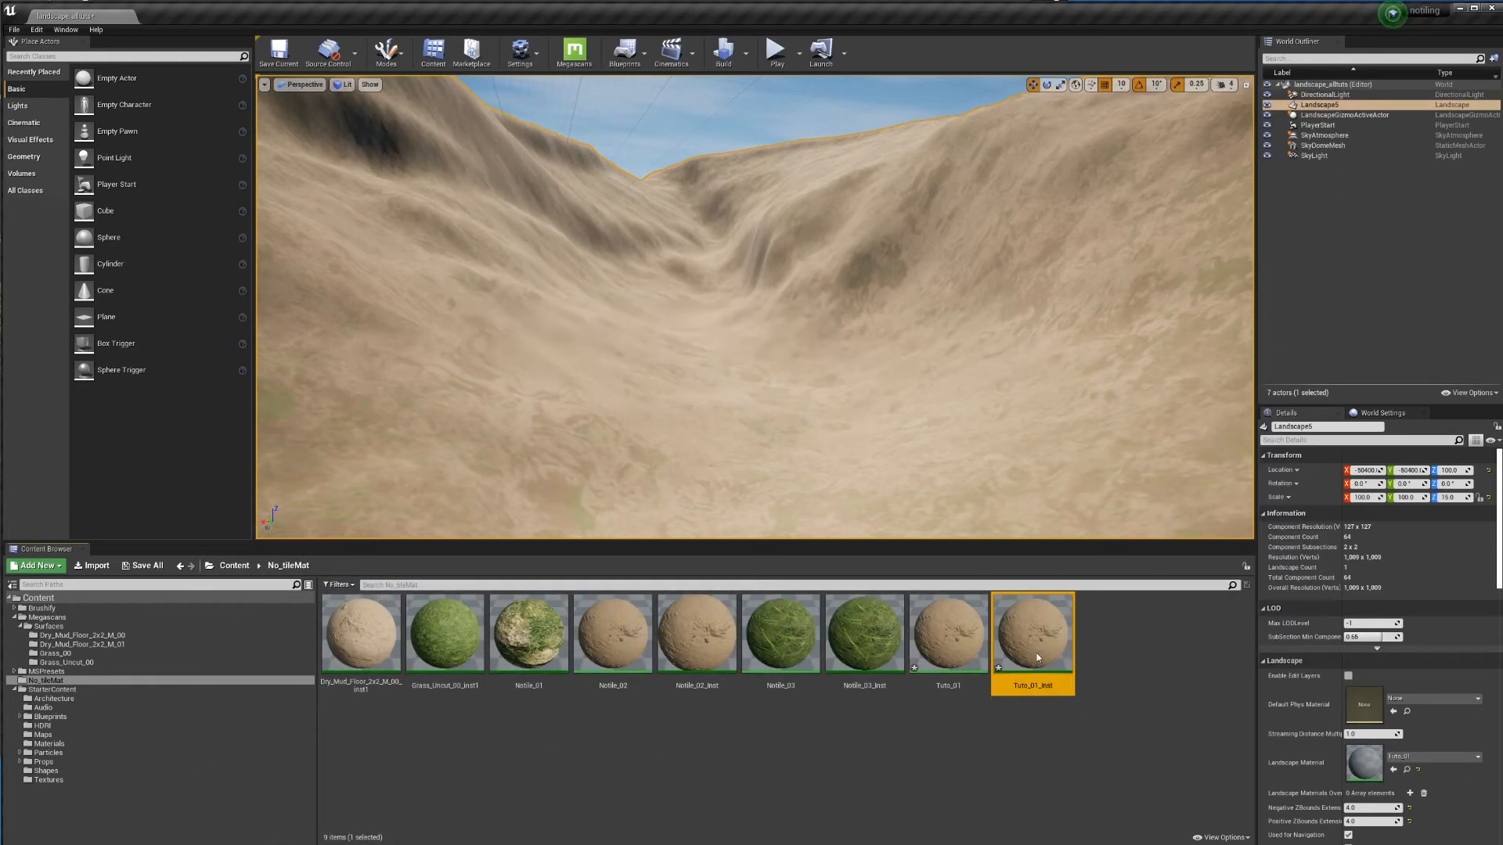
Step: View Tuto_01_Inst's vector parameters, and assign the instance to the landscape as its Landscape Material
{"action": "double_click", "coordinate": [1036, 654]}
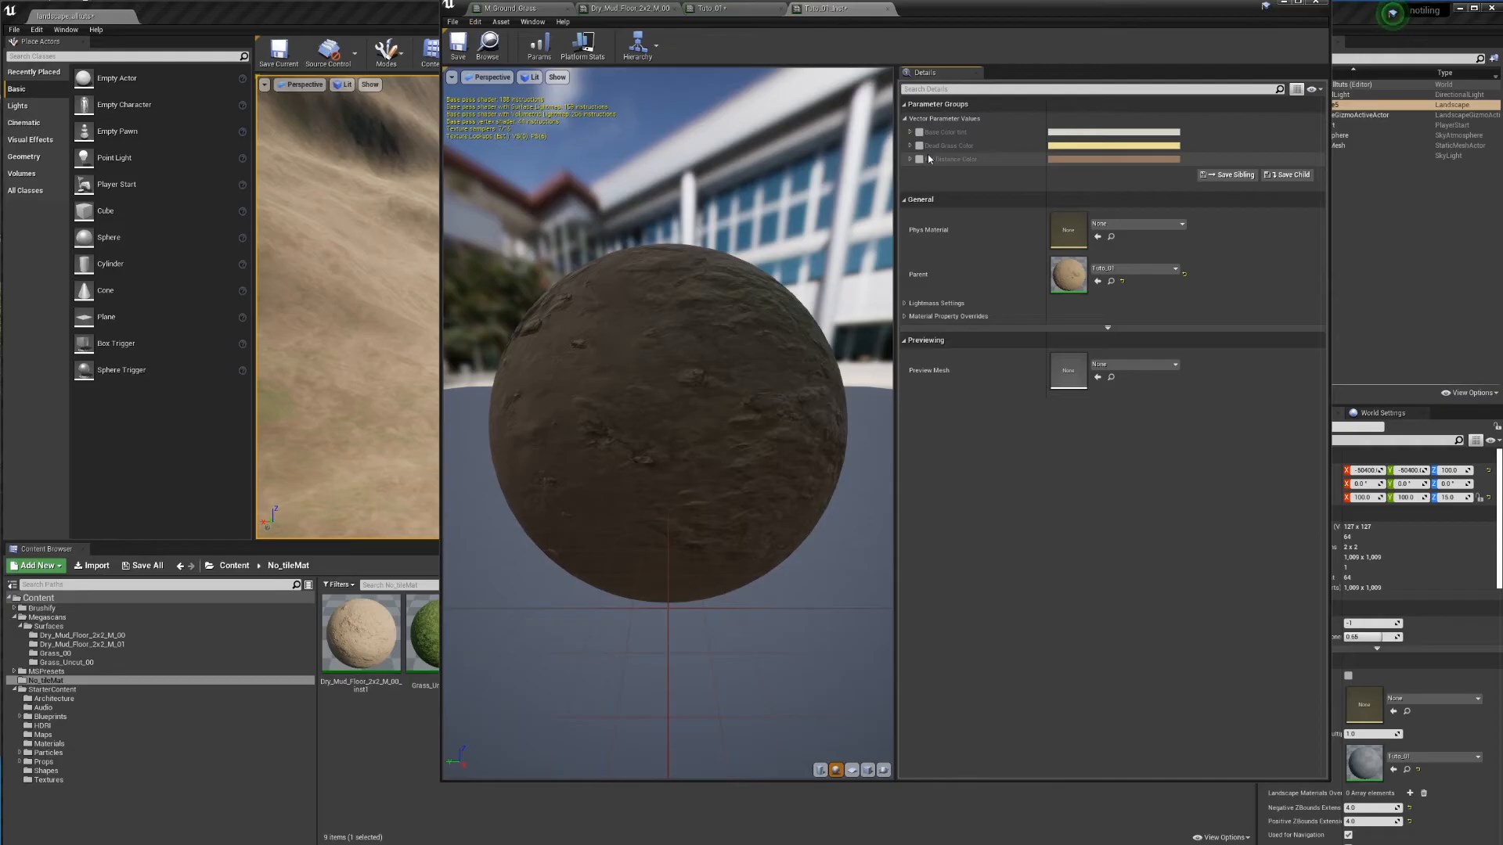
{"action": "left_click_drag", "start_coordinate": [927, 13], "coordinate": [965, 66]}
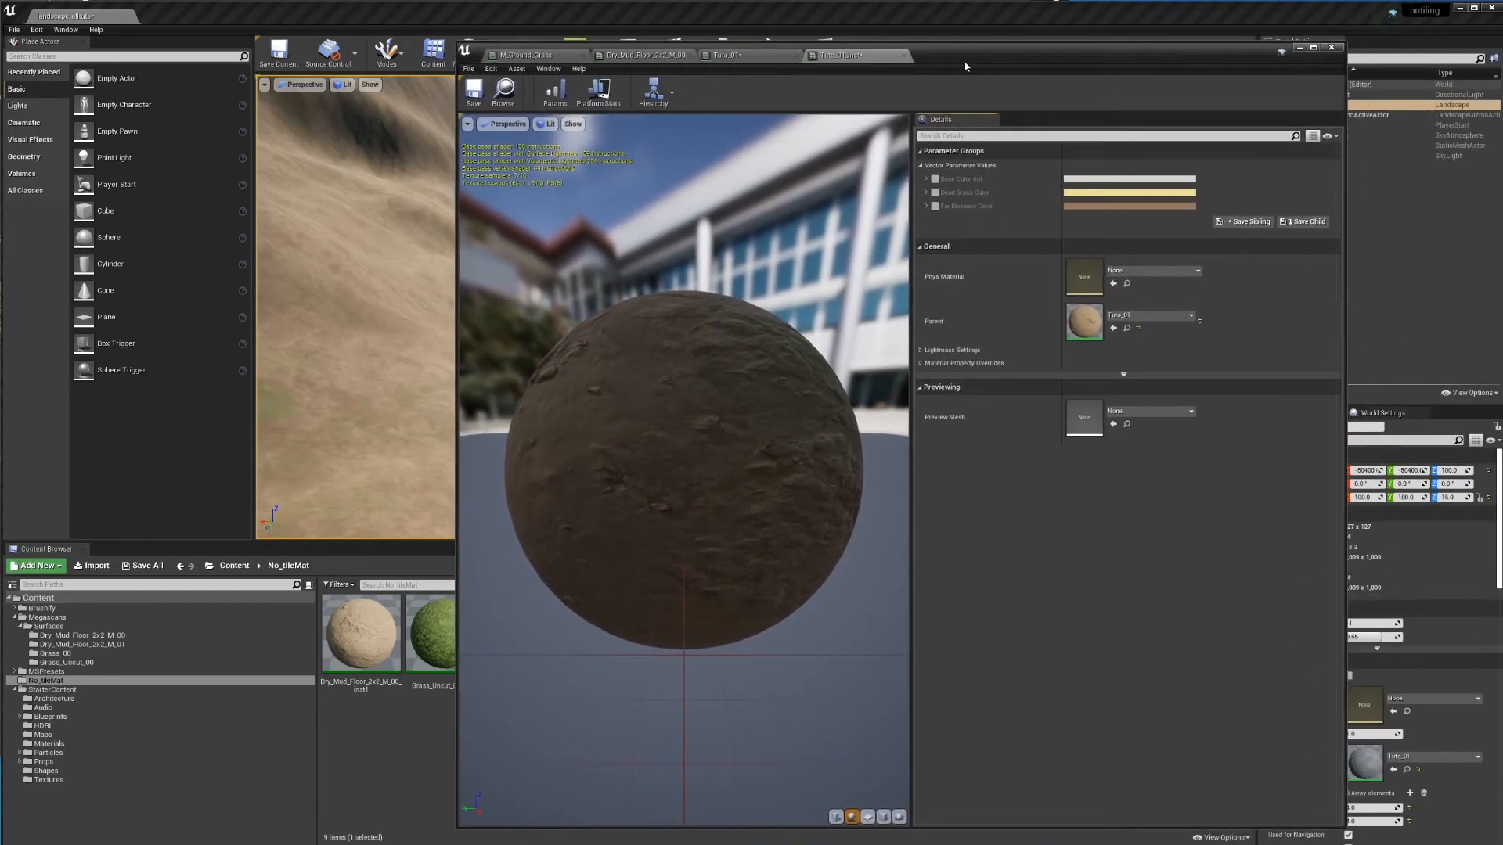
{"action": "left_click", "coordinate": [1298, 53]}
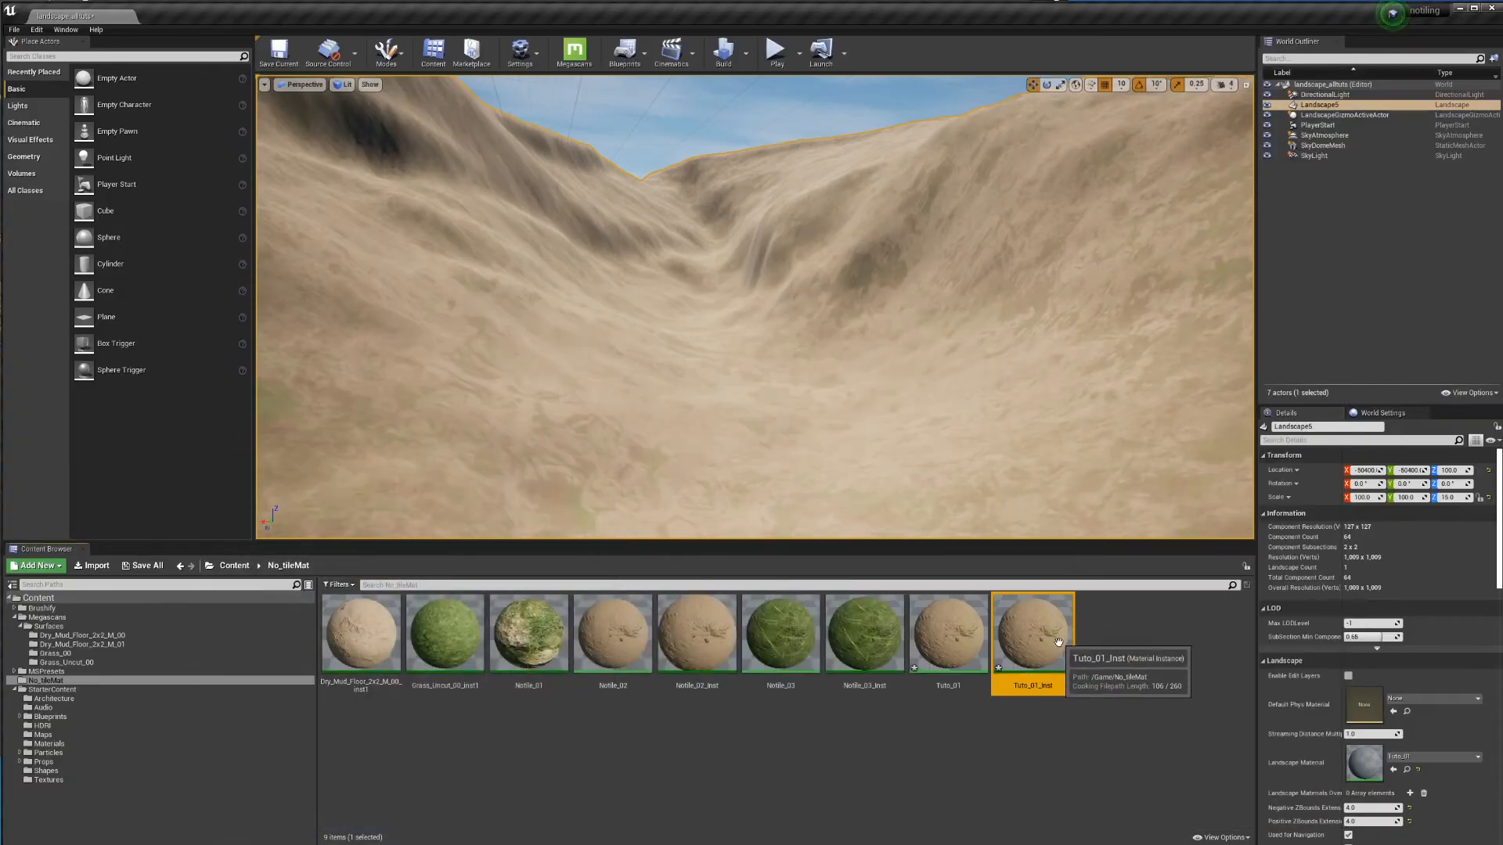
{"action": "left_click_drag", "start_coordinate": [1041, 638], "coordinate": [1370, 764]}
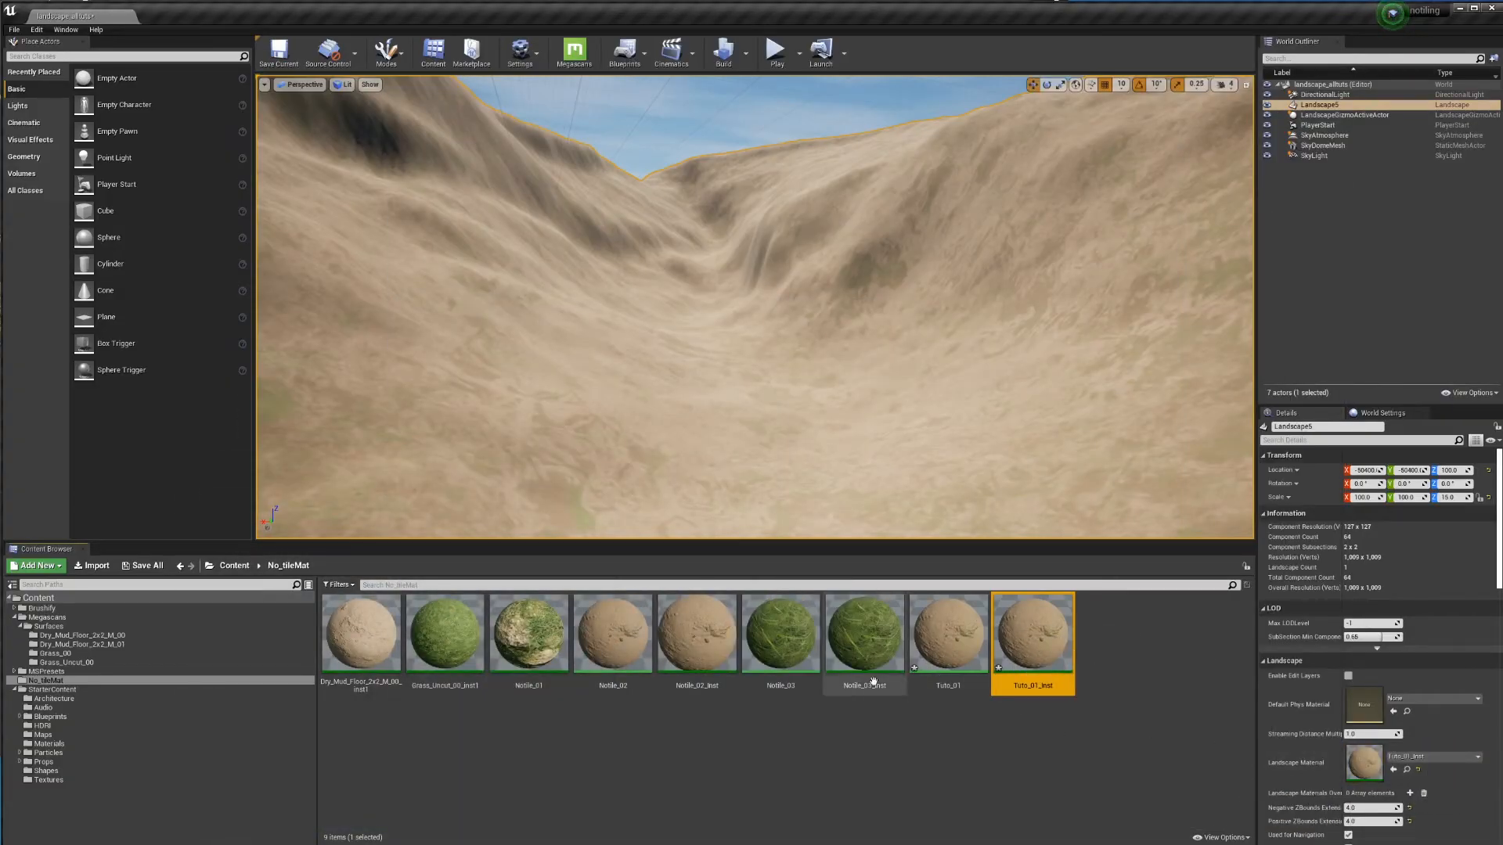
Step: Enable the Dead Grass Color and Far Distance Color overrides in Tuto_01_Inst, and try a dark brown sampled from the preview sphere for Dead Grass Color
{"action": "double_click", "coordinate": [1033, 636]}
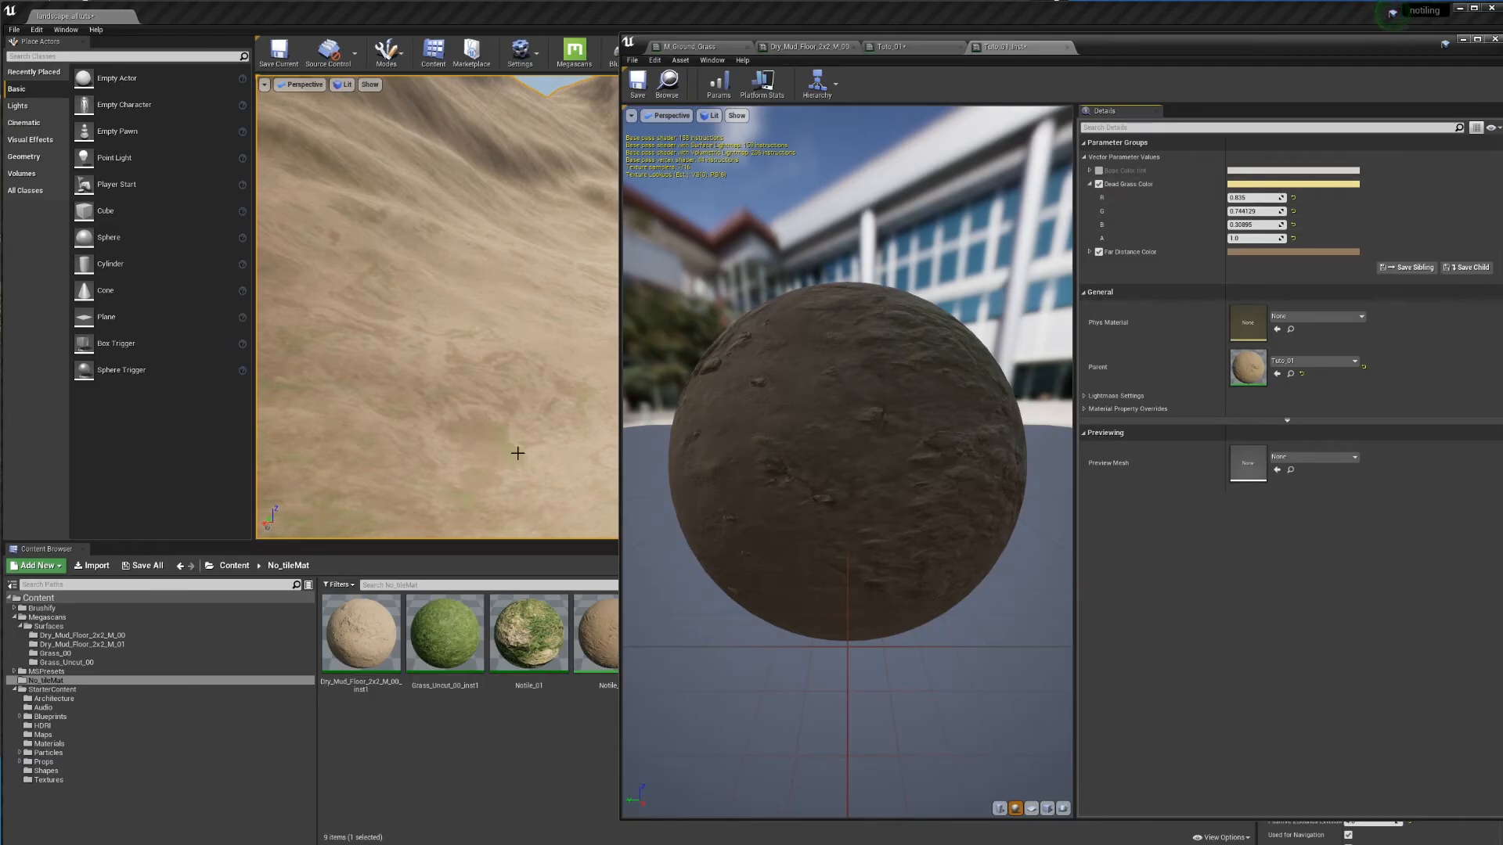
{"action": "left_click", "coordinate": [1340, 184]}
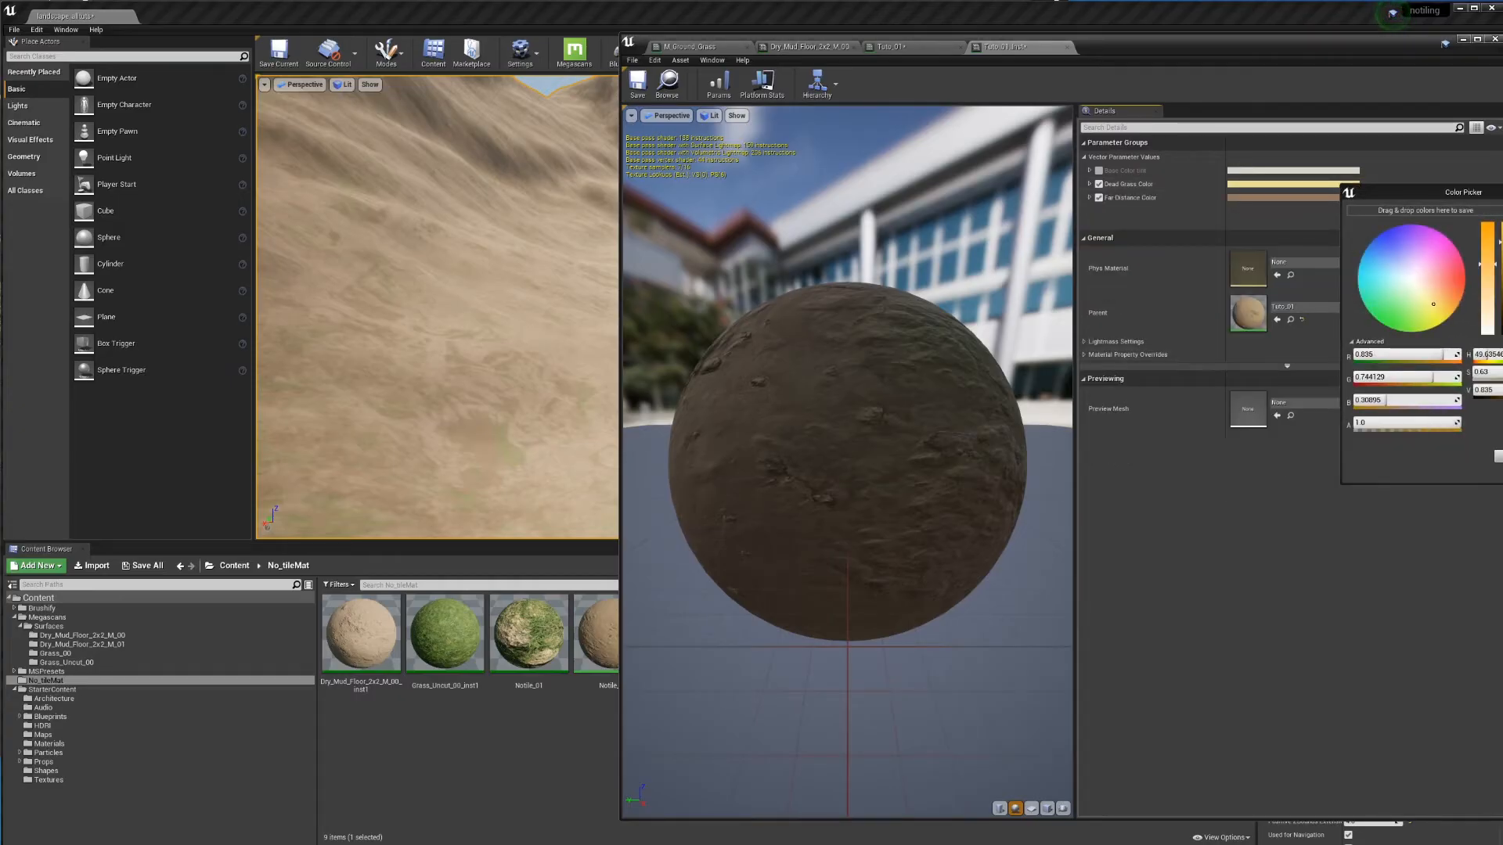
{"action": "left_click", "coordinate": [1501, 322]}
{"action": "left_click", "coordinate": [778, 399]}
{"action": "mouse_move", "coordinate": [777, 399]}
{"action": "right_mouse_down"}
{"action": "mouse_move", "coordinate": [783, 461]}
{"action": "mouse_move", "coordinate": [778, 391]}
{"action": "right_mouse_up"}
{"action": "right_click_drag", "start_coordinate": [749, 484], "coordinate": [749, 446]}
{"action": "left_click_drag", "start_coordinate": [758, 464], "coordinate": [916, 478]}
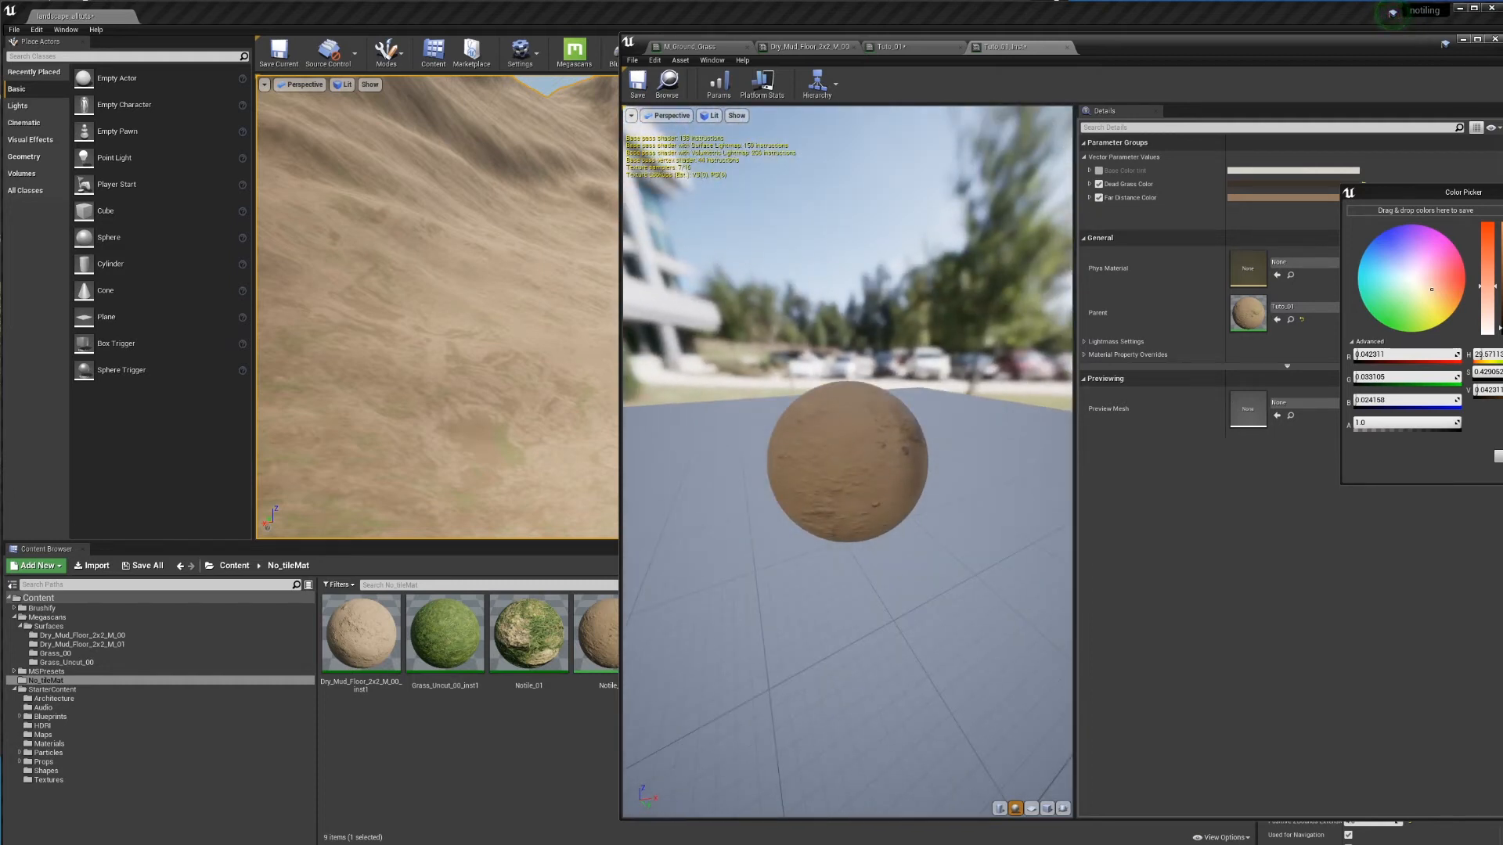
Step: Resample Dead Grass Color from the lit side of the preview sphere to a lighter brown and accept the color
{"action": "left_click", "coordinate": [1500, 322]}
{"action": "left_click", "coordinate": [842, 421]}
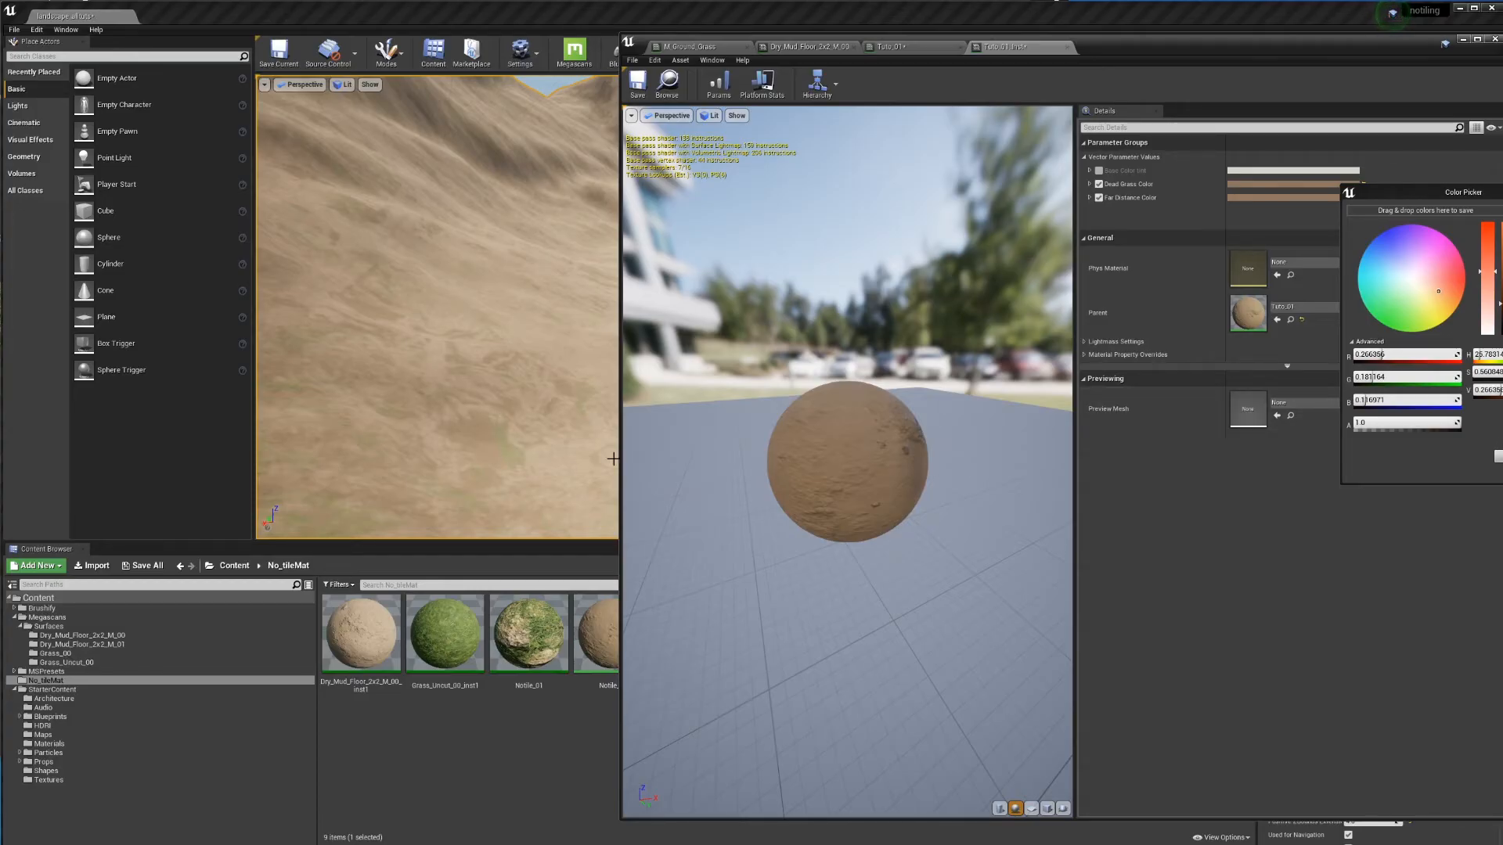
{"action": "left_click_drag", "start_coordinate": [1489, 190], "coordinate": [1216, 200]}
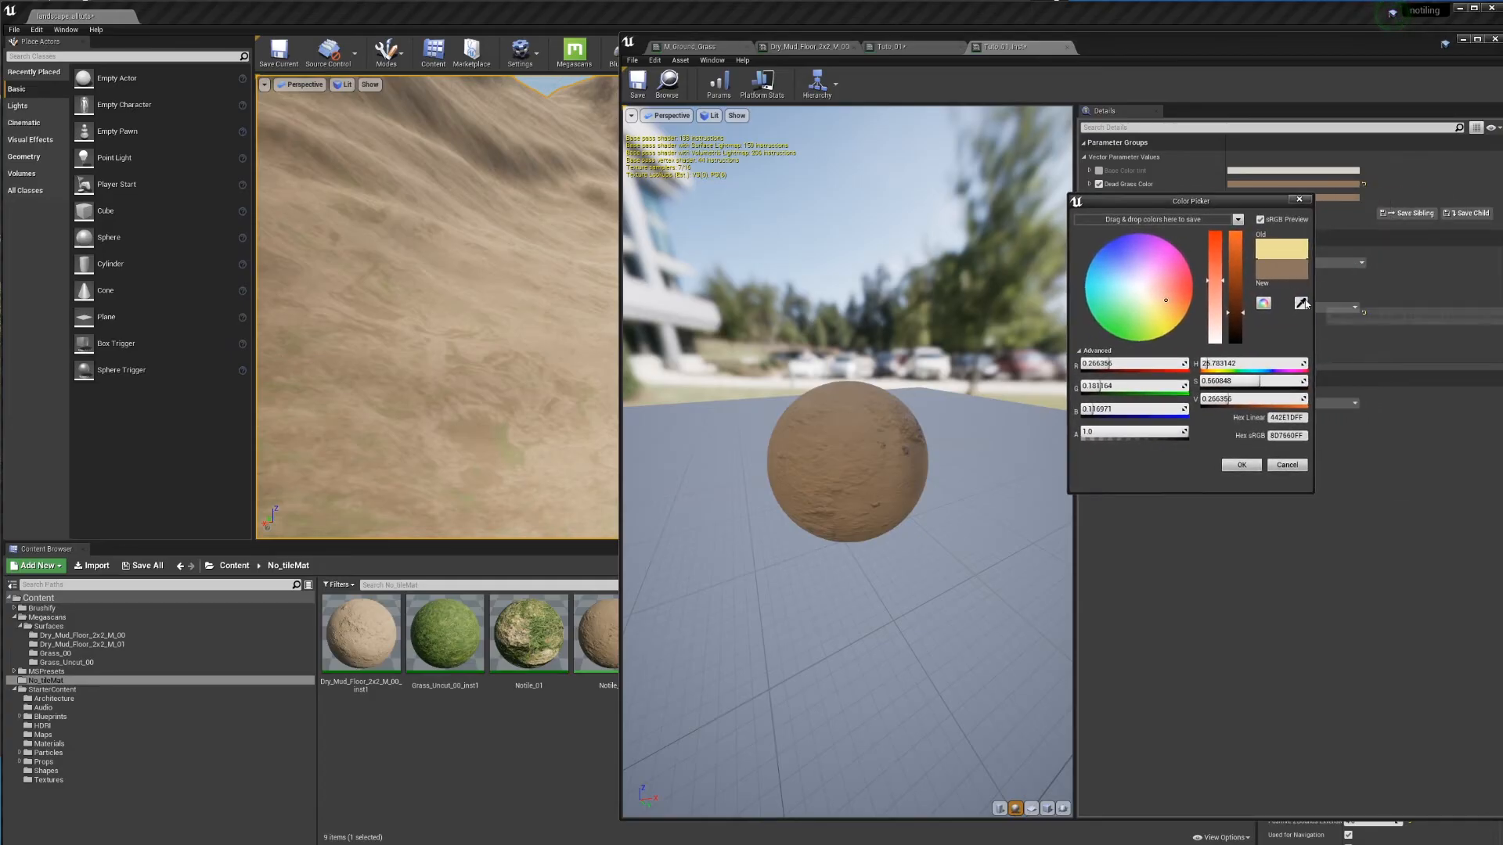
{"action": "left_click", "coordinate": [853, 468]}
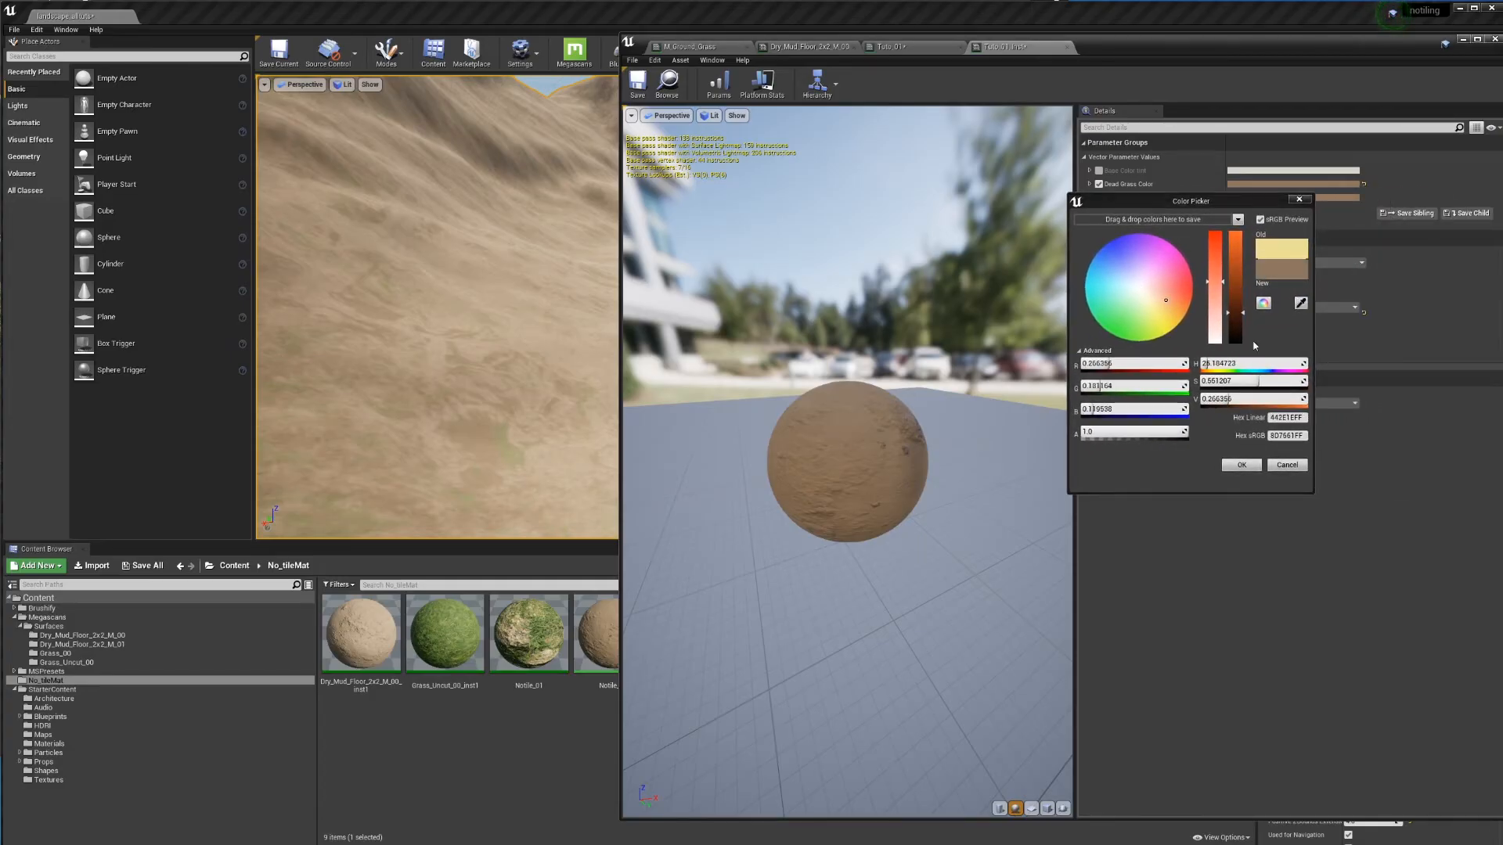
{"action": "left_click", "coordinate": [1222, 206]}
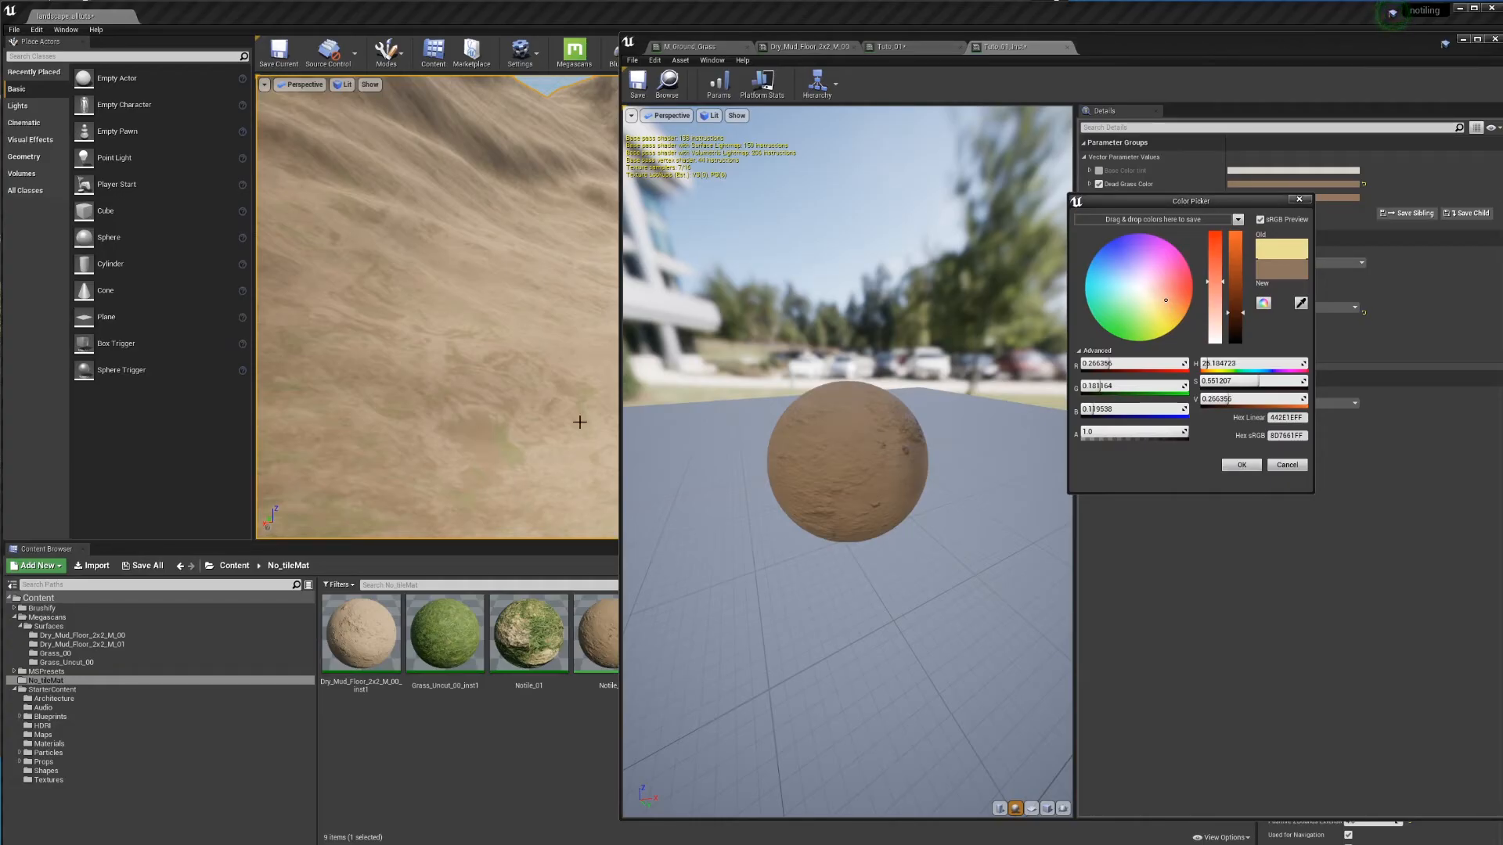
{"action": "left_click", "coordinate": [1240, 465]}
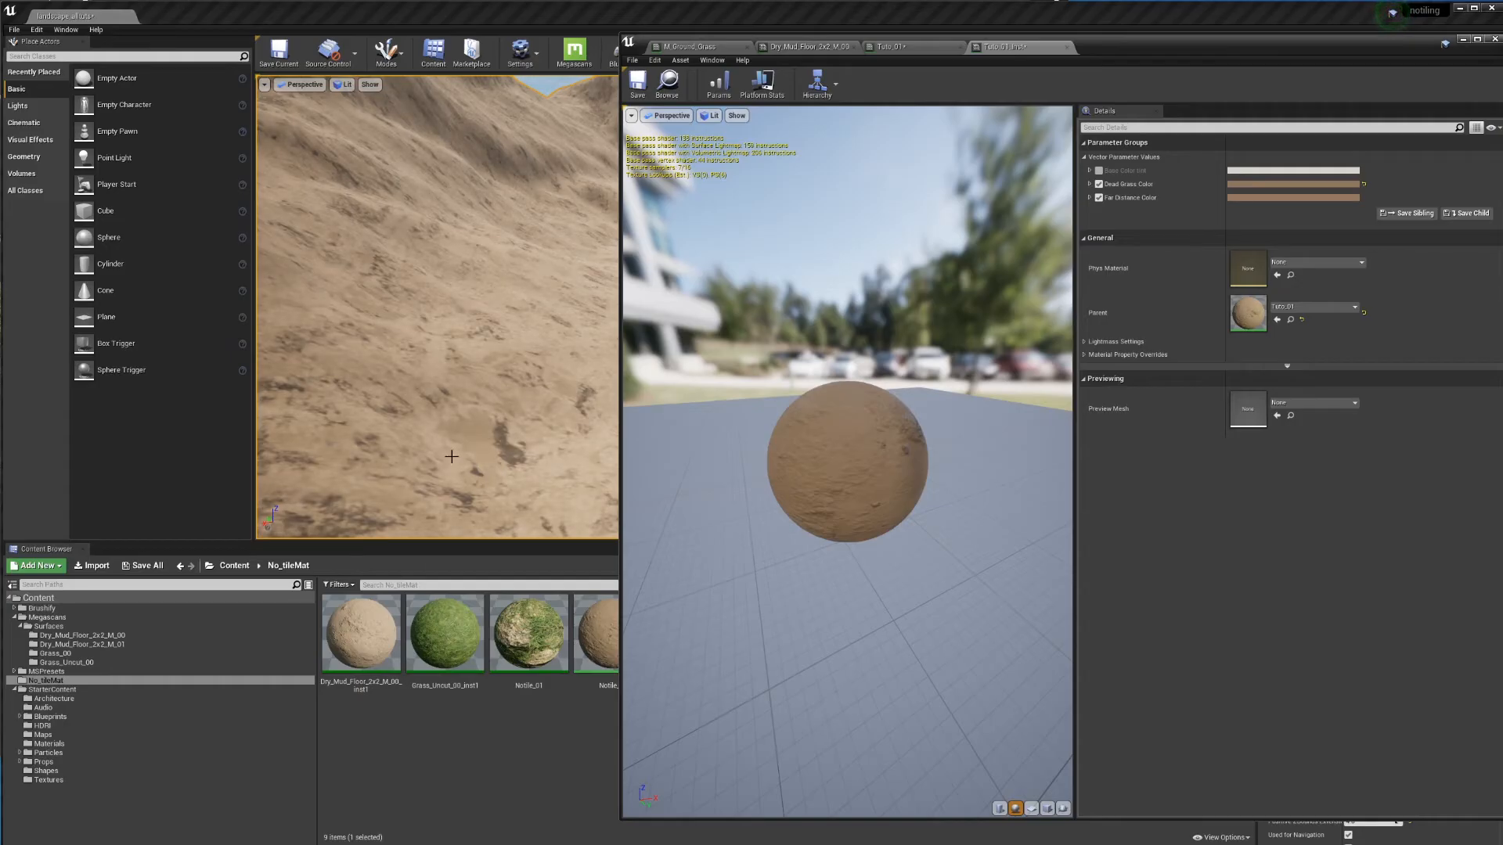
Step: Raise the Dead Grass Color's value to 0.802083 in Tuto_01_Inst, and inspect the landscape from several viewpoints
{"action": "mouse_move", "coordinate": [1163, 55]}
{"action": "left_mouse_down"}
{"action": "mouse_move", "coordinate": [968, 724]}
{"action": "mouse_move", "coordinate": [943, 691]}
{"action": "mouse_move", "coordinate": [1137, 102]}
{"action": "mouse_move", "coordinate": [1119, 66]}
{"action": "mouse_move", "coordinate": [1142, 61]}
{"action": "left_mouse_up"}
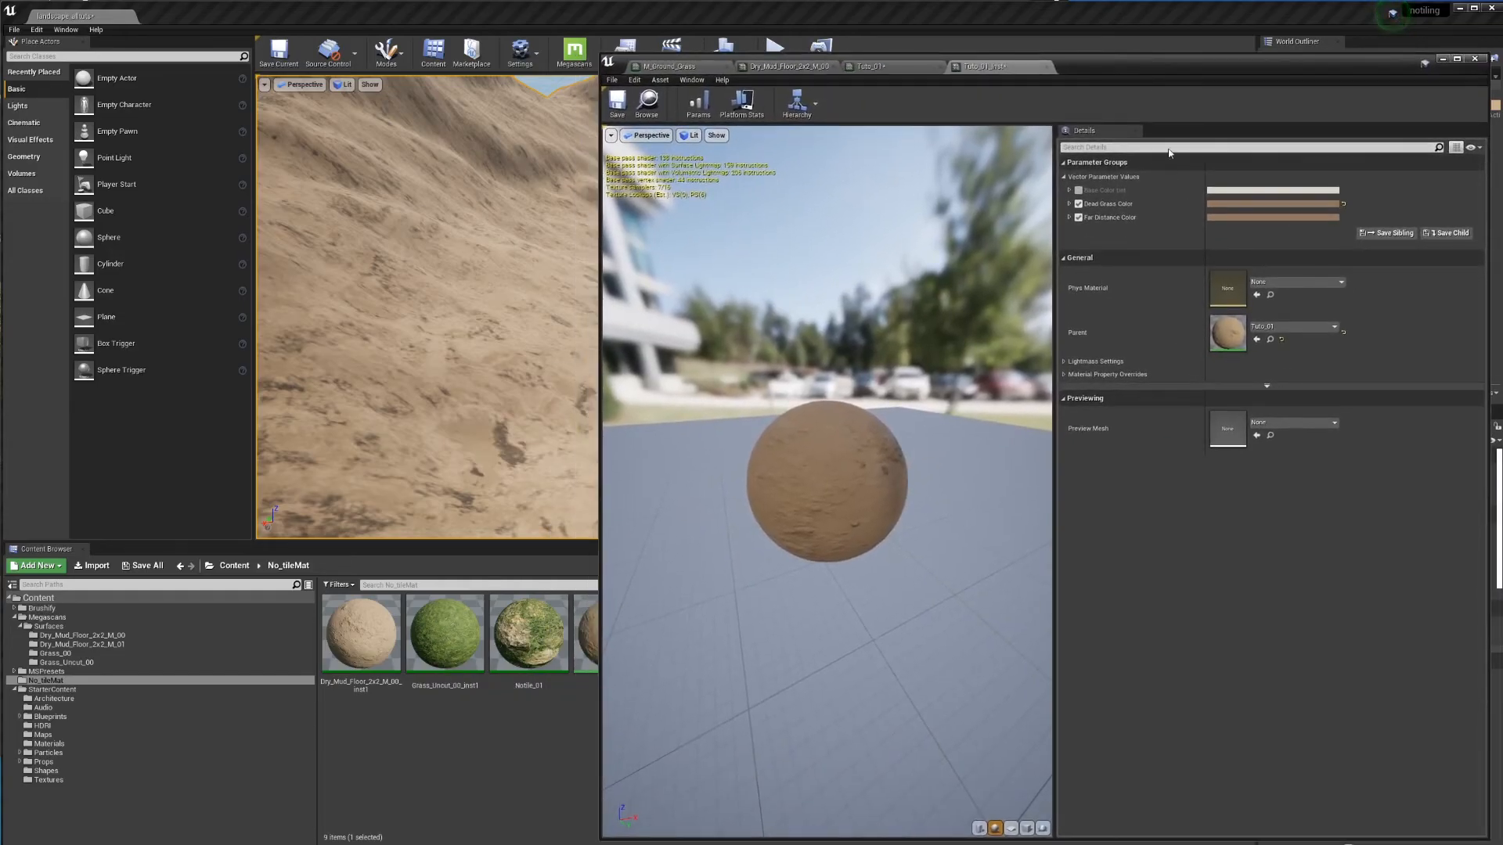
{"action": "left_click", "coordinate": [1223, 204]}
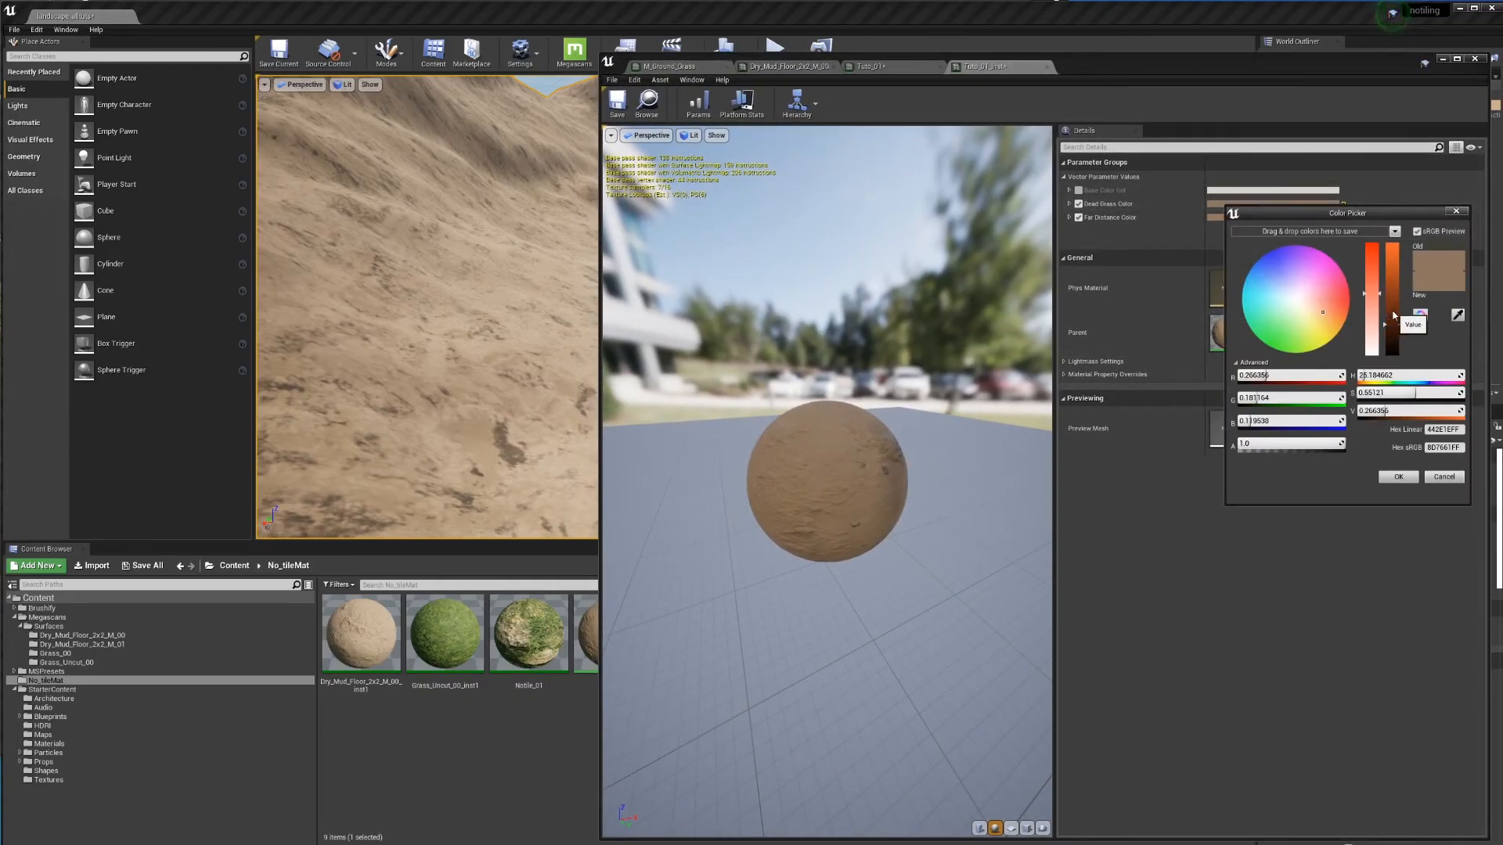
{"action": "left_click_drag", "start_coordinate": [1393, 325], "coordinate": [1393, 289]}
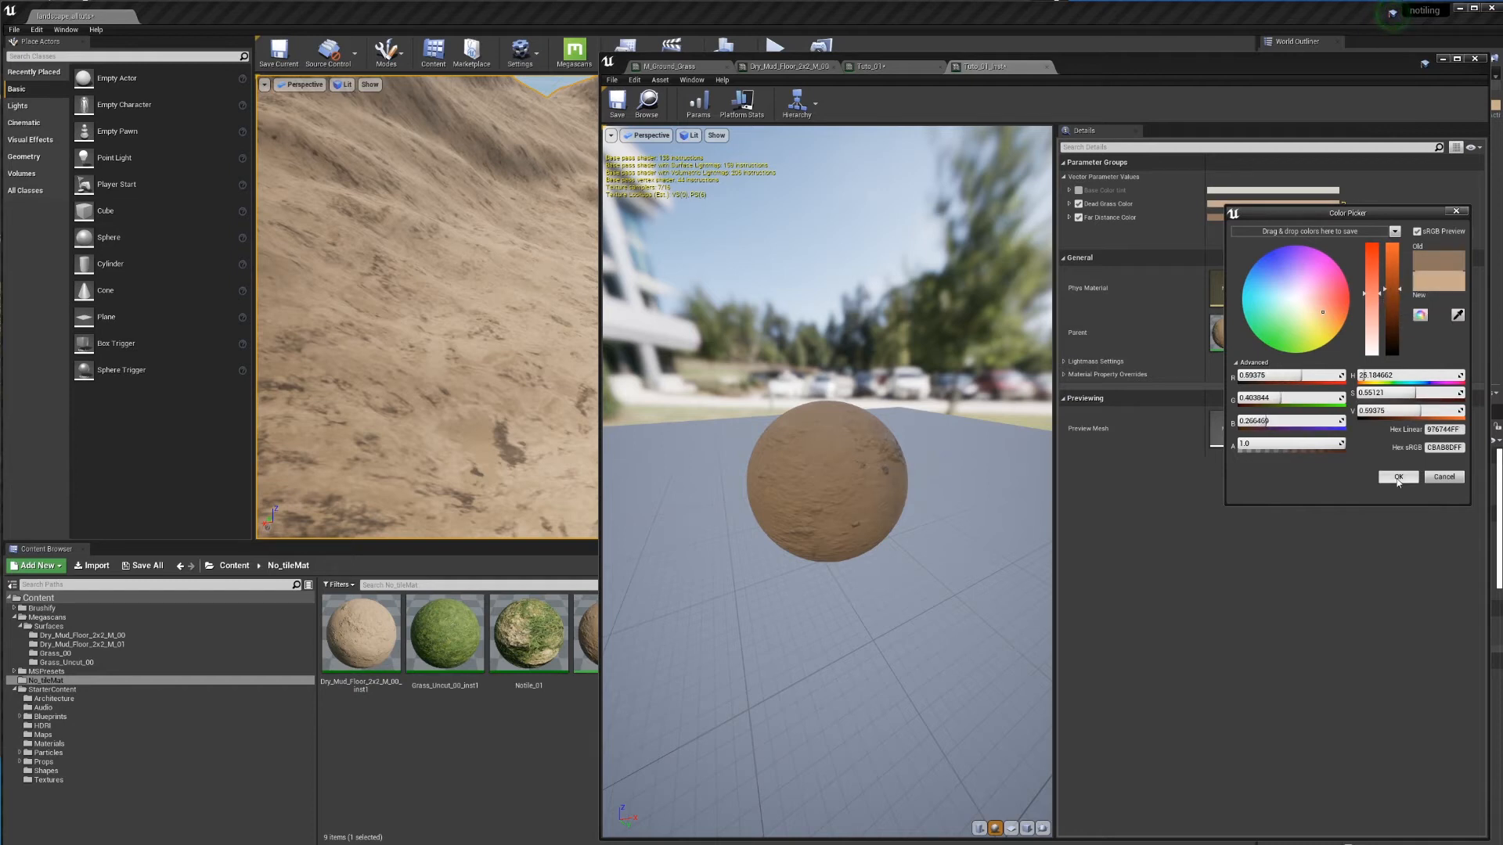
{"action": "left_click_drag", "start_coordinate": [1383, 216], "coordinate": [1206, 214]}
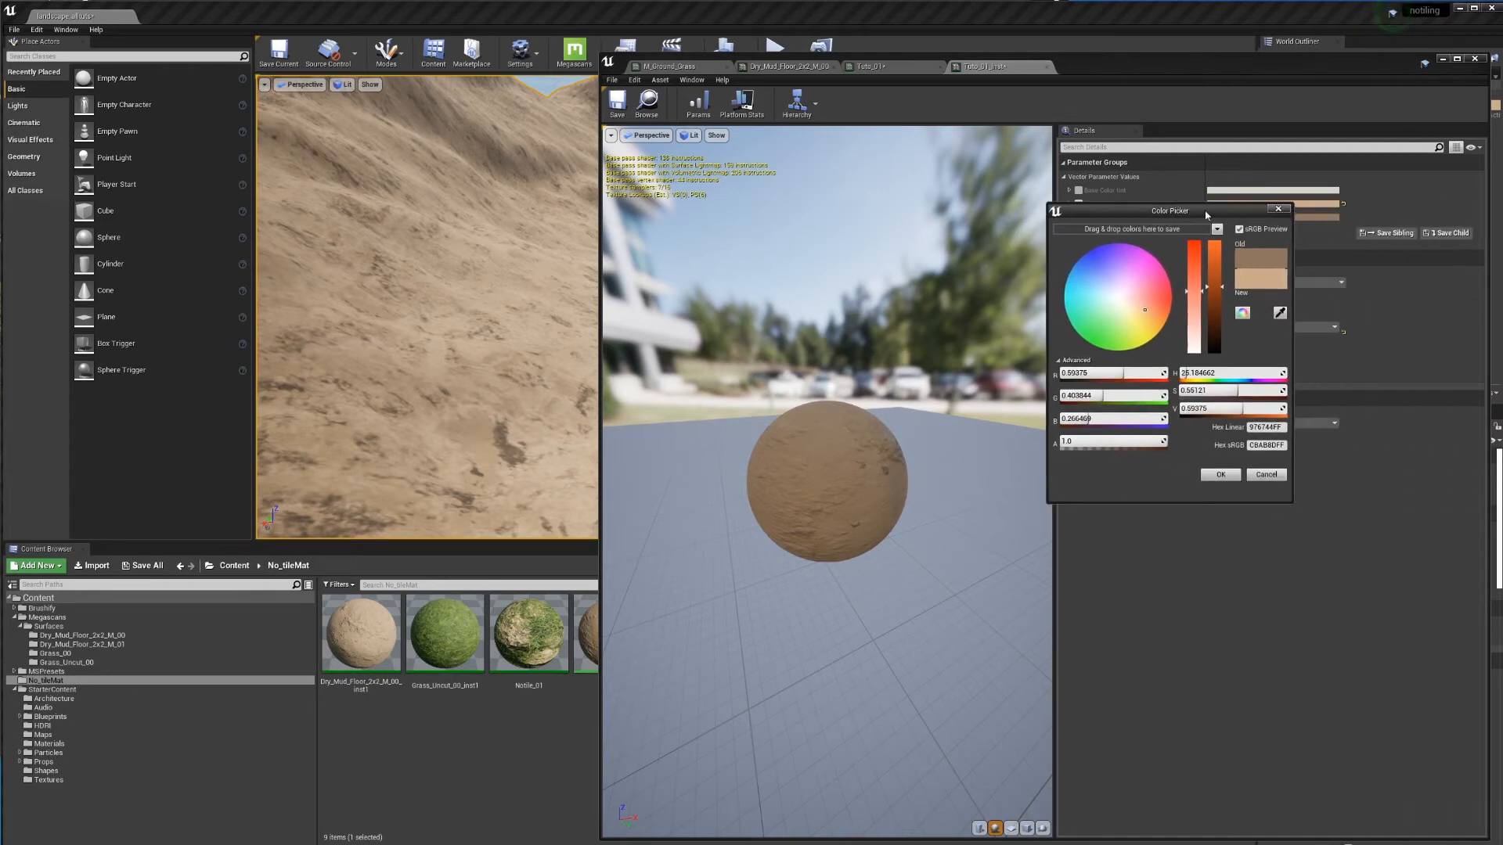
{"action": "left_click_drag", "start_coordinate": [1214, 307], "coordinate": [1213, 291]}
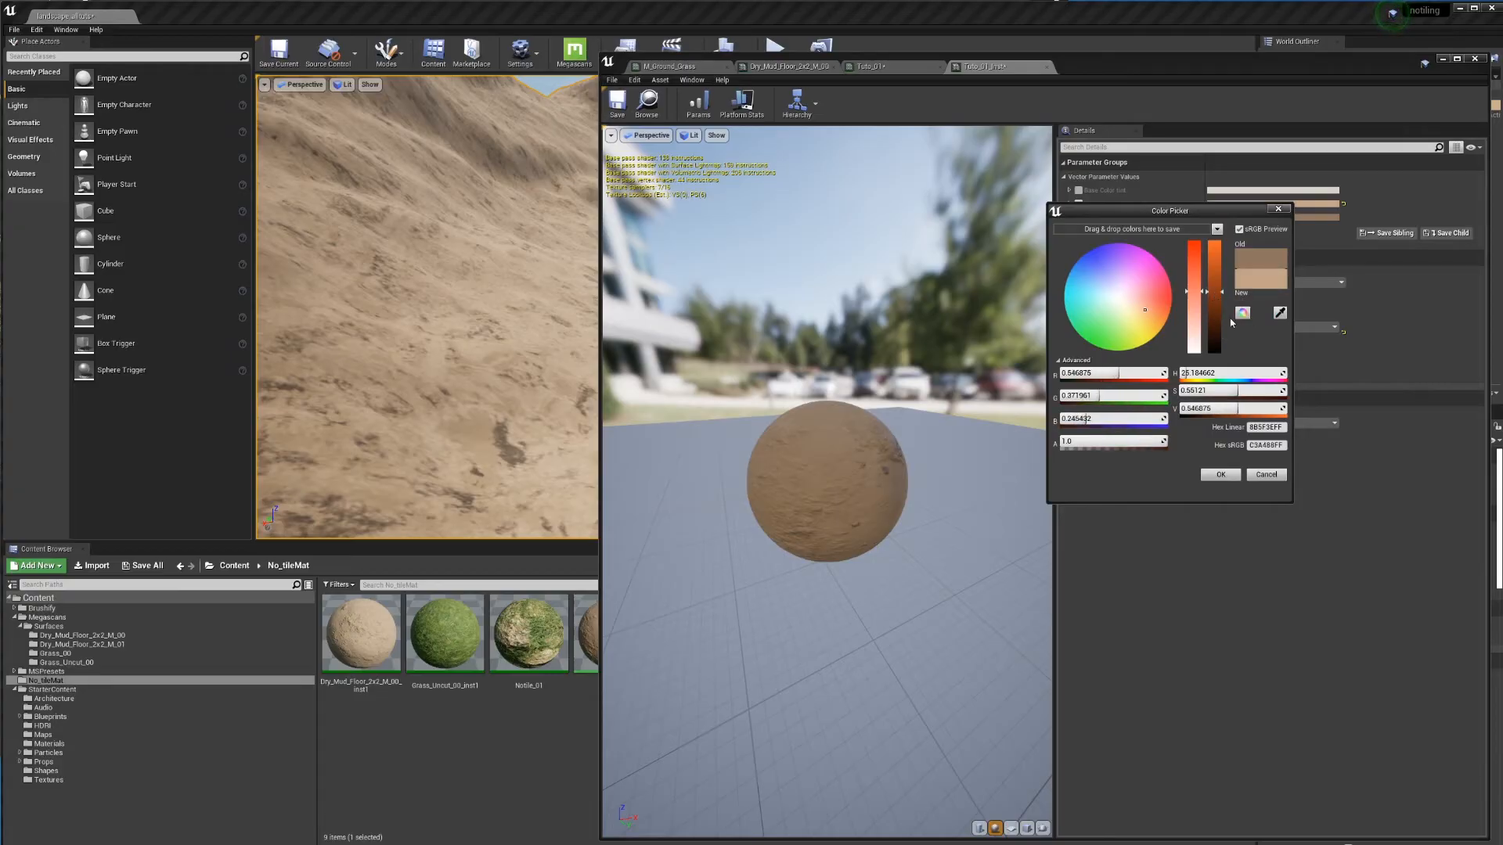
{"action": "left_click", "coordinate": [1223, 476]}
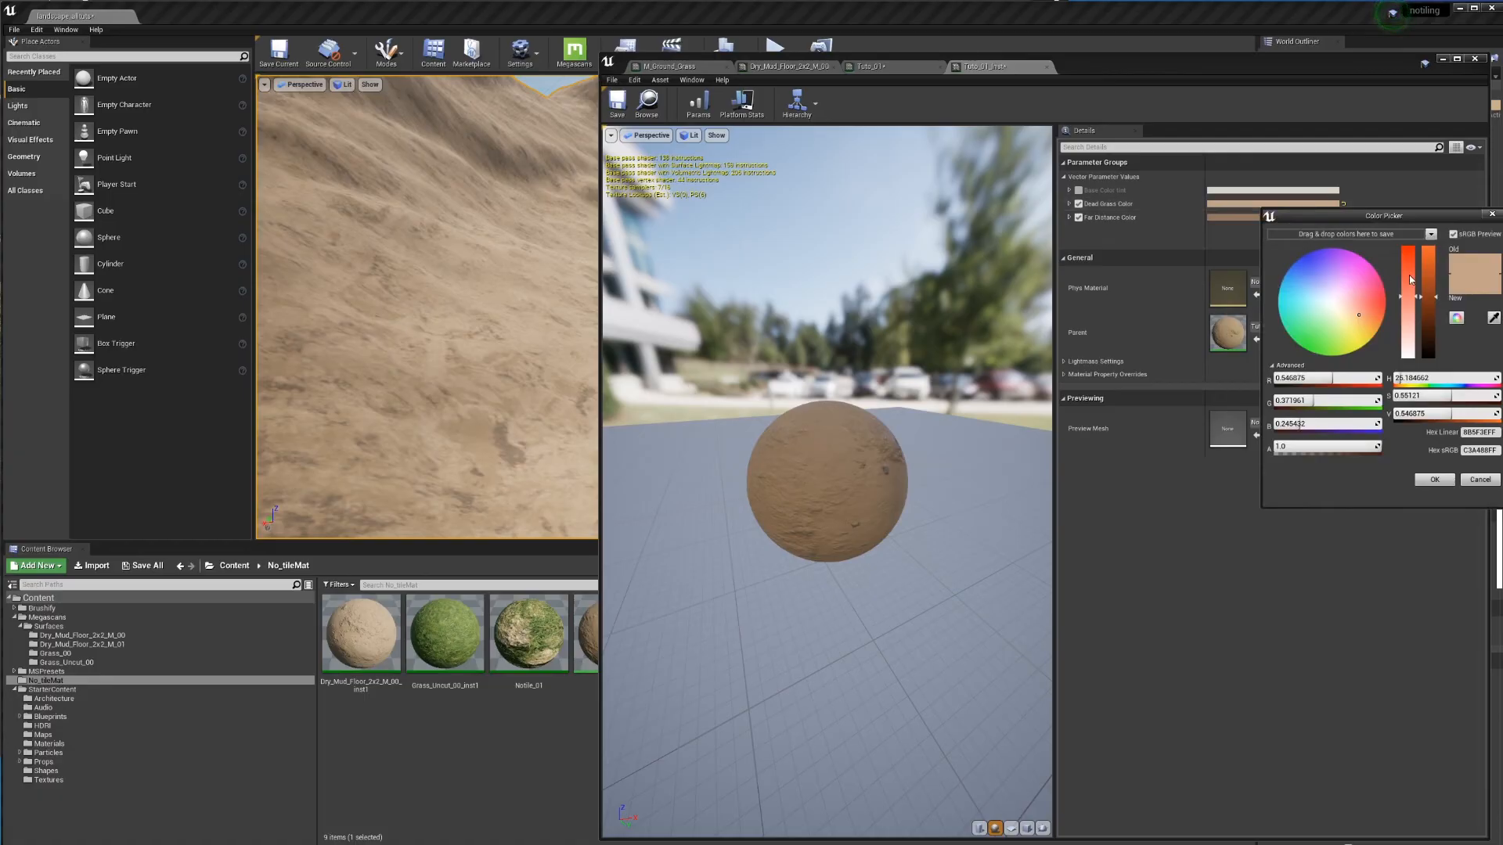
{"action": "left_click_drag", "start_coordinate": [1428, 274], "coordinate": [1262, 227]}
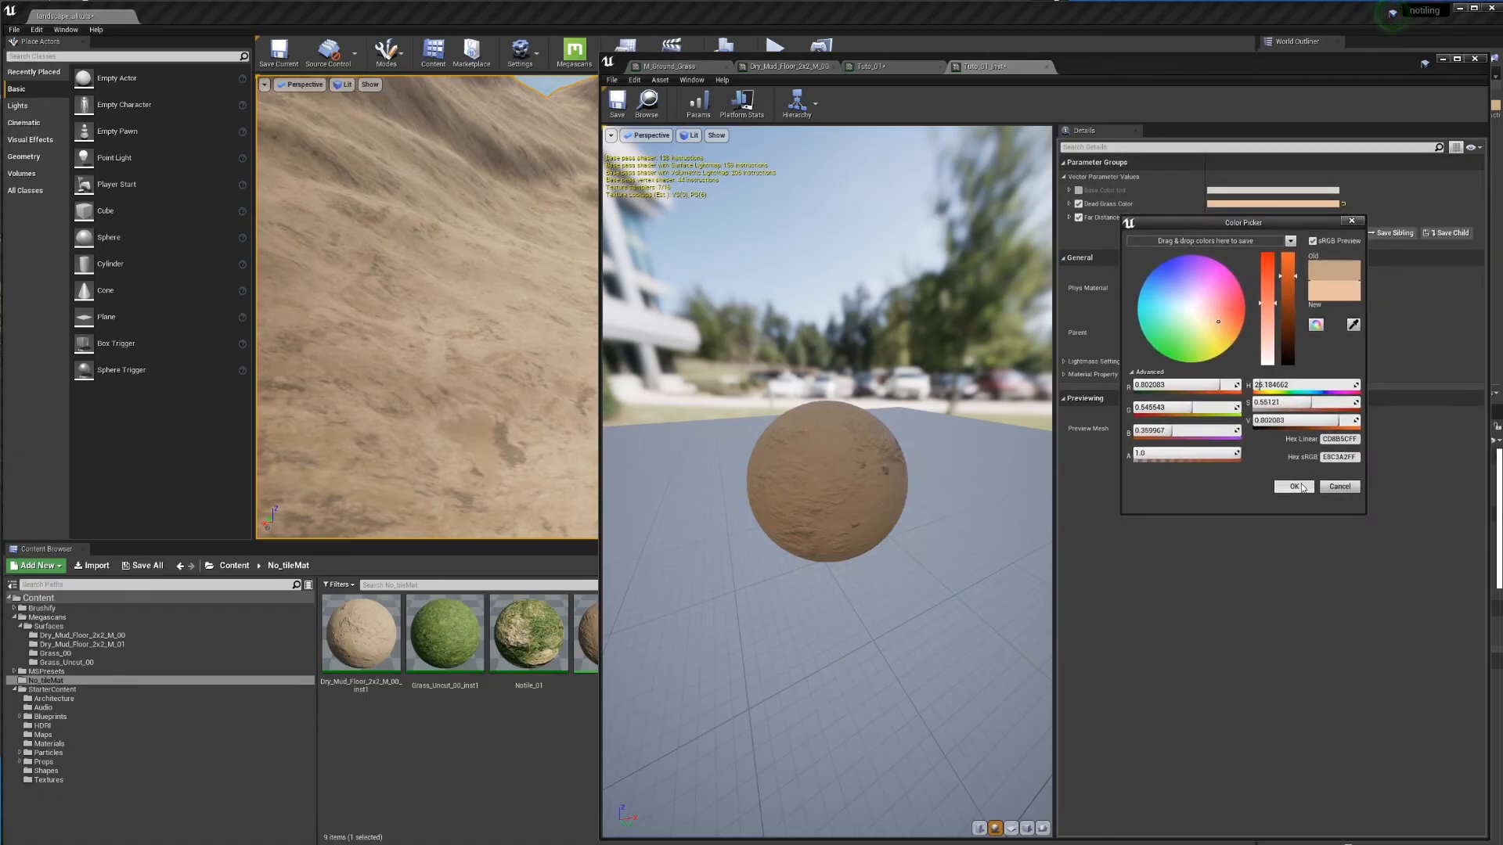
{"action": "left_click", "coordinate": [1294, 486]}
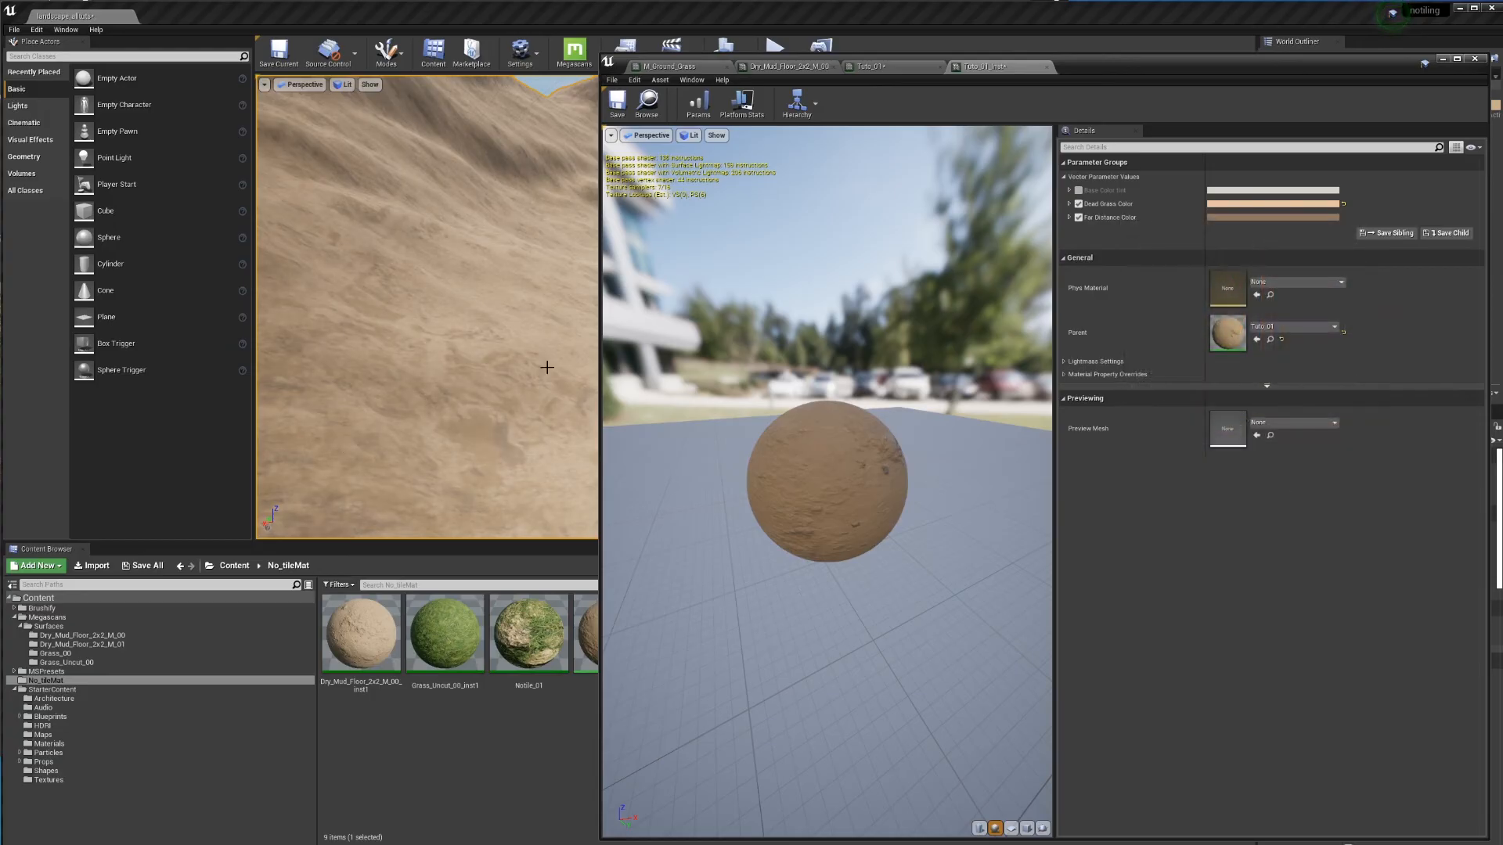
{"action": "left_click", "coordinate": [1441, 59]}
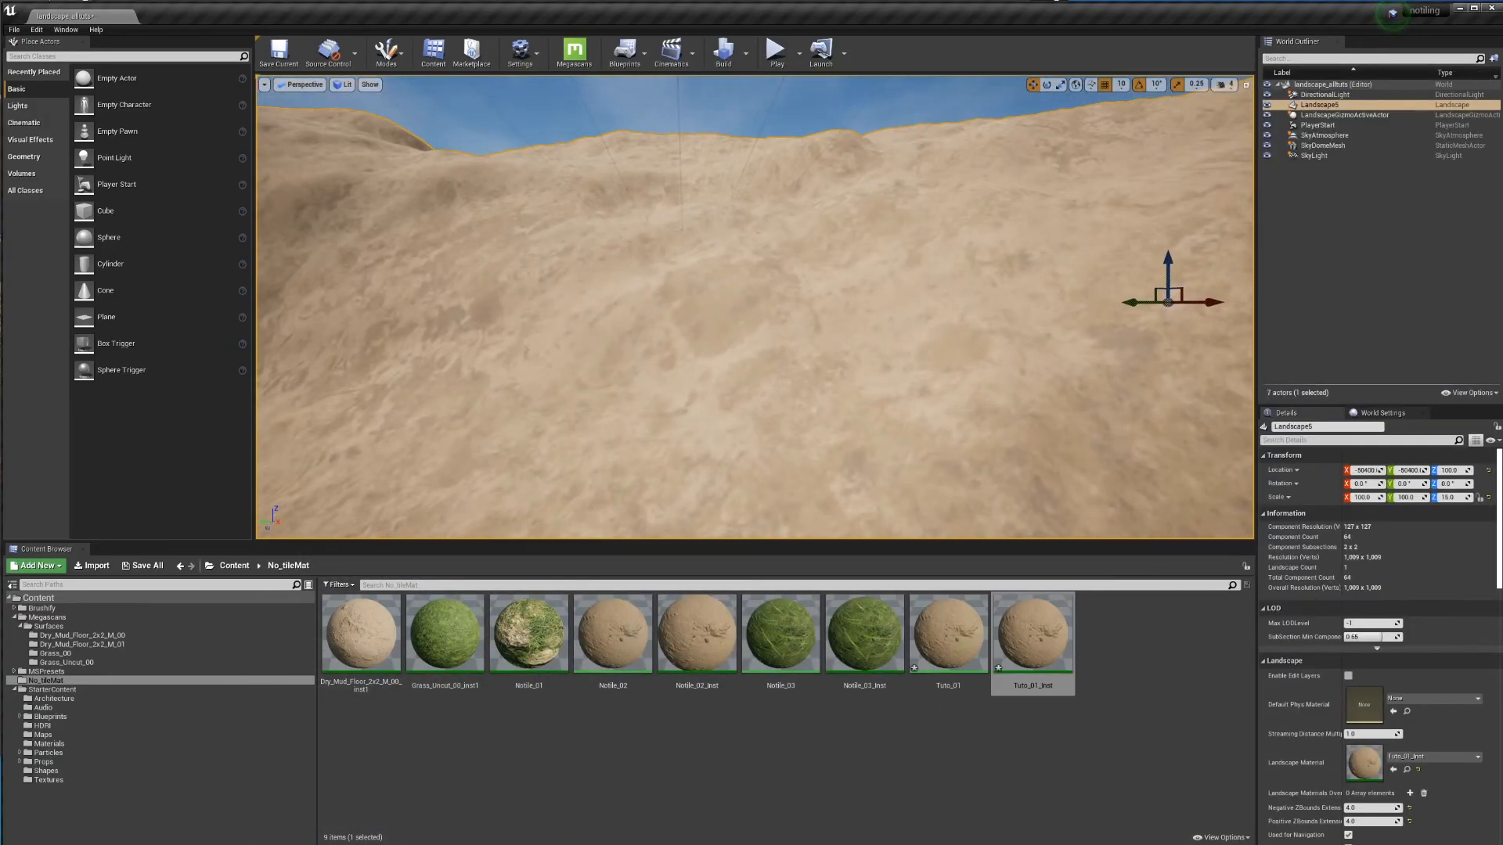
{"action": "right_click_drag", "start_coordinate": [665, 144], "coordinate": [852, 342]}
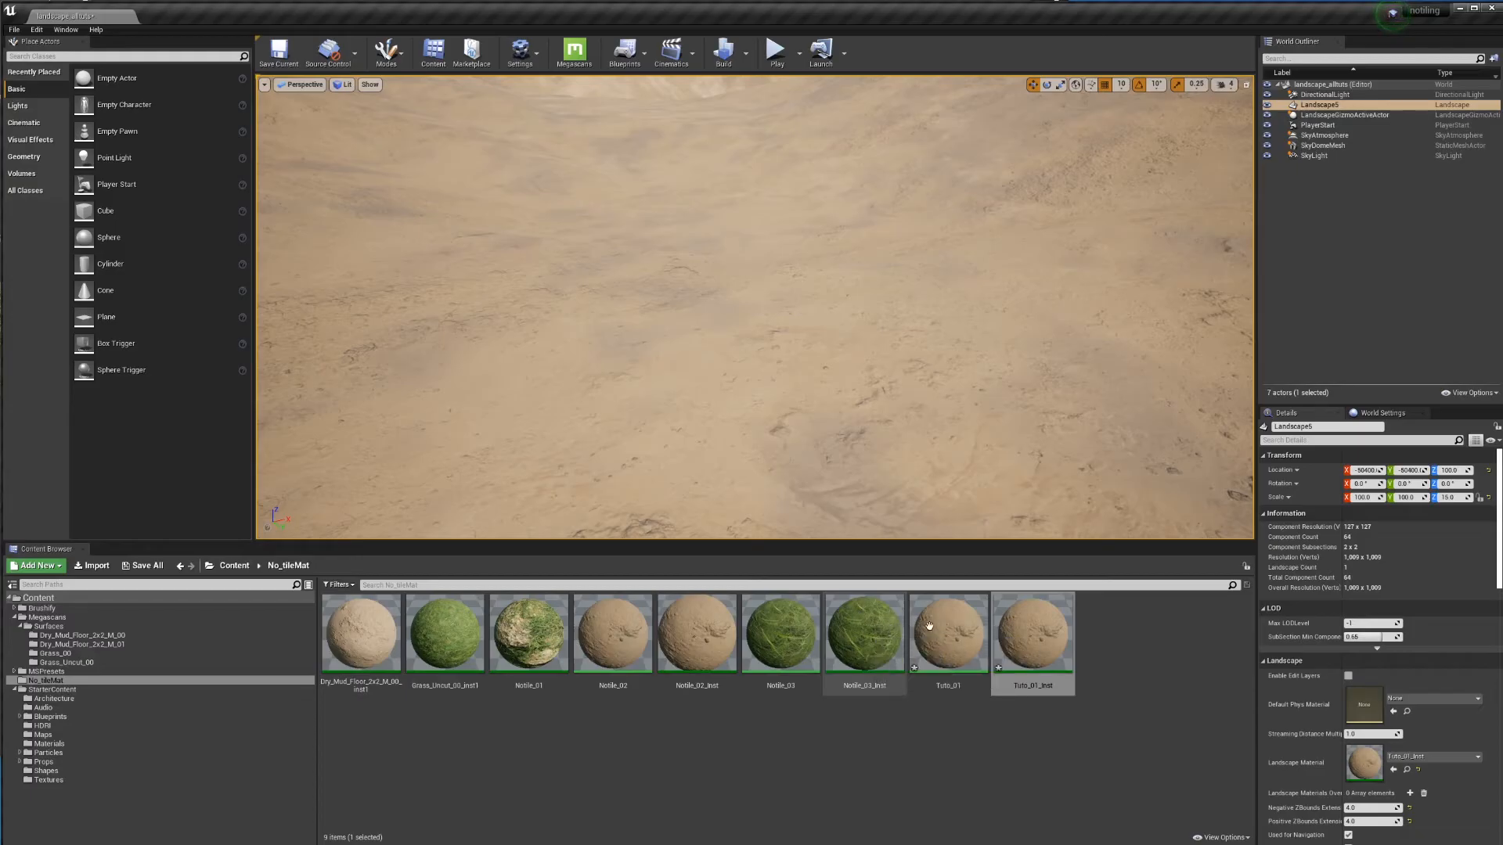
Step: Open the parent material Tuto_01 and examine the layout of its node groups
{"action": "left_click", "coordinate": [950, 635]}
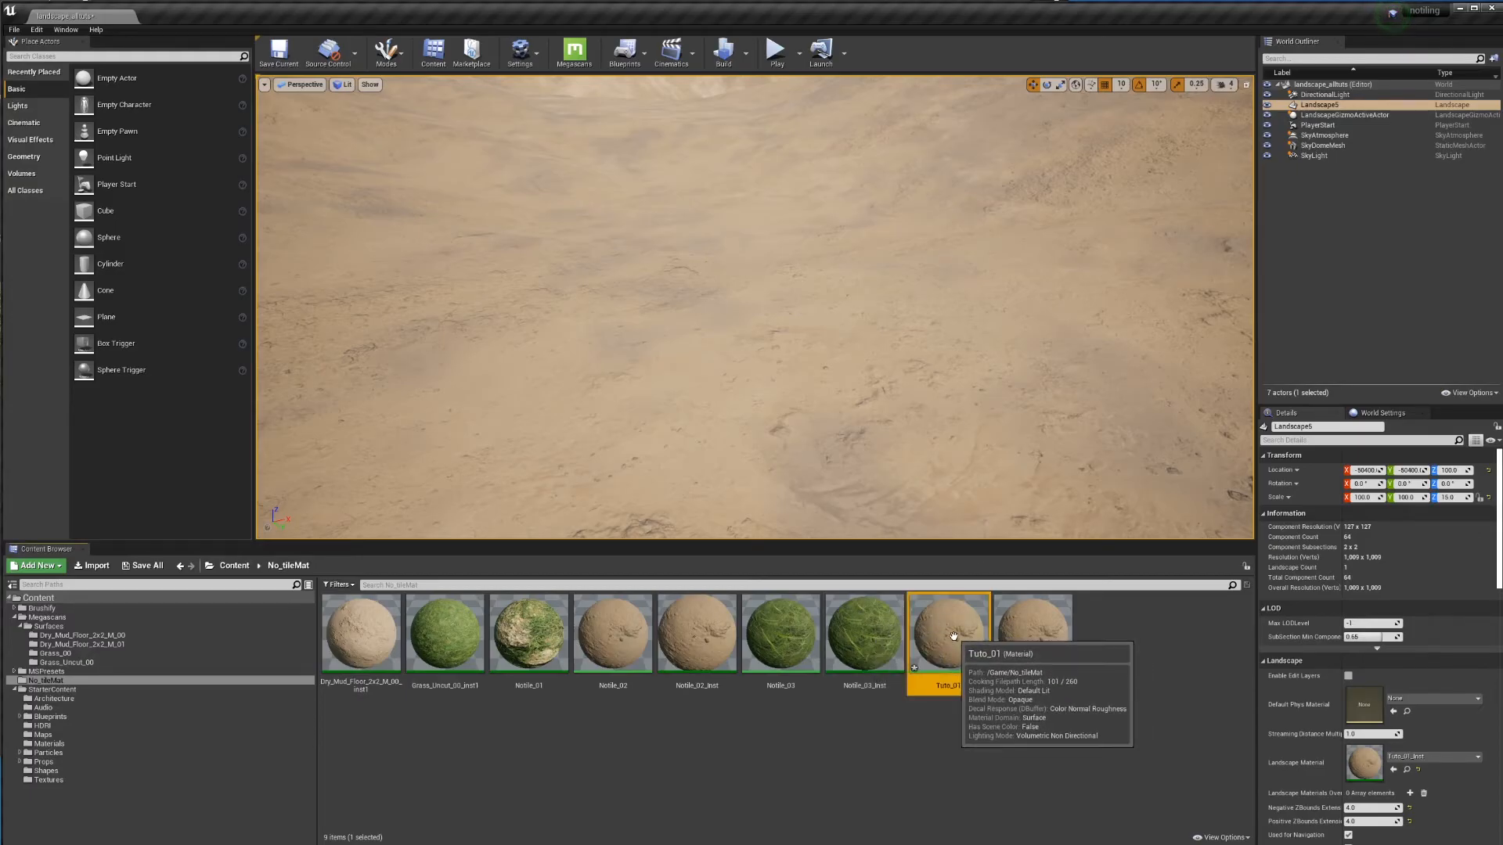
{"action": "double_click", "coordinate": [951, 638]}
{"action": "scroll", "coordinate": [988, 245], "scroll_direction": "down", "scroll_amount": 5}
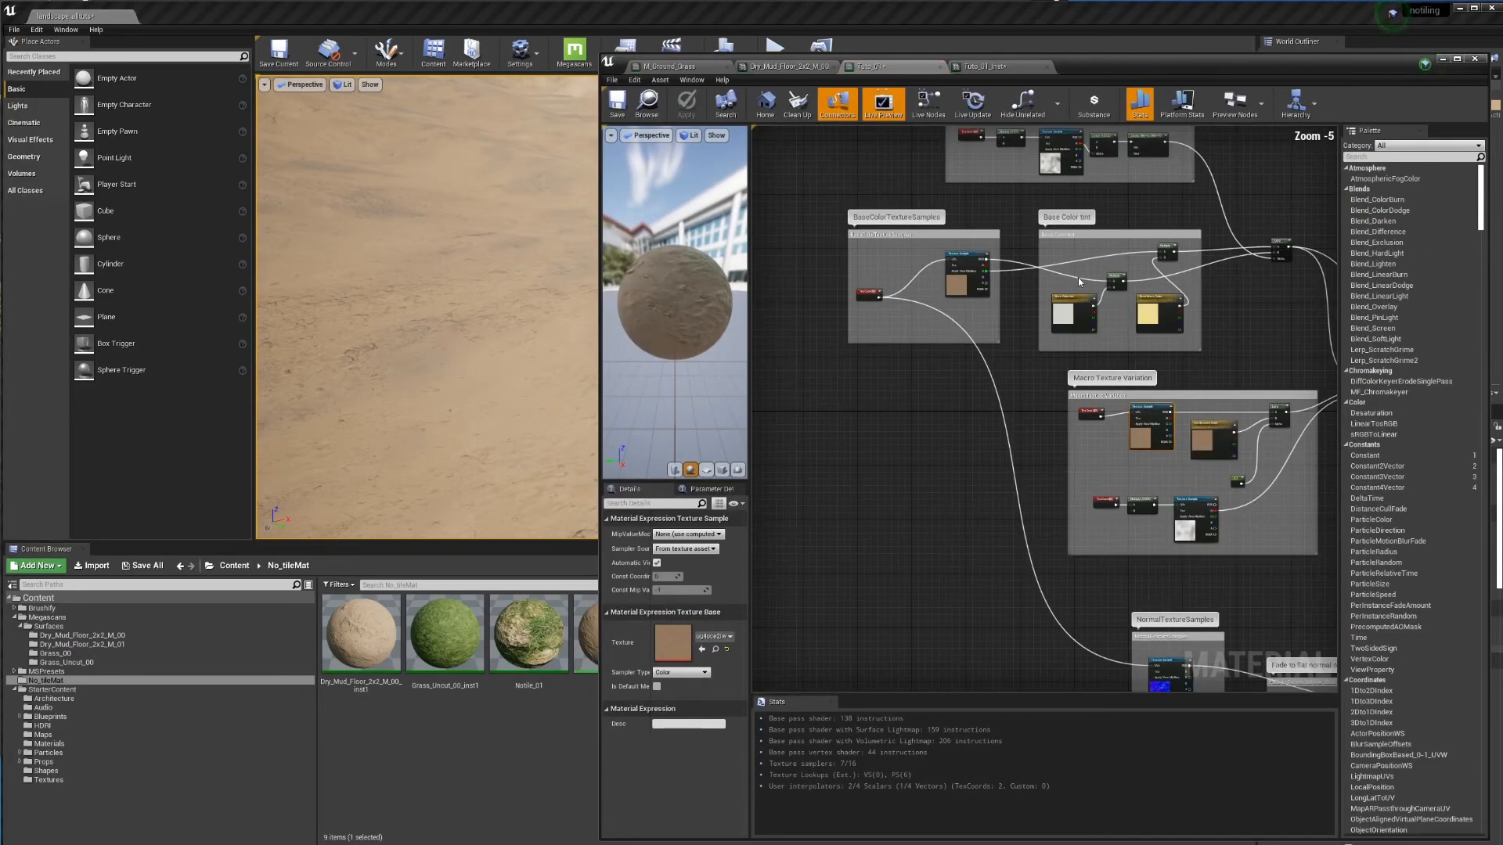
{"action": "right_click_drag", "start_coordinate": [1056, 378], "coordinate": [1026, 381]}
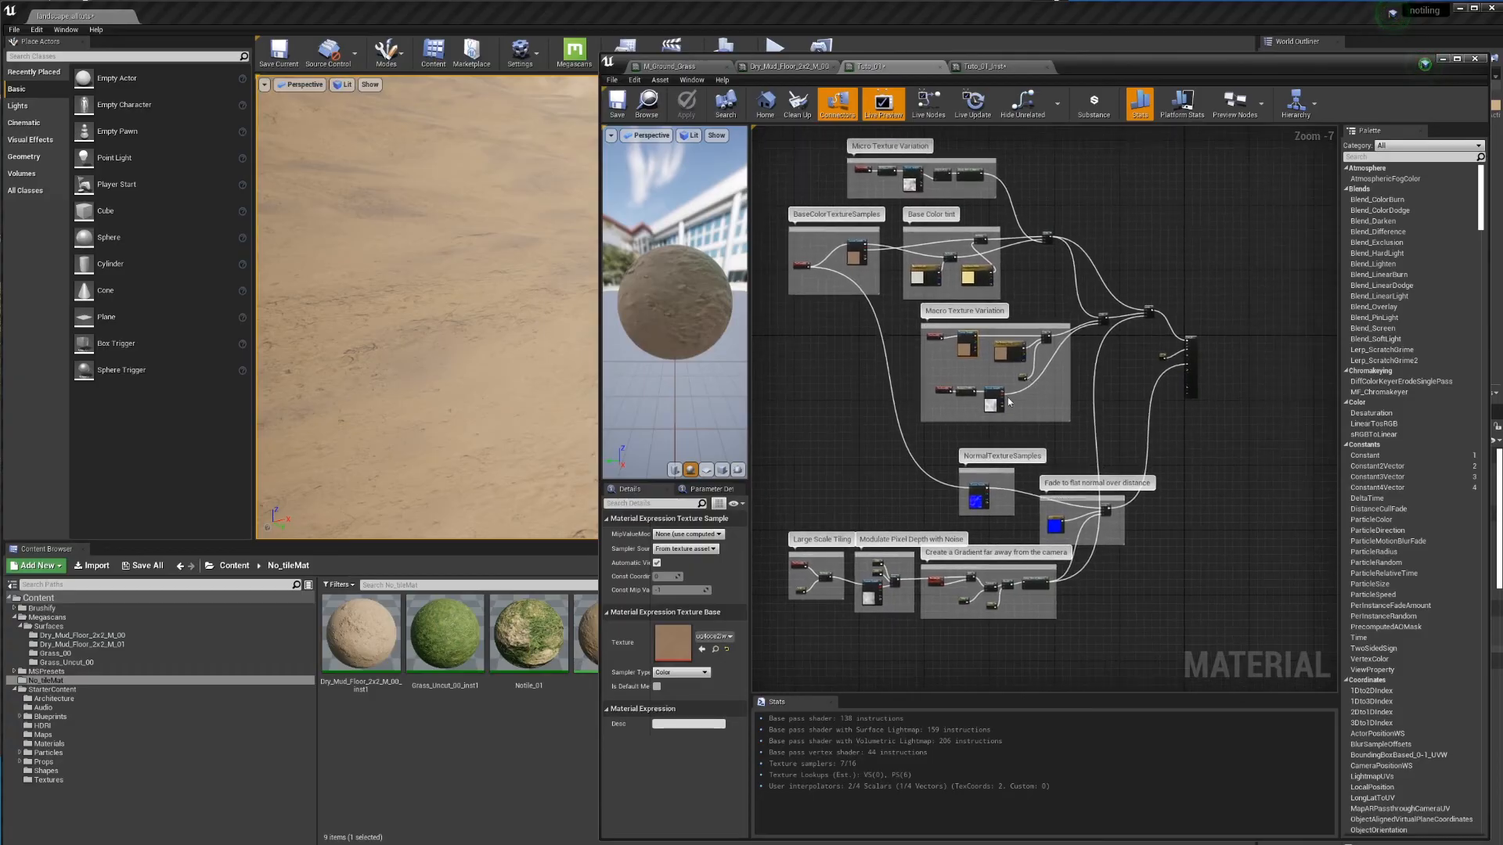
{"action": "left_click_drag", "start_coordinate": [1163, 76], "coordinate": [1103, 55]}
{"action": "right_click_drag", "start_coordinate": [812, 379], "coordinate": [982, 353]}
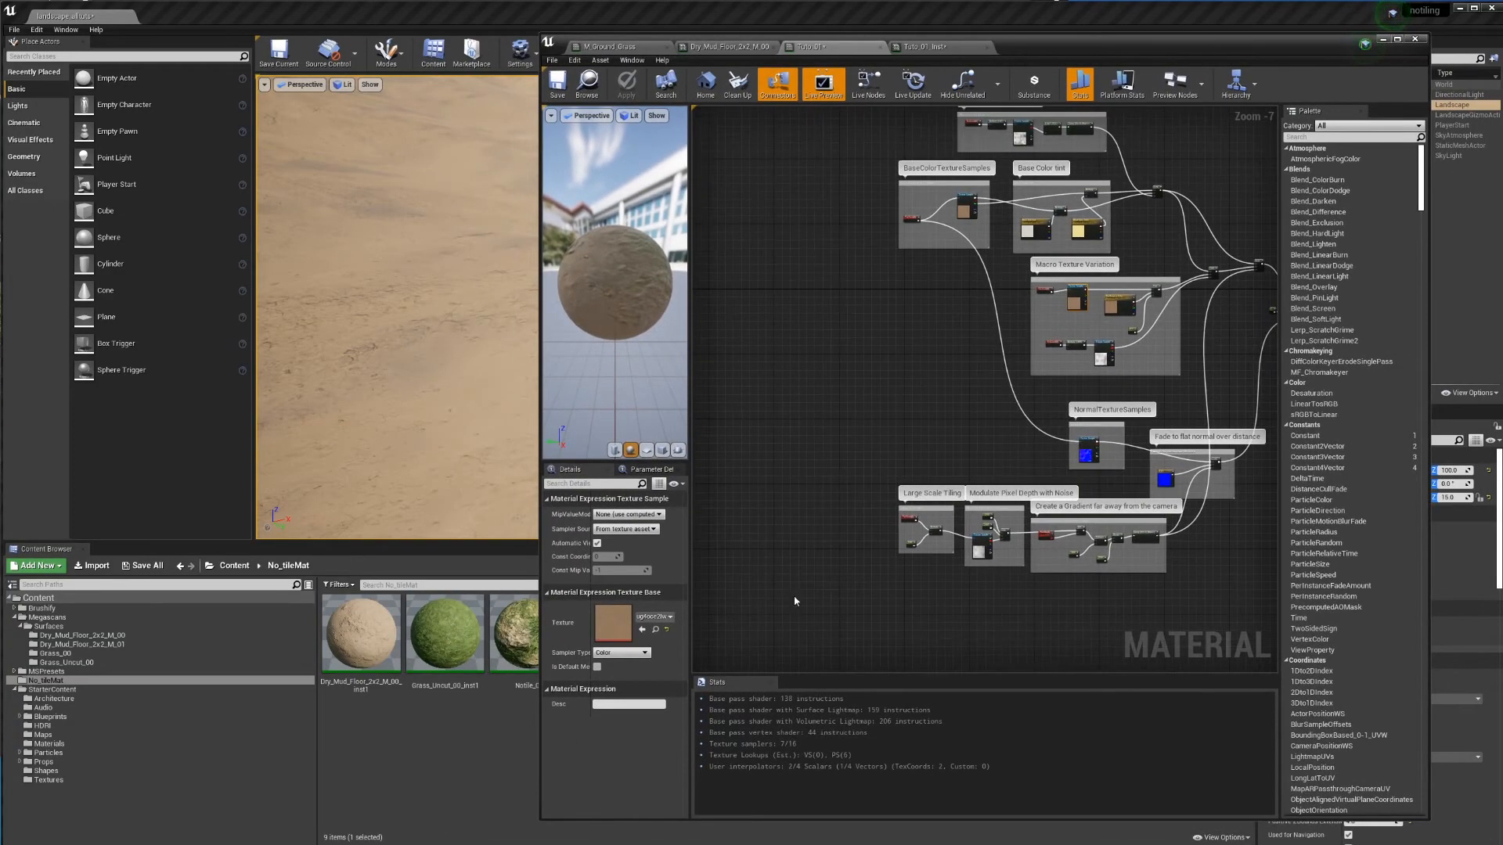
Step: Open the dry mud material instance, locate its albedo texture in the Content Browser, and close the Tuto_01_Inst editor
{"action": "double_click", "coordinate": [364, 640]}
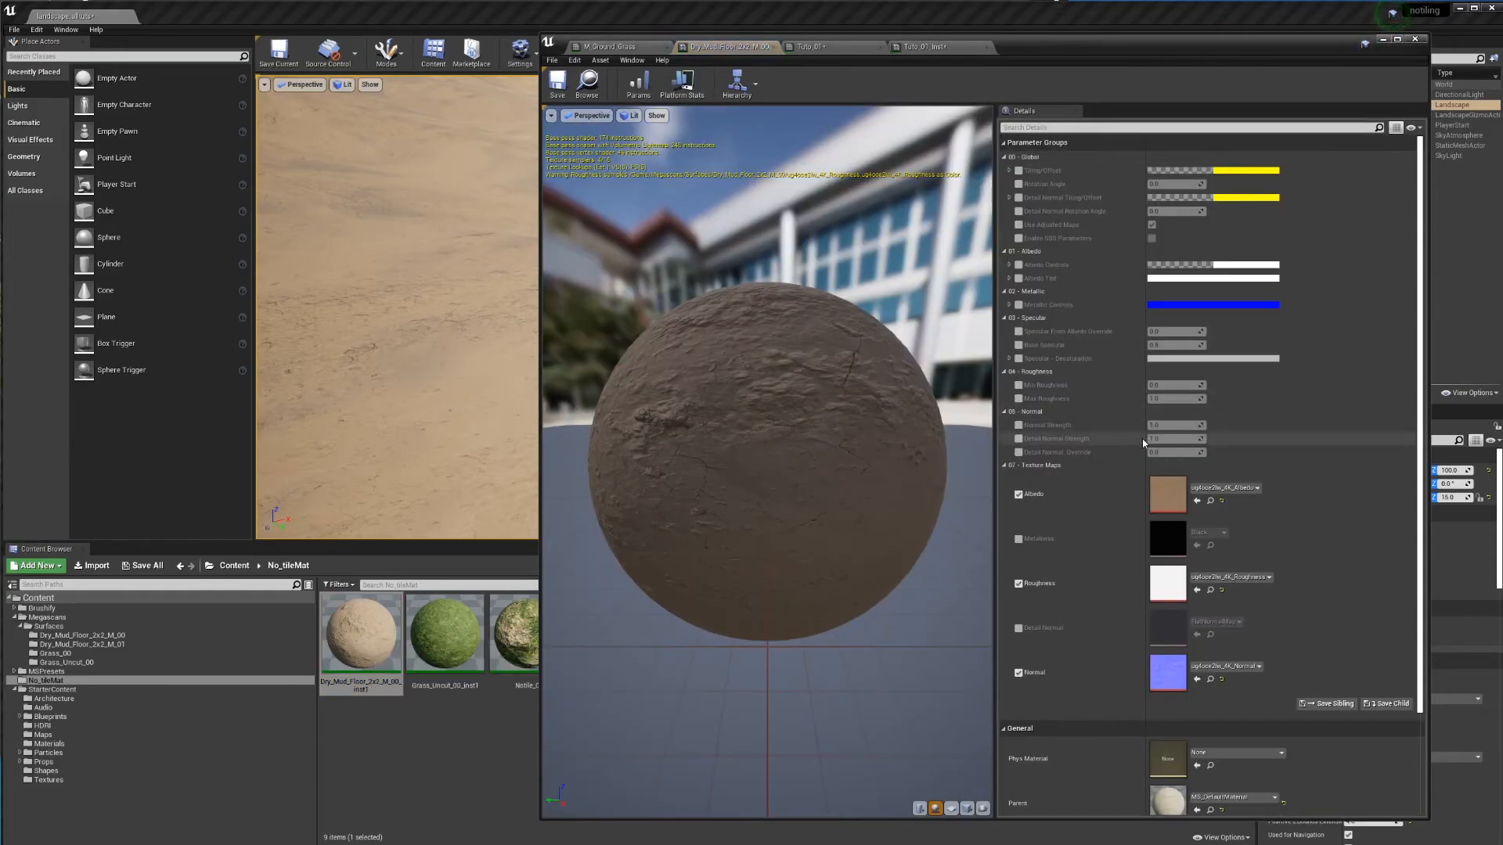
{"action": "left_click", "coordinate": [1210, 501]}
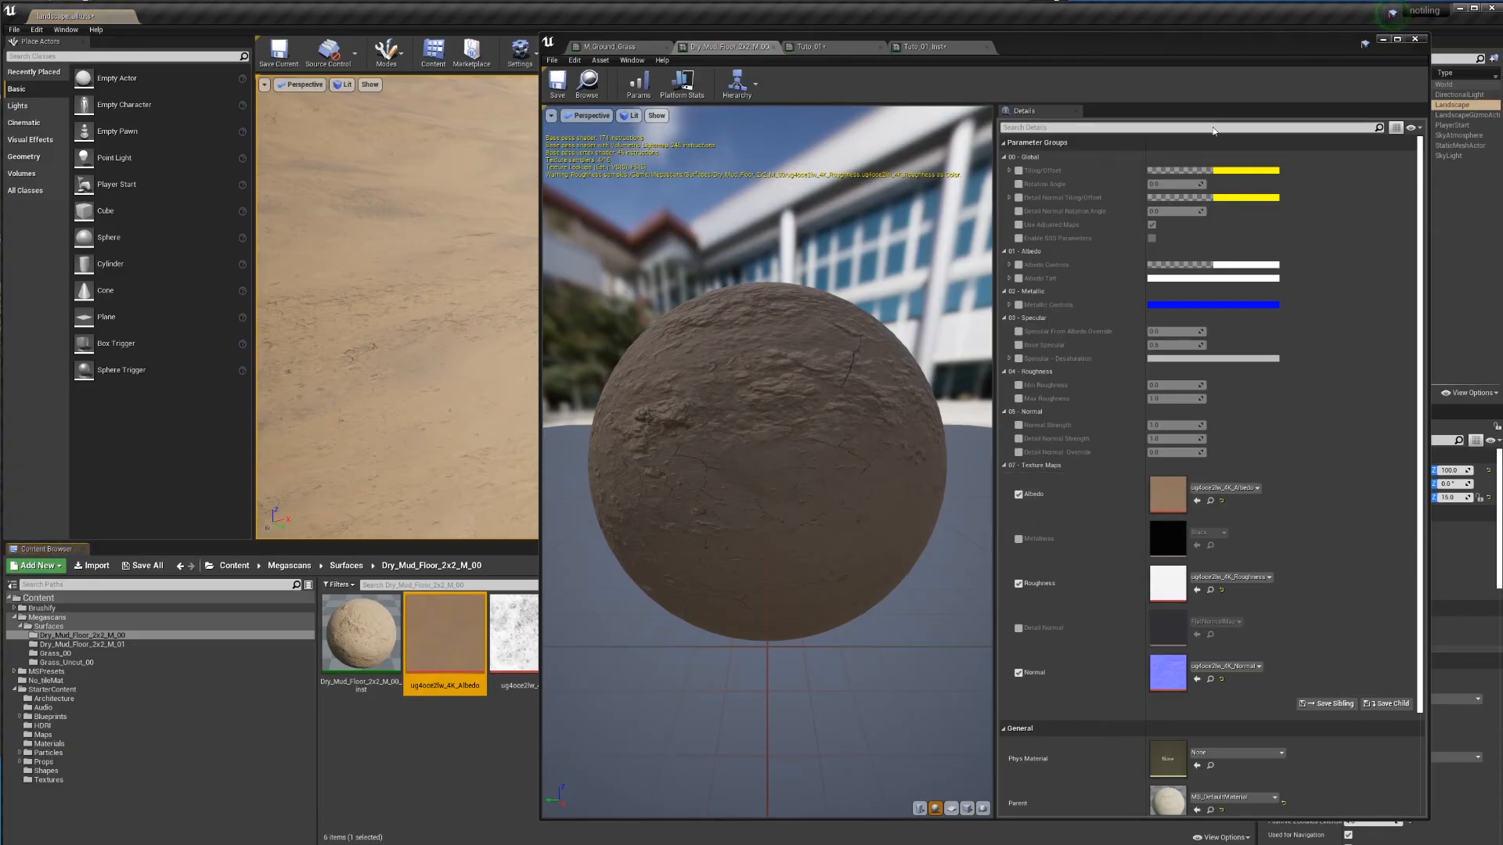
{"action": "left_click", "coordinate": [922, 47]}
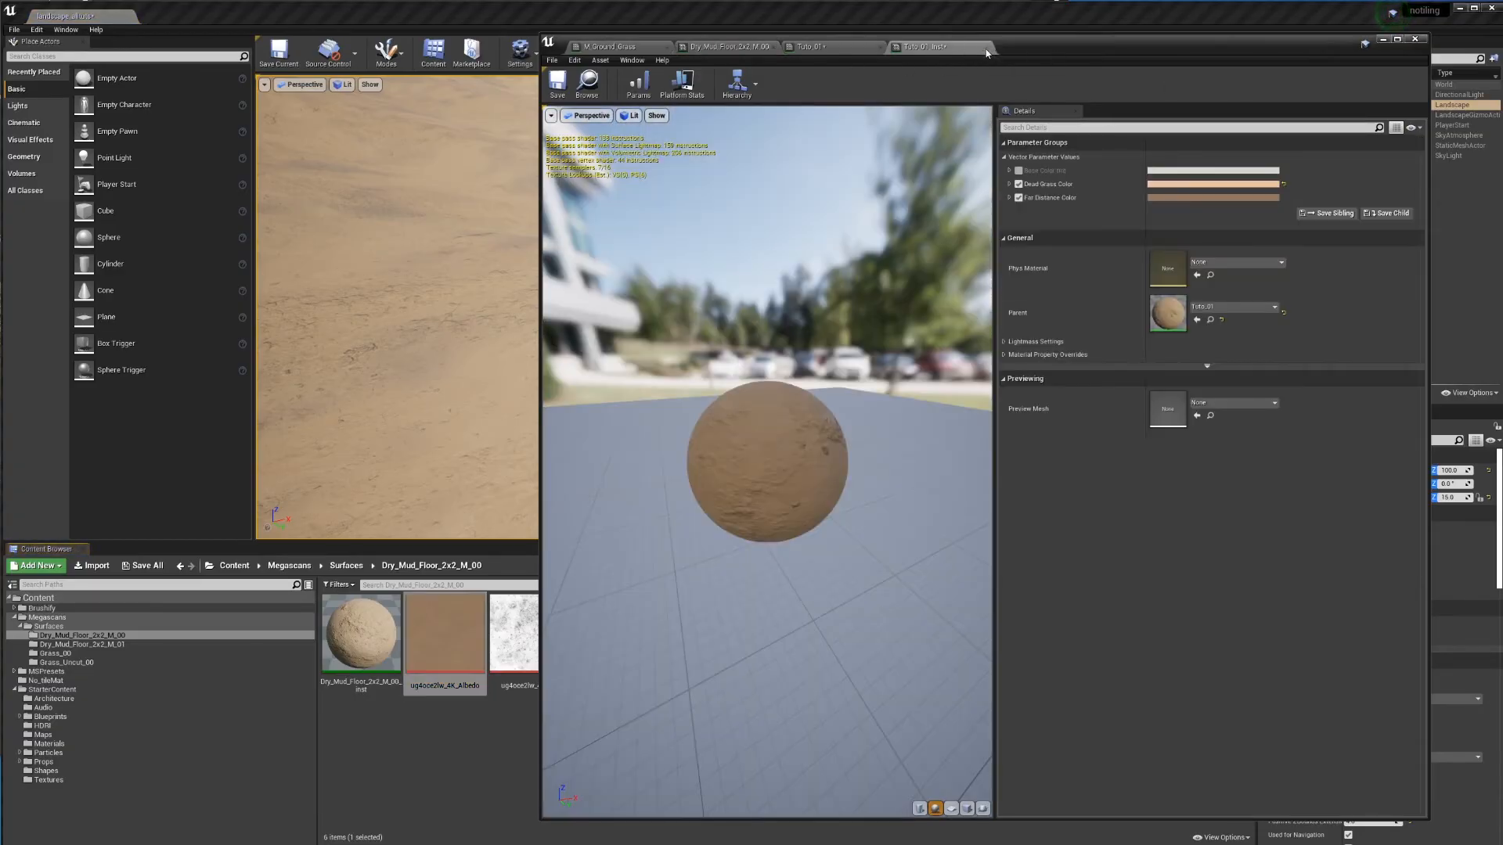
{"action": "left_click", "coordinate": [987, 47]}
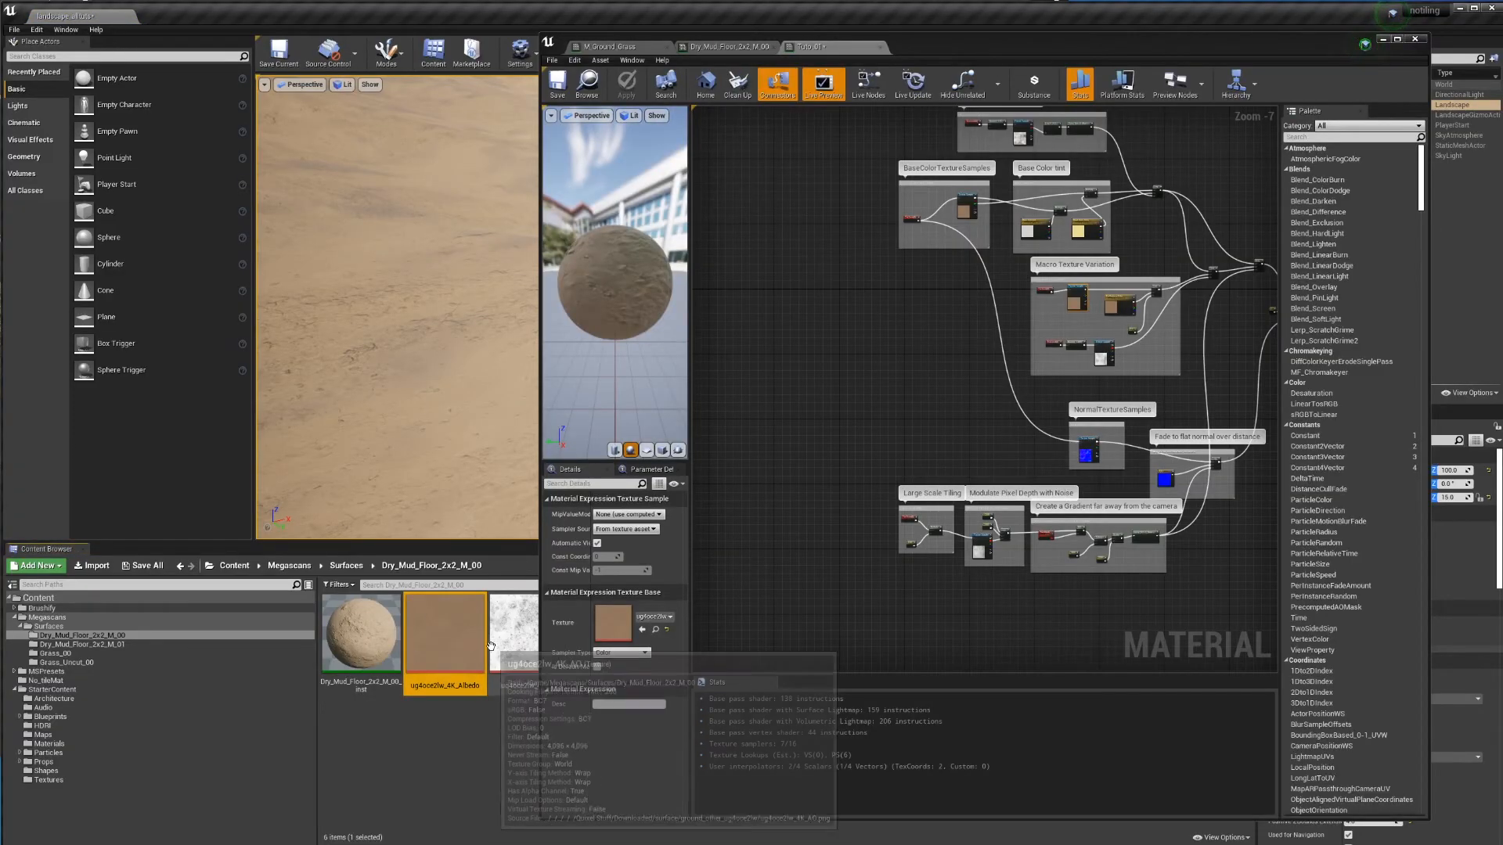
Step: Add the Dry_Mud_Floor_2x2_M_00 4K_AO texture to the Tuto_01 graph as a texture sample above the Fade to flat normal over distance group
{"action": "right_click_drag", "start_coordinate": [1207, 355], "coordinate": [905, 367]}
{"action": "scroll", "coordinate": [905, 367], "scroll_direction": "up", "scroll_amount": 4}
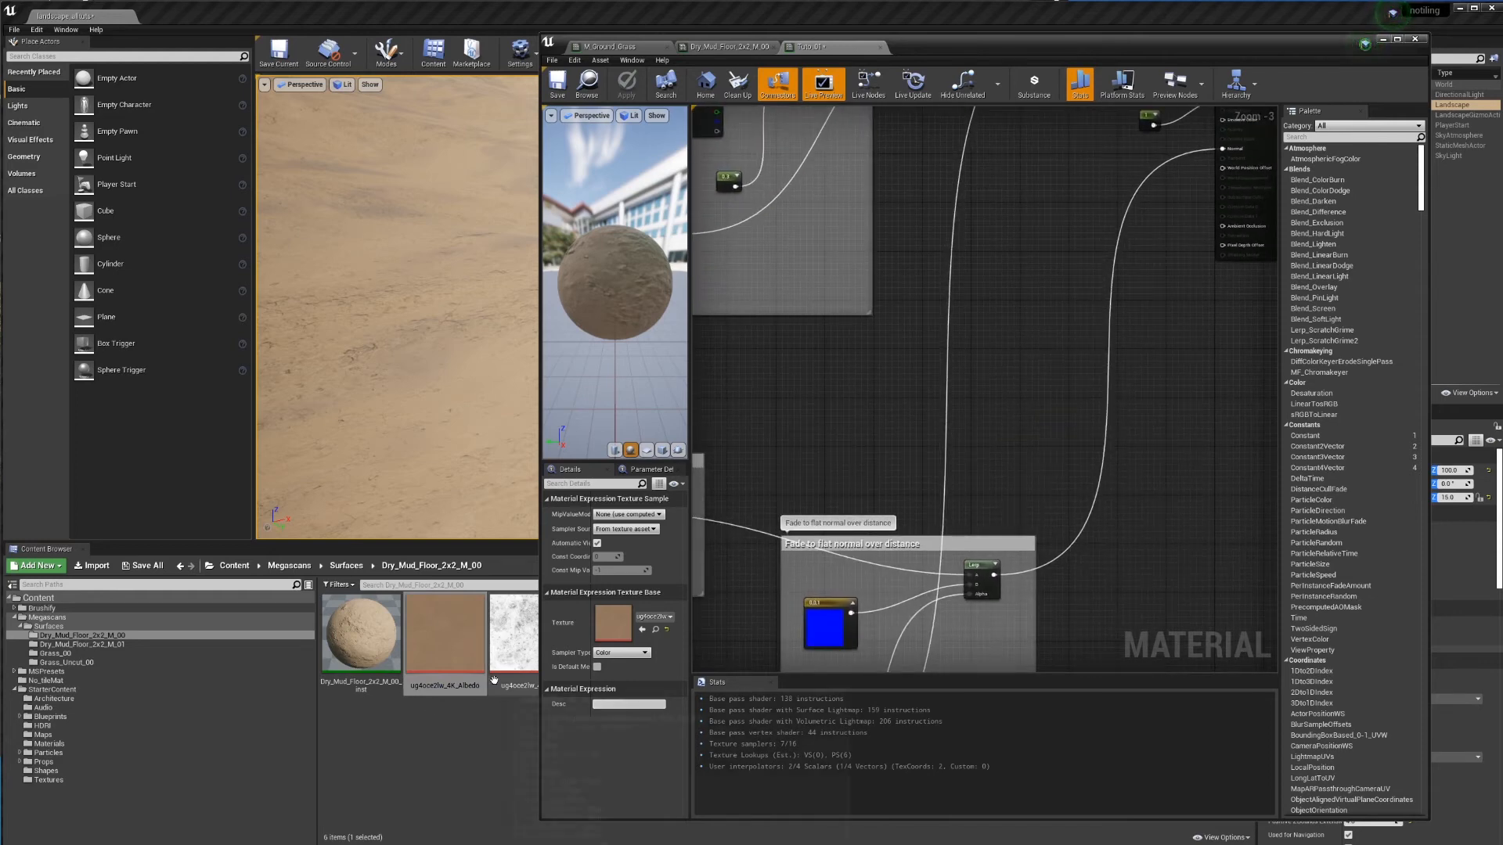
{"action": "scroll", "coordinate": [1006, 329], "scroll_direction": "down", "scroll_amount": 3}
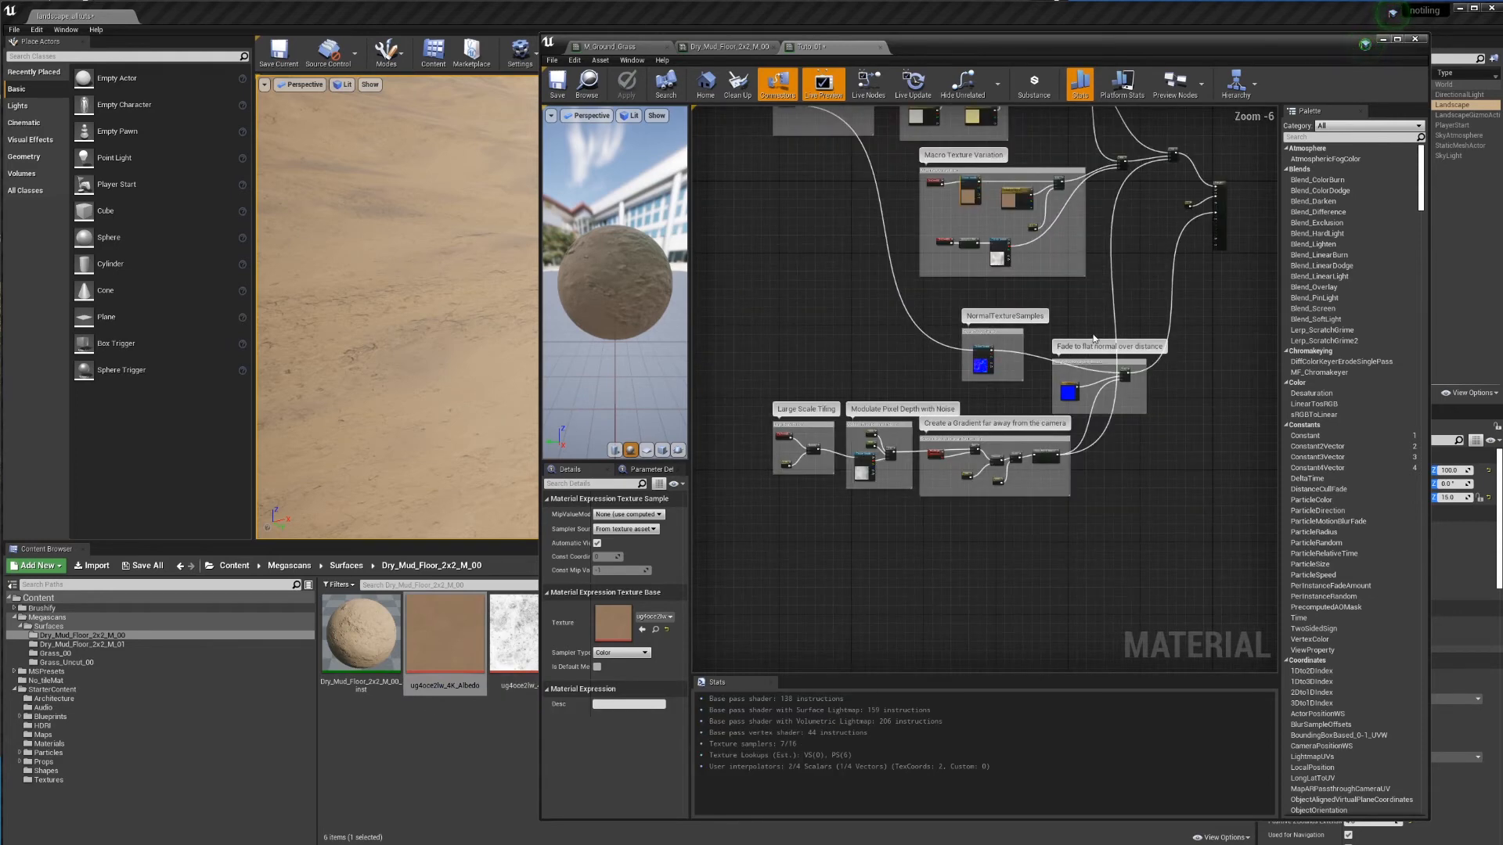
{"action": "scroll", "coordinate": [1094, 339], "scroll_direction": "up", "scroll_amount": 2}
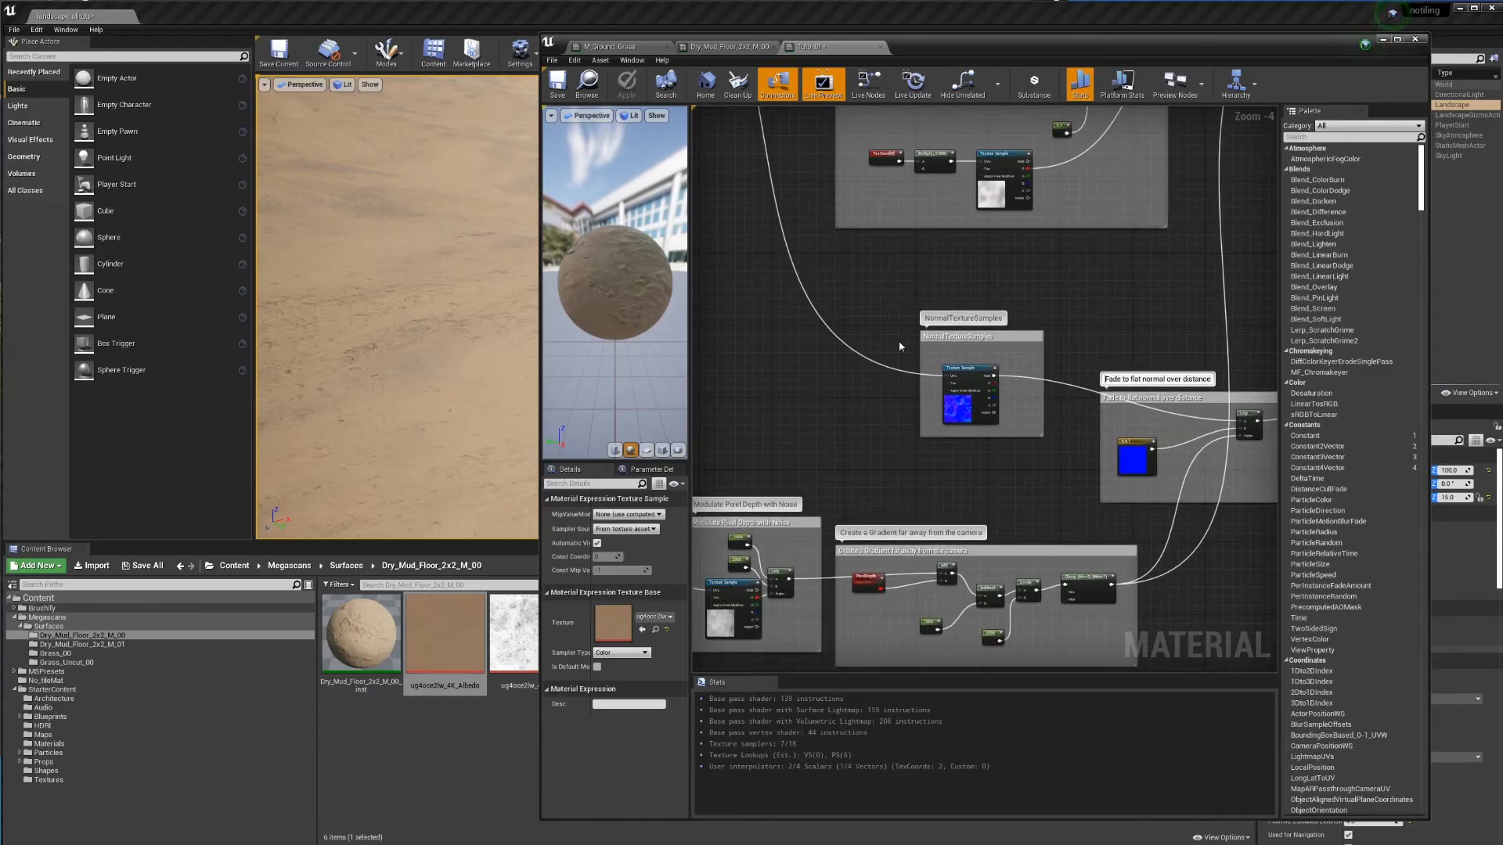
{"action": "right_click_drag", "start_coordinate": [976, 270], "coordinate": [968, 402]}
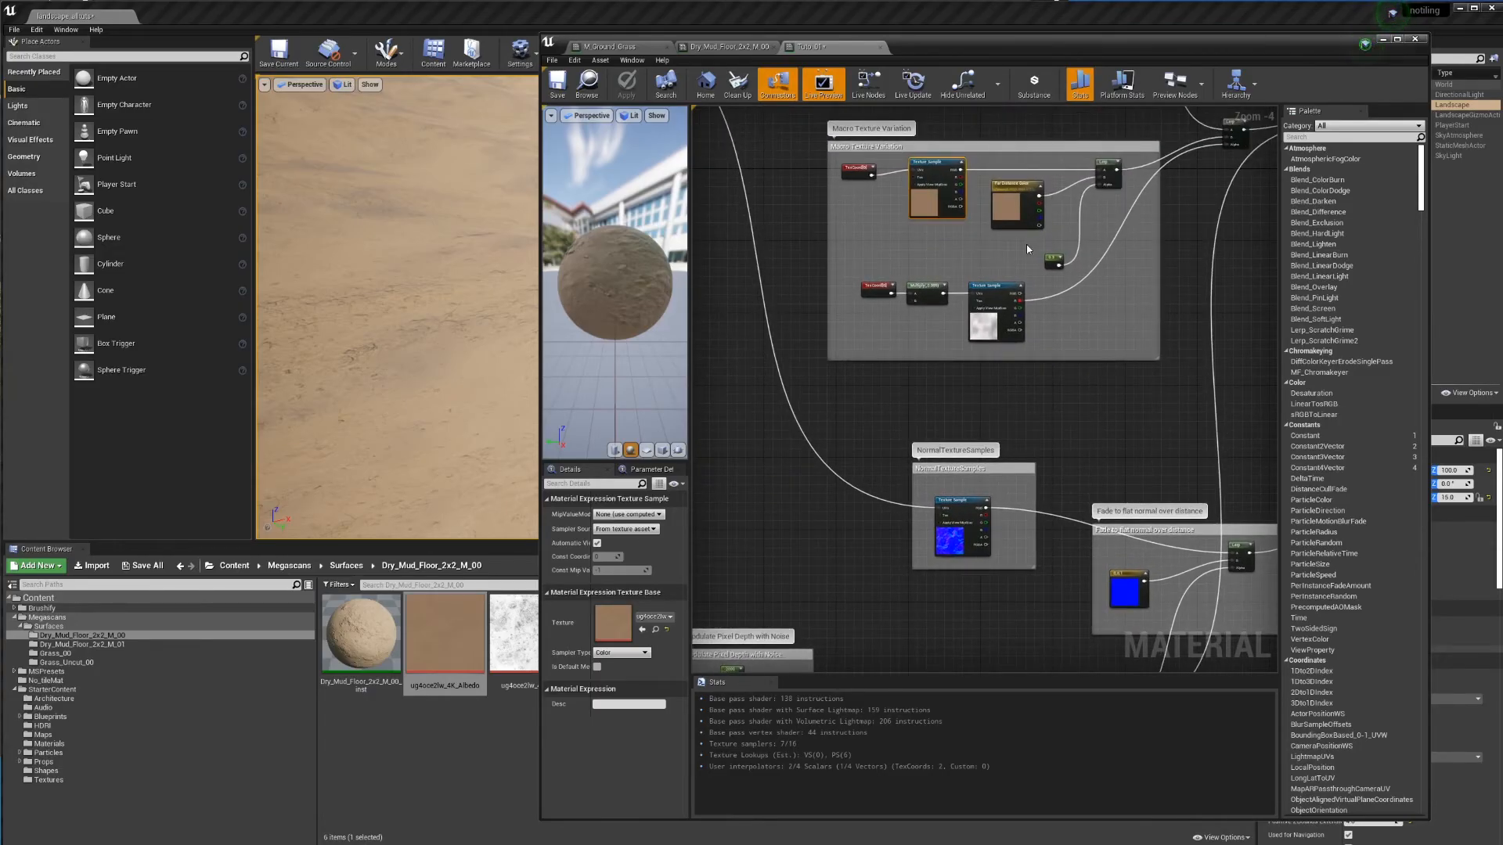
{"action": "right_click_drag", "start_coordinate": [842, 471], "coordinate": [824, 281]}
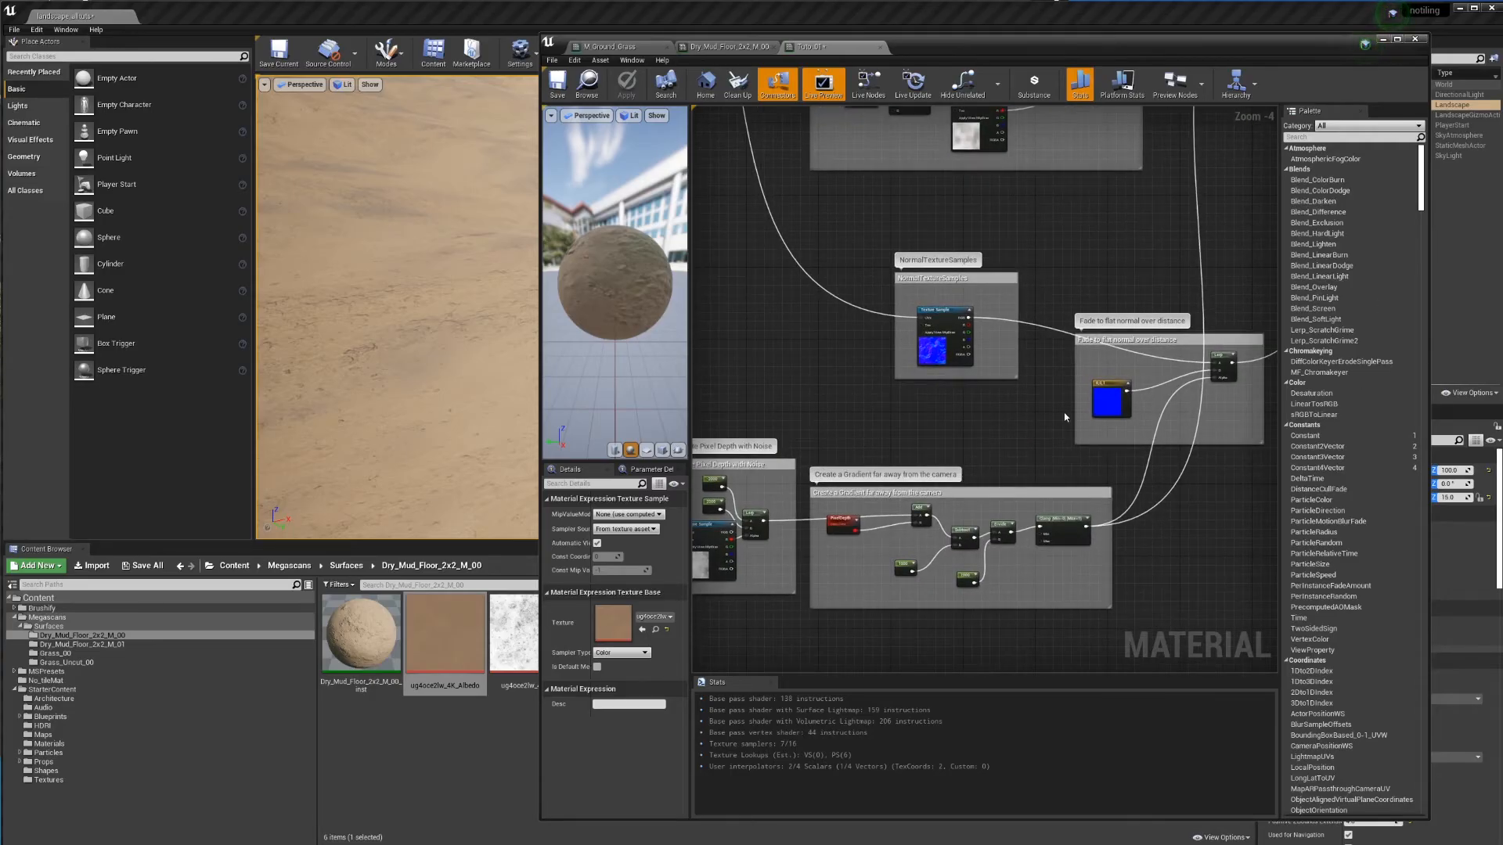
{"action": "left_click_drag", "start_coordinate": [900, 48], "coordinate": [958, 30]}
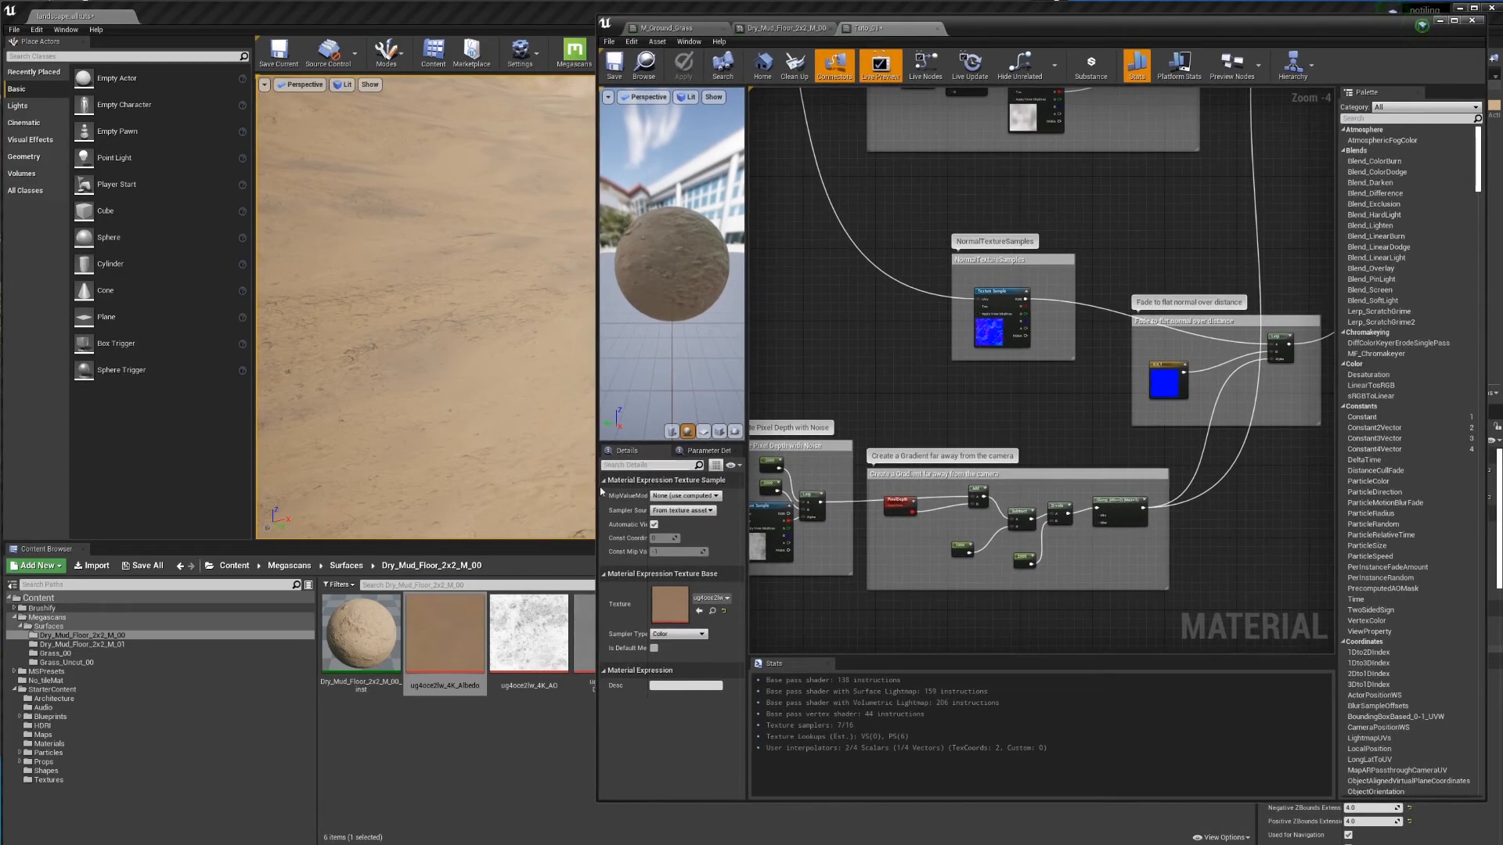
{"action": "right_click_drag", "start_coordinate": [1083, 342], "coordinate": [984, 360]}
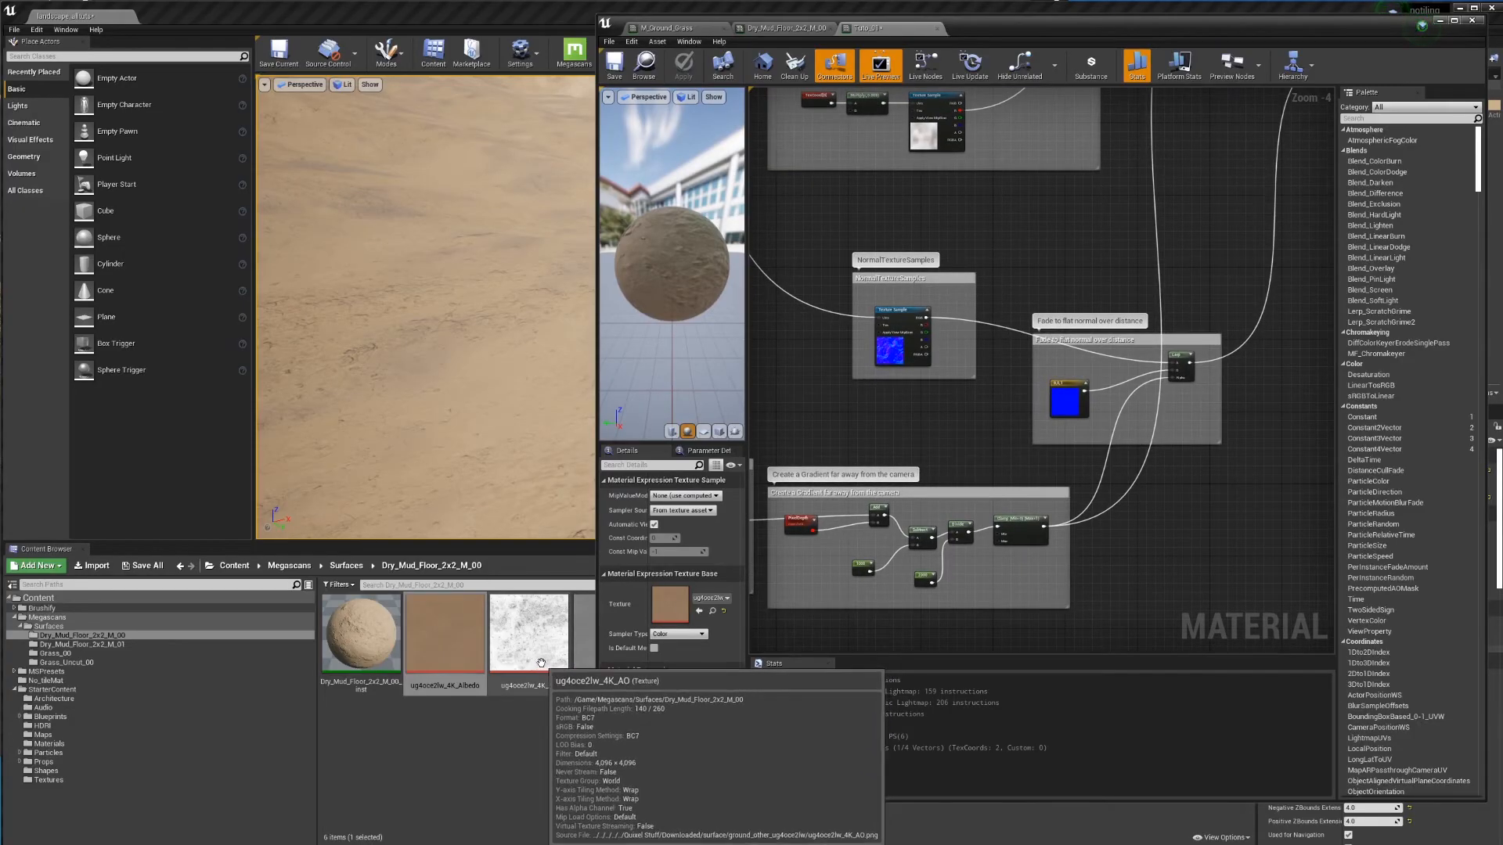
{"action": "left_click_drag", "start_coordinate": [543, 671], "coordinate": [1178, 226]}
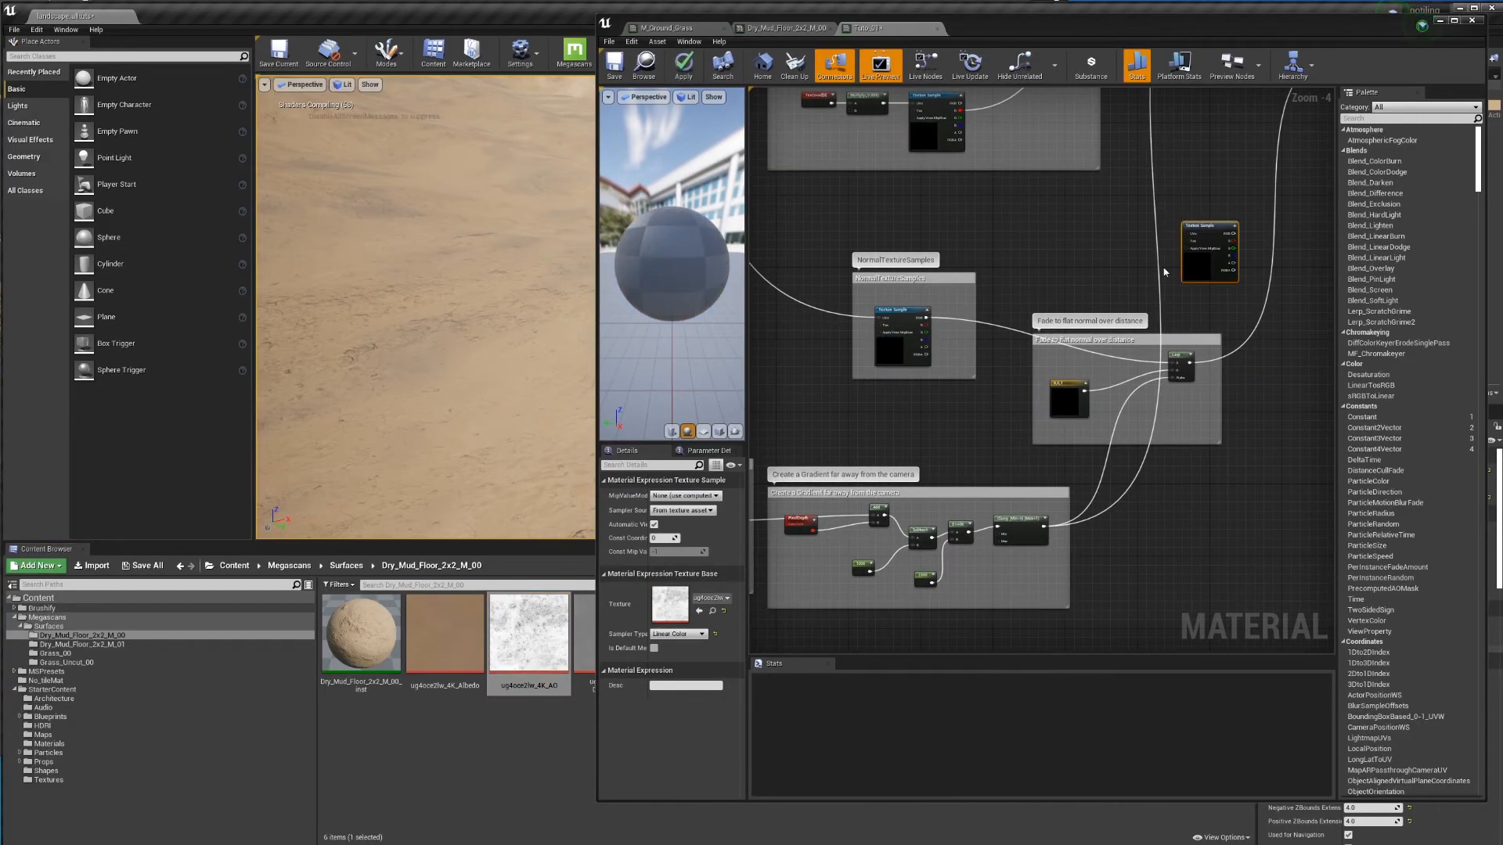
Step: Move the AO texture sample below the BaseColorTextureSamples group and connect that group's TexCoord node to its UVs input
{"action": "right_click_drag", "start_coordinate": [816, 206], "coordinate": [982, 411]}
{"action": "scroll", "coordinate": [980, 412], "scroll_direction": "down", "scroll_amount": 2}
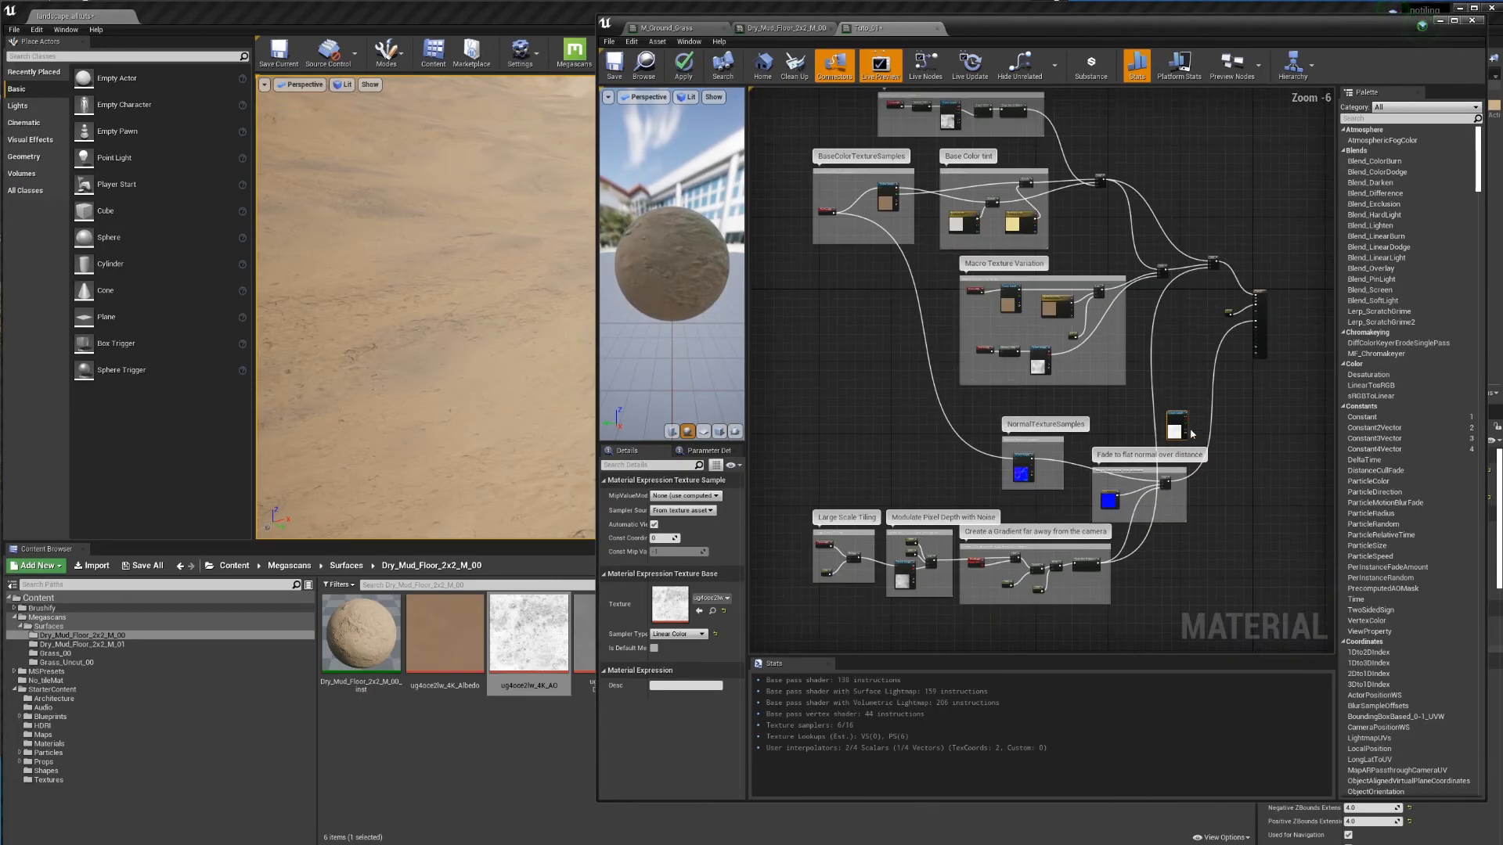
{"action": "left_click_drag", "start_coordinate": [1191, 434], "coordinate": [897, 293]}
{"action": "scroll", "coordinate": [833, 207], "scroll_direction": "up", "scroll_amount": 3}
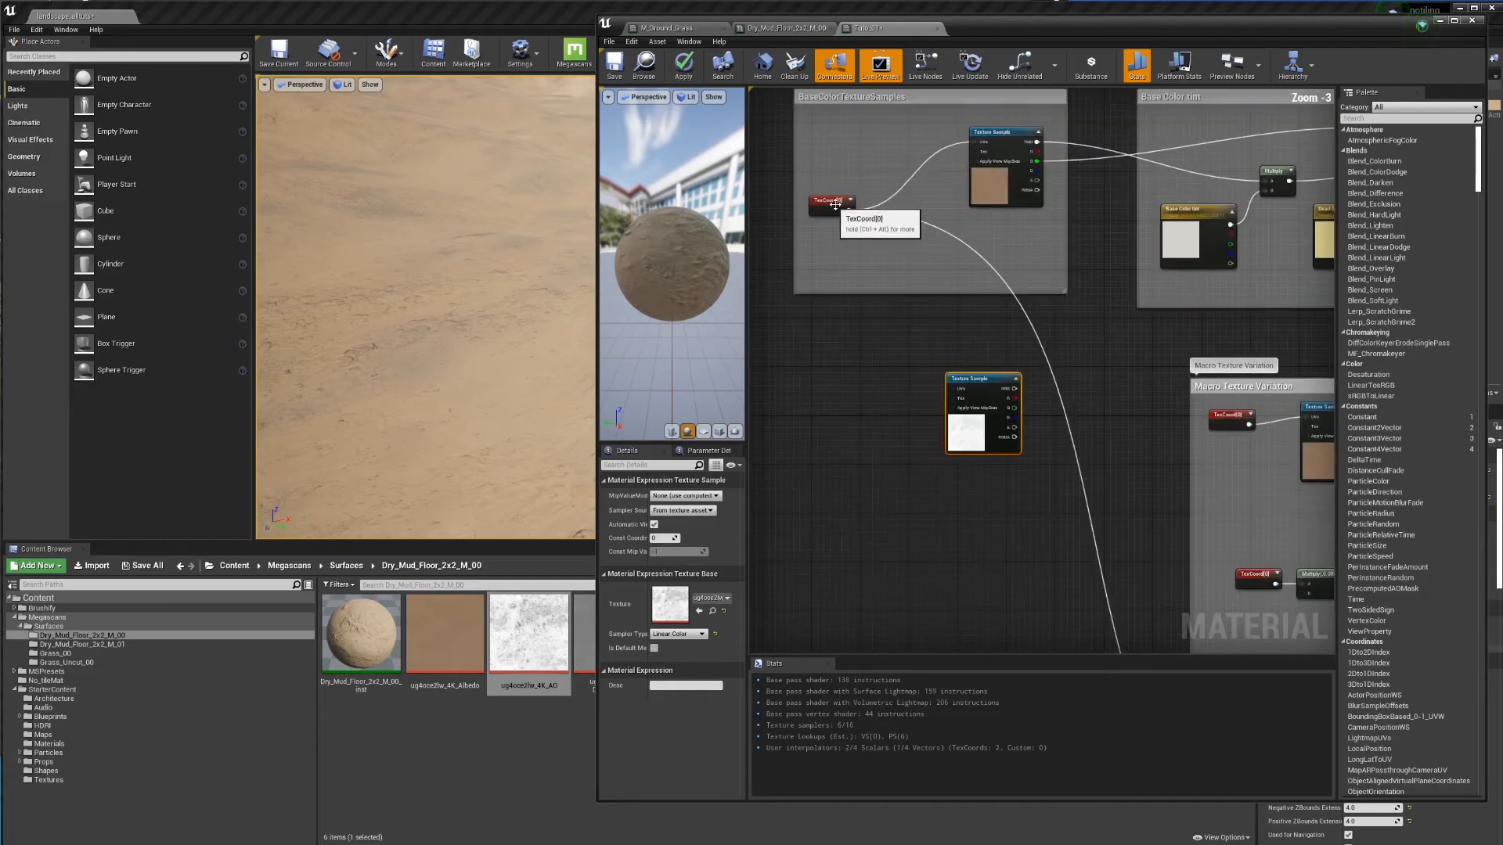
{"action": "scroll", "coordinate": [835, 205], "scroll_direction": "up", "scroll_amount": 1}
{"action": "left_click_drag", "start_coordinate": [850, 211], "coordinate": [973, 413]}
Step: Move the AO texture sample to the free area above the Fade to flat normal over distance group, near the material output
{"action": "scroll", "coordinate": [974, 345], "scroll_direction": "down", "scroll_amount": 3}
{"action": "right_click_drag", "start_coordinate": [1042, 429], "coordinate": [878, 261]}
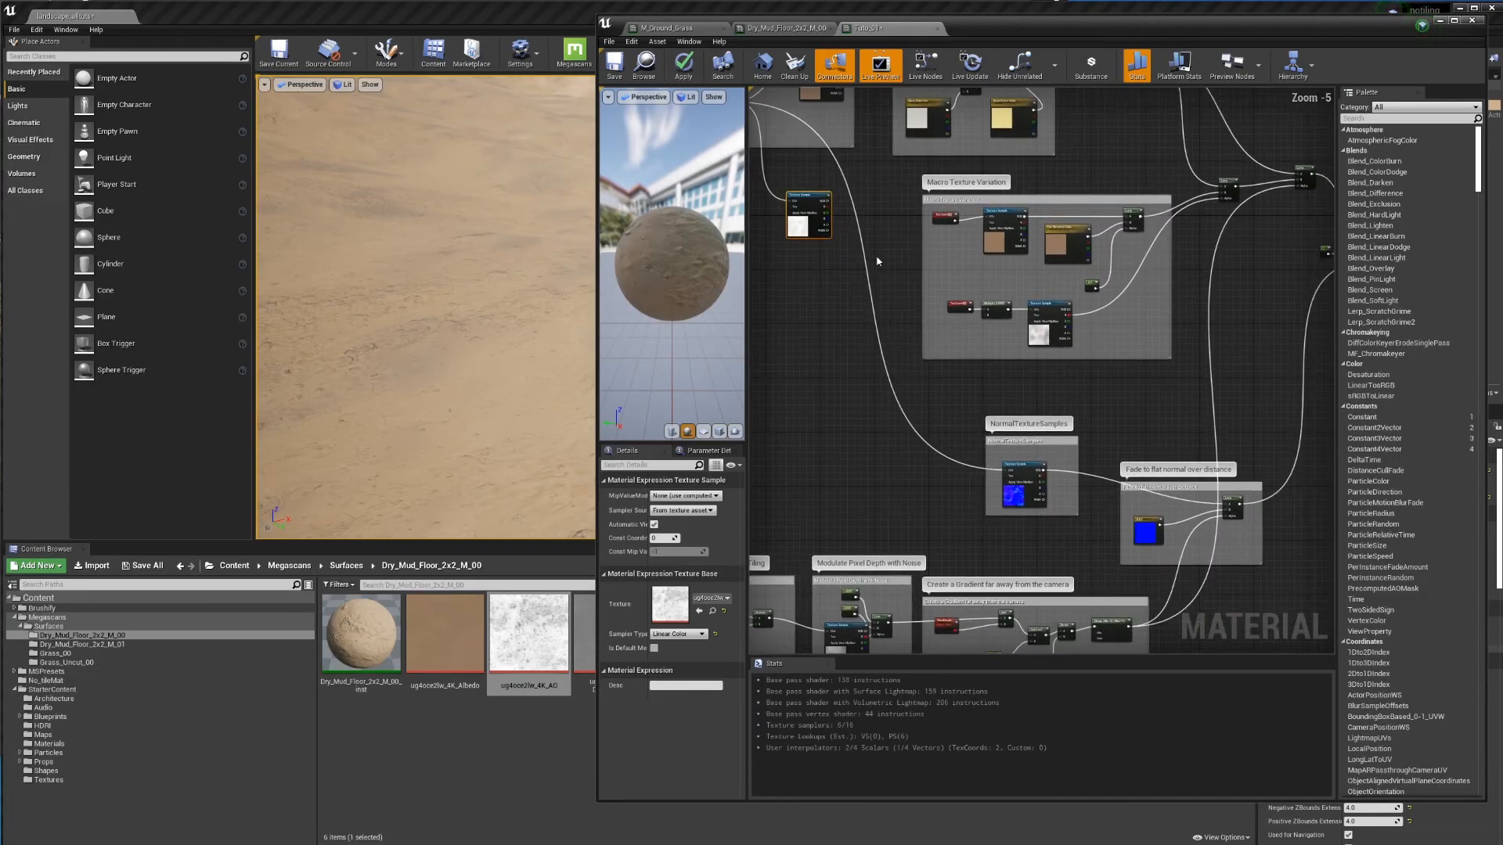
{"action": "left_click_drag", "start_coordinate": [820, 197], "coordinate": [1281, 379]}
{"action": "right_click_drag", "start_coordinate": [1273, 352], "coordinate": [1084, 292]}
{"action": "scroll", "coordinate": [1082, 291], "scroll_direction": "up", "scroll_amount": 1}
{"action": "scroll", "coordinate": [1082, 291], "scroll_direction": "up", "scroll_amount": 1}
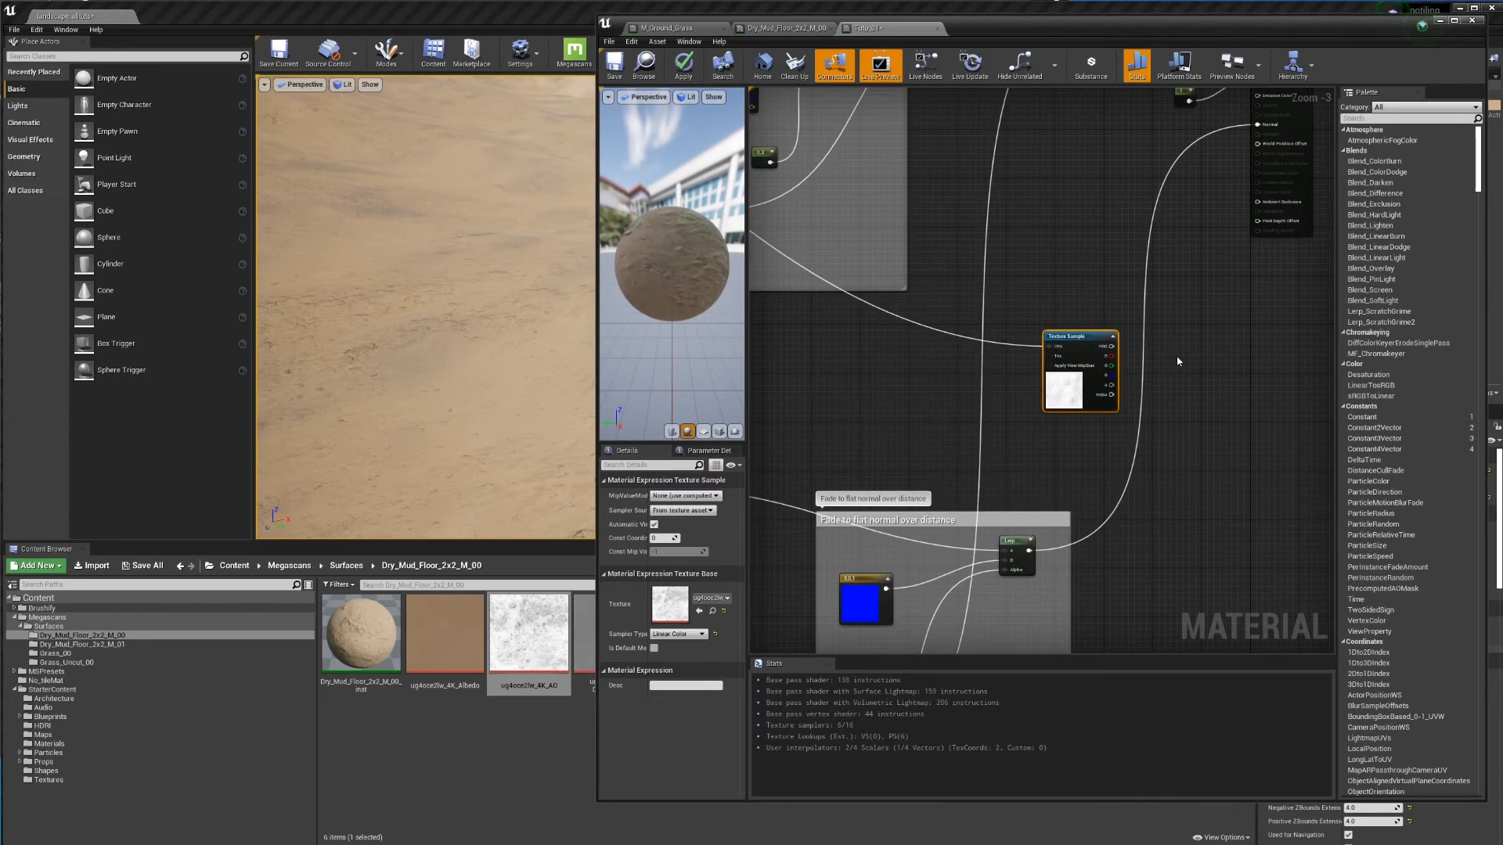
Step: Try a Multiply node beside the AO texture sample, with the sample's red output connected to its A input
{"action": "left_click", "coordinate": [1188, 338]}
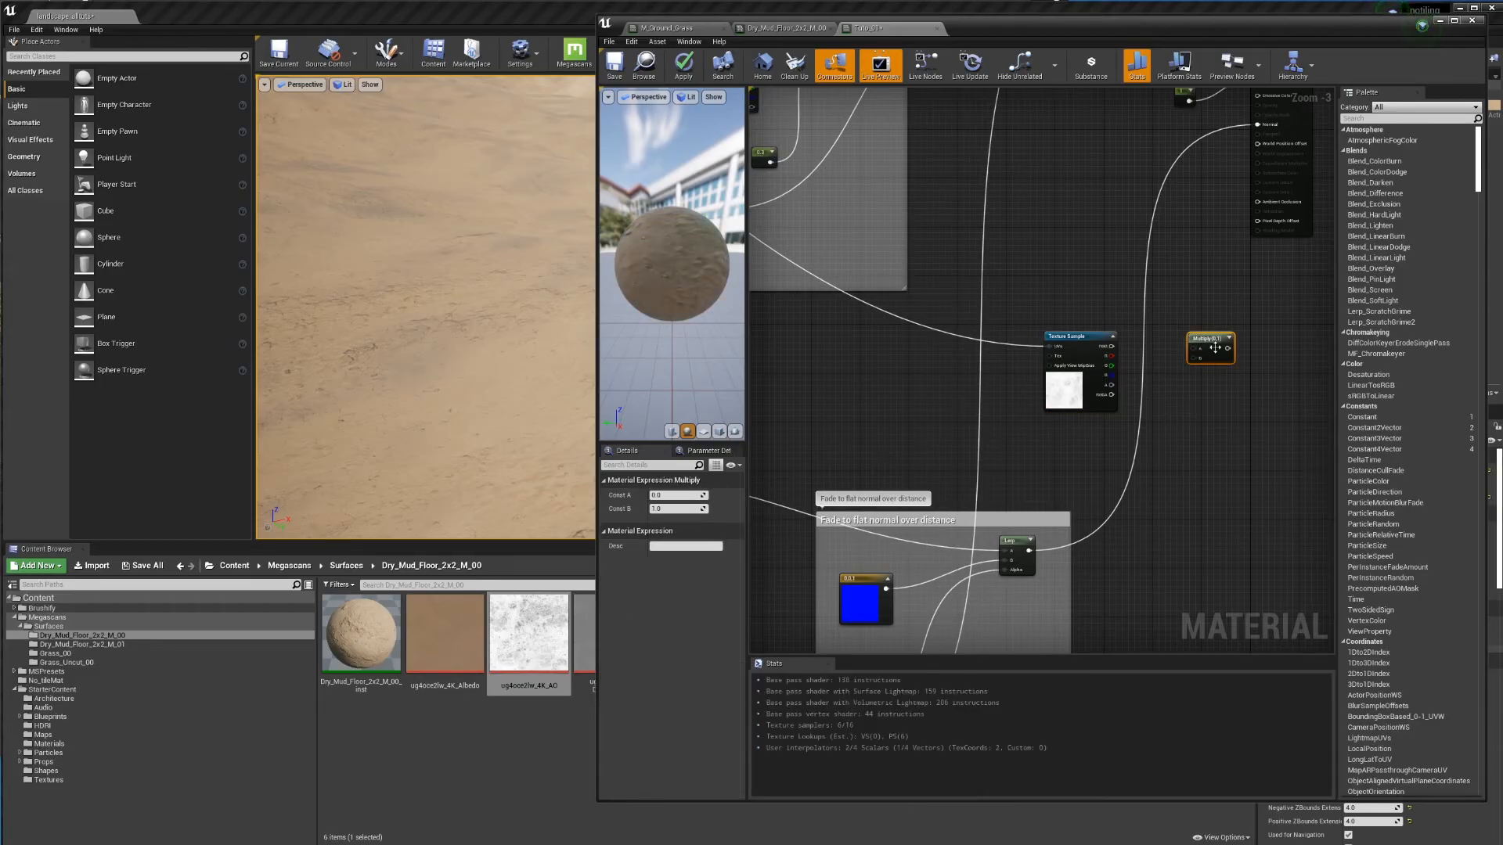
{"action": "right_click_drag", "start_coordinate": [930, 289], "coordinate": [942, 345]}
{"action": "left_click_drag", "start_coordinate": [1123, 412], "coordinate": [1206, 407]}
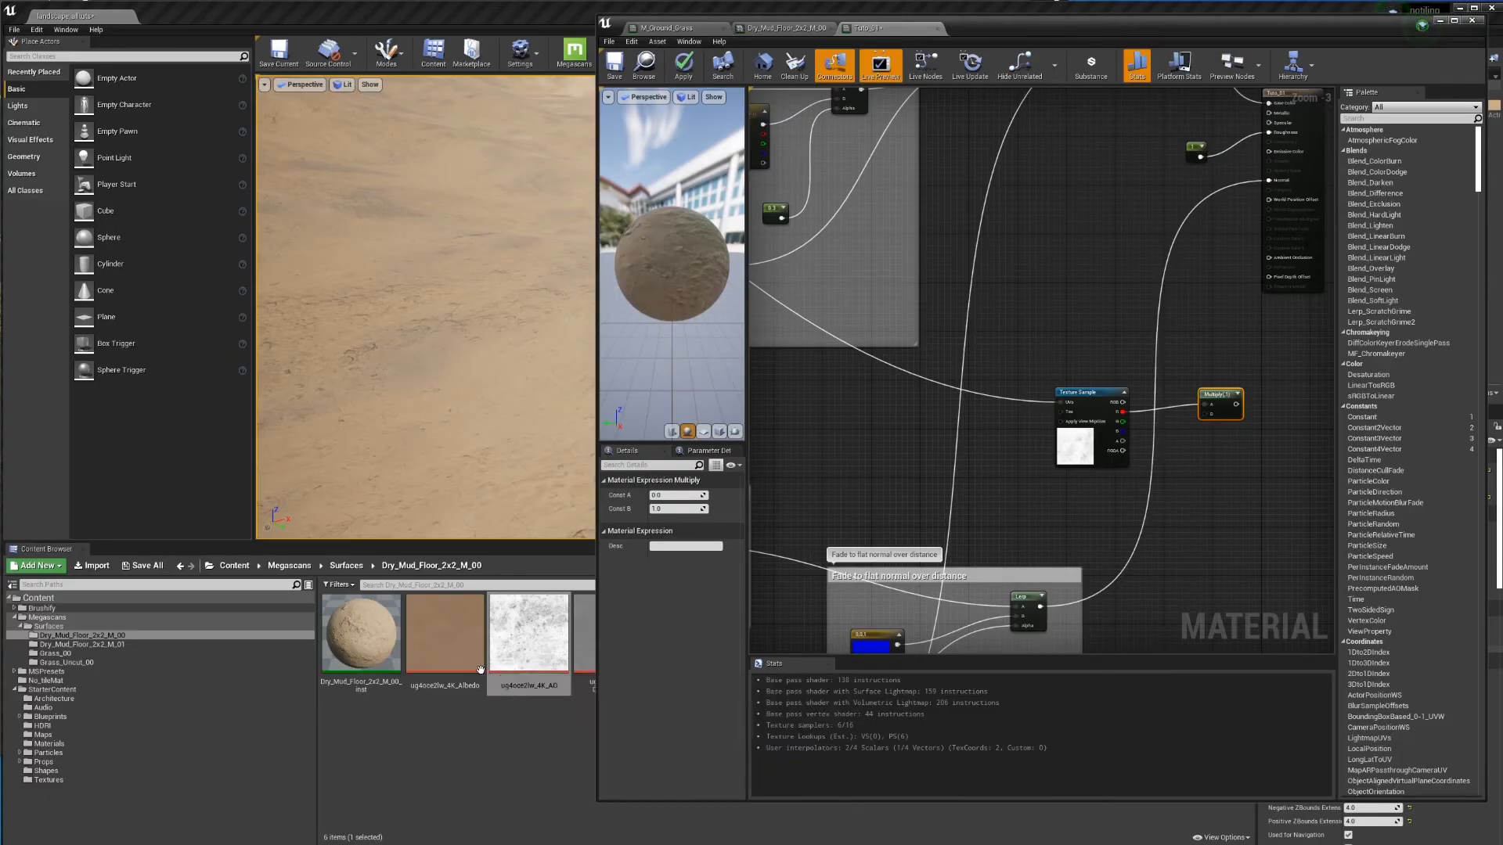
Step: Inspect the color channels of the AO texture by toggling Blue, Green and Alpha, and close the texture
{"action": "double_click", "coordinate": [505, 641]}
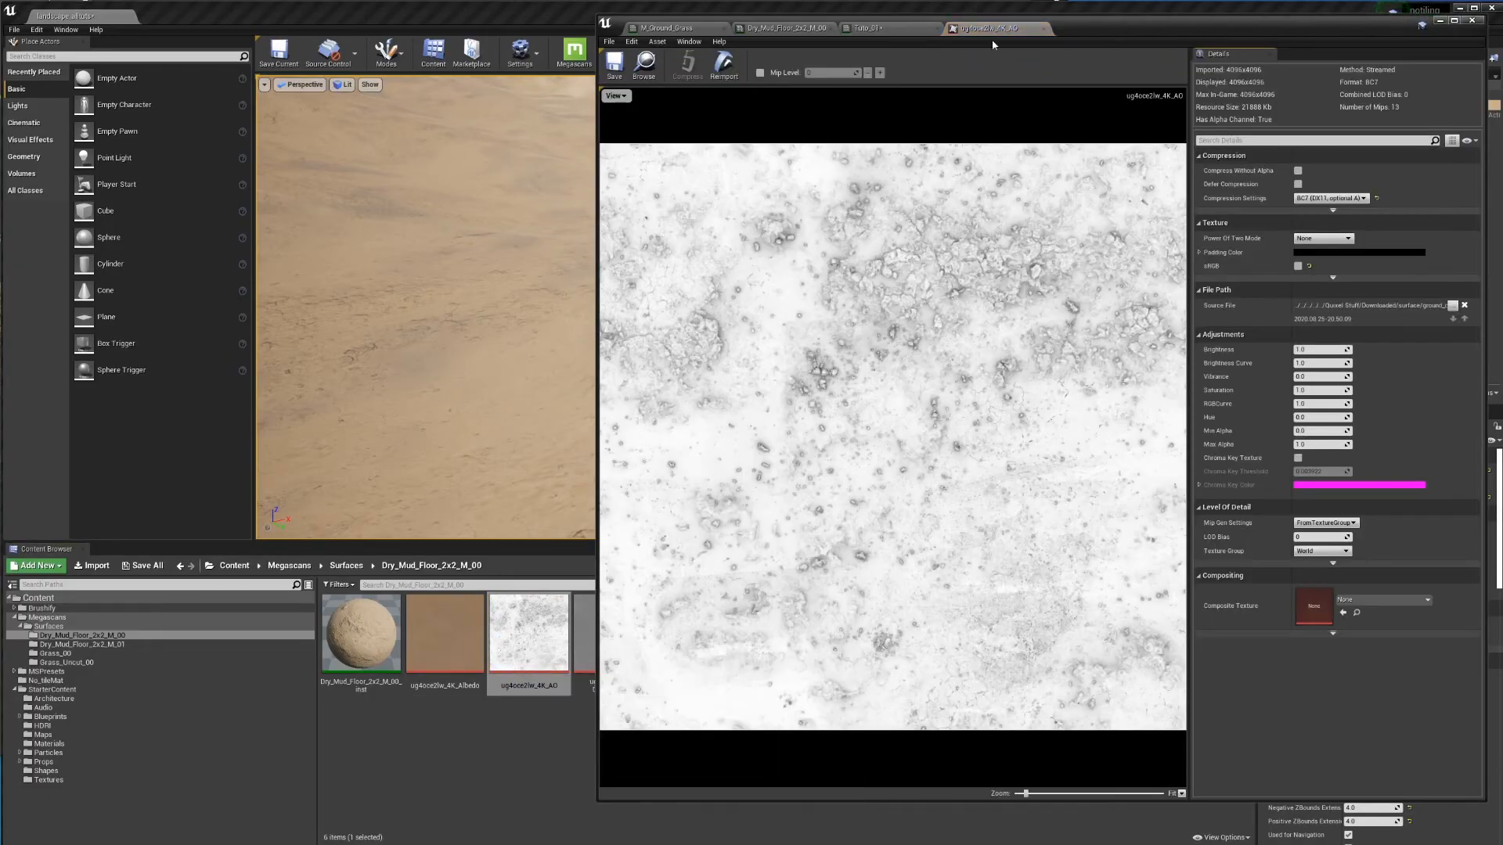
{"action": "left_click_drag", "start_coordinate": [1094, 31], "coordinate": [826, 43]}
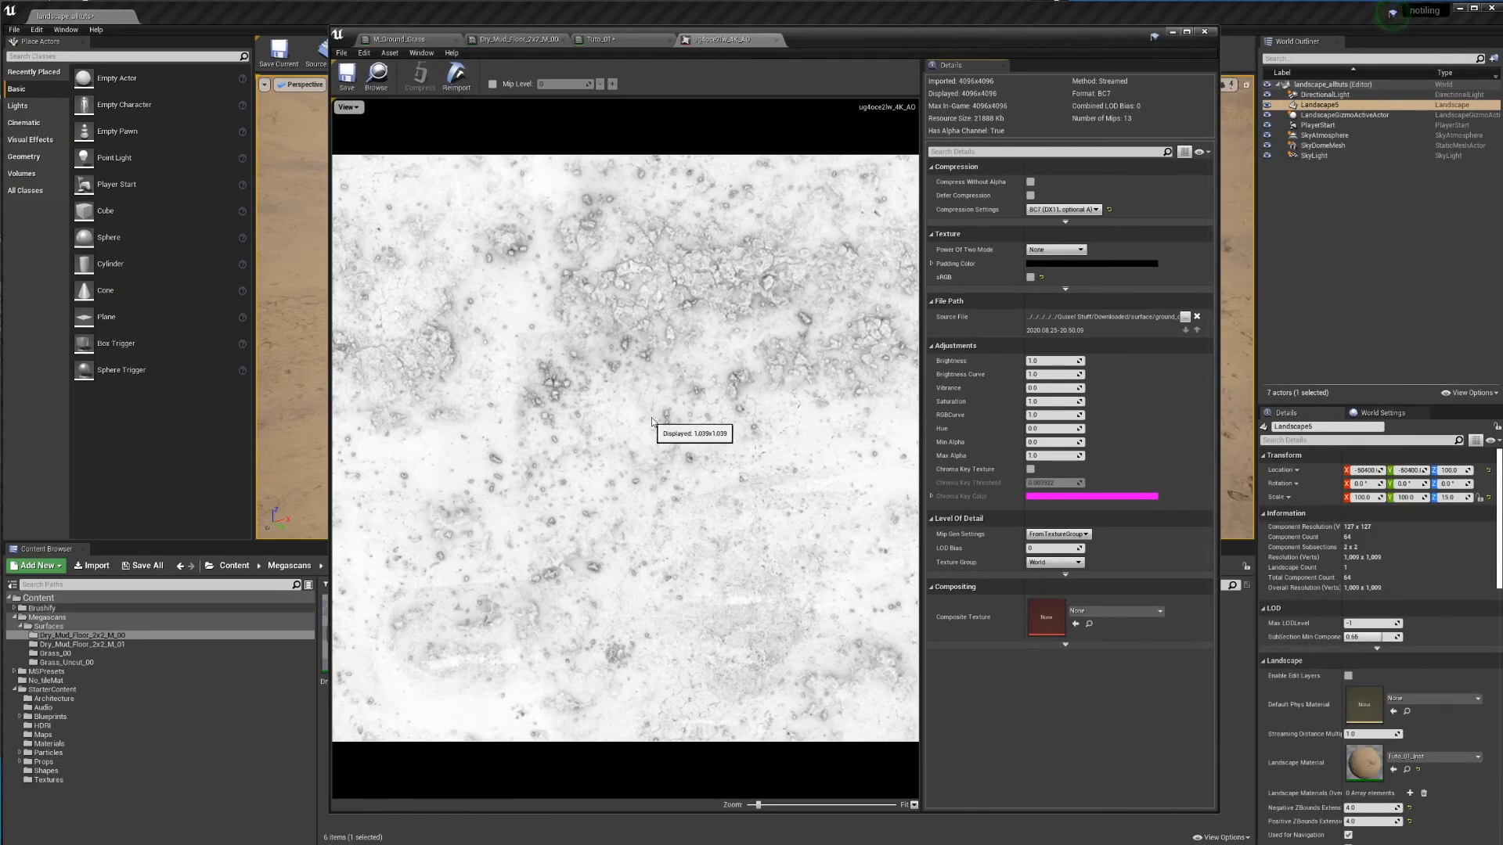
{"action": "left_click", "coordinate": [359, 110]}
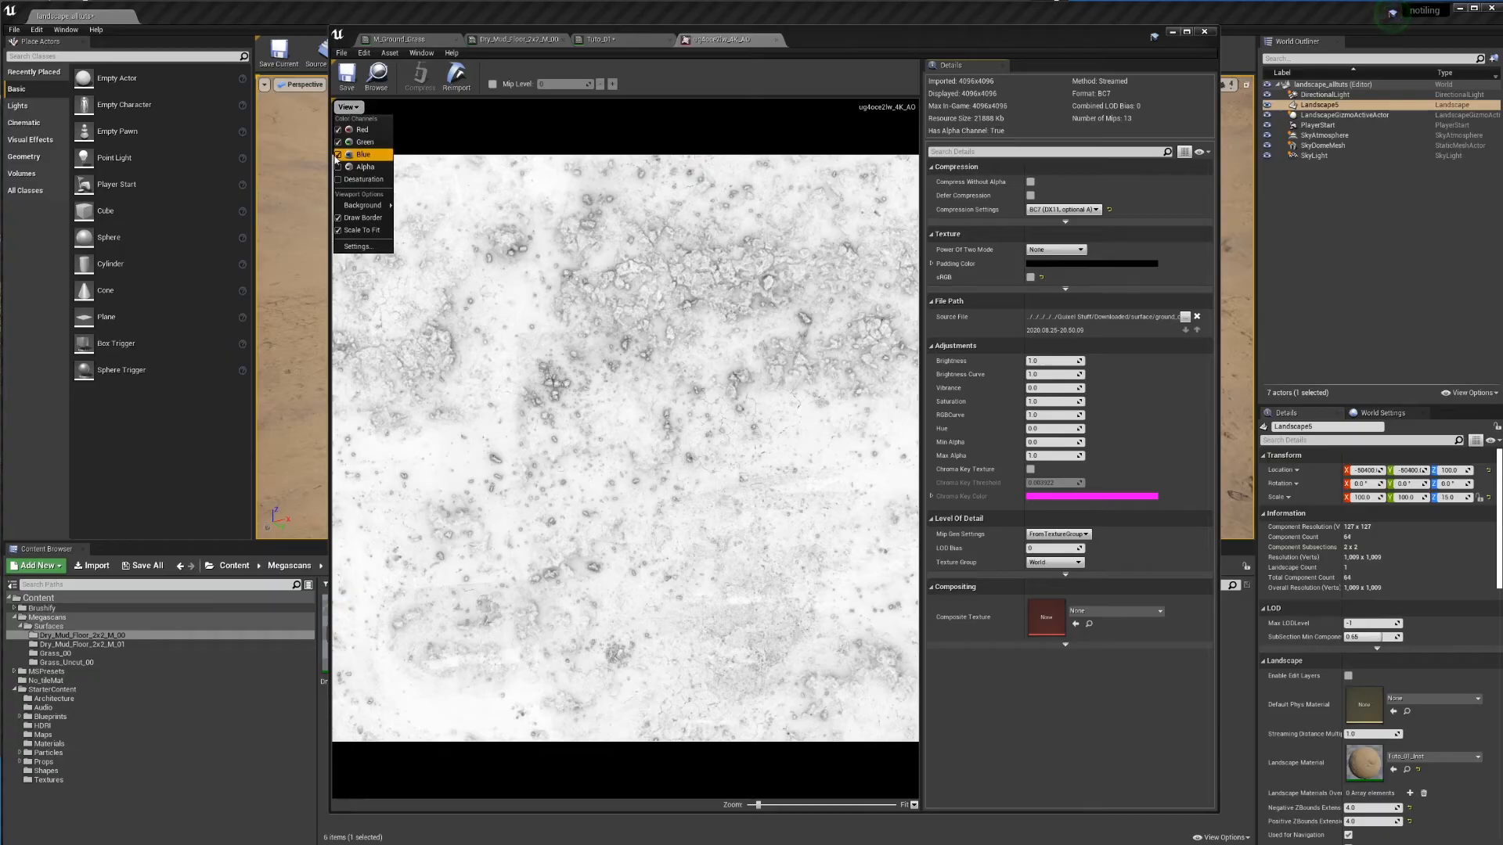
{"action": "left_click", "coordinate": [338, 154]}
{"action": "left_click", "coordinate": [338, 141]}
{"action": "left_click", "coordinate": [338, 166]}
{"action": "left_click", "coordinate": [775, 40]}
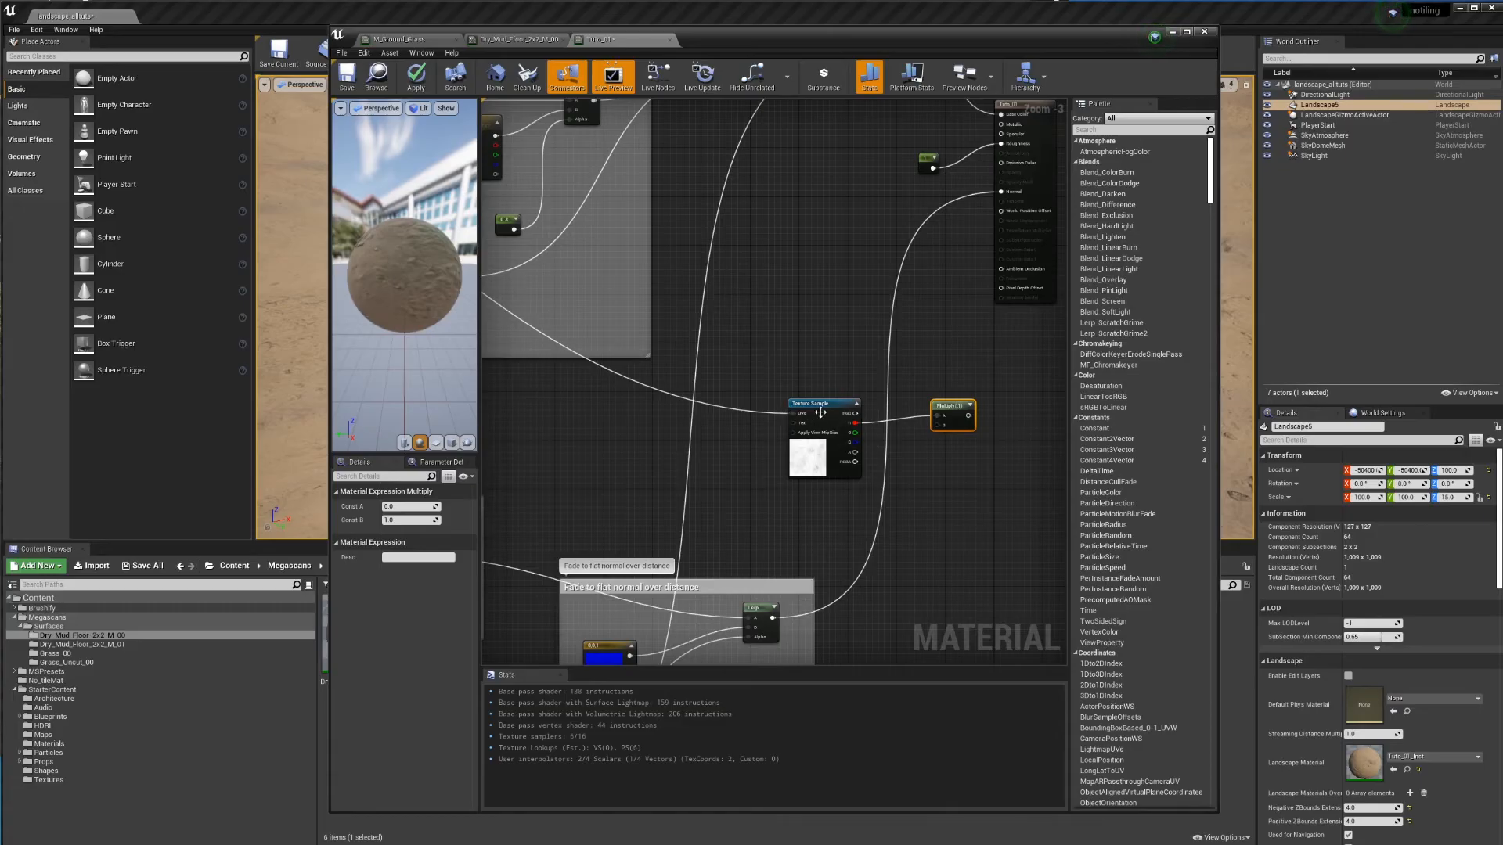
Step: Shift the AO texture sample up, add a Constant3Vector below it, and set the constant's color to white (1, 1, 1)
{"action": "left_click_drag", "start_coordinate": [820, 413], "coordinate": [775, 360]}
{"action": "right_click_drag", "start_coordinate": [753, 470], "coordinate": [803, 389]}
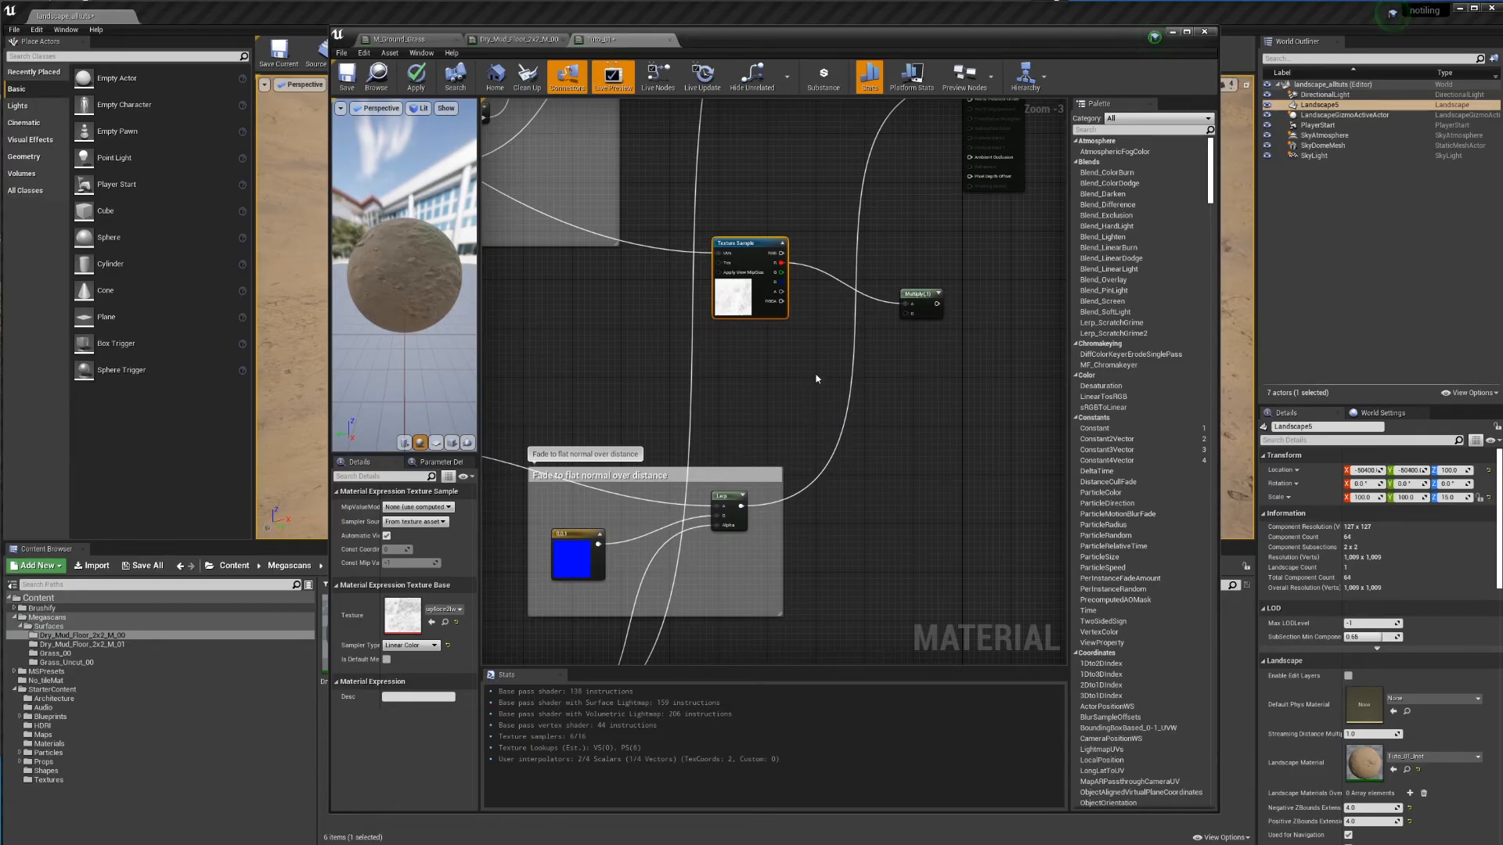
{"action": "key", "text": "3"}
{"action": "left_click", "coordinate": [815, 379]}
{"action": "left_click_drag", "start_coordinate": [830, 376], "coordinate": [788, 375]}
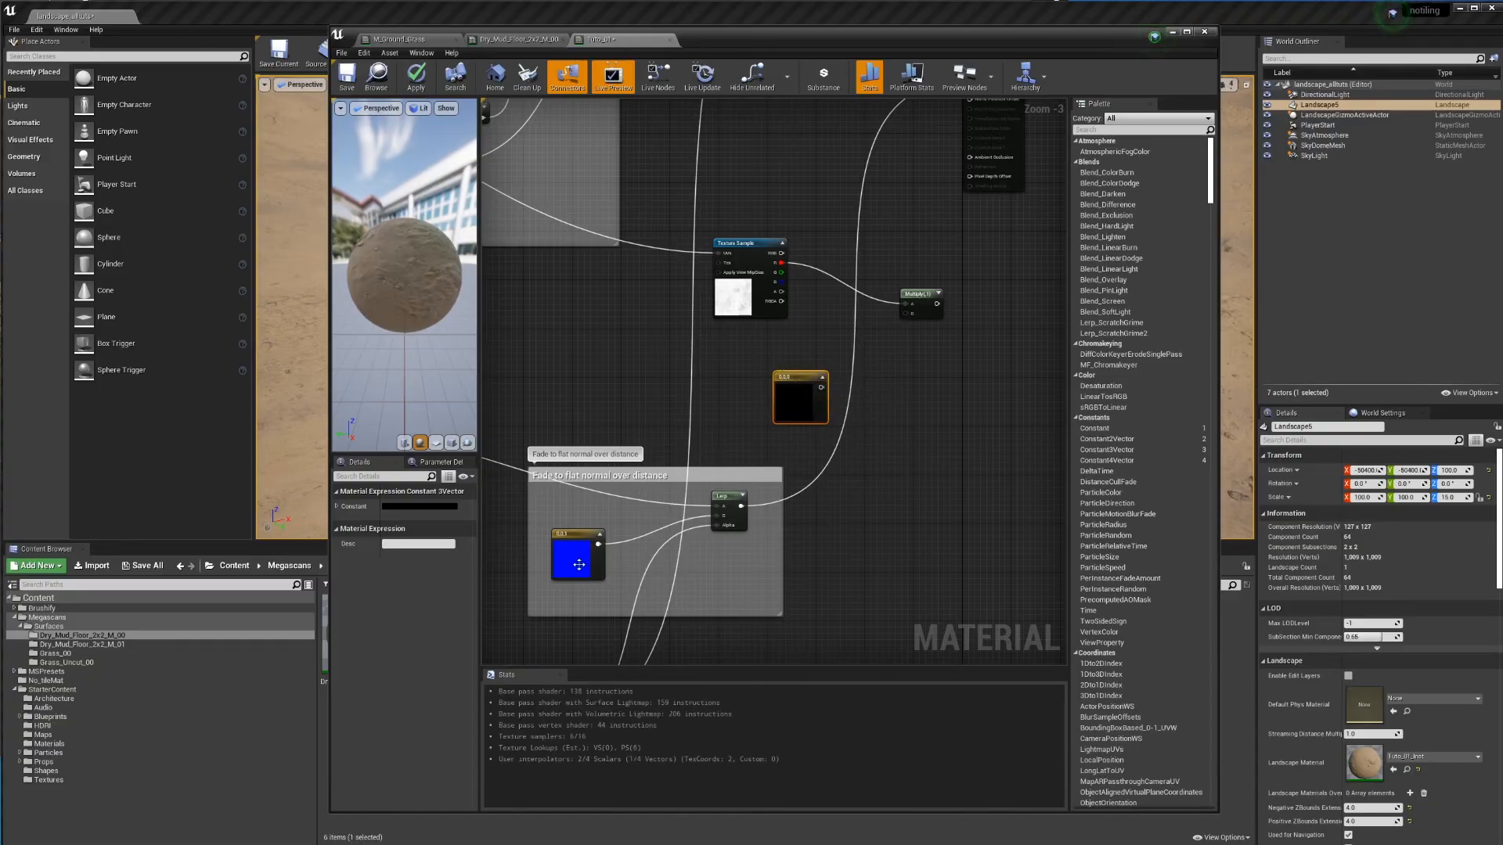
{"action": "double_click", "coordinate": [792, 397]}
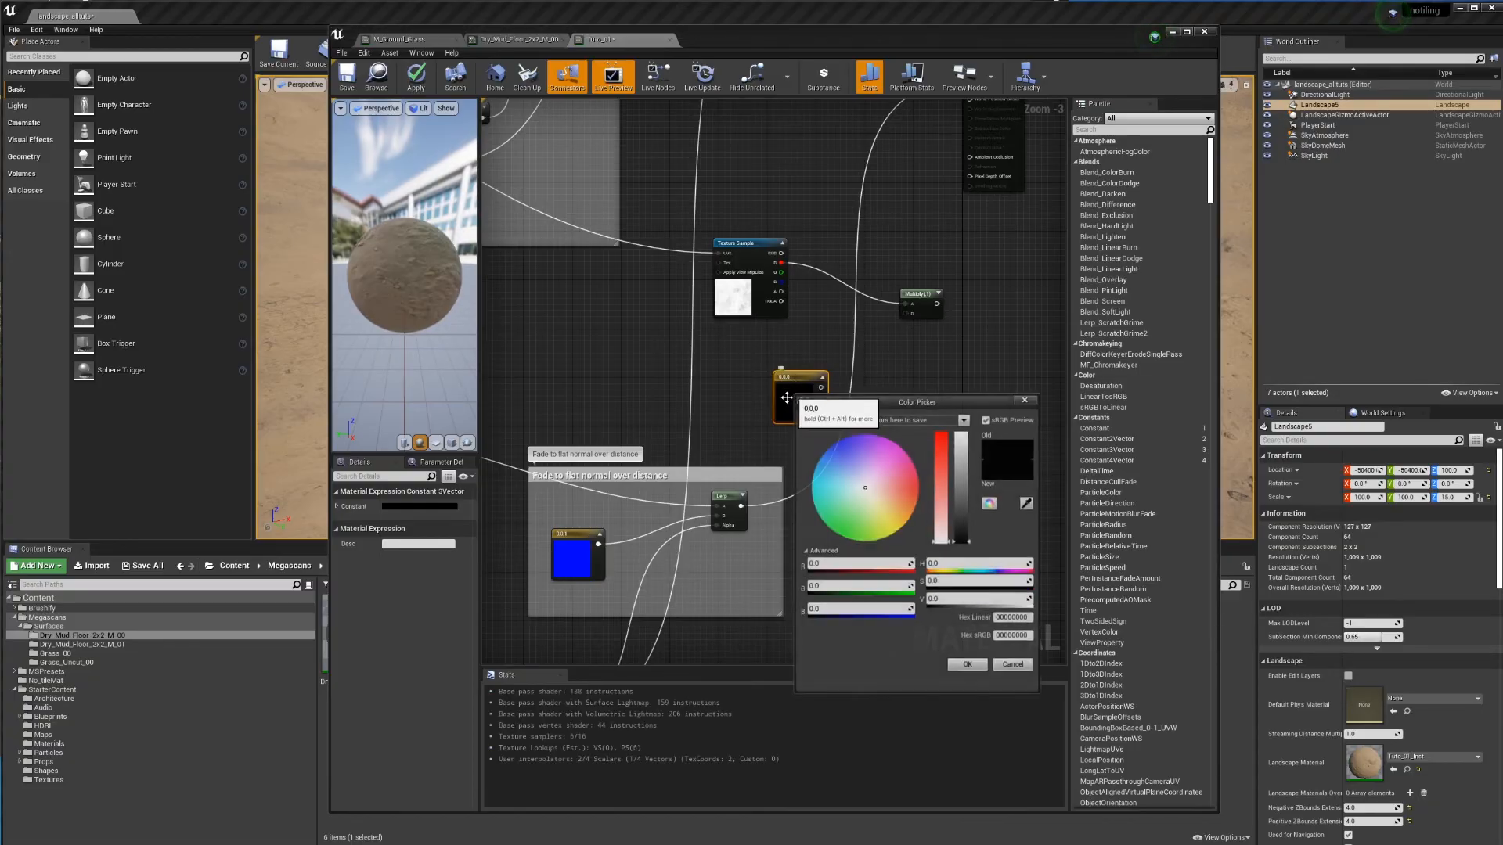
{"action": "left_click_drag", "start_coordinate": [954, 492], "coordinate": [959, 449]}
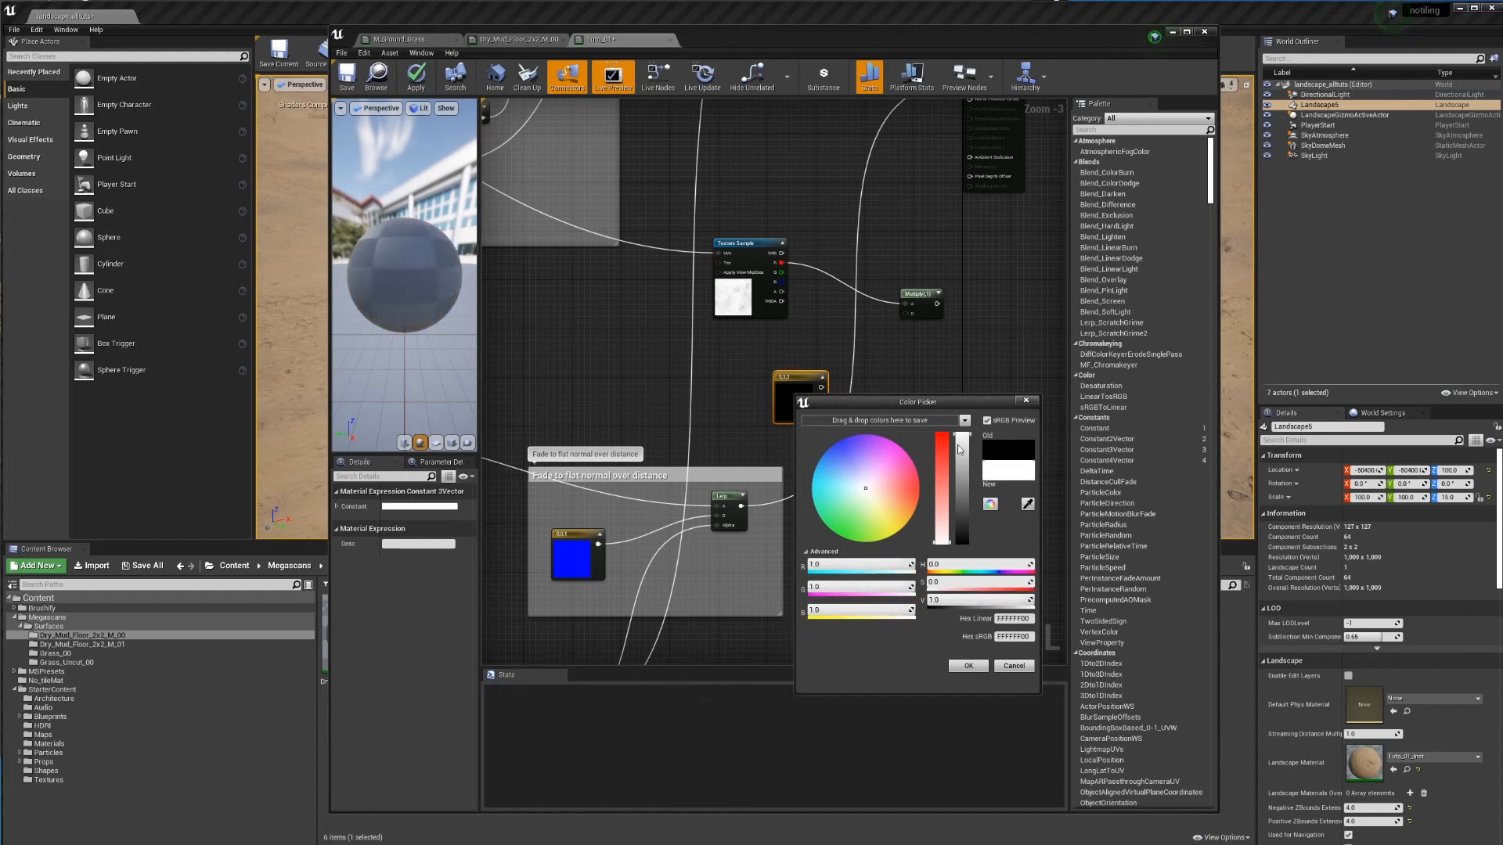
{"action": "left_click", "coordinate": [968, 665]}
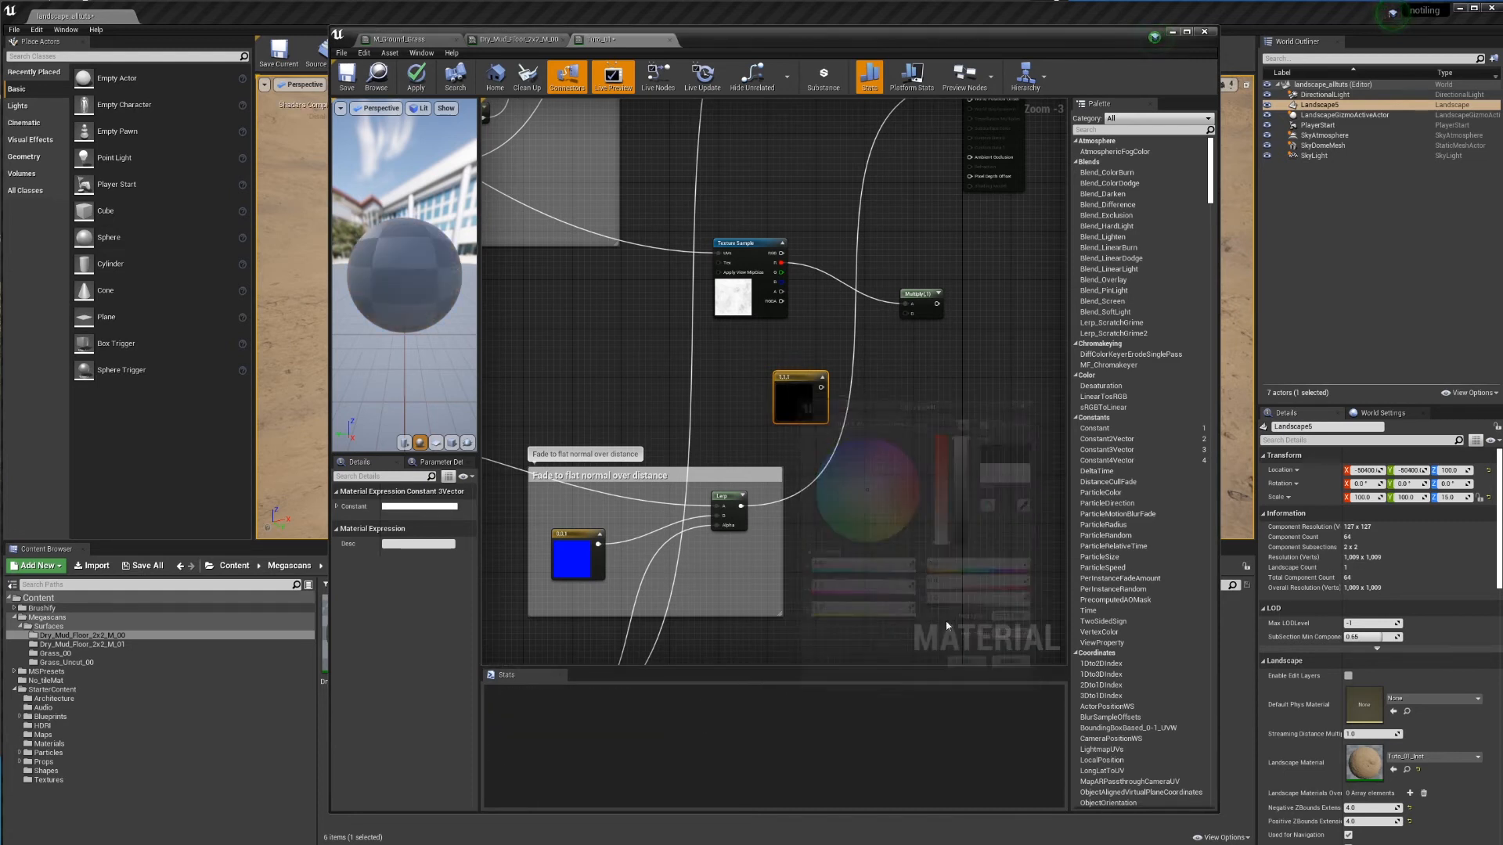
Step: Try the white constant in the Multiply node's B input, and delete the Multiply node
{"action": "left_click_drag", "start_coordinate": [821, 387], "coordinate": [908, 316]}
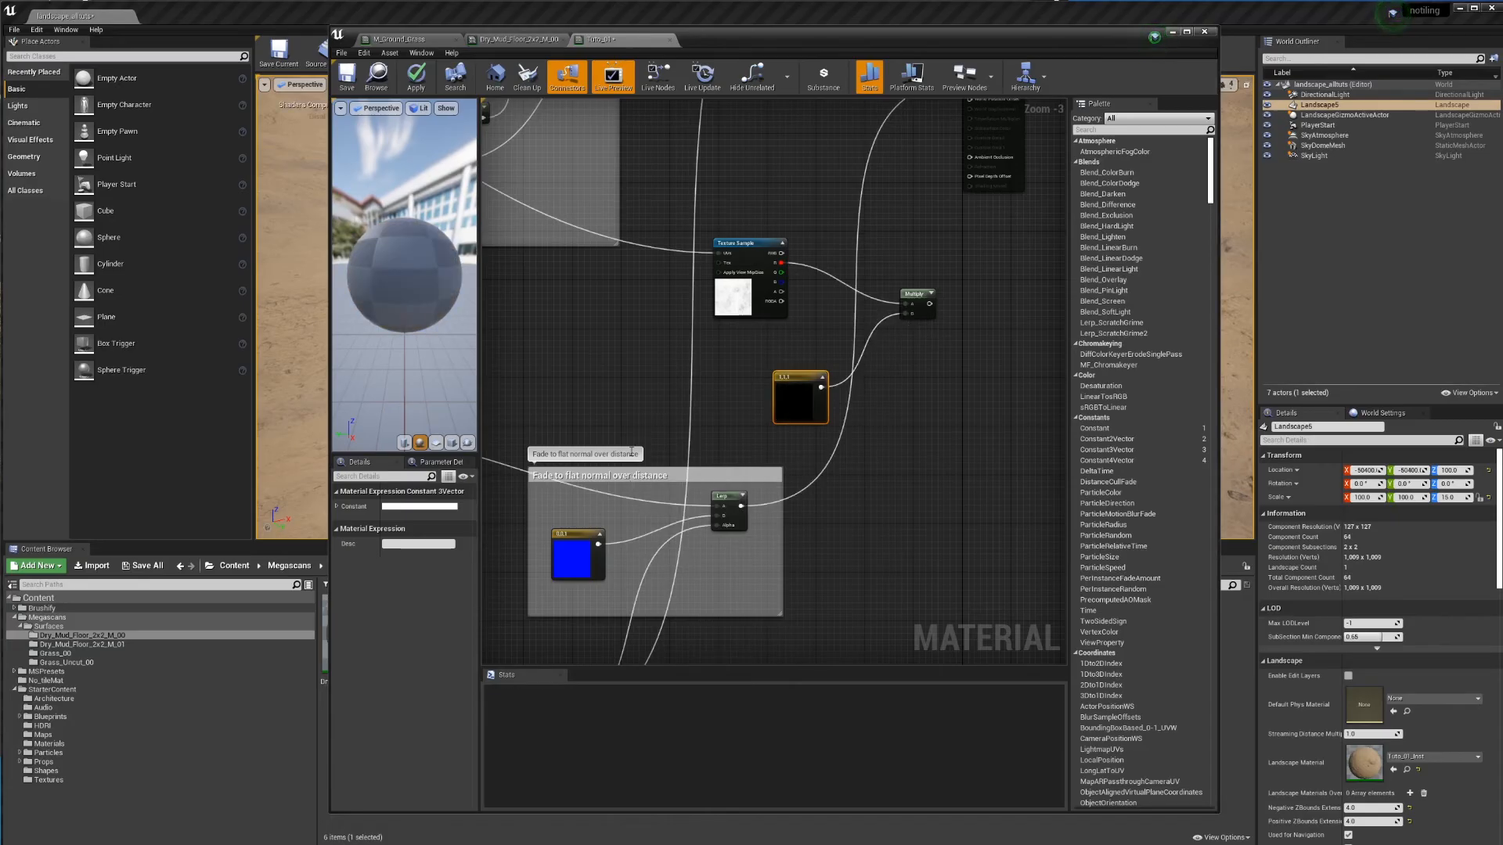
{"action": "left_click", "coordinate": [911, 294]}
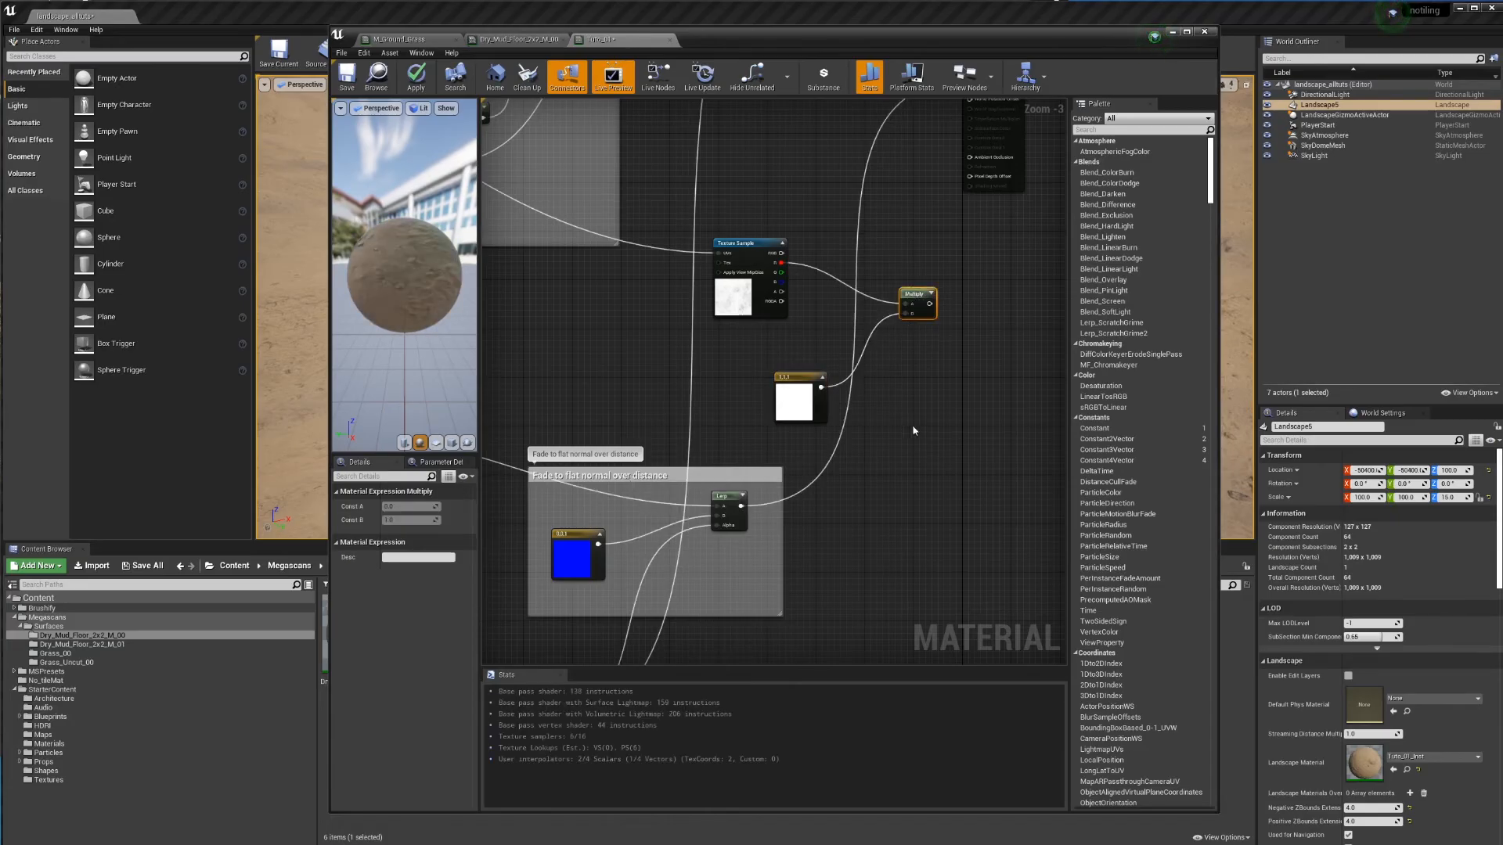
{"action": "key", "text": "Delete"}
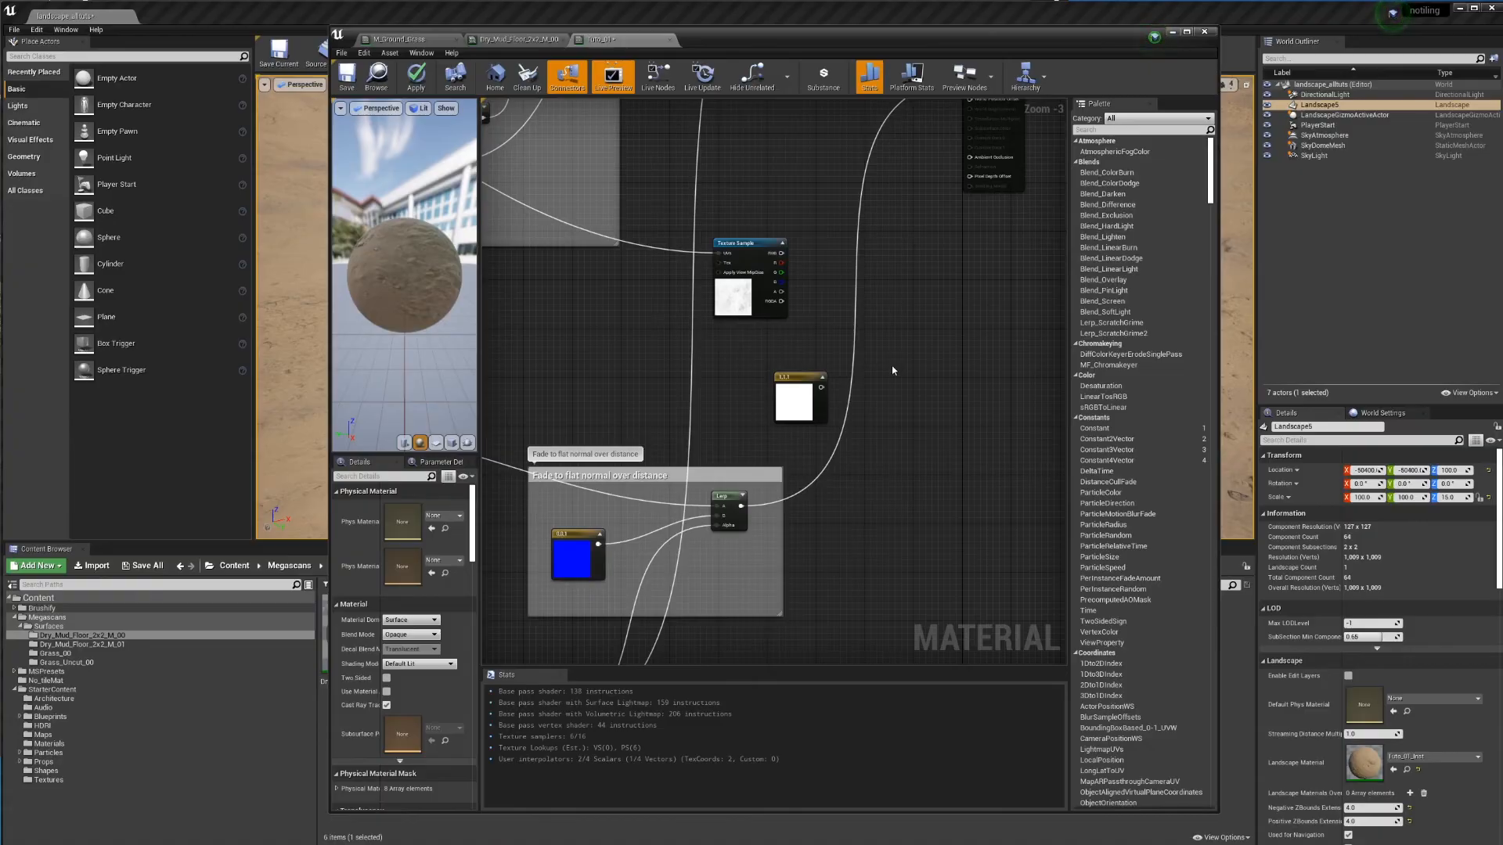
Step: Add a Lerp node with the AO sample's RGB output as A, the white constant as B, and the distance gradient's Clamp output as Alpha
{"action": "left_click", "coordinate": [898, 294]}
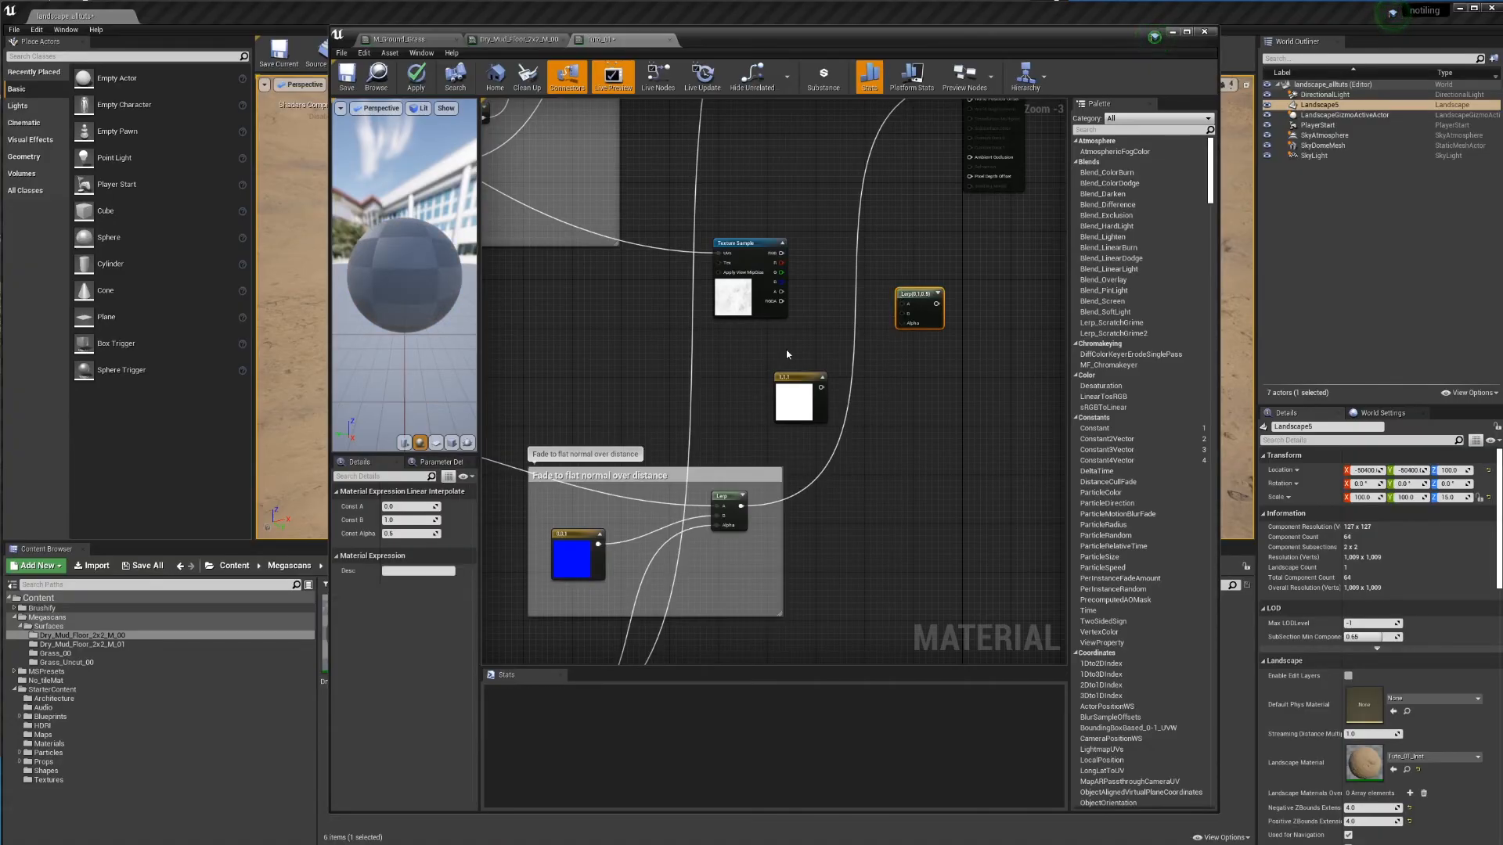
{"action": "left_click_drag", "start_coordinate": [779, 254], "coordinate": [902, 304]}
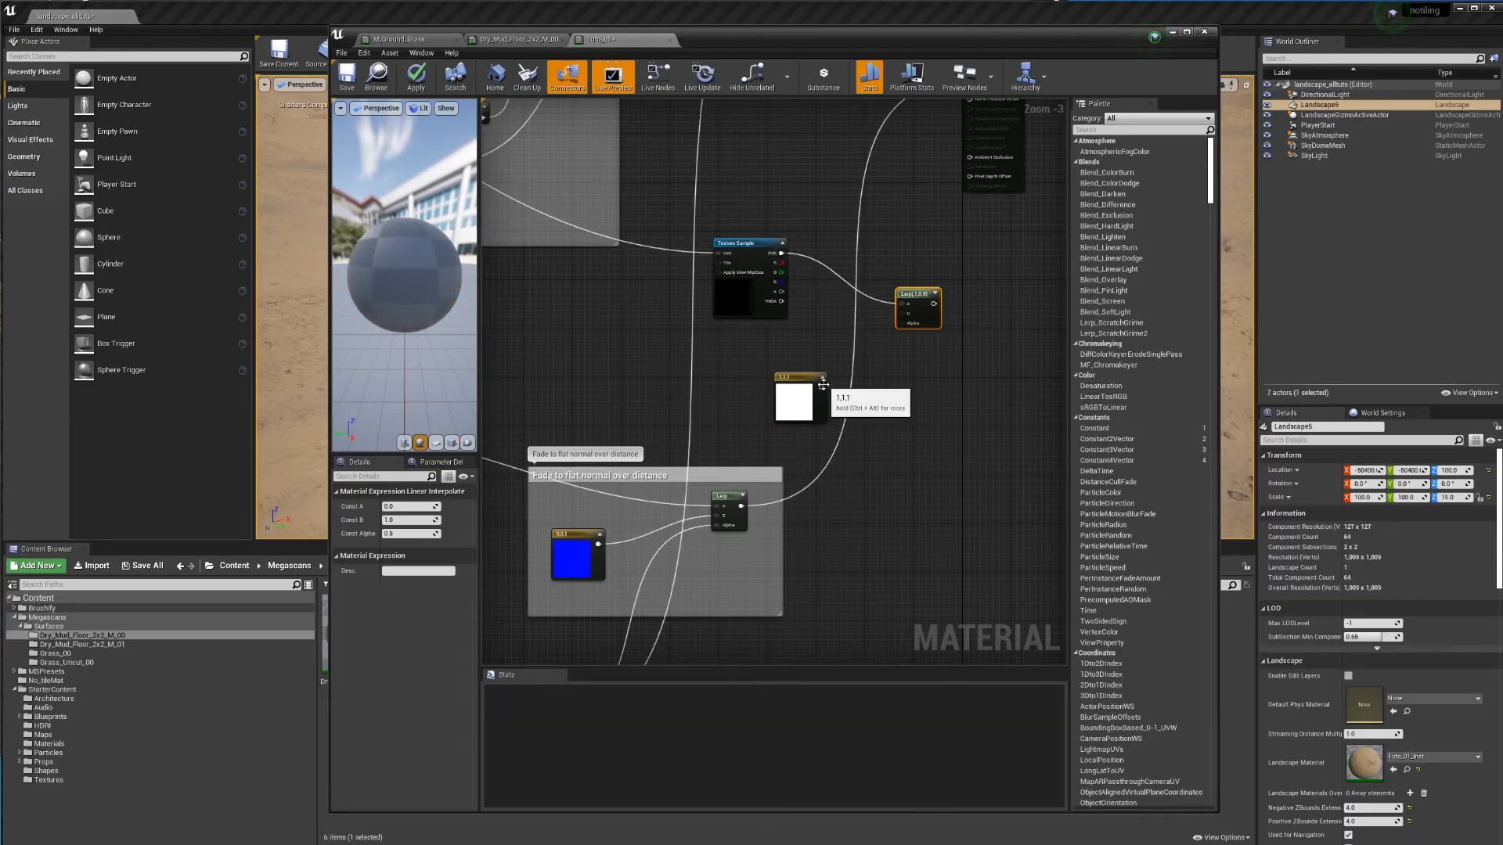
{"action": "left_click_drag", "start_coordinate": [821, 389], "coordinate": [905, 314]}
{"action": "right_click_drag", "start_coordinate": [848, 457], "coordinate": [923, 250]}
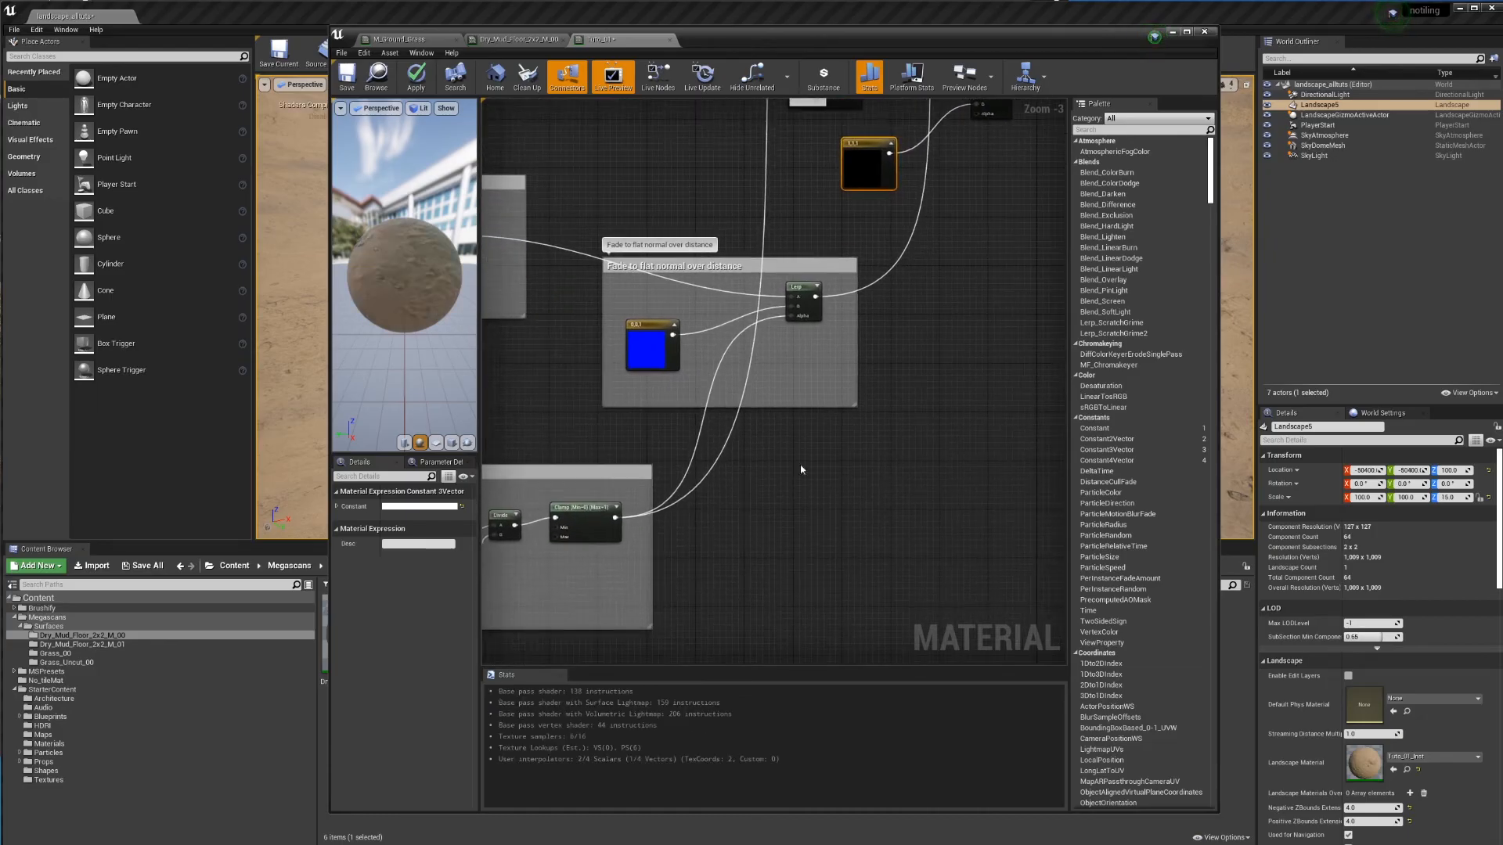
{"action": "right_click_drag", "start_coordinate": [804, 406], "coordinate": [738, 464]}
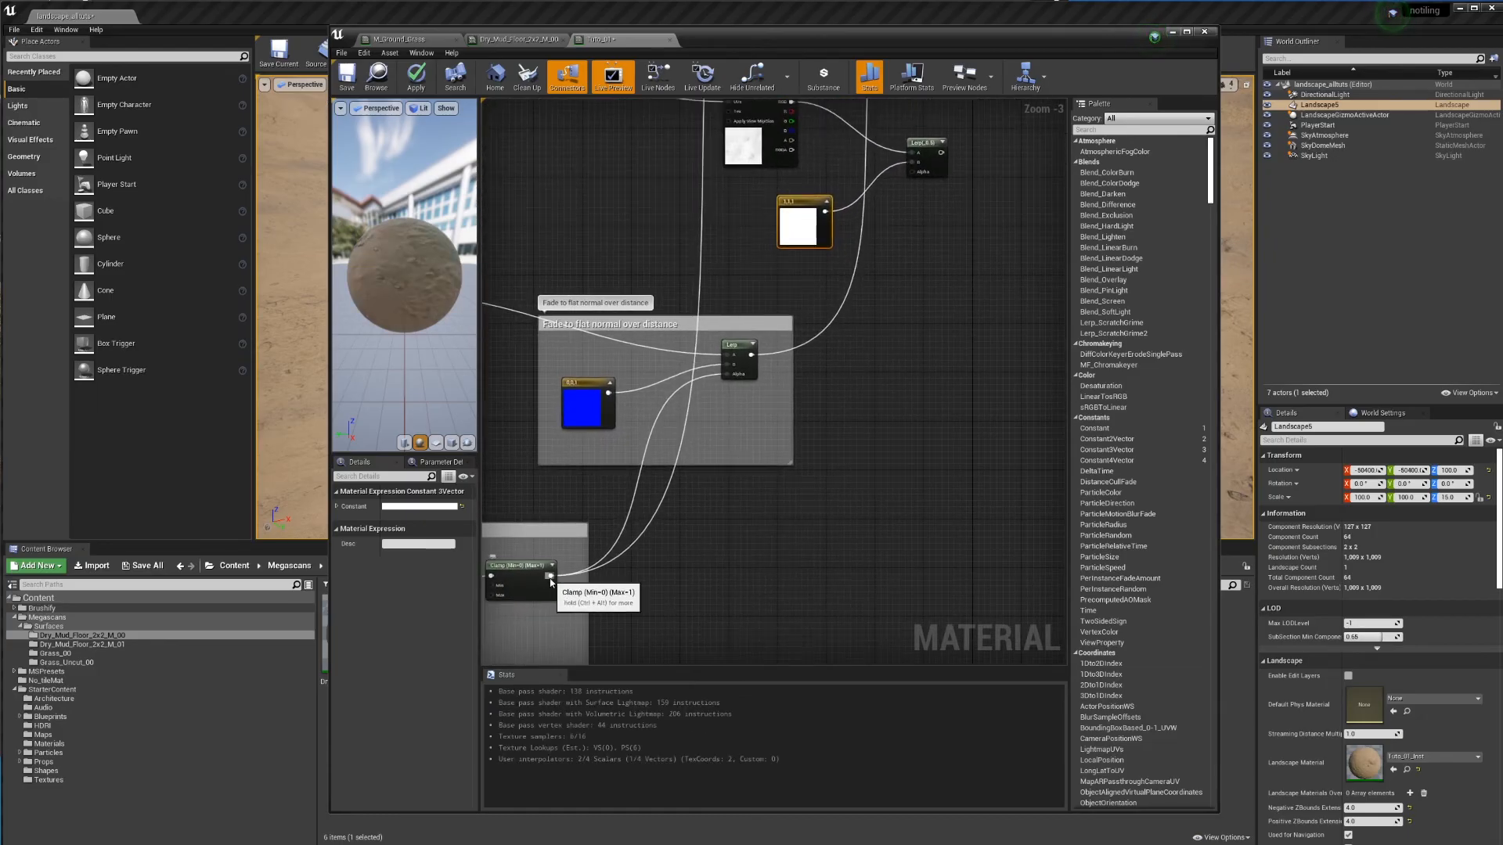
{"action": "left_click_drag", "start_coordinate": [551, 576], "coordinate": [914, 175]}
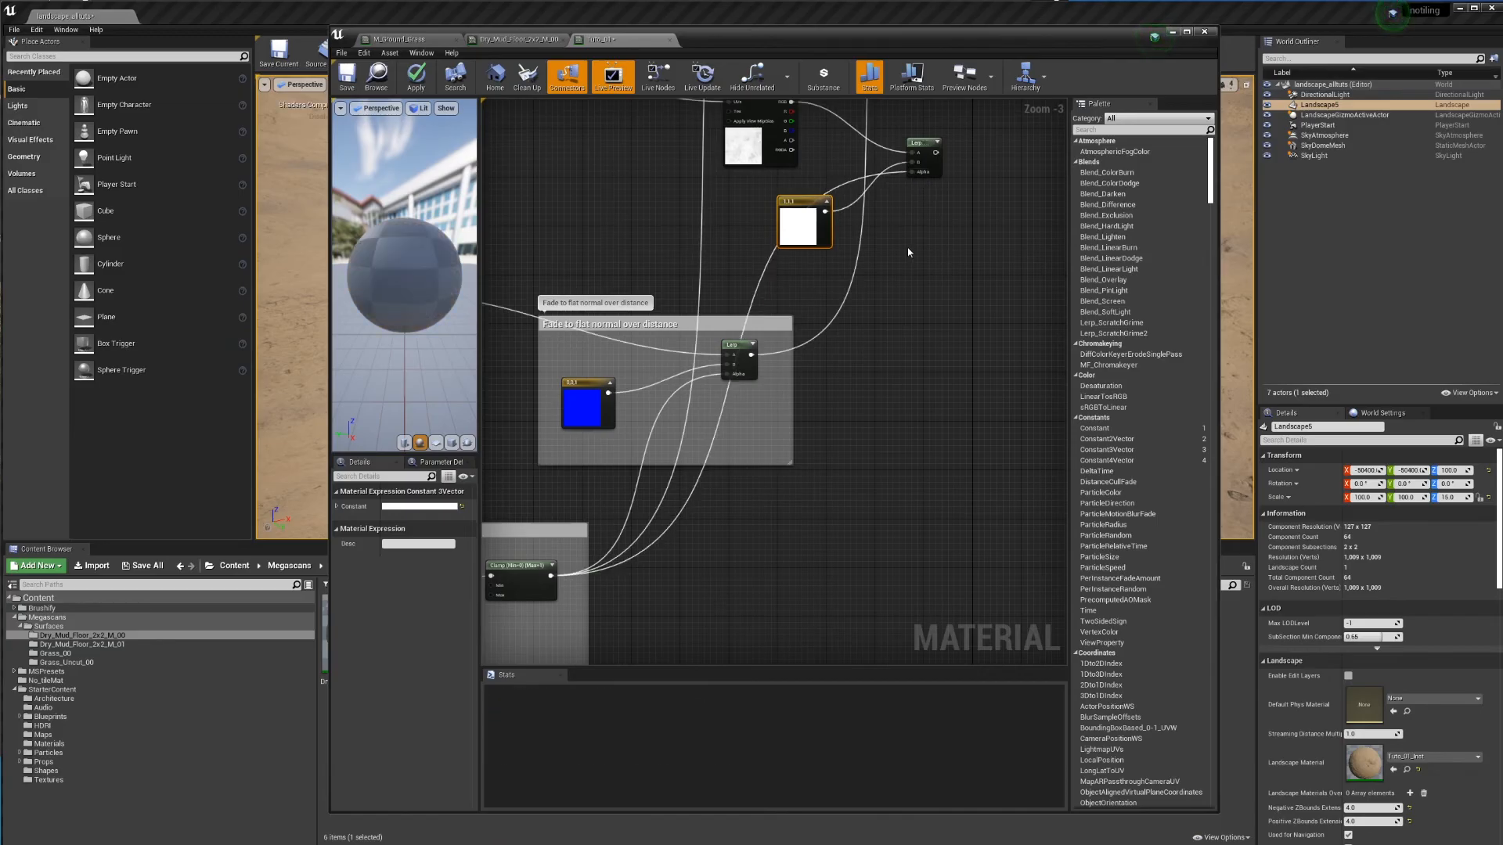
Step: Connect the AO Lerp's output to the material's Ambient Occlusion input
{"action": "right_click_drag", "start_coordinate": [908, 245], "coordinate": [799, 537]}
{"action": "left_click_drag", "start_coordinate": [809, 456], "coordinate": [878, 309]}
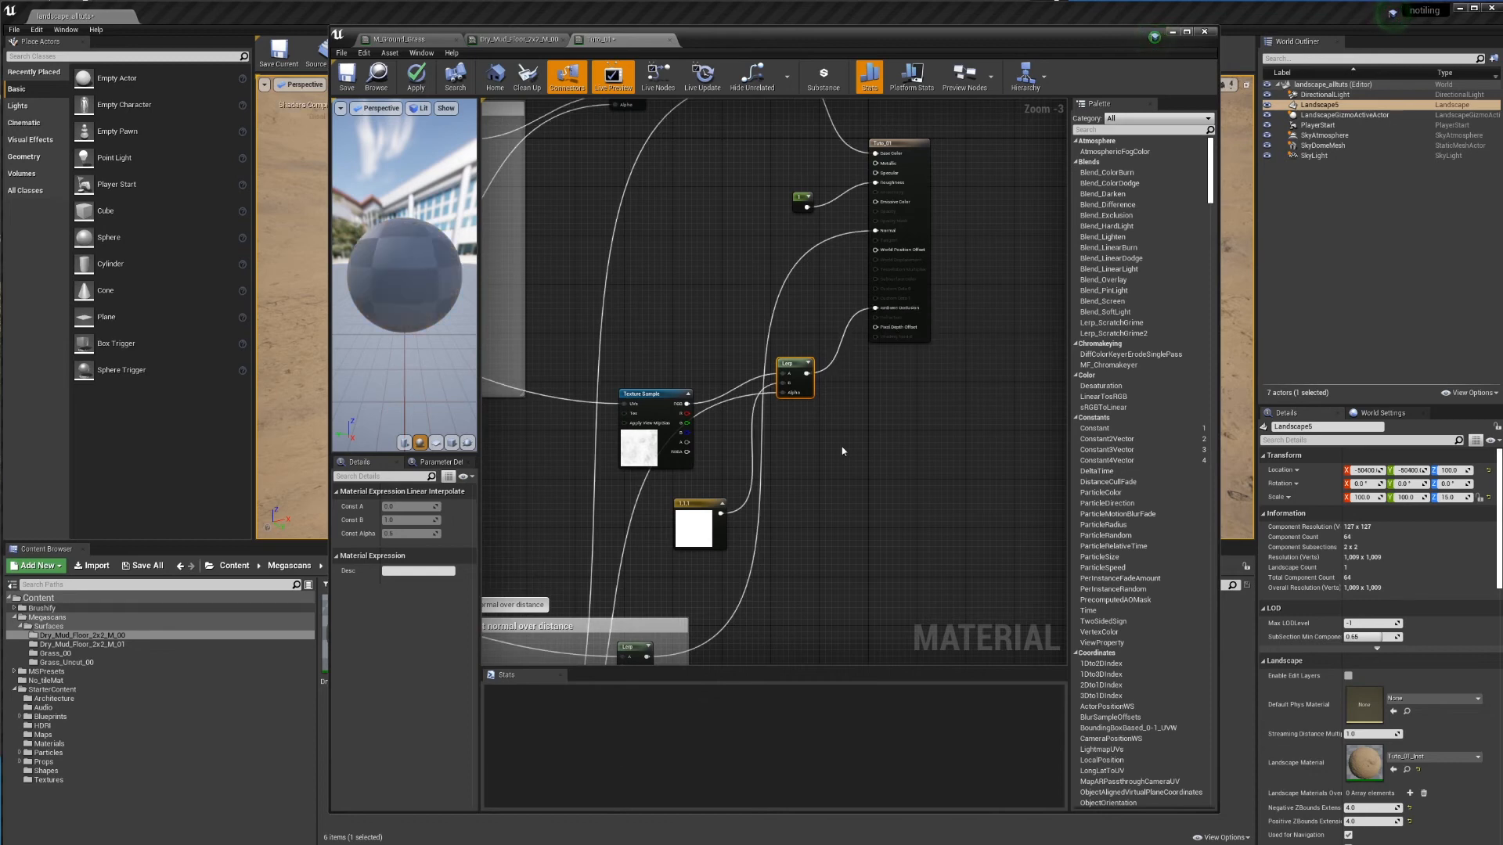
{"action": "right_click_drag", "start_coordinate": [709, 572], "coordinate": [804, 434]}
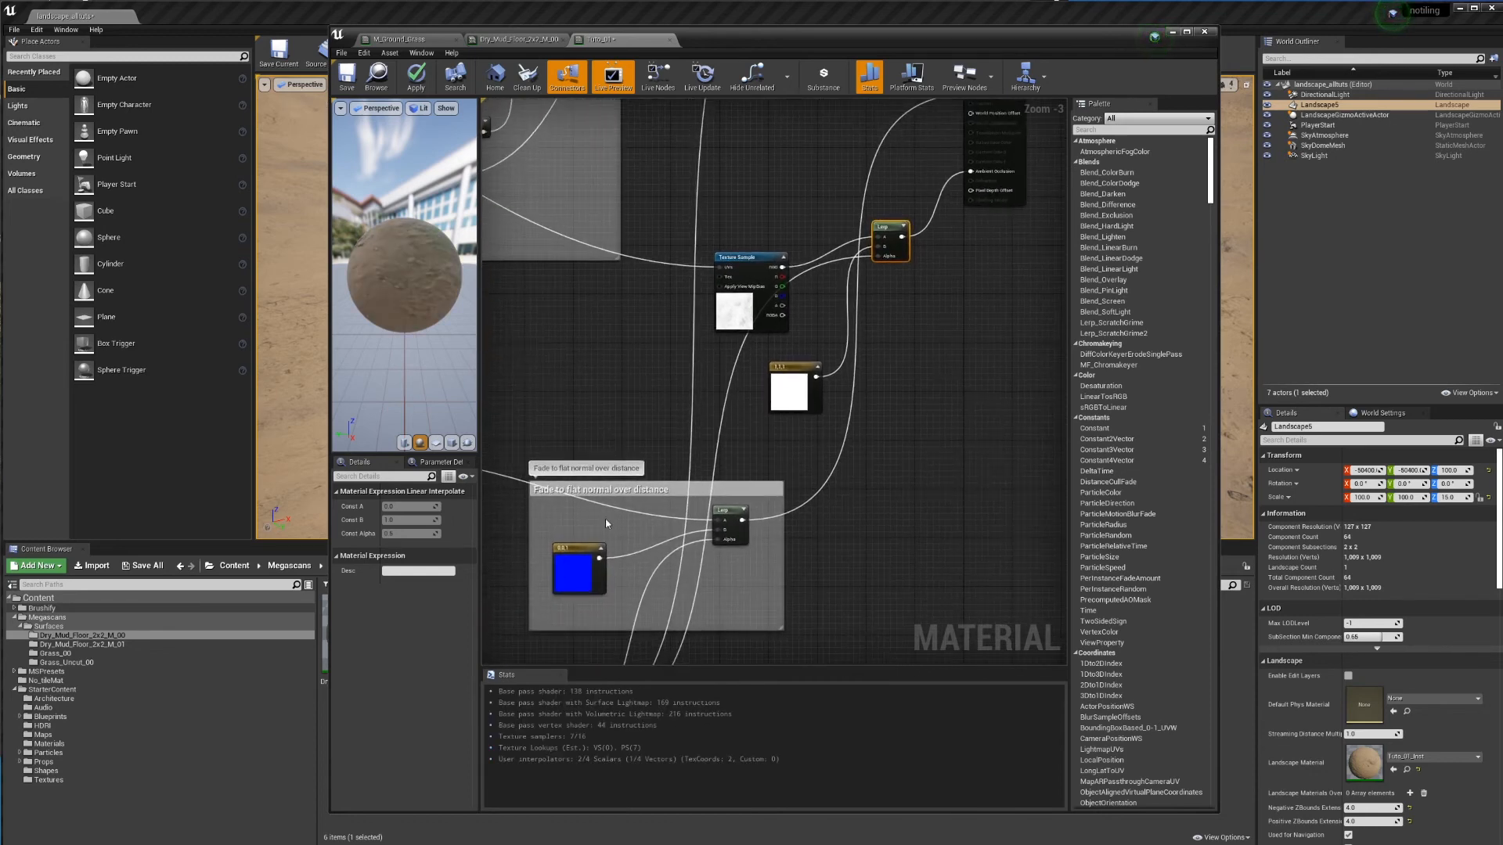
Step: Move the AO Lerp down between its texture sample and white constant, and group the three nodes in a comment named AO
{"action": "right_click_drag", "start_coordinate": [607, 523], "coordinate": [785, 435]}
{"action": "right_click_drag", "start_coordinate": [698, 456], "coordinate": [805, 470]}
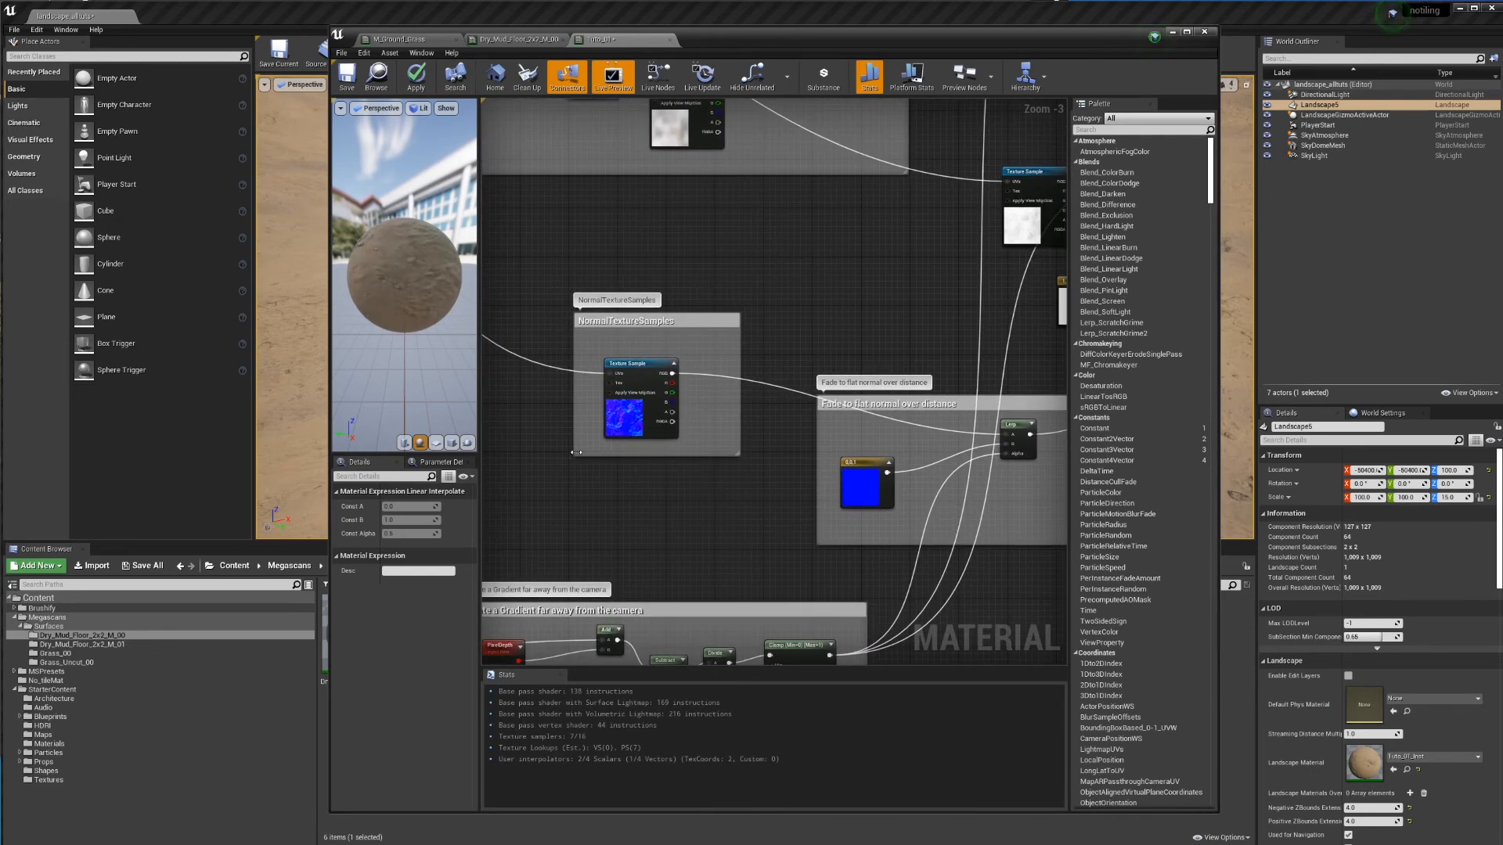
{"action": "right_click_drag", "start_coordinate": [619, 500], "coordinate": [754, 288]}
{"action": "scroll", "coordinate": [736, 333], "scroll_direction": "down", "scroll_amount": 2}
{"action": "right_click_drag", "start_coordinate": [733, 342], "coordinate": [548, 539]}
{"action": "scroll", "coordinate": [809, 350], "scroll_direction": "up", "scroll_amount": 3}
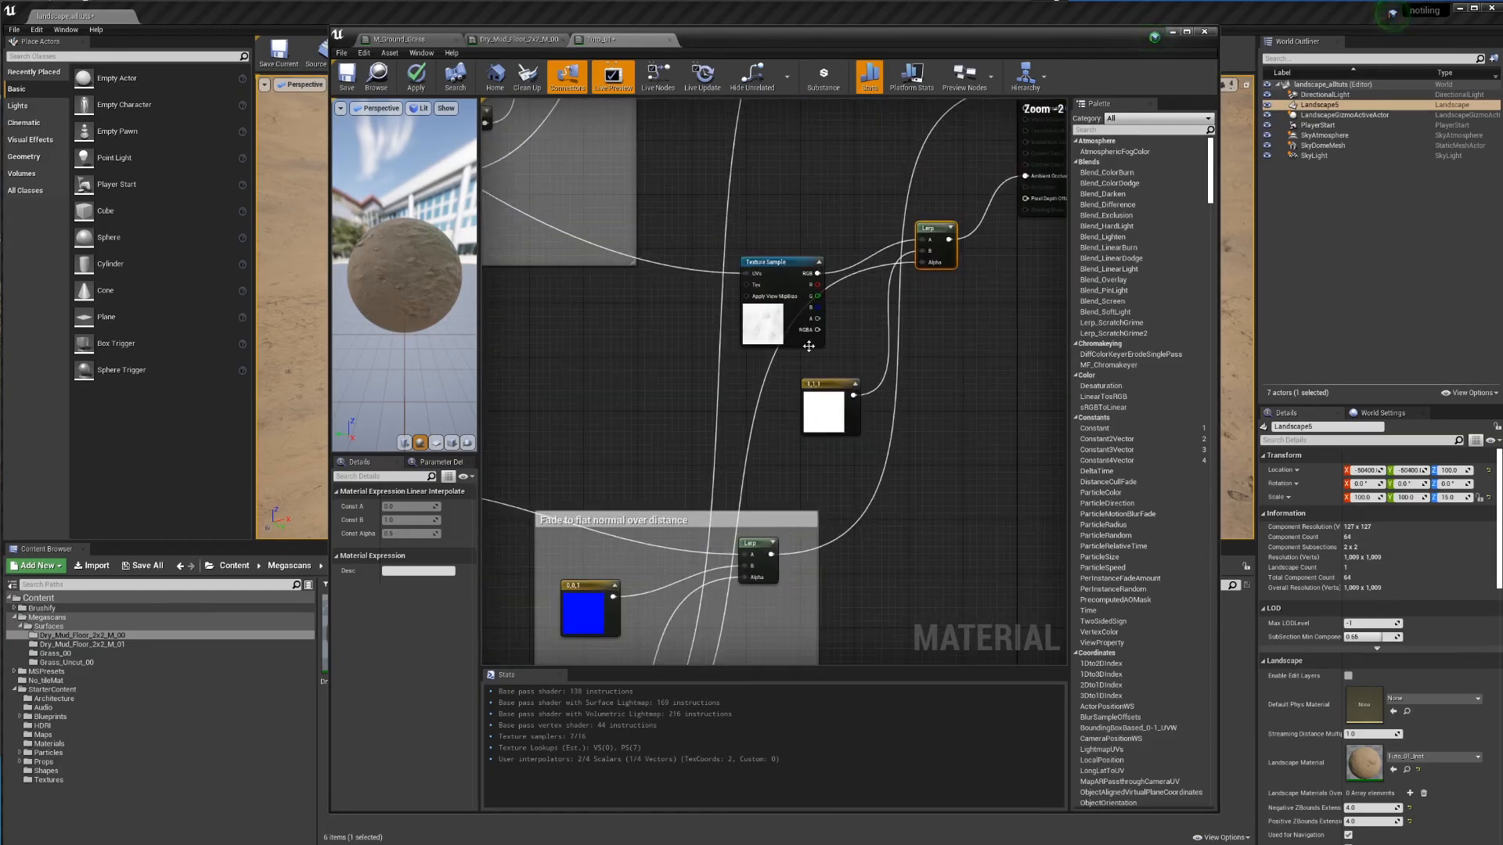
{"action": "left_click_drag", "start_coordinate": [923, 233], "coordinate": [916, 321]}
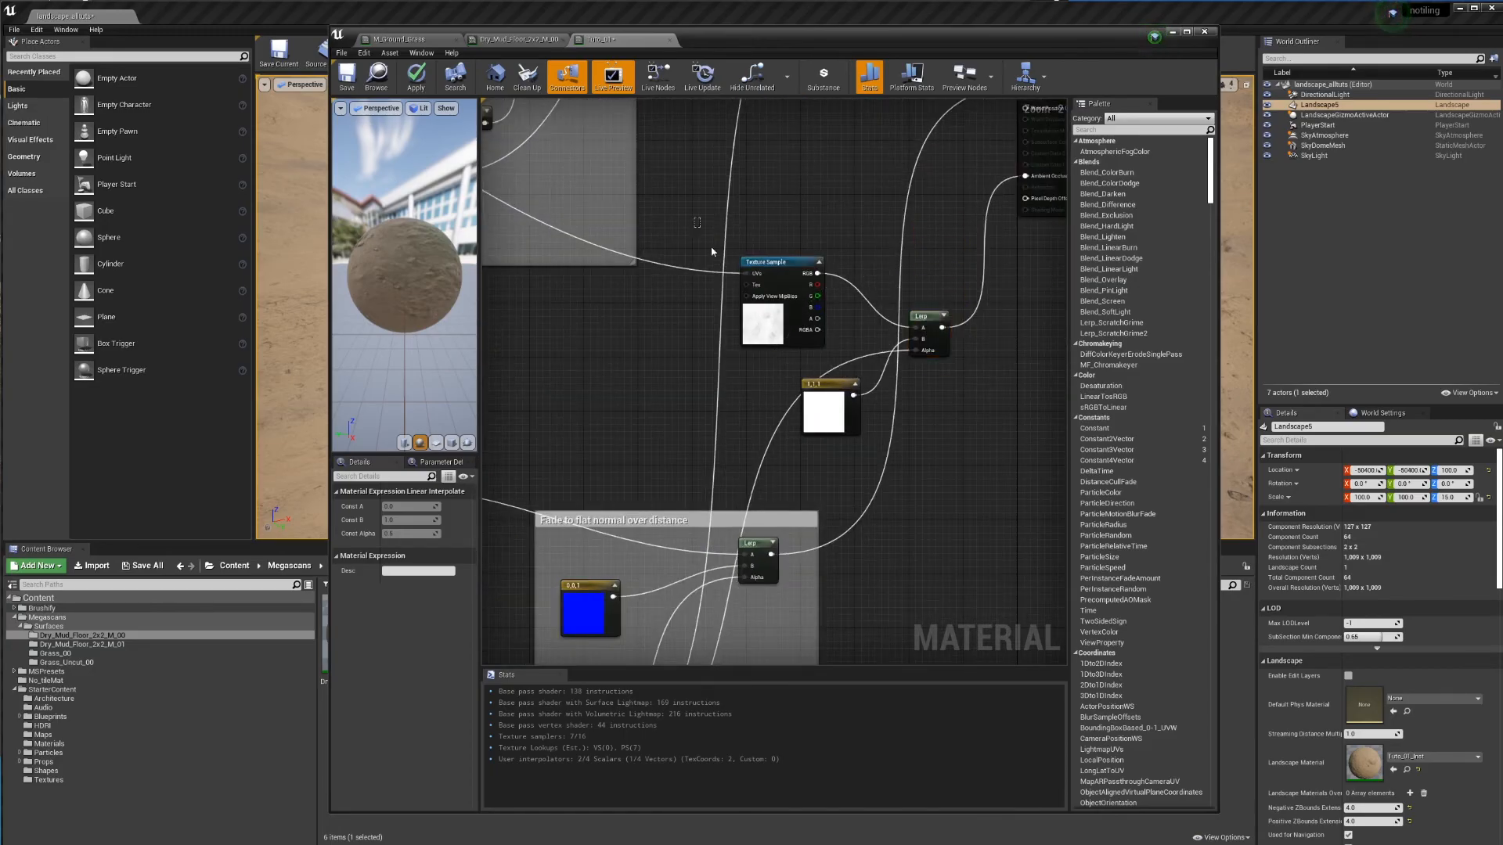
{"action": "left_click", "coordinate": [783, 262], "text": "ctrl"}
{"action": "right_click", "coordinate": [798, 261]}
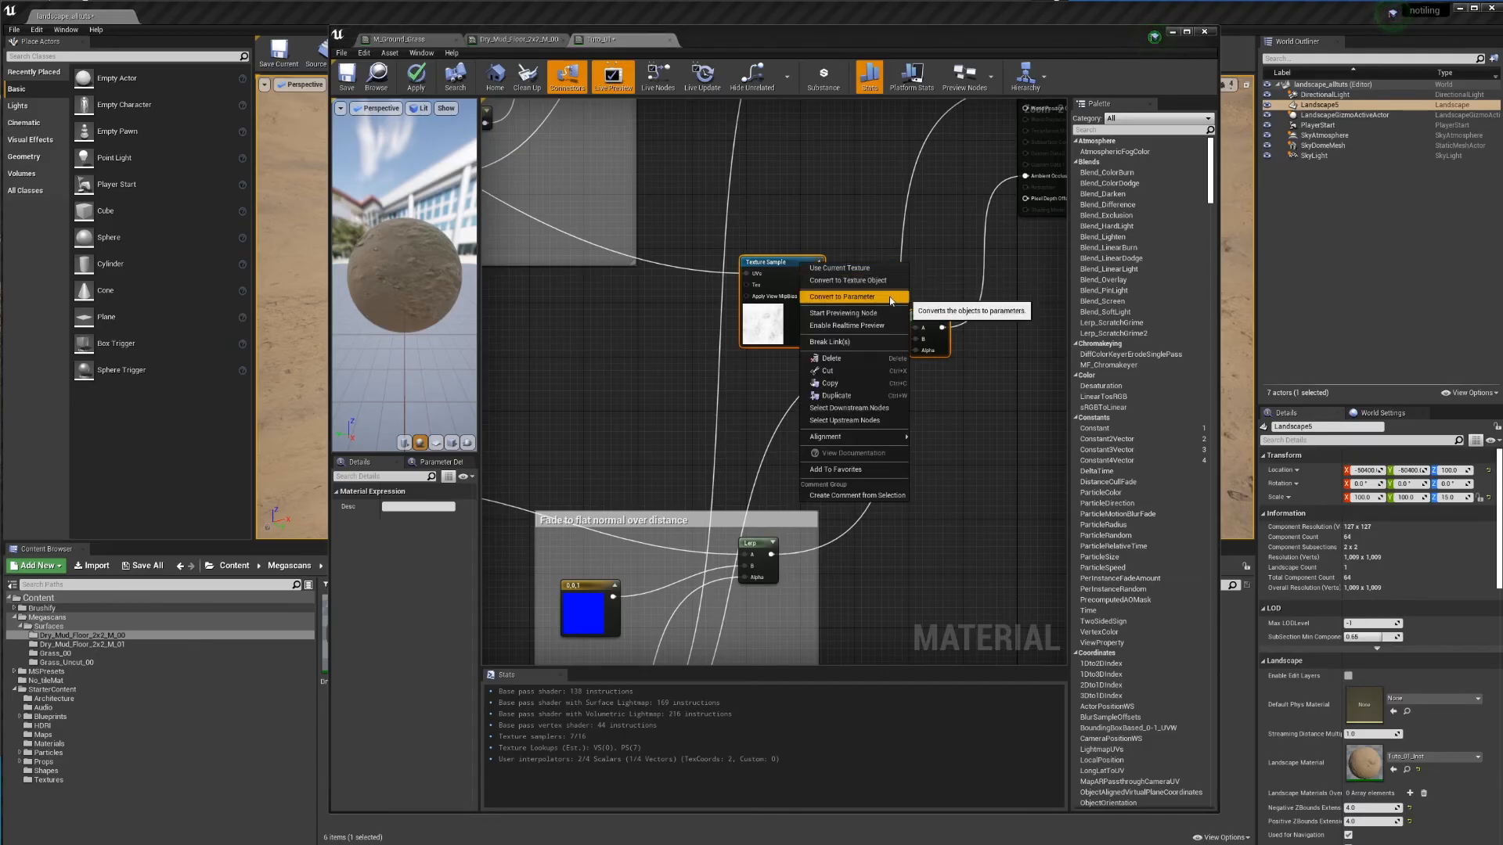
{"action": "left_click", "coordinate": [857, 495]}
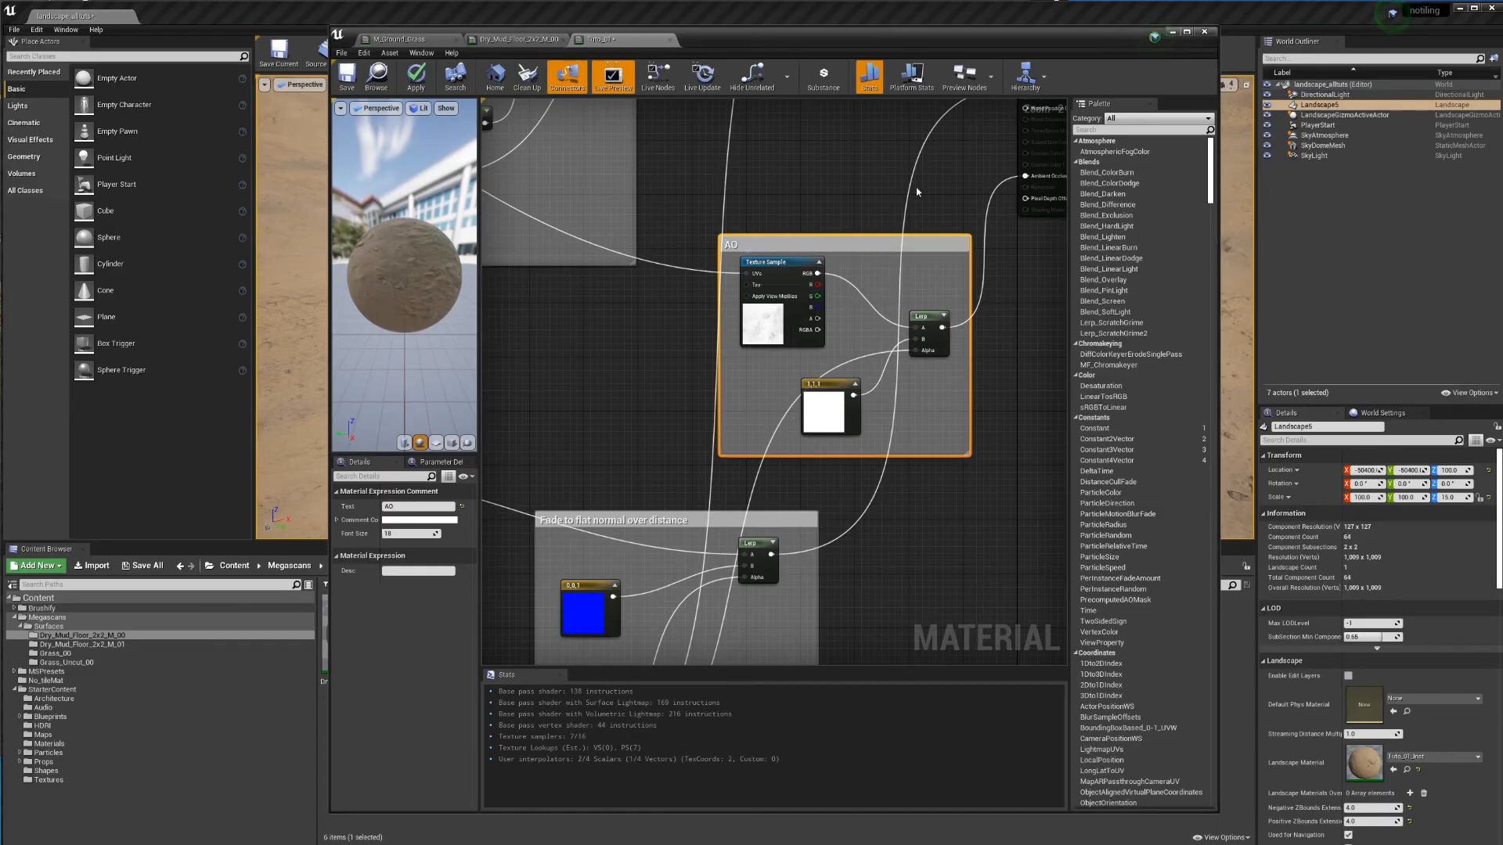
Step: Move the Tuto_01 material output node away from the AO group to free space in the graph
{"action": "scroll", "coordinate": [799, 382], "scroll_direction": "down", "scroll_amount": 5}
{"action": "right_click_drag", "start_coordinate": [614, 440], "coordinate": [745, 369]}
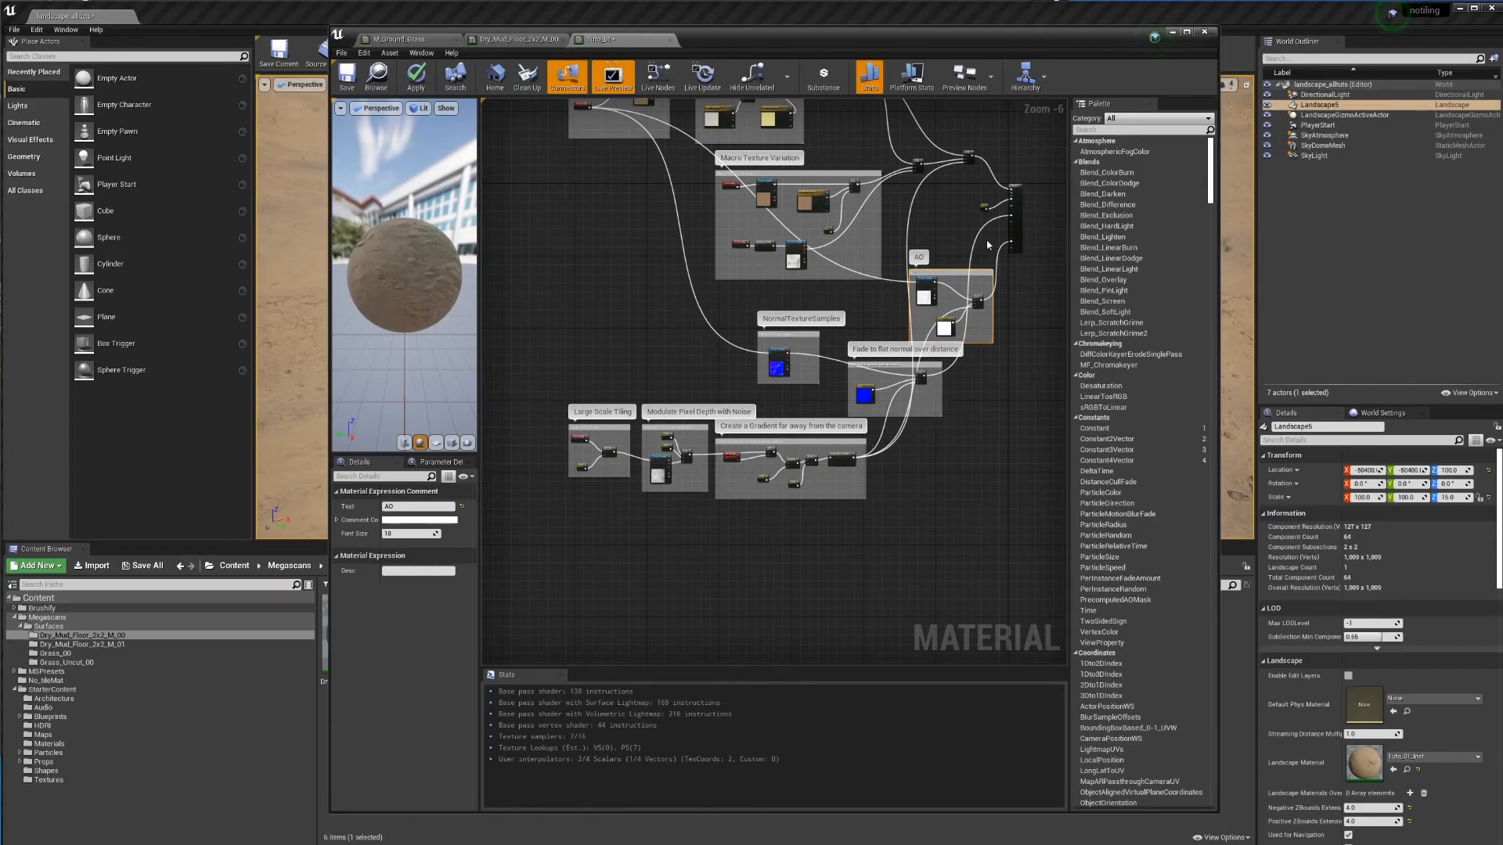
{"action": "right_click_drag", "start_coordinate": [987, 245], "coordinate": [926, 274]}
{"action": "left_click_drag", "start_coordinate": [936, 236], "coordinate": [1028, 300]}
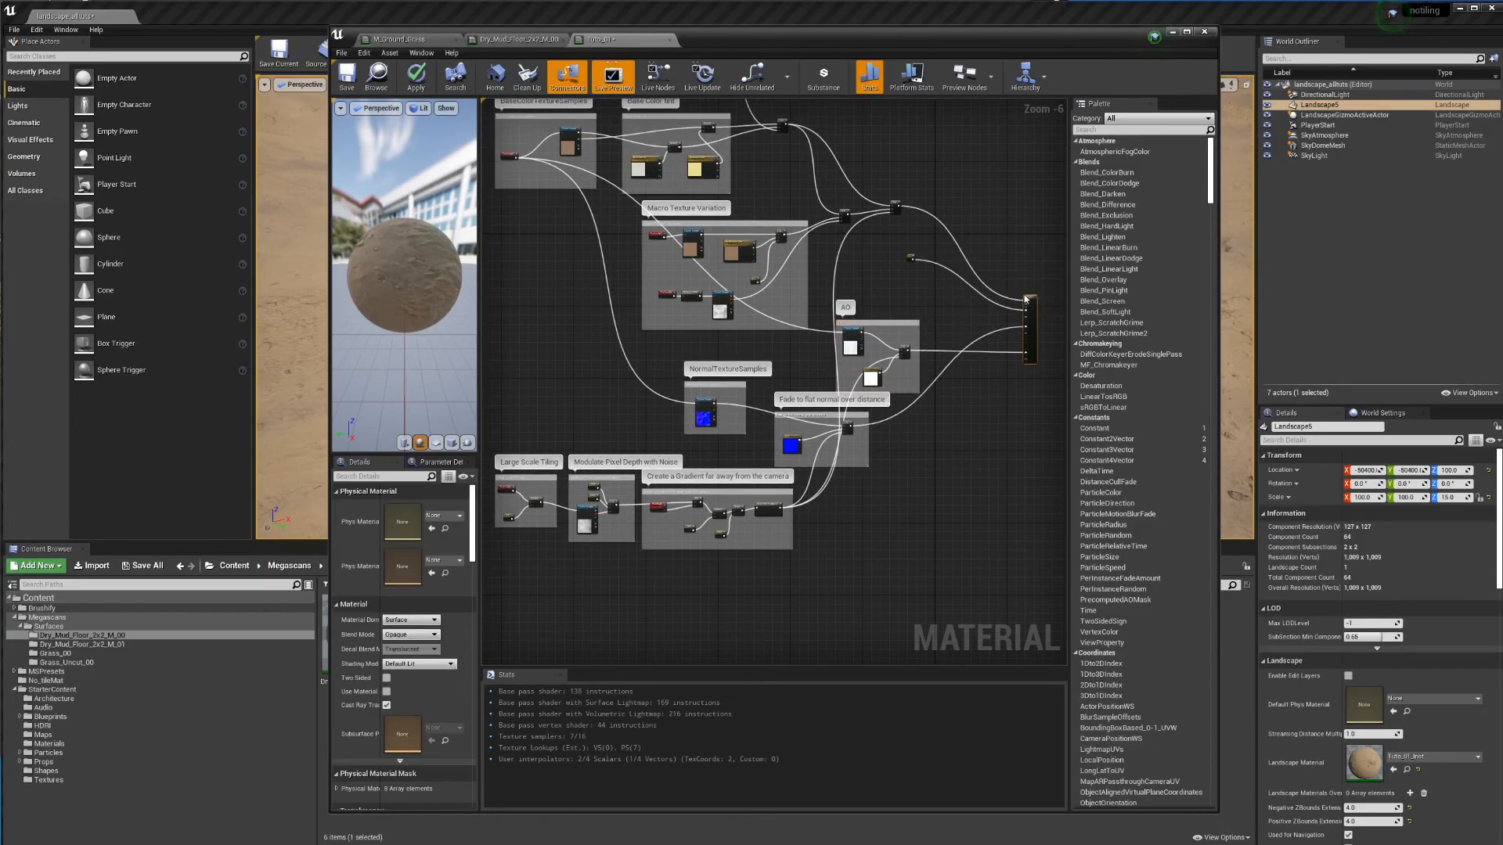
{"action": "right_click_drag", "start_coordinate": [1028, 300], "coordinate": [972, 234]}
Step: Open the Dry_Mud_Floor_2x2_M_01 material instance, and locate and open its parent material, MS_DefaultMaterial_Displacement
{"action": "left_click_drag", "start_coordinate": [782, 40], "coordinate": [924, 30]}
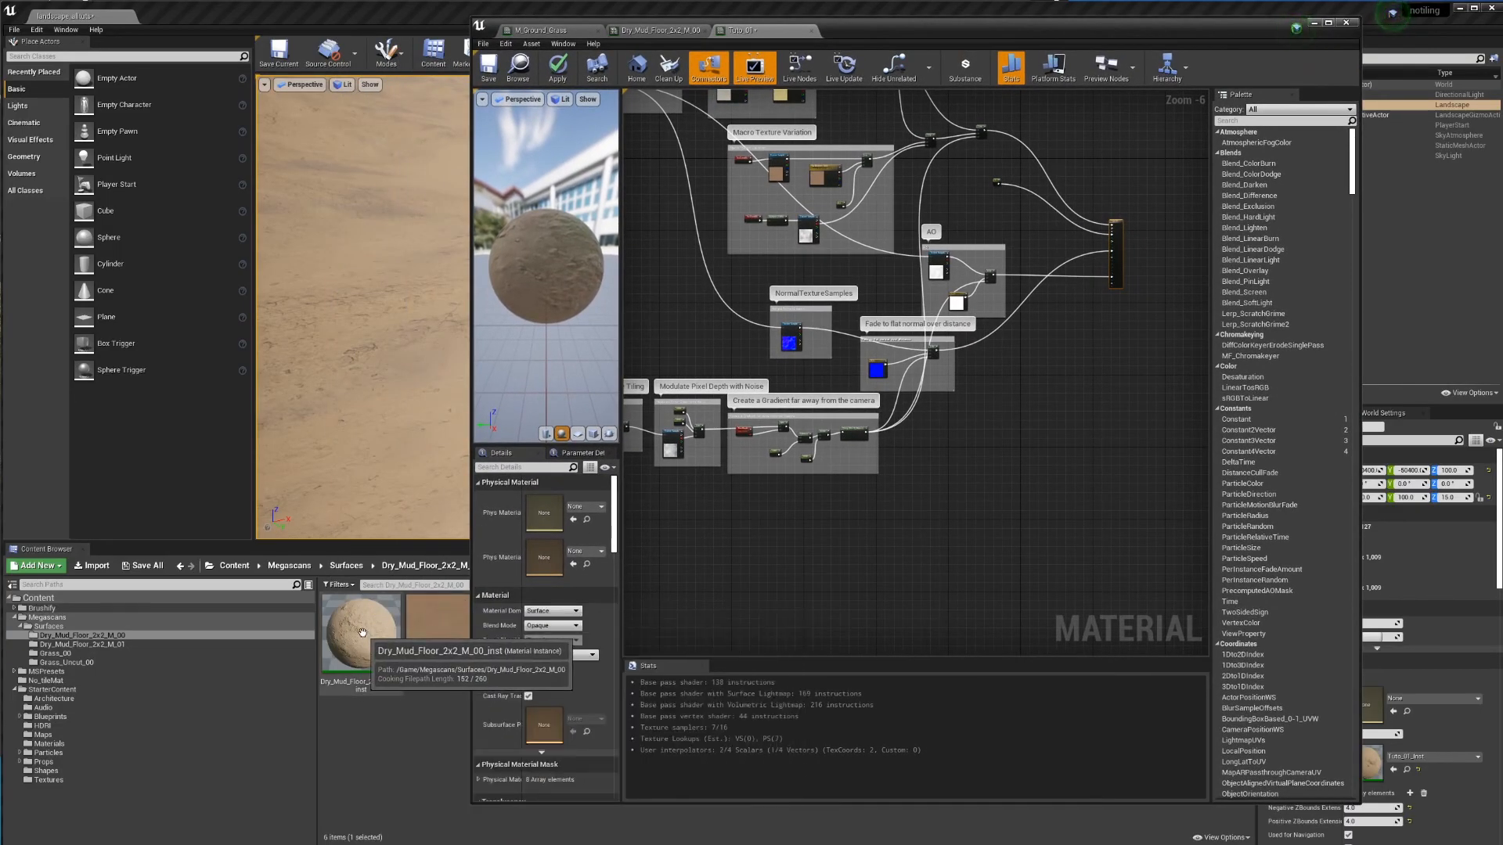
{"action": "left_click_drag", "start_coordinate": [359, 655], "coordinate": [357, 644]}
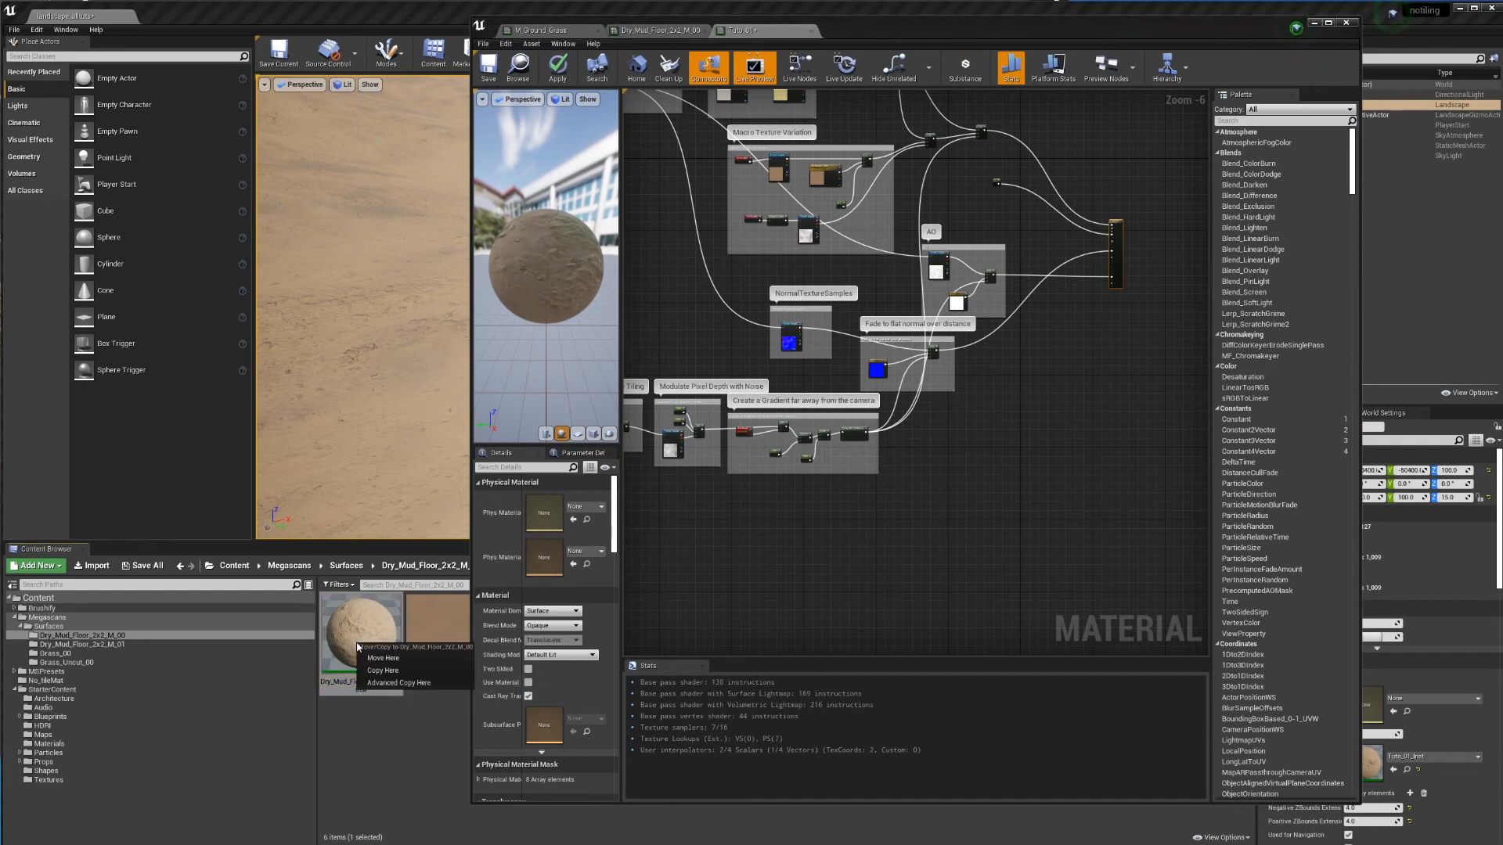
{"action": "double_click", "coordinate": [358, 638]}
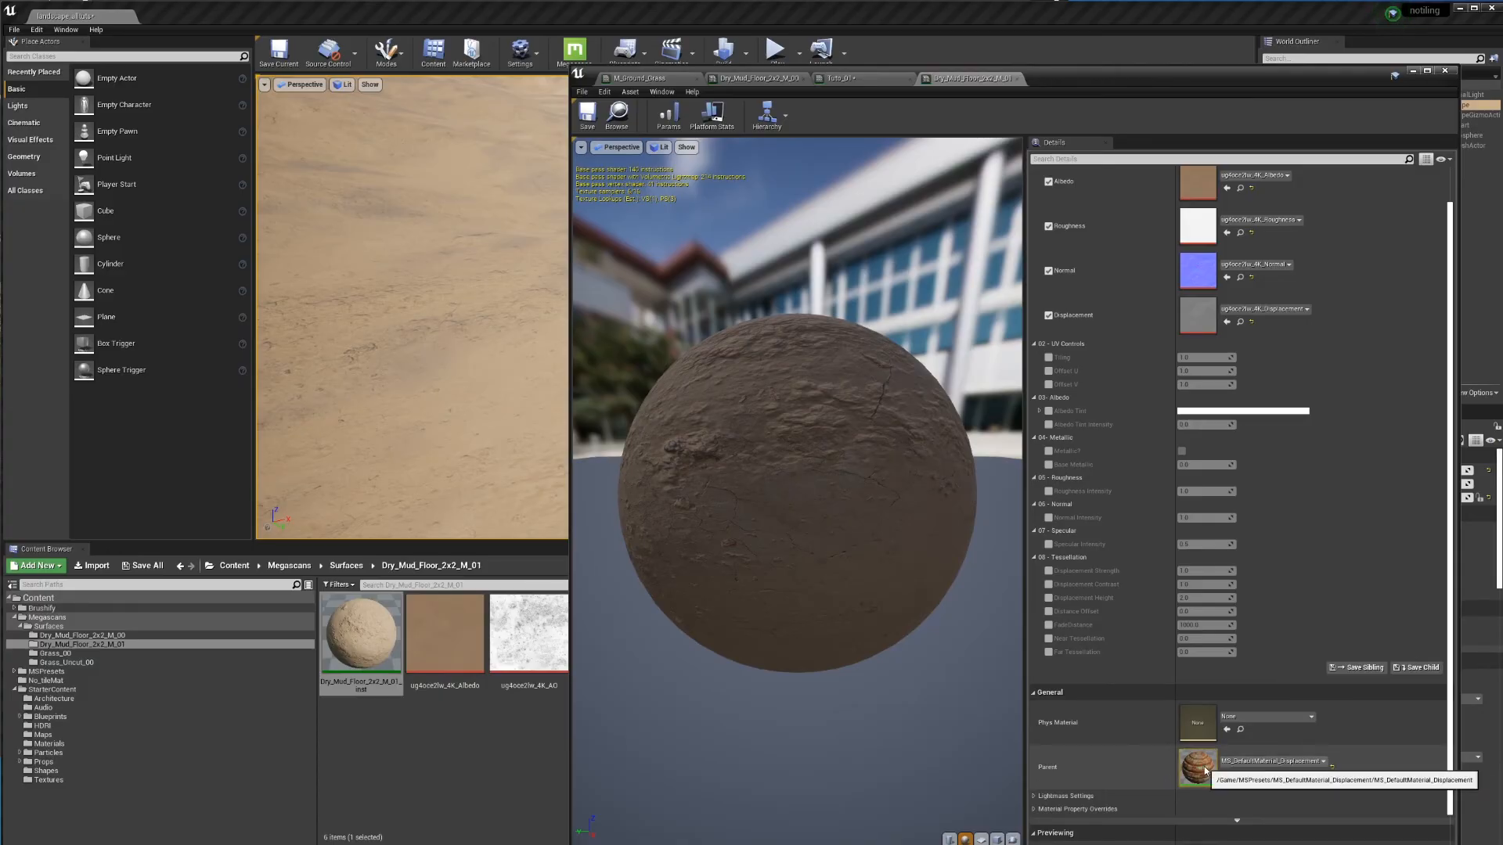
{"action": "left_click", "coordinate": [1238, 775]}
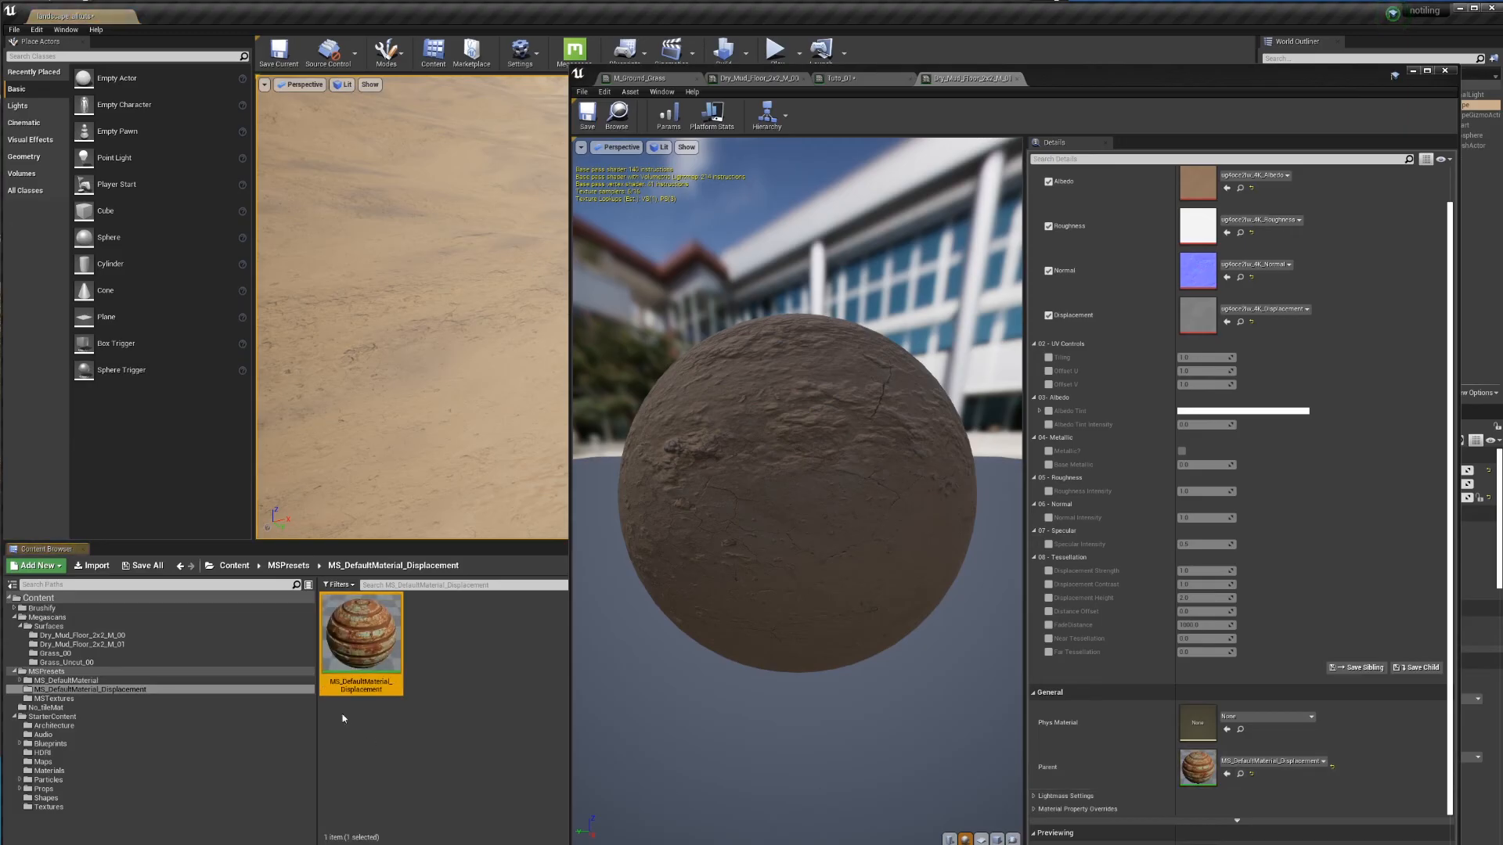
{"action": "double_click", "coordinate": [362, 641]}
Step: Copy the Distance Based Tessellation/Displacement node group from MS_DefaultMaterial_Displacement into the Tuto_01 graph, below the AO group
{"action": "scroll", "coordinate": [1060, 295], "scroll_direction": "down", "scroll_amount": 7}
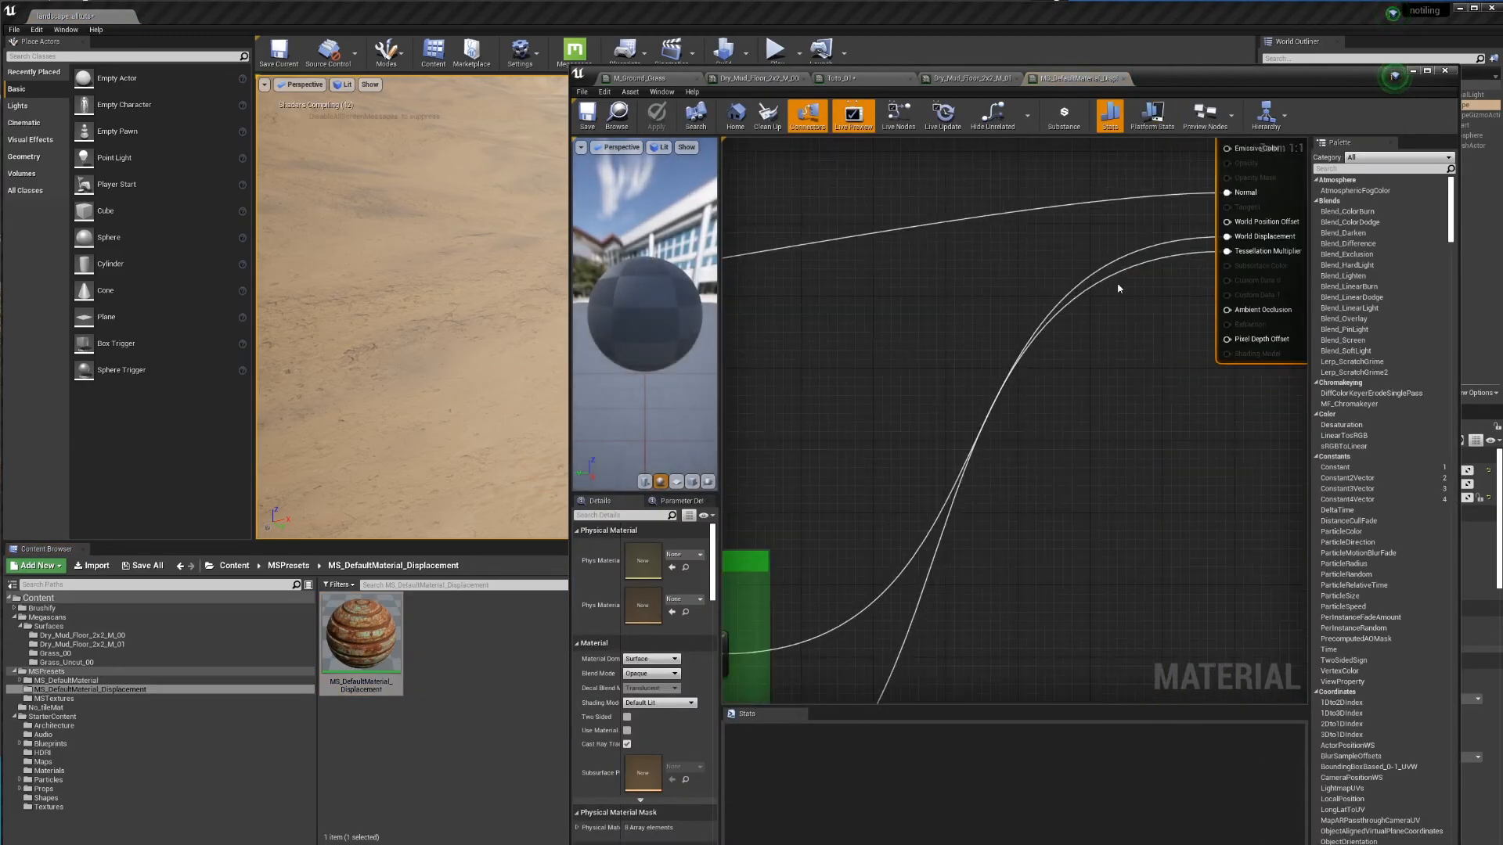
{"action": "scroll", "coordinate": [985, 338], "scroll_direction": "up", "scroll_amount": 4}
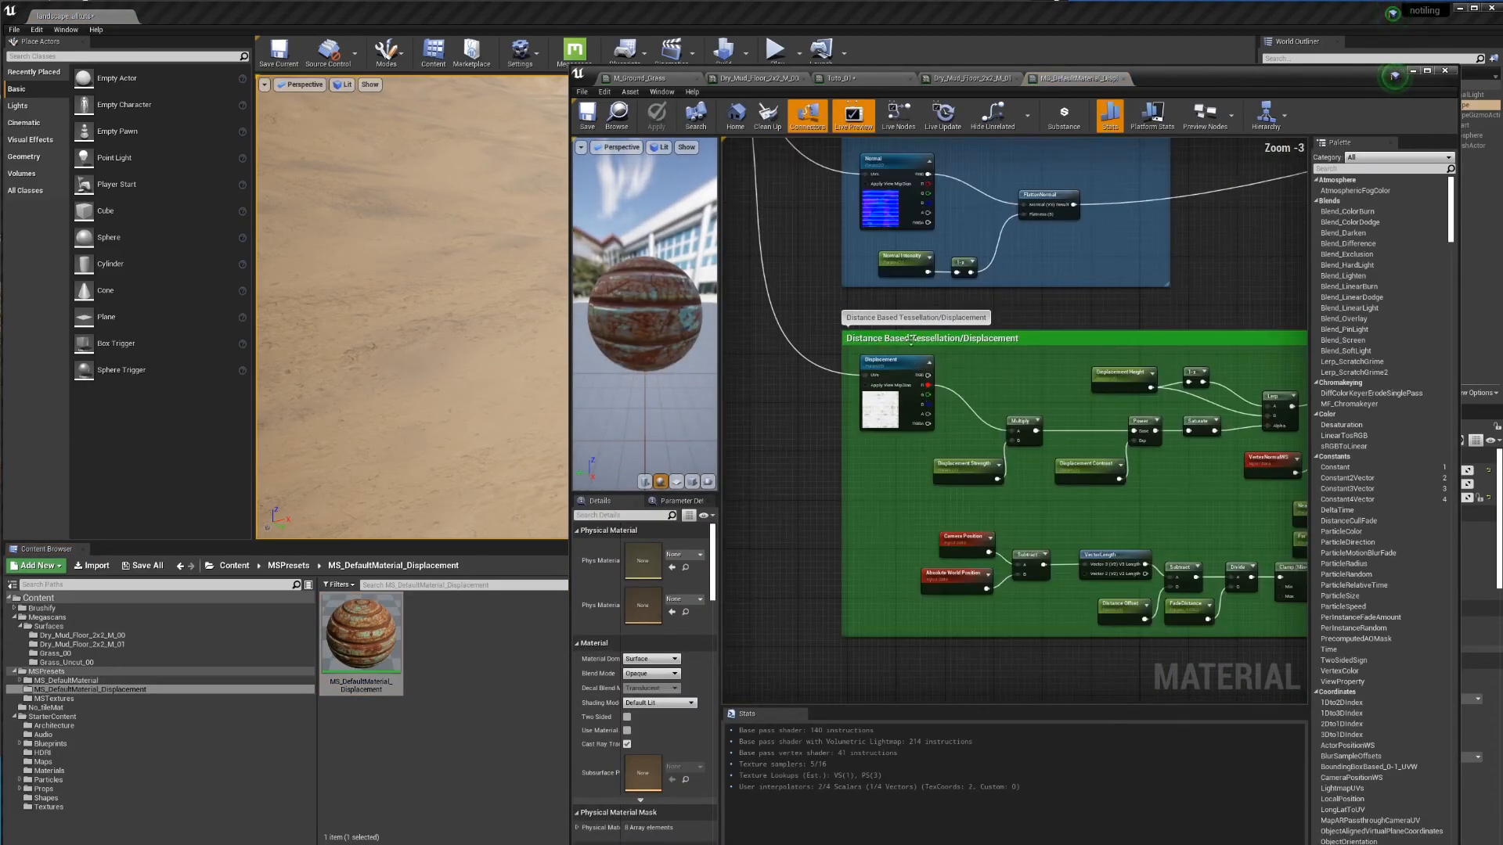
{"action": "scroll", "coordinate": [1096, 309], "scroll_direction": "down", "scroll_amount": 3}
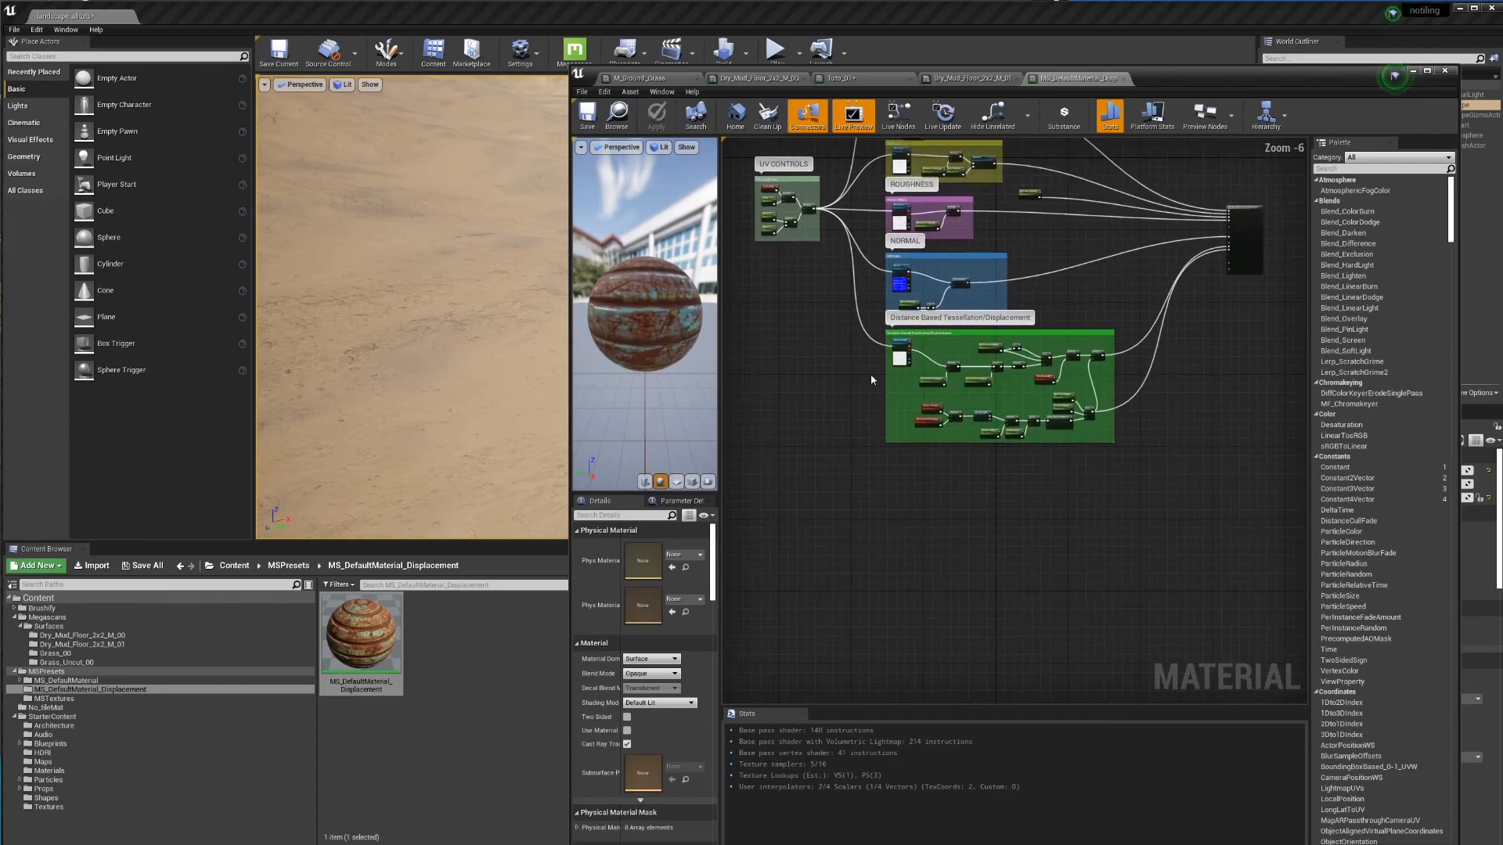
{"action": "left_click_drag", "start_coordinate": [836, 333], "coordinate": [1108, 501]}
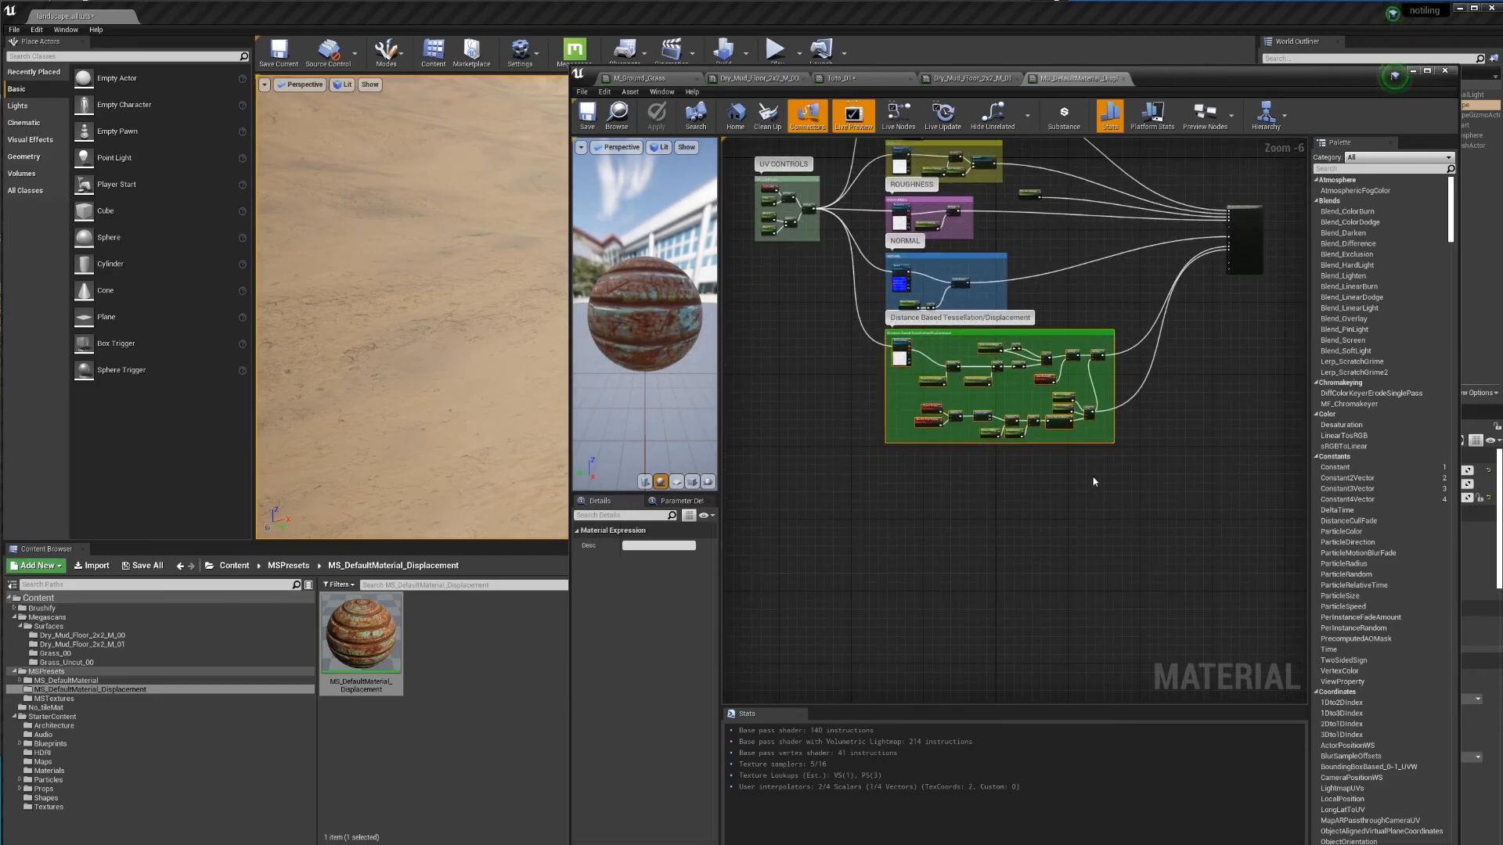
{"action": "left_click", "coordinate": [888, 85]}
{"action": "right_click_drag", "start_coordinate": [1056, 520], "coordinate": [1059, 454]}
{"action": "key", "text": "ctrl+v"}
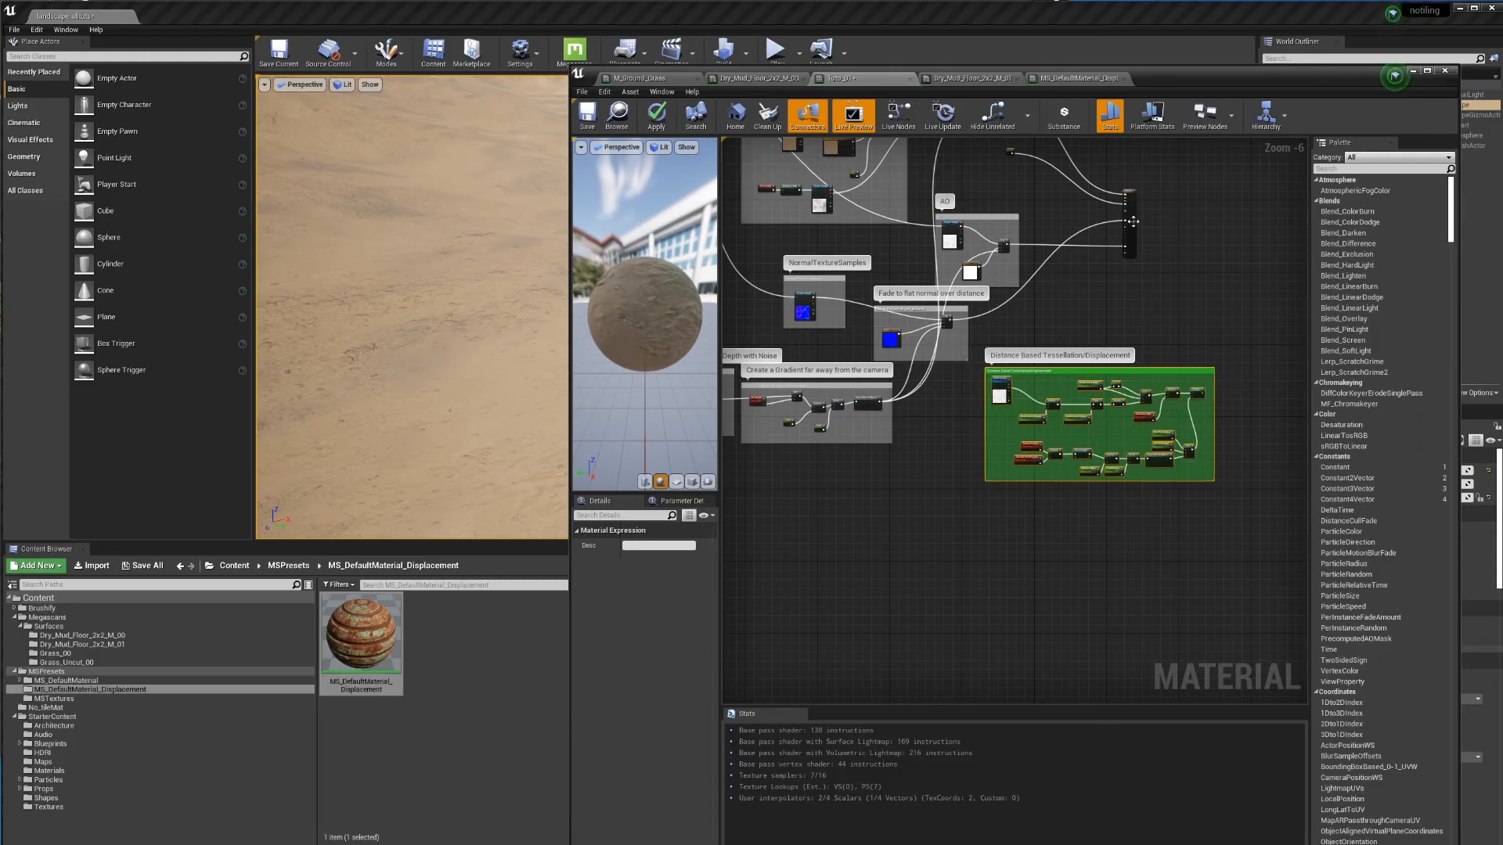
Step: Set the Tuto_01 material's D3D11 tessellation mode to Flat Tessellation
{"action": "left_click", "coordinate": [1128, 197]}
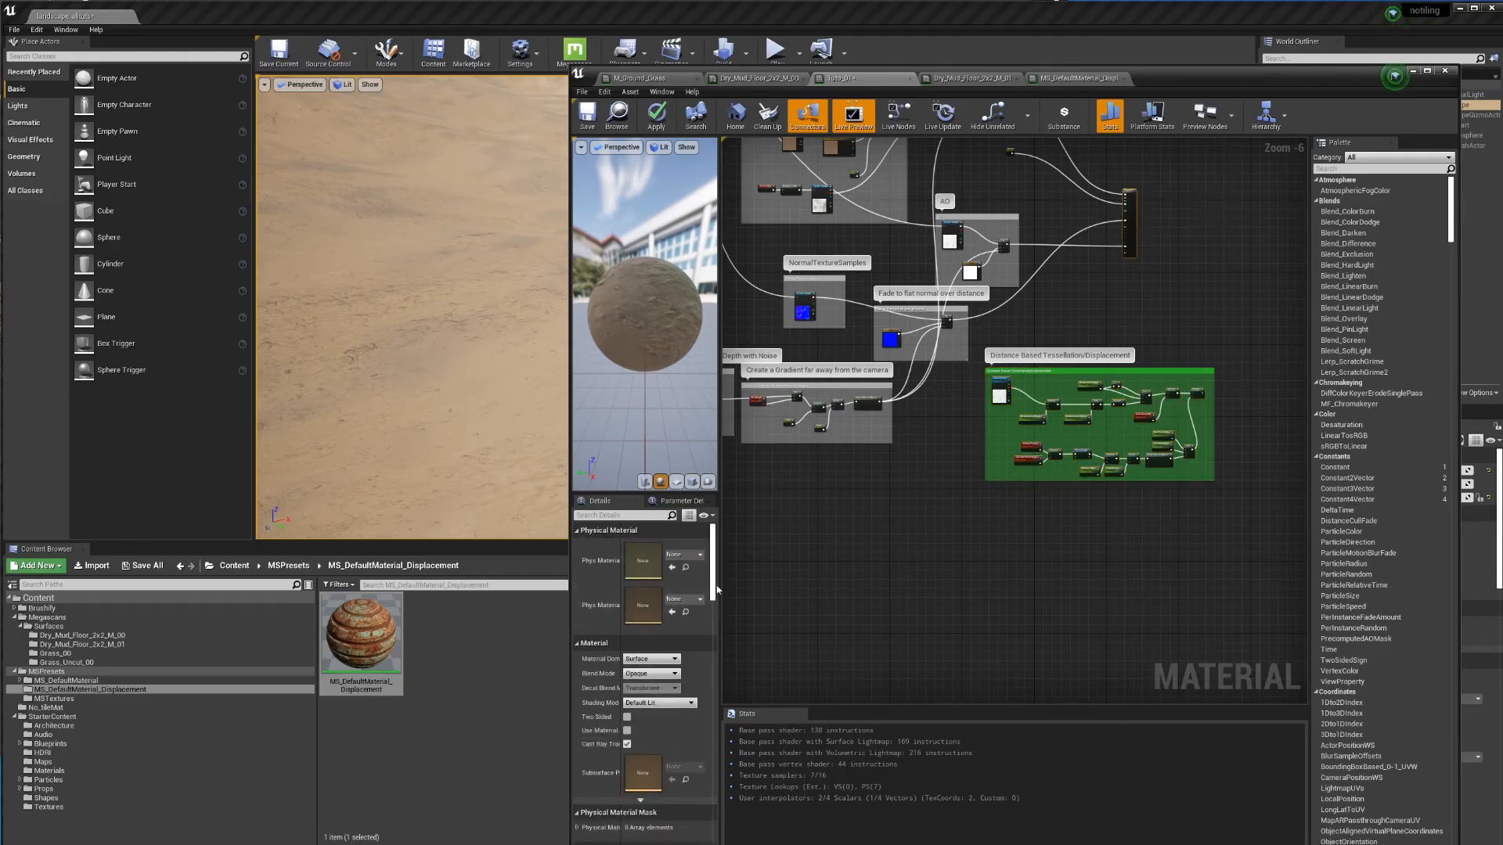
{"action": "scroll", "coordinate": [700, 605], "scroll_direction": "down", "scroll_amount": 5}
{"action": "scroll", "coordinate": [689, 595], "scroll_direction": "down", "scroll_amount": 10}
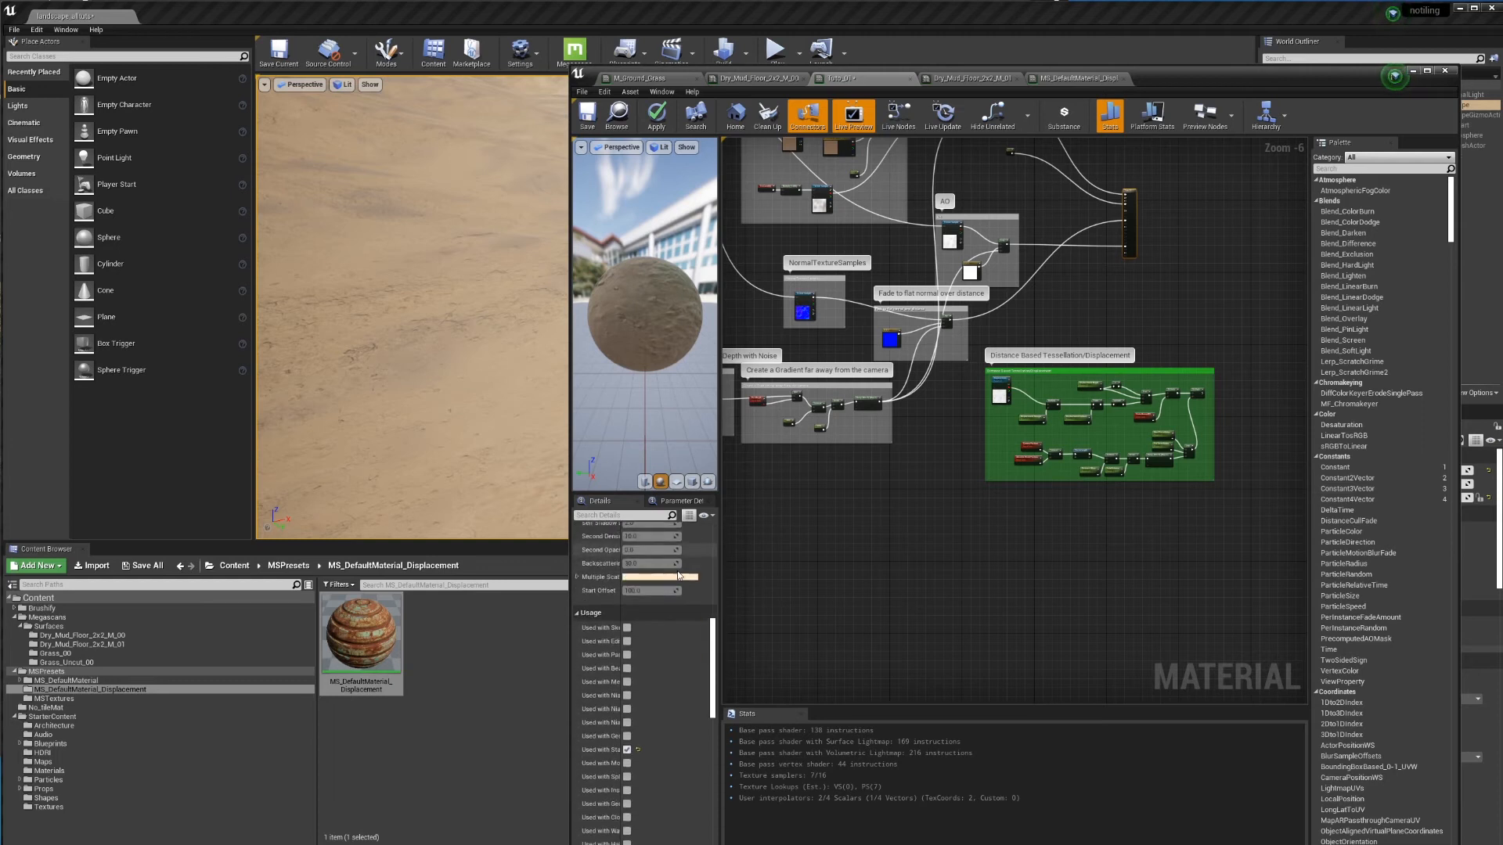
{"action": "scroll", "coordinate": [673, 569], "scroll_direction": "down", "scroll_amount": 3}
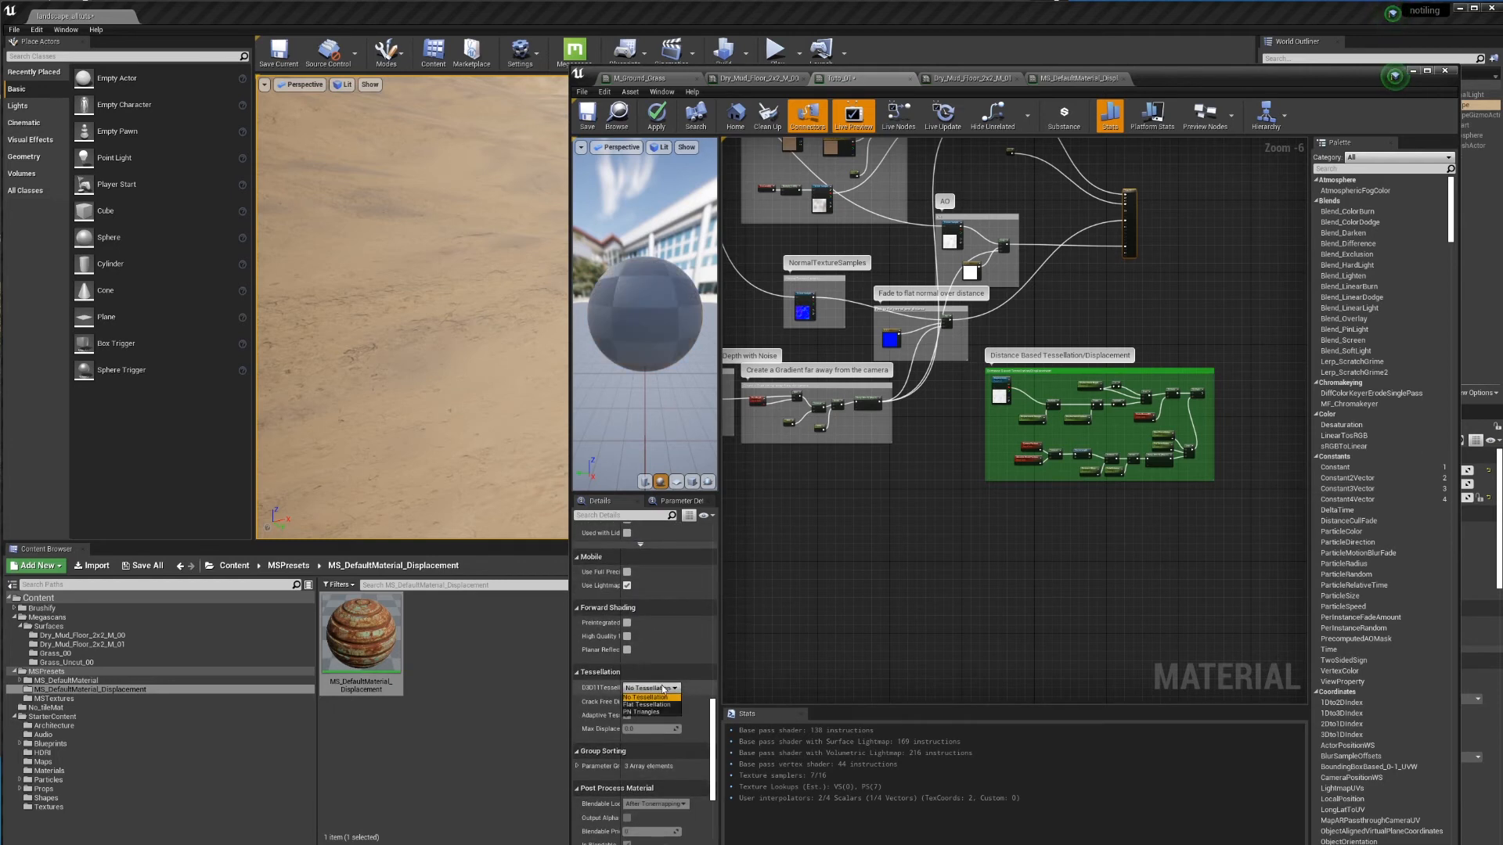
{"action": "left_click", "coordinate": [651, 688]}
{"action": "left_click", "coordinate": [646, 704]}
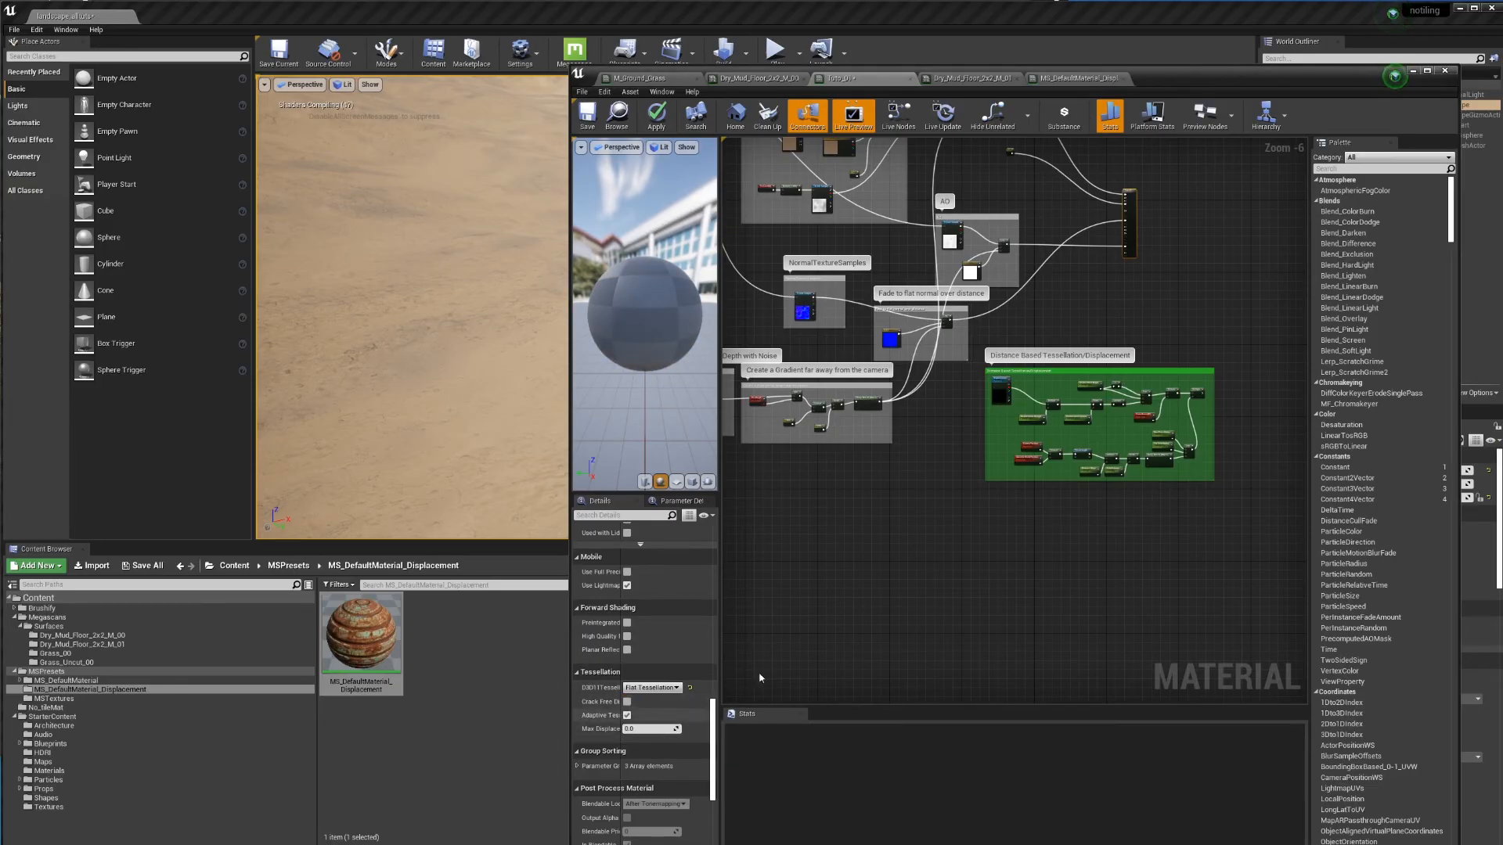
Step: Move the material output node beside the pasted Distance Based Tessellation/Displacement group
{"action": "right_click_drag", "start_coordinate": [1158, 283], "coordinate": [1102, 389]}
{"action": "scroll", "coordinate": [1079, 413], "scroll_direction": "up", "scroll_amount": 2}
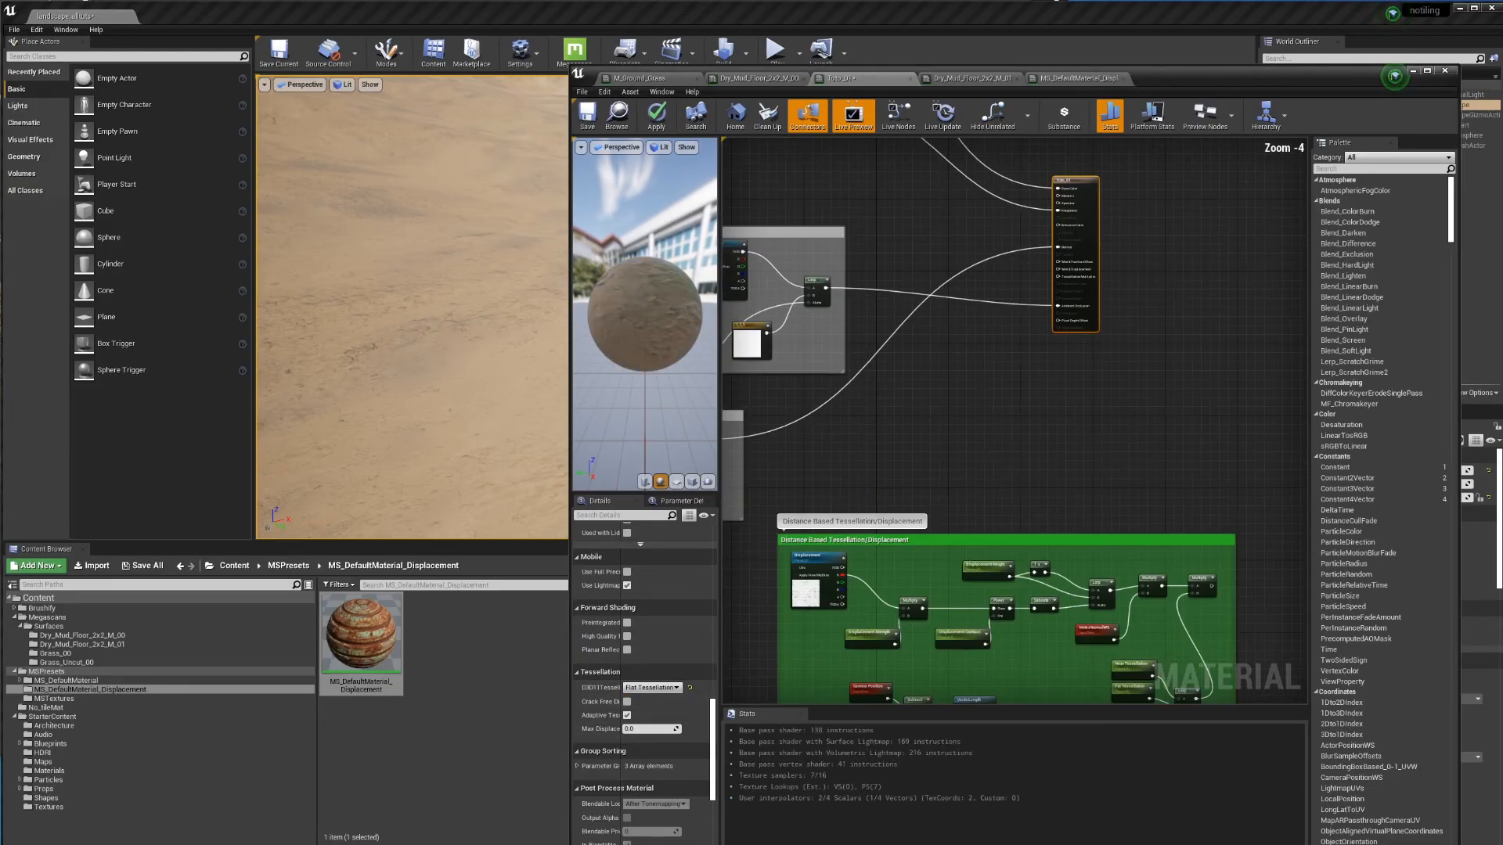
{"action": "right_click_drag", "start_coordinate": [1181, 467], "coordinate": [1044, 321]}
{"action": "scroll", "coordinate": [1045, 319], "scroll_direction": "down", "scroll_amount": 2}
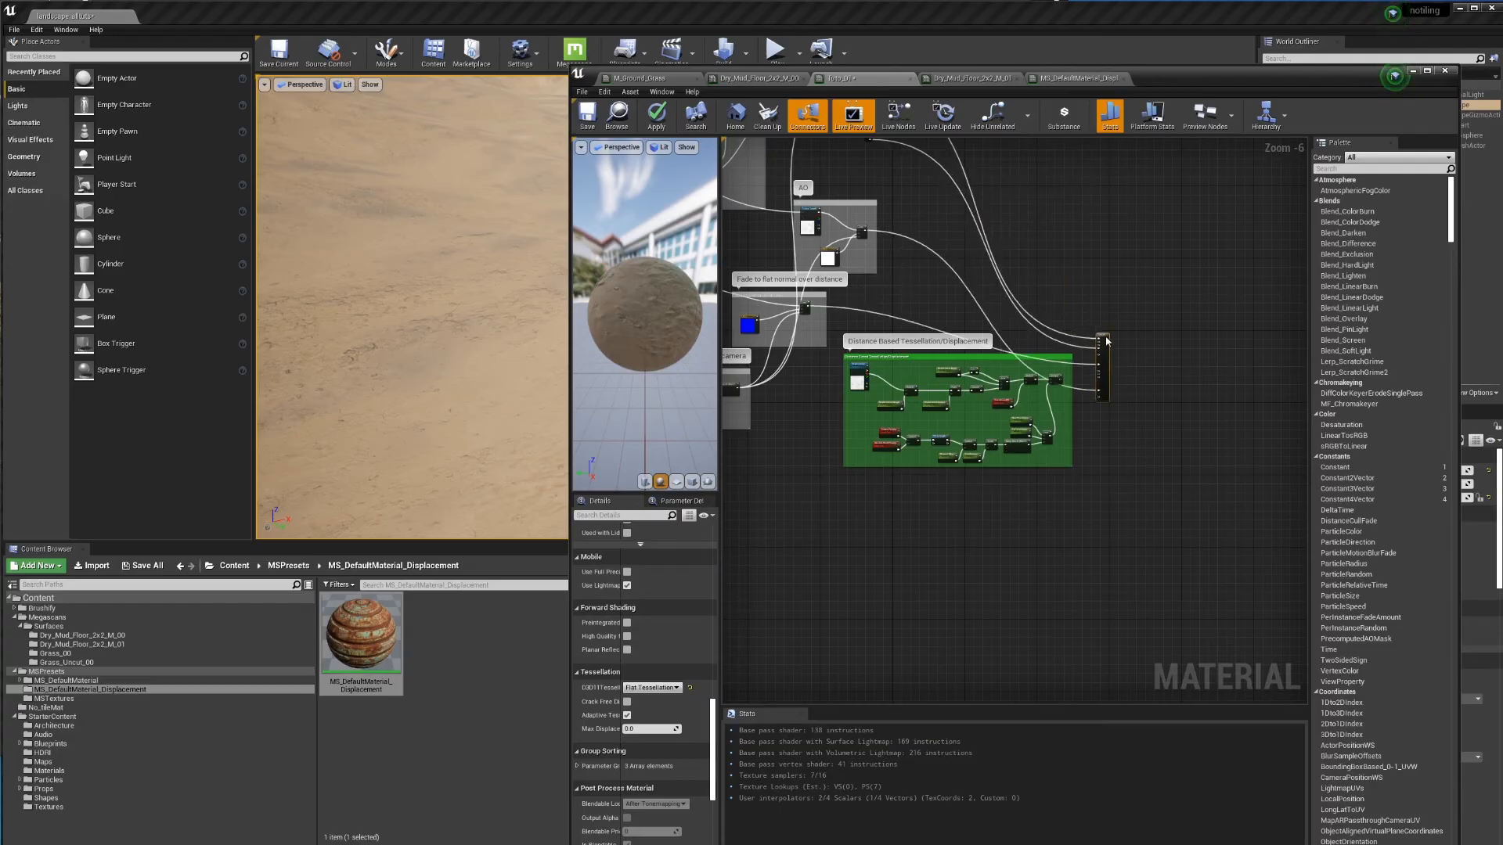
Step: Connect the group's last Multiply to World Displacement and the Near/Far Tessellation Lerp to Tessellation Multiplier
{"action": "scroll", "coordinate": [1074, 382], "scroll_direction": "up", "scroll_amount": 4}
{"action": "scroll", "coordinate": [1073, 381], "scroll_direction": "up", "scroll_amount": 3}
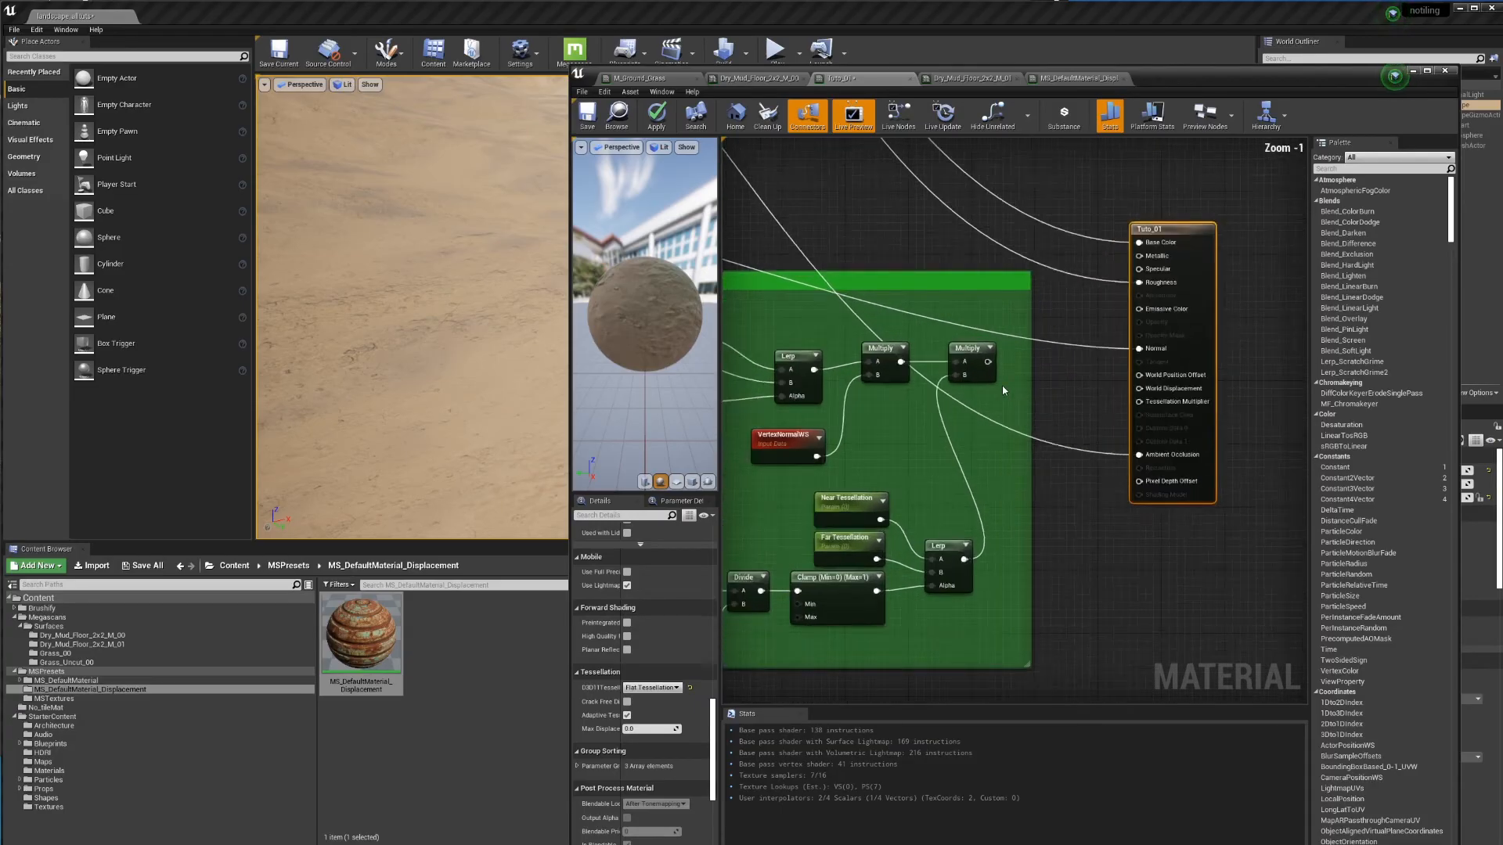
{"action": "left_click_drag", "start_coordinate": [984, 357], "coordinate": [1156, 397]}
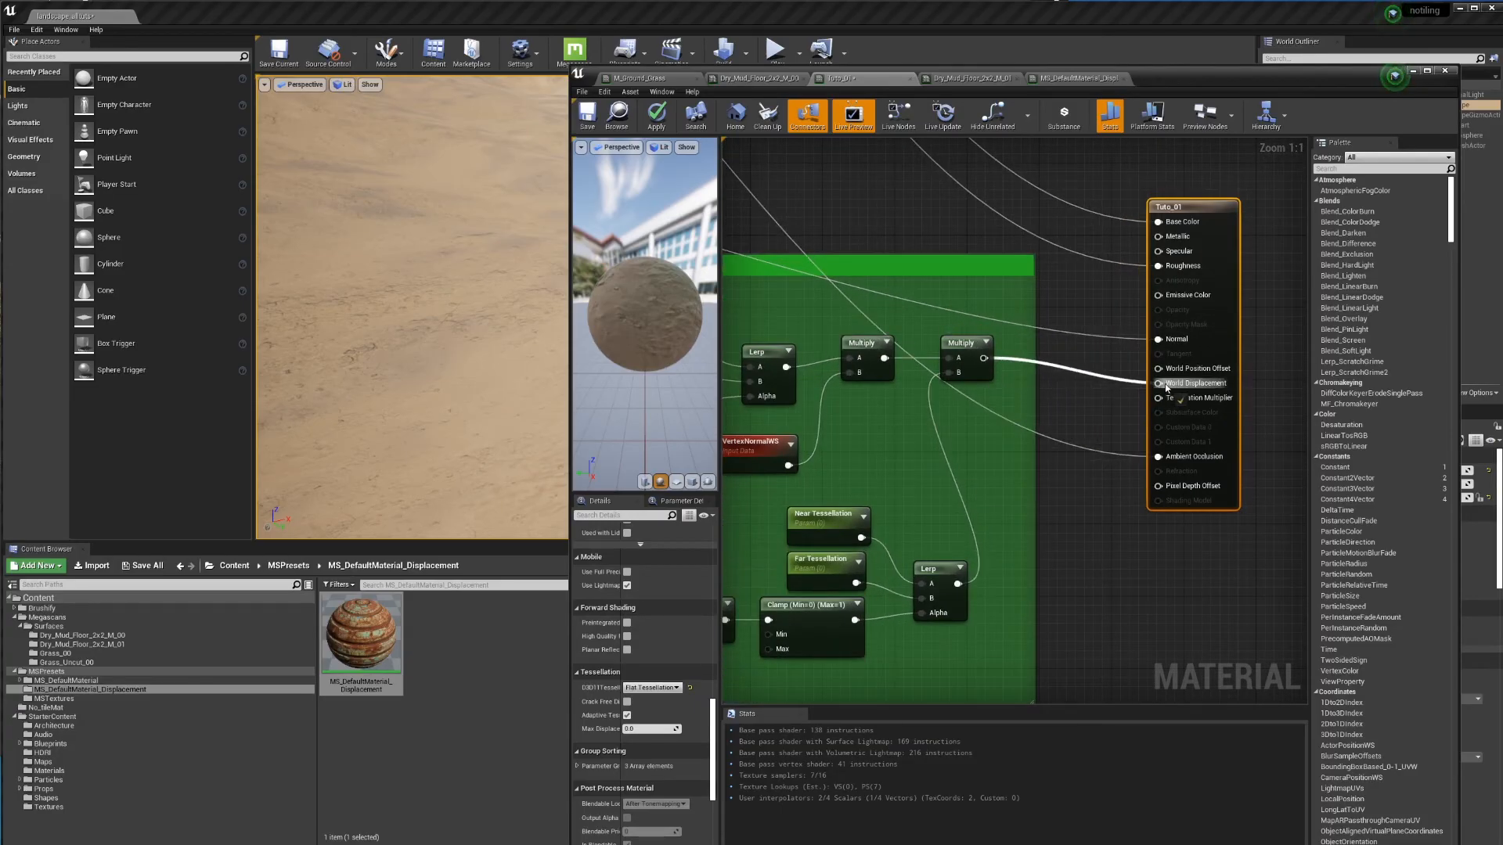
{"action": "left_click_drag", "start_coordinate": [958, 583], "coordinate": [1158, 397]}
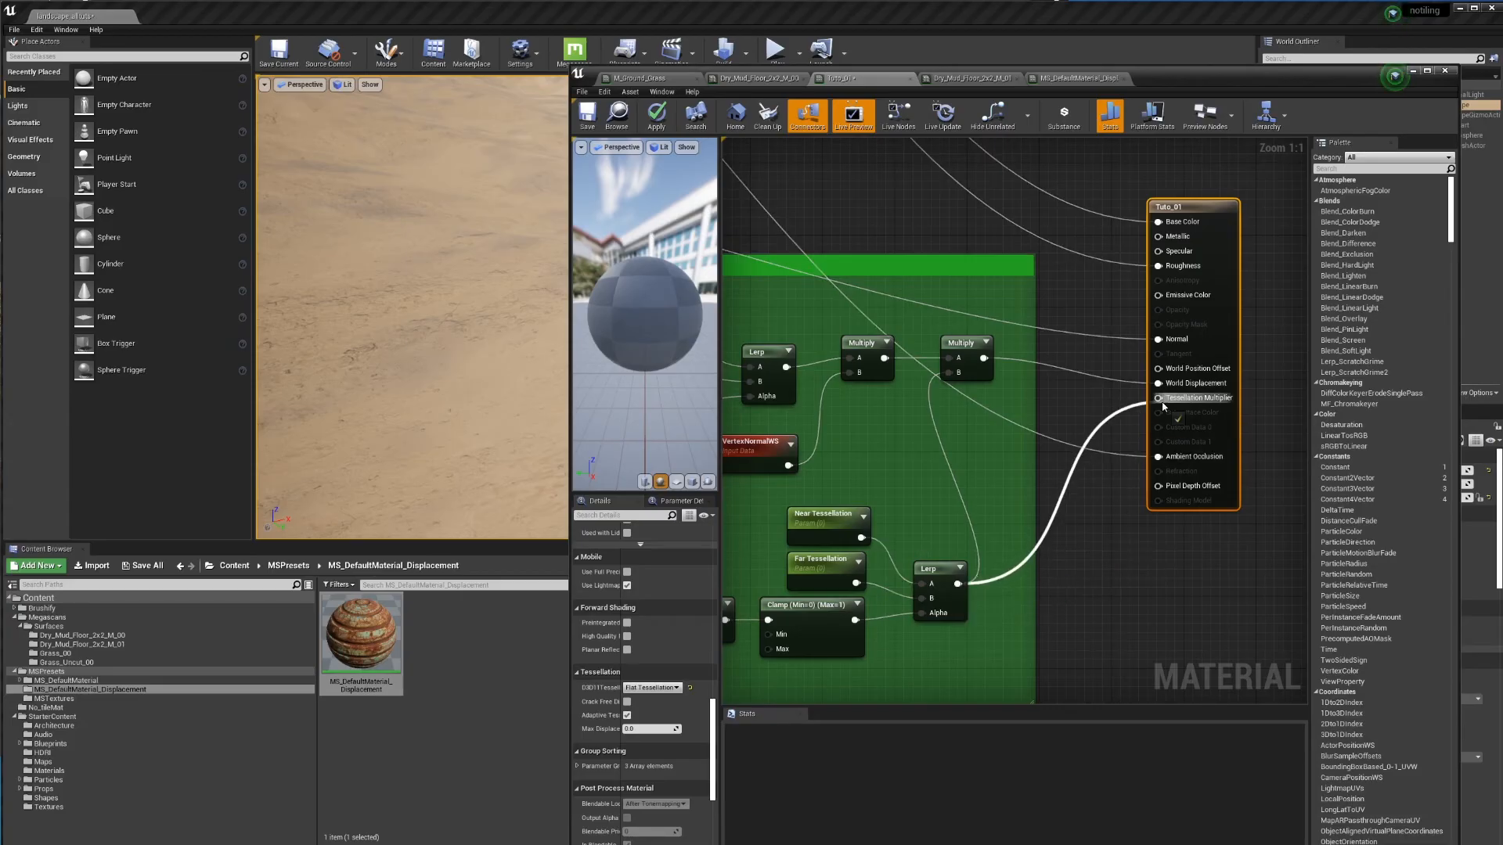
Step: Assign the 4K Displacement texture from the Dry_Mud_Floor_2x2_M_01 folder to the Displacement texture parameter
{"action": "right_click_drag", "start_coordinate": [845, 479], "coordinate": [1189, 350]}
{"action": "scroll", "coordinate": [1166, 356], "scroll_direction": "down", "scroll_amount": 4}
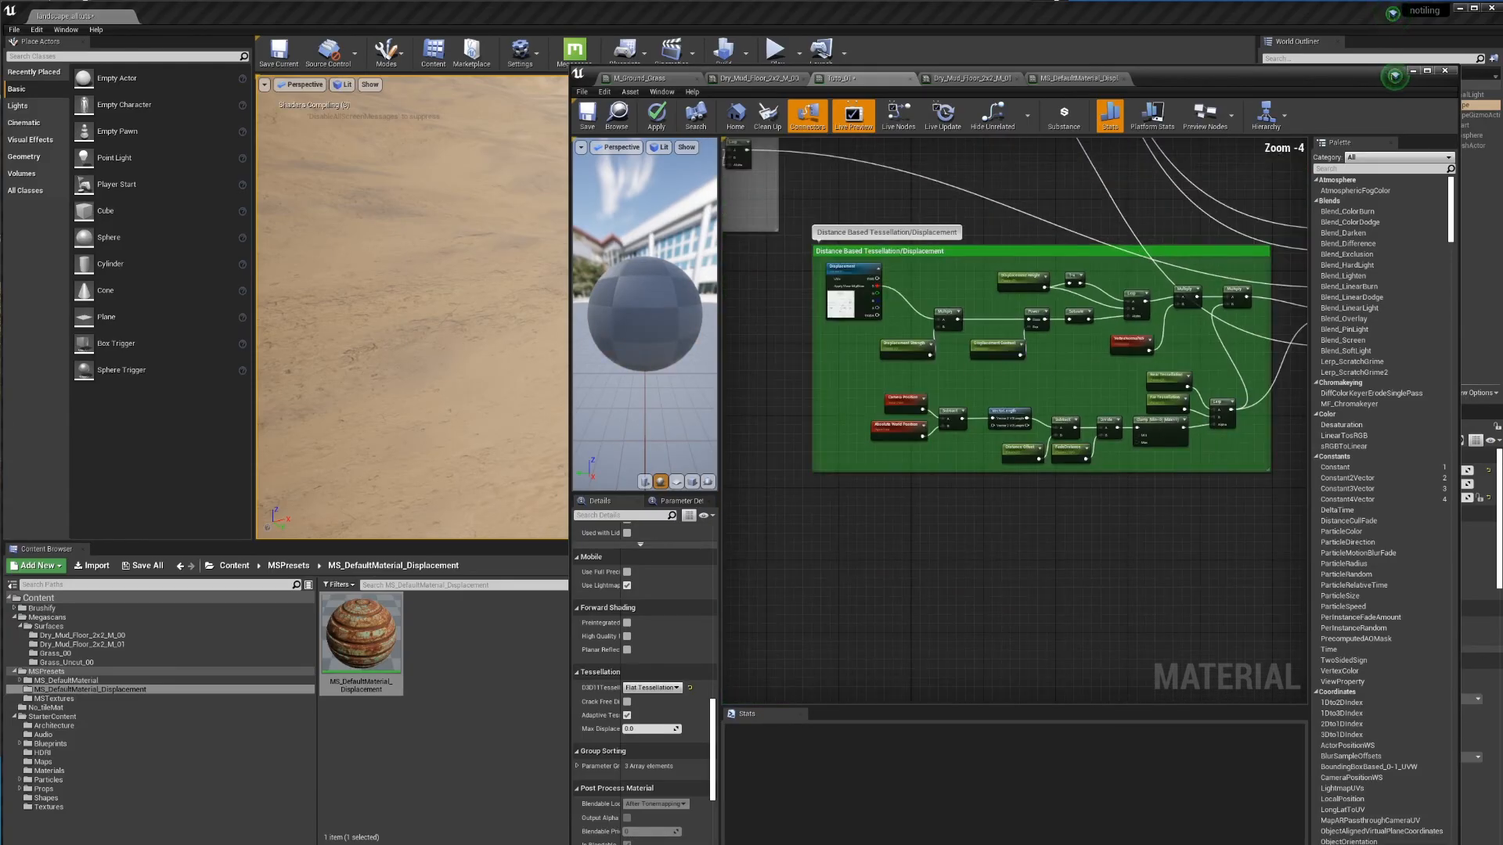
{"action": "right_click_drag", "start_coordinate": [887, 318], "coordinate": [1022, 448]}
{"action": "scroll", "coordinate": [1021, 447], "scroll_direction": "up", "scroll_amount": 4}
{"action": "left_click", "coordinate": [948, 408]}
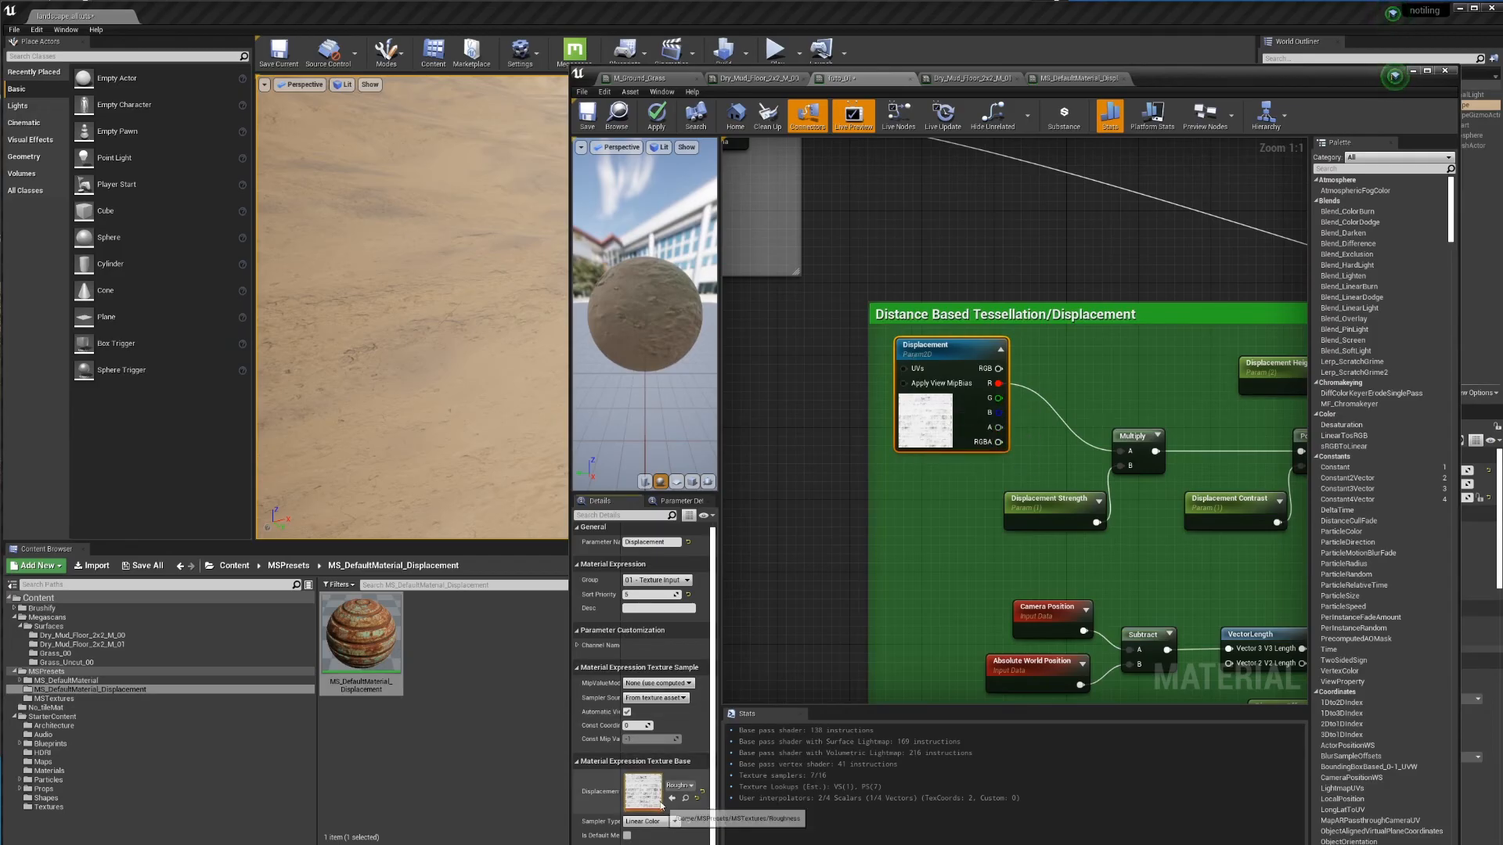
{"action": "left_click", "coordinate": [234, 566]}
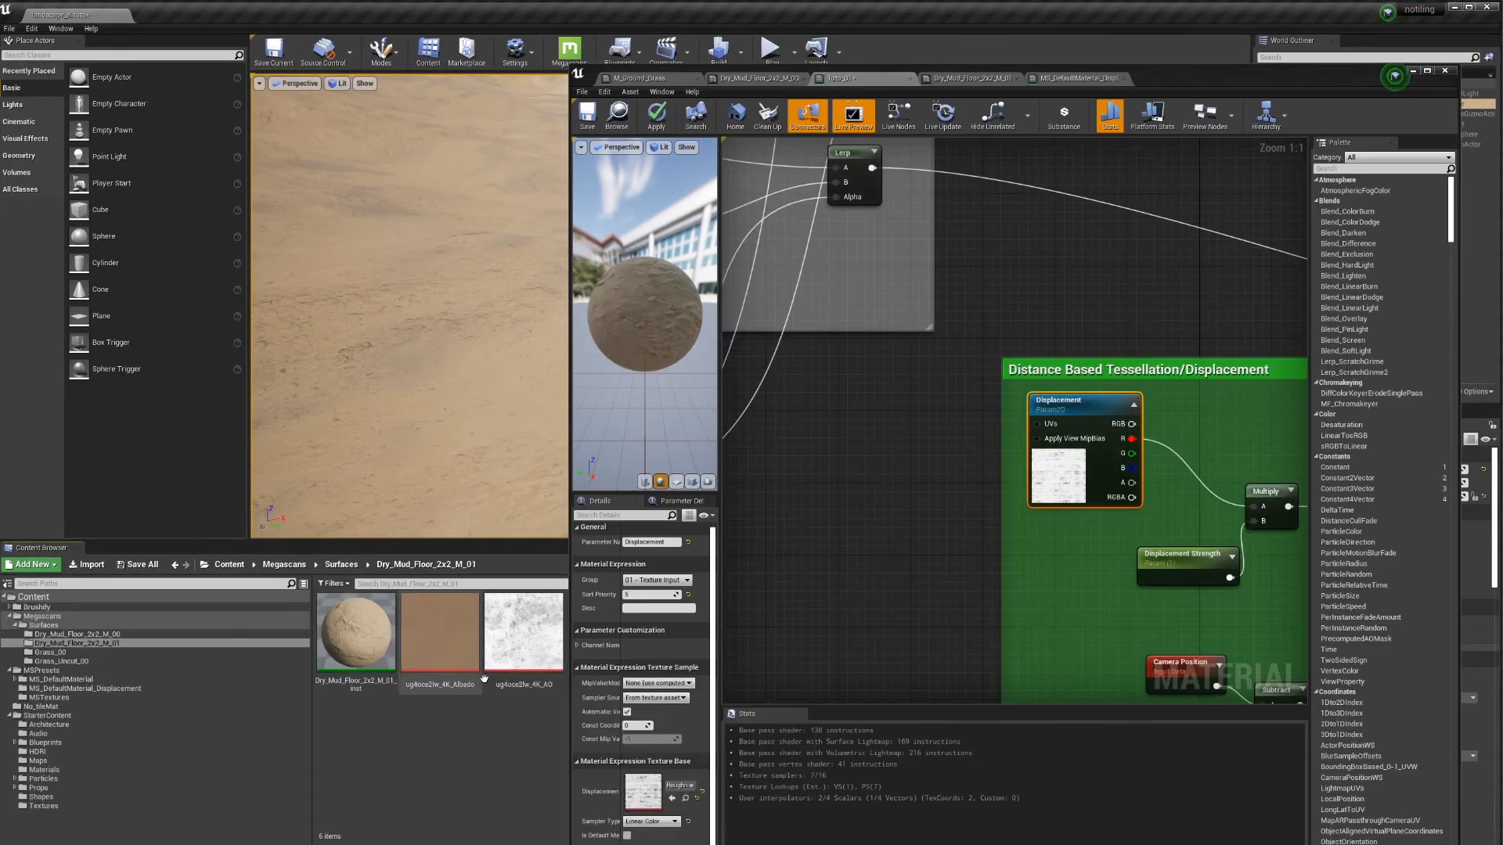
{"action": "left_click_drag", "start_coordinate": [854, 24], "coordinate": [863, 19]}
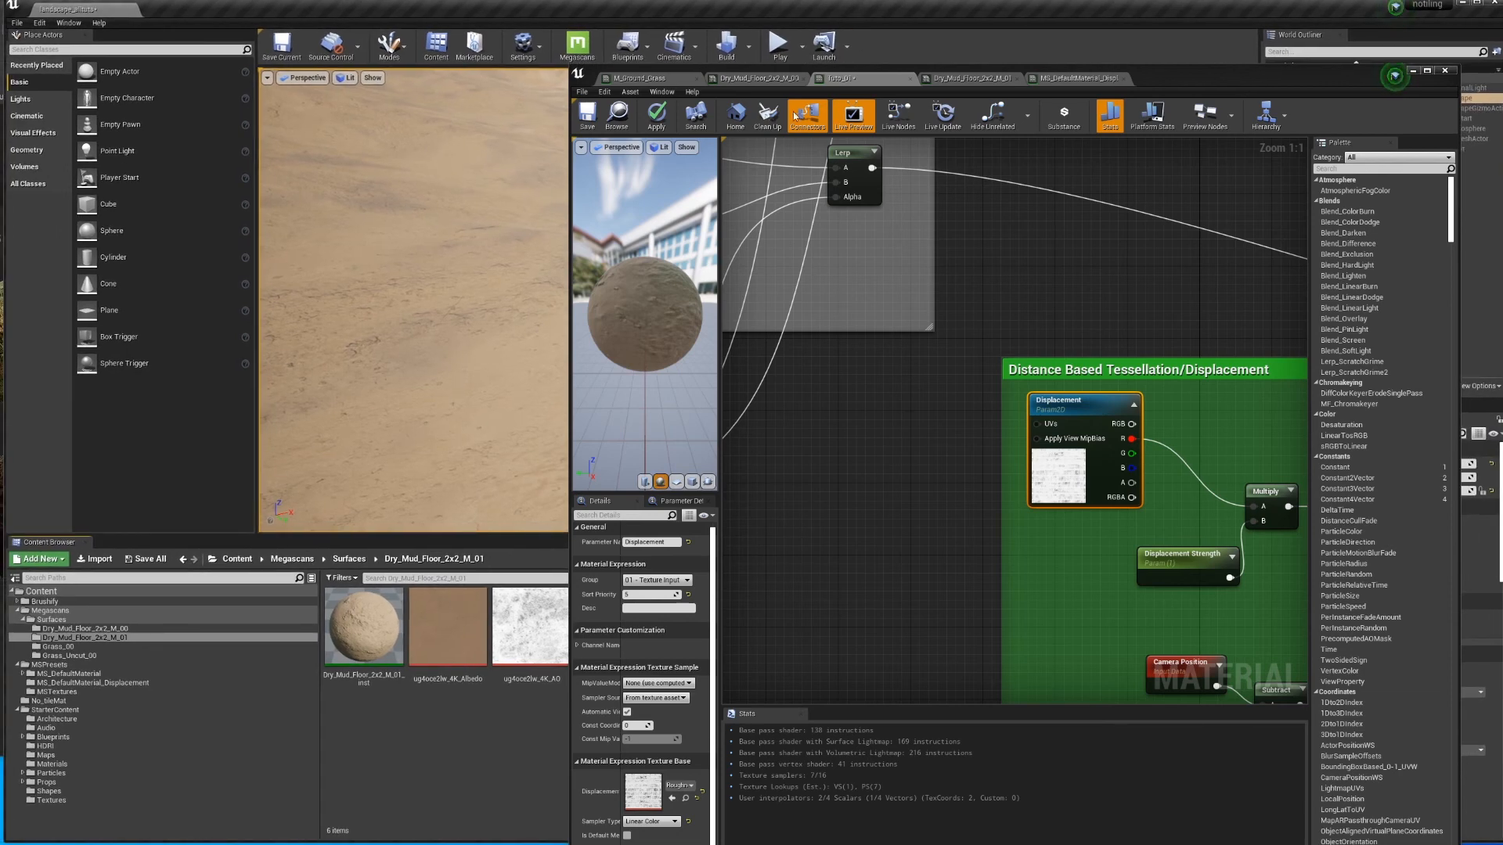
{"action": "left_click_drag", "start_coordinate": [806, 70], "coordinate": [887, 42]}
{"action": "left_click", "coordinate": [766, 771]}
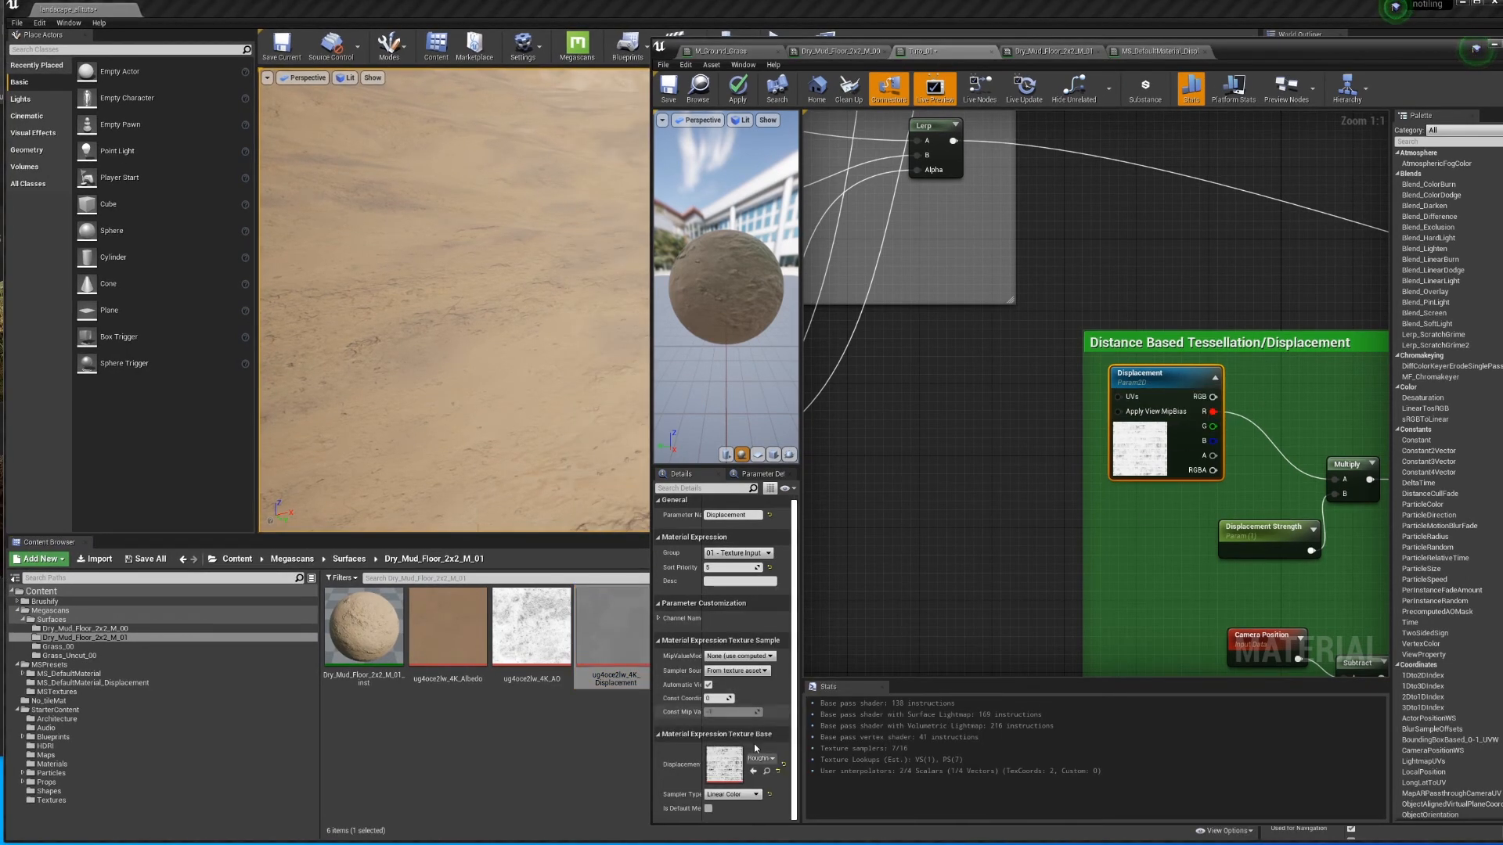
{"action": "left_click", "coordinate": [754, 771]}
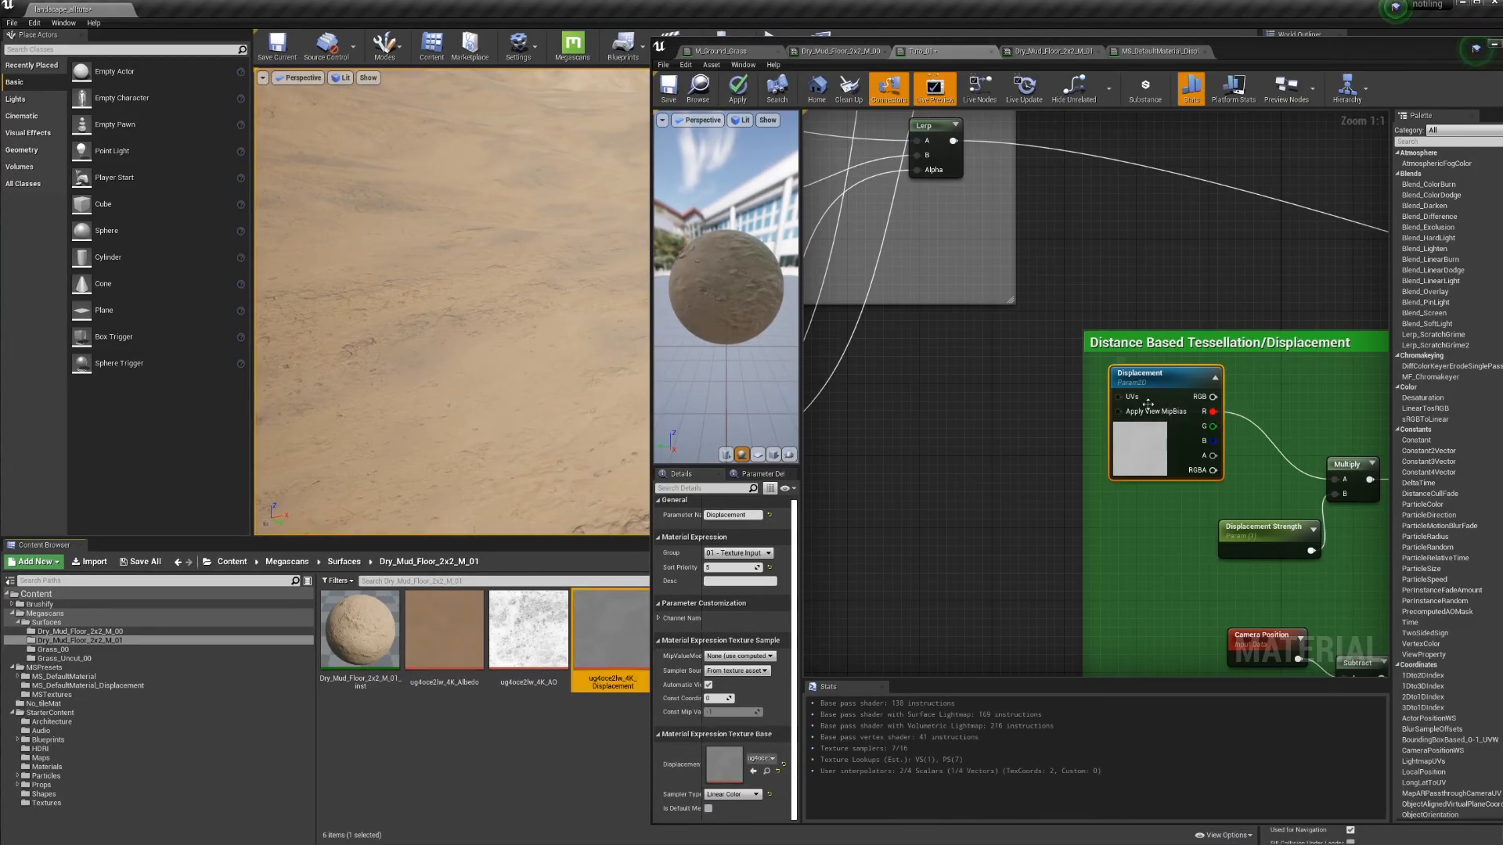
Step: Review the node graph from the Displacement parameter through the tessellation group to the AO and normal groups
{"action": "right_click_drag", "start_coordinate": [1221, 468], "coordinate": [806, 383]}
{"action": "scroll", "coordinate": [1093, 410], "scroll_direction": "down", "scroll_amount": 1}
{"action": "scroll", "coordinate": [1093, 410], "scroll_direction": "down", "scroll_amount": 1}
{"action": "right_click_drag", "start_coordinate": [1093, 411], "coordinate": [679, 581]}
{"action": "scroll", "coordinate": [1035, 443], "scroll_direction": "down", "scroll_amount": 2}
{"action": "right_click_drag", "start_coordinate": [1035, 443], "coordinate": [1195, 247]}
{"action": "scroll", "coordinate": [1145, 335], "scroll_direction": "down", "scroll_amount": 1}
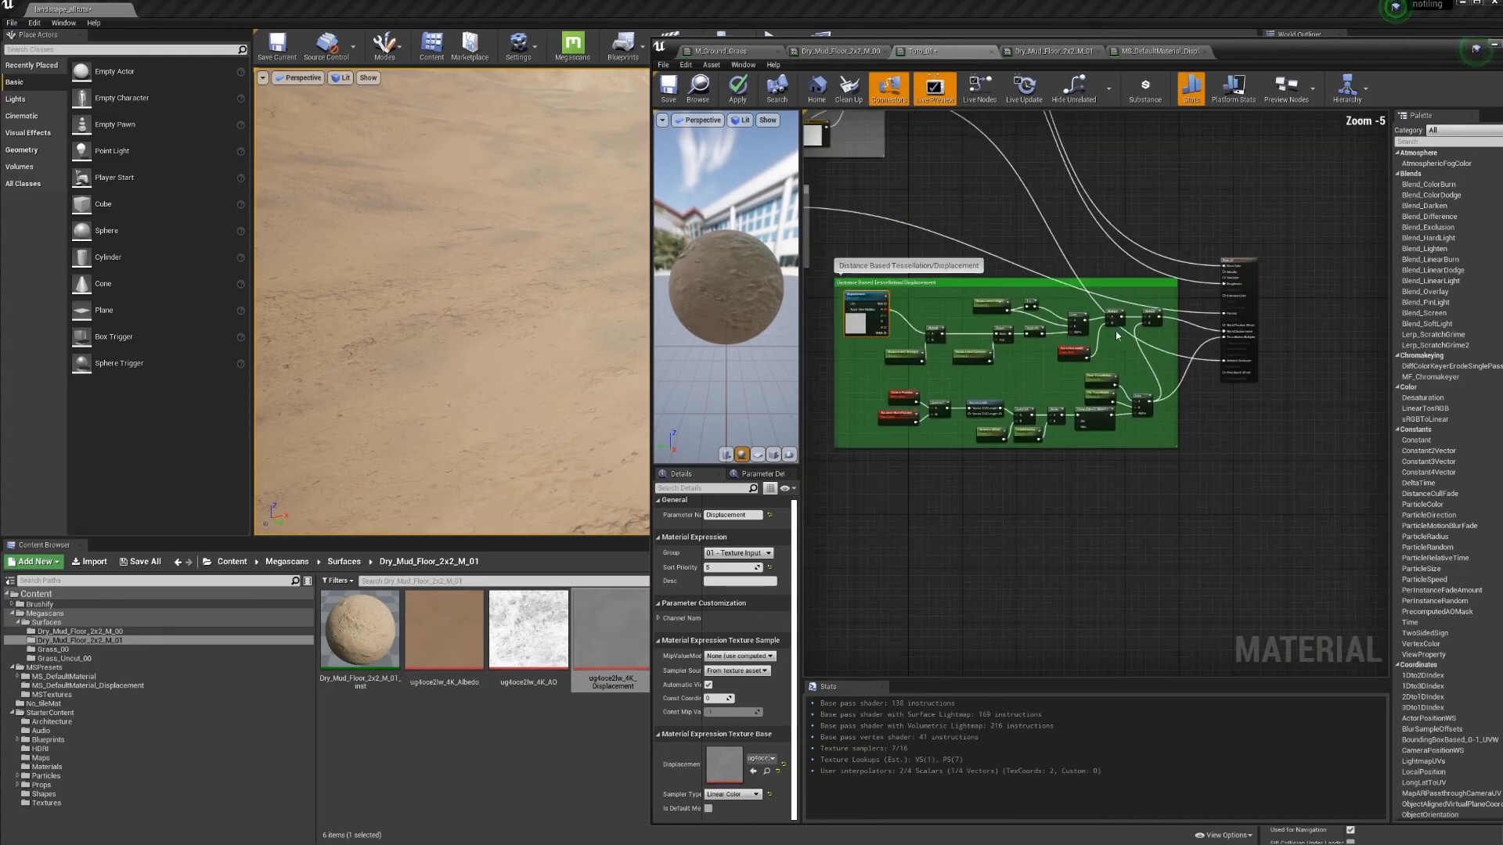
{"action": "right_click_drag", "start_coordinate": [835, 194], "coordinate": [1104, 491]}
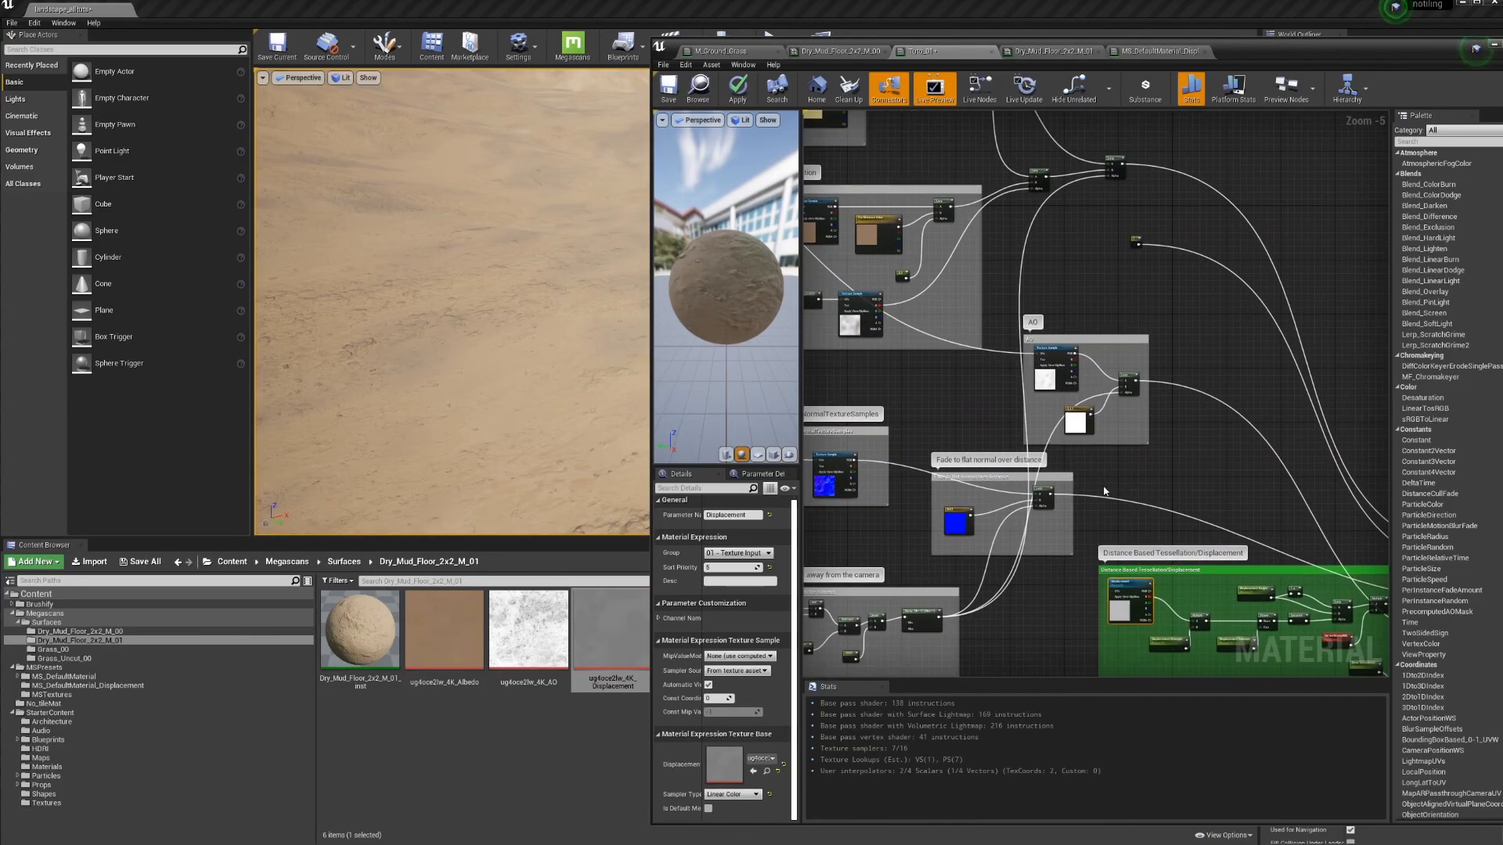
Step: Apply the tessellation and displacement changes to the Tuto_01 material, save it, and return to the level
{"action": "right_click_drag", "start_coordinate": [1155, 382], "coordinate": [937, 194]}
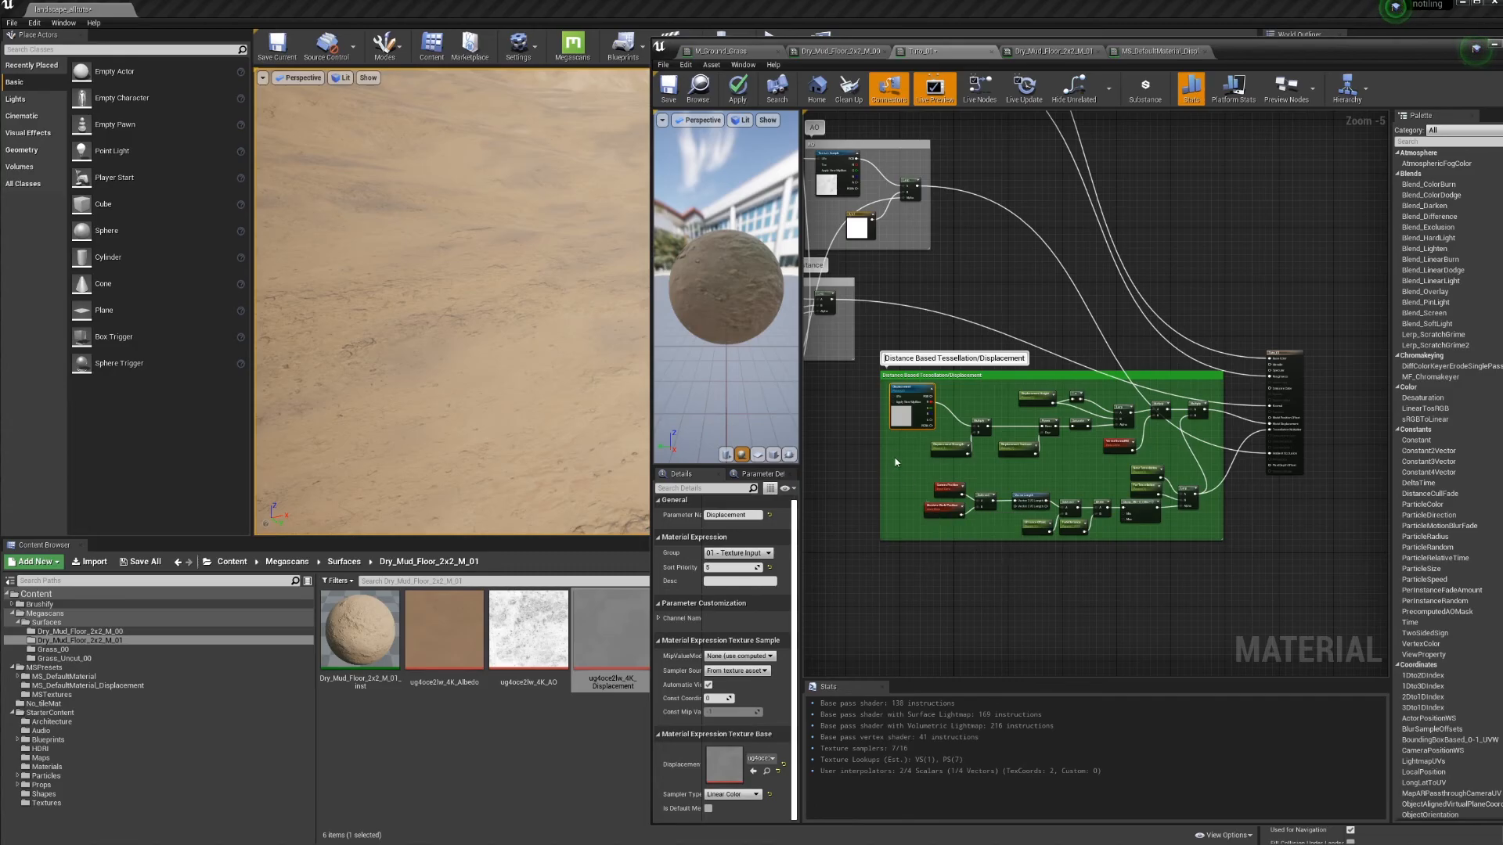
{"action": "left_click", "coordinate": [737, 88]}
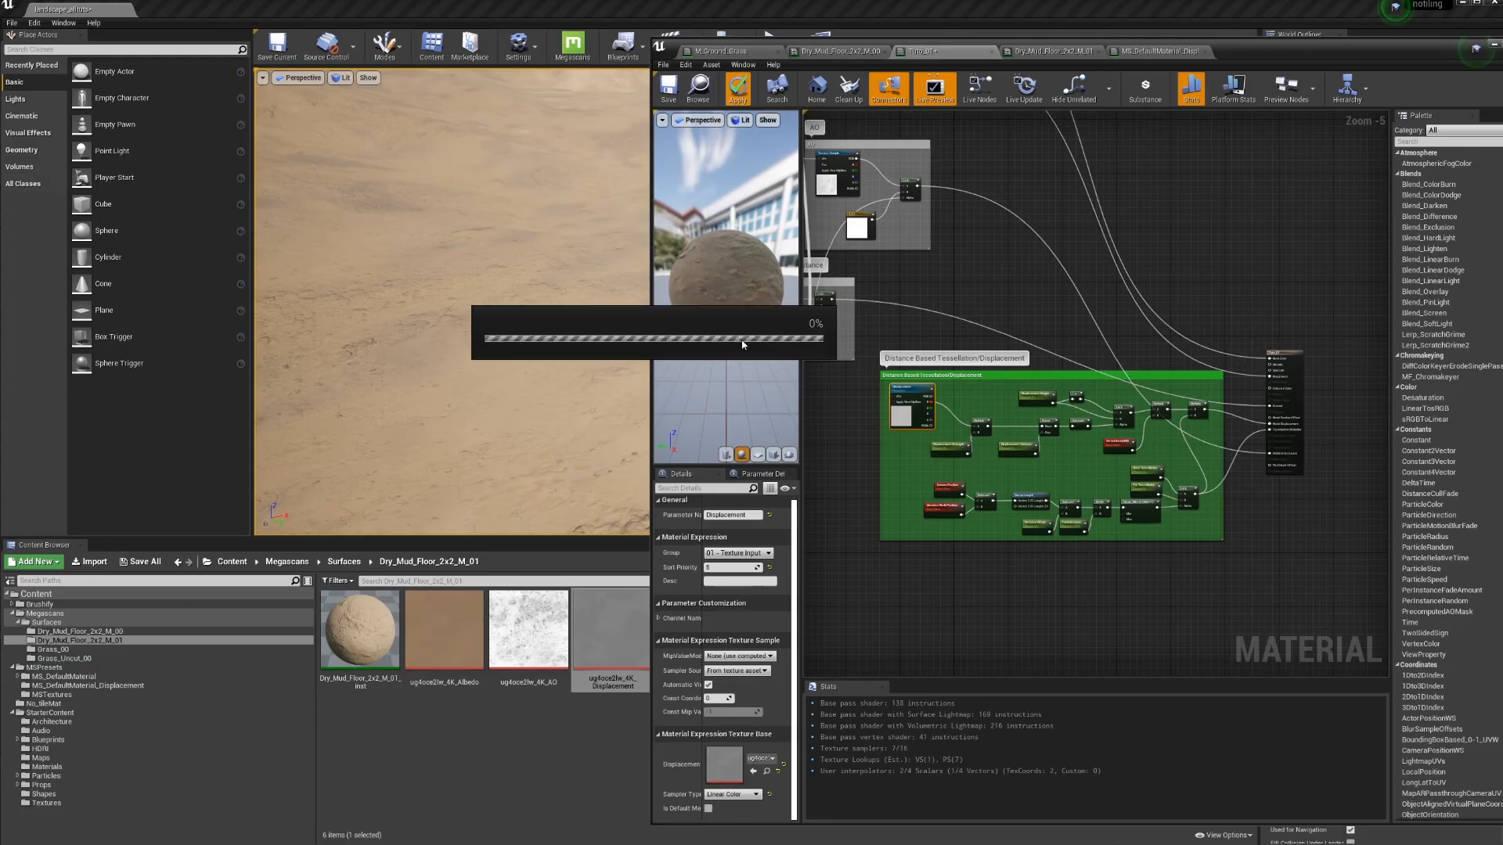
{"action": "left_click", "coordinate": [669, 88]}
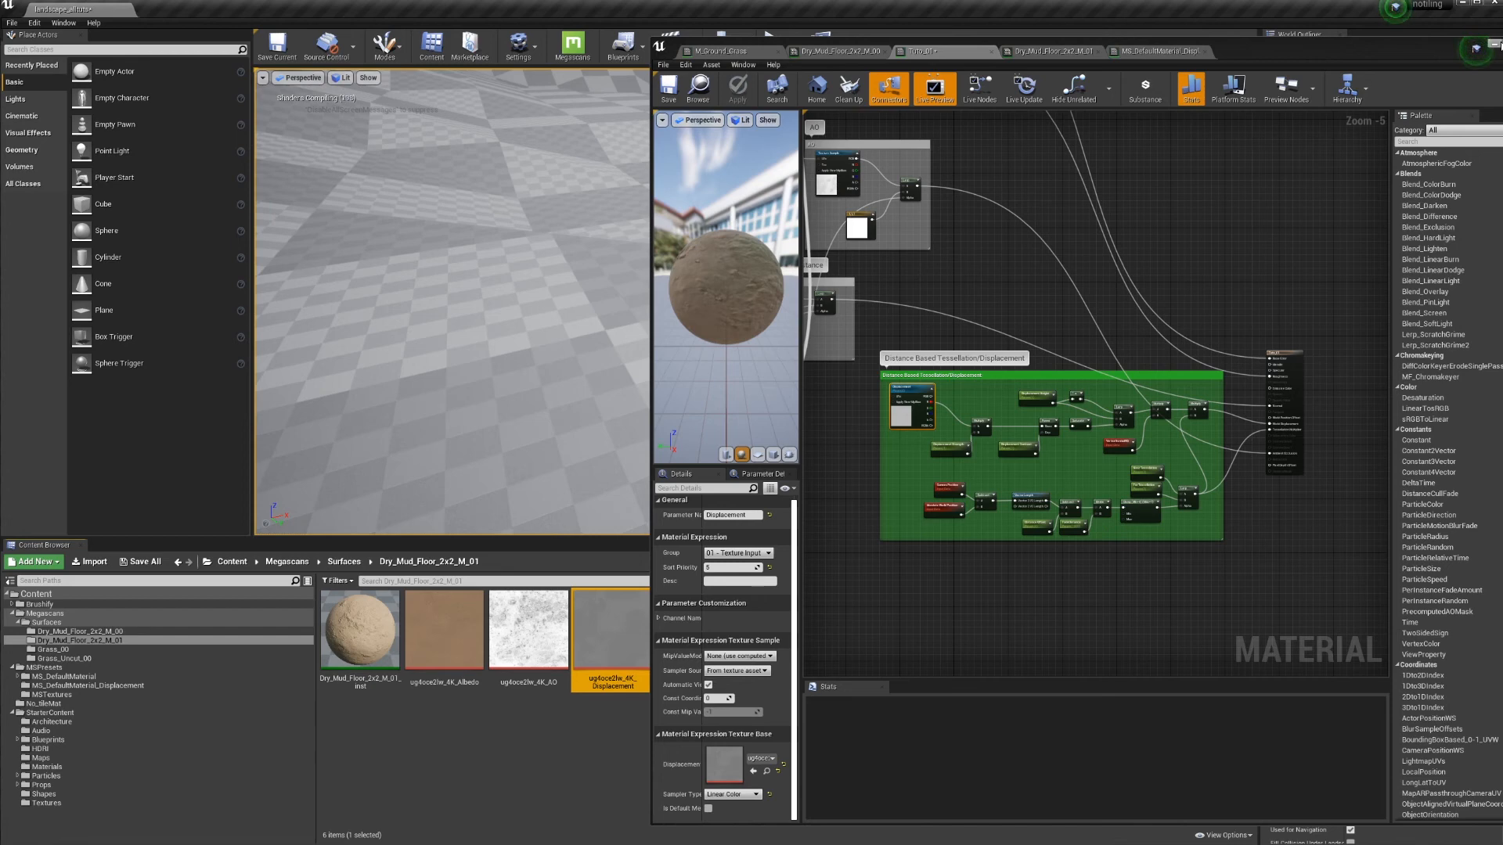
{"action": "left_click", "coordinate": [1471, 47]}
Step: Assign Tuto_01_Inst from the No_tileMat folder as the landscape material and open that instance for editing
{"action": "left_click", "coordinate": [48, 703]}
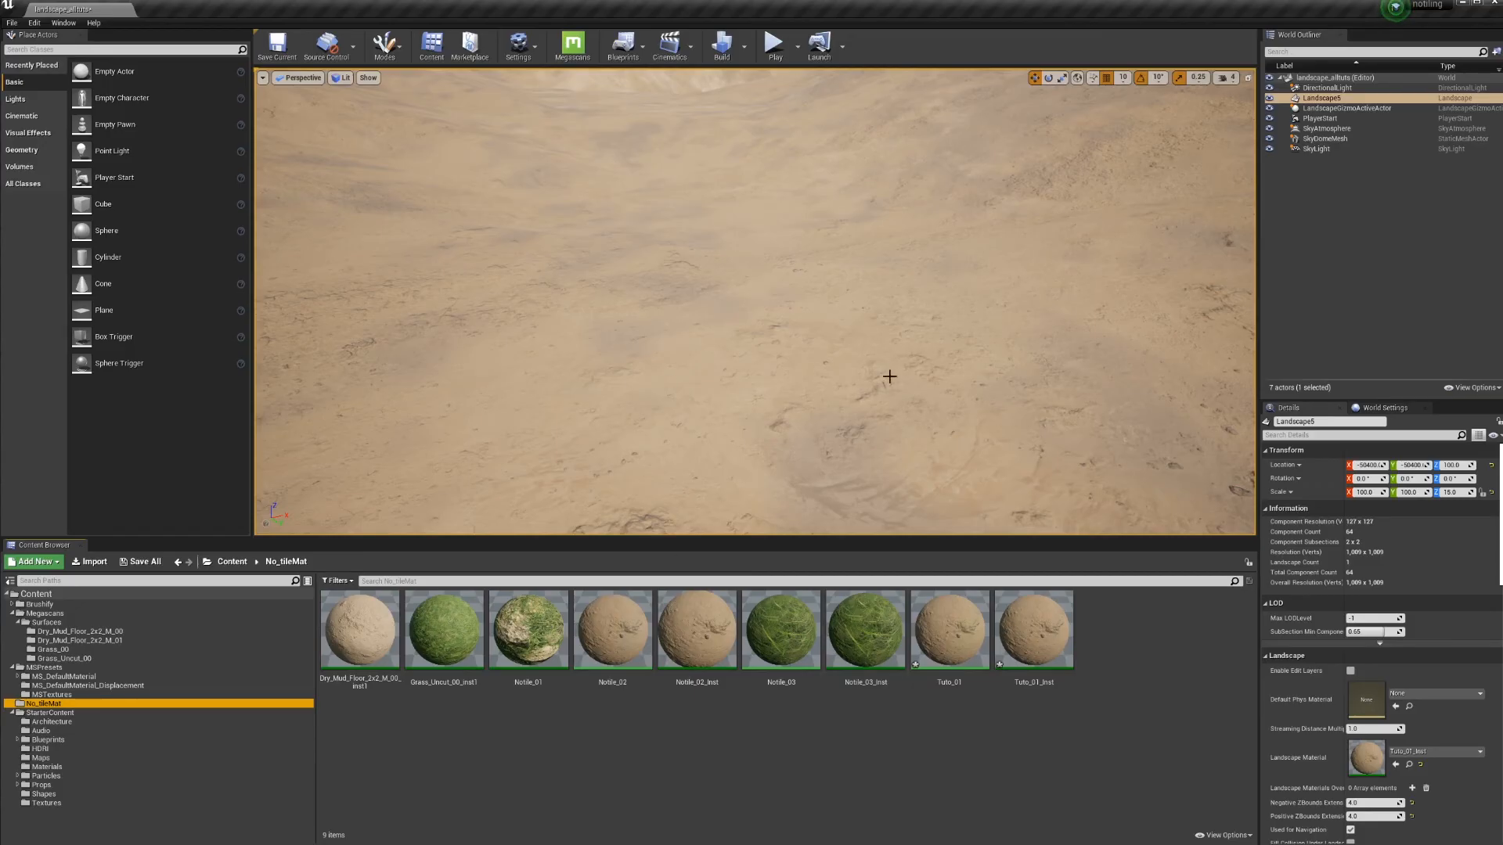
{"action": "left_click_drag", "start_coordinate": [1033, 630], "coordinate": [1362, 751]}
{"action": "double_click", "coordinate": [1014, 626]}
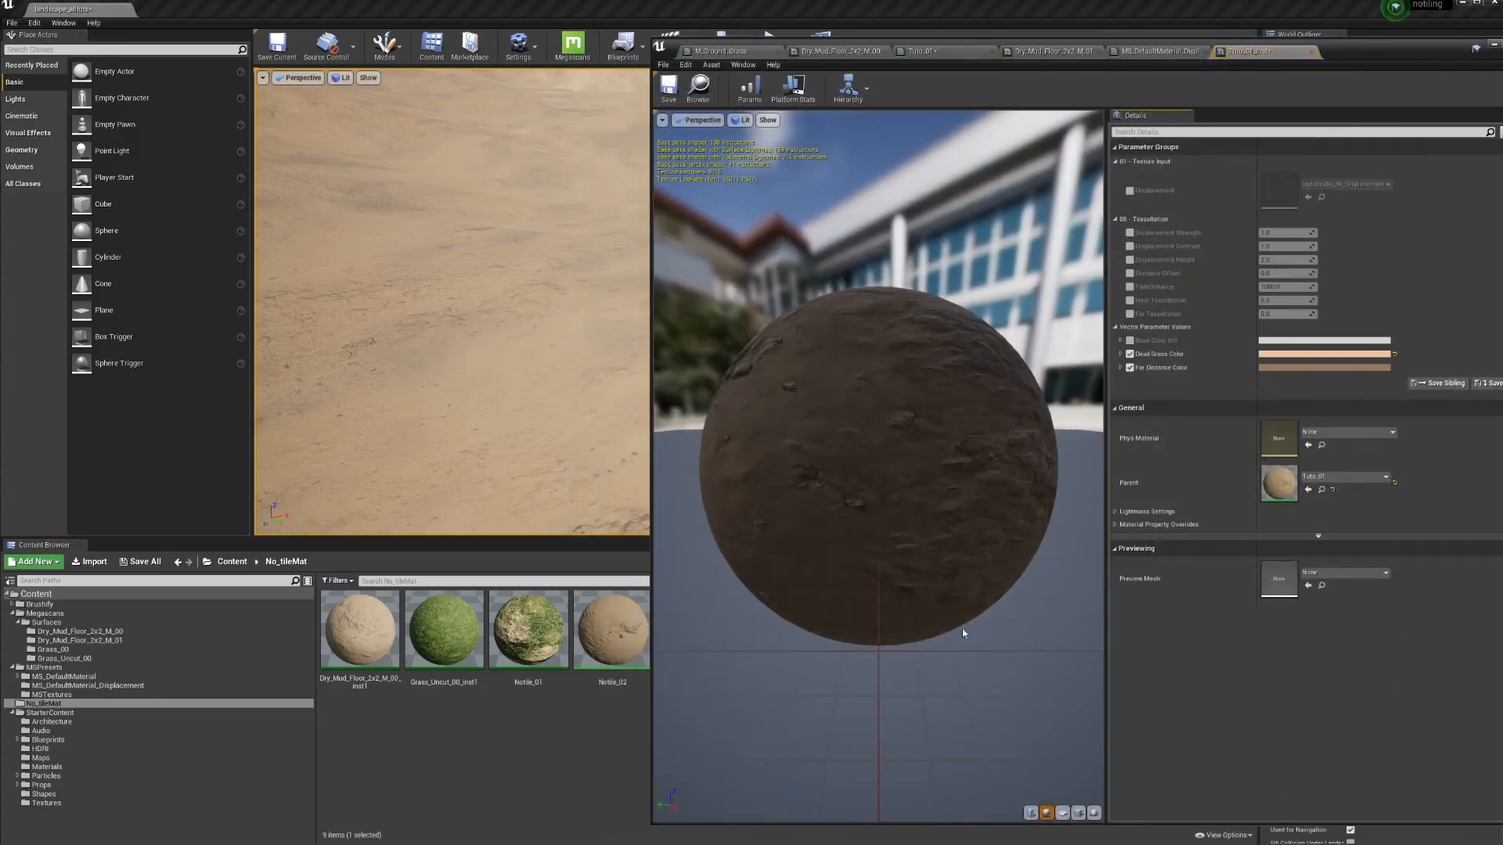
{"action": "left_click_drag", "start_coordinate": [1353, 48], "coordinate": [1162, 53]}
{"action": "left_click_drag", "start_coordinate": [788, 334], "coordinate": [1040, 336]}
{"action": "left_click_drag", "start_coordinate": [704, 407], "coordinate": [628, 424]}
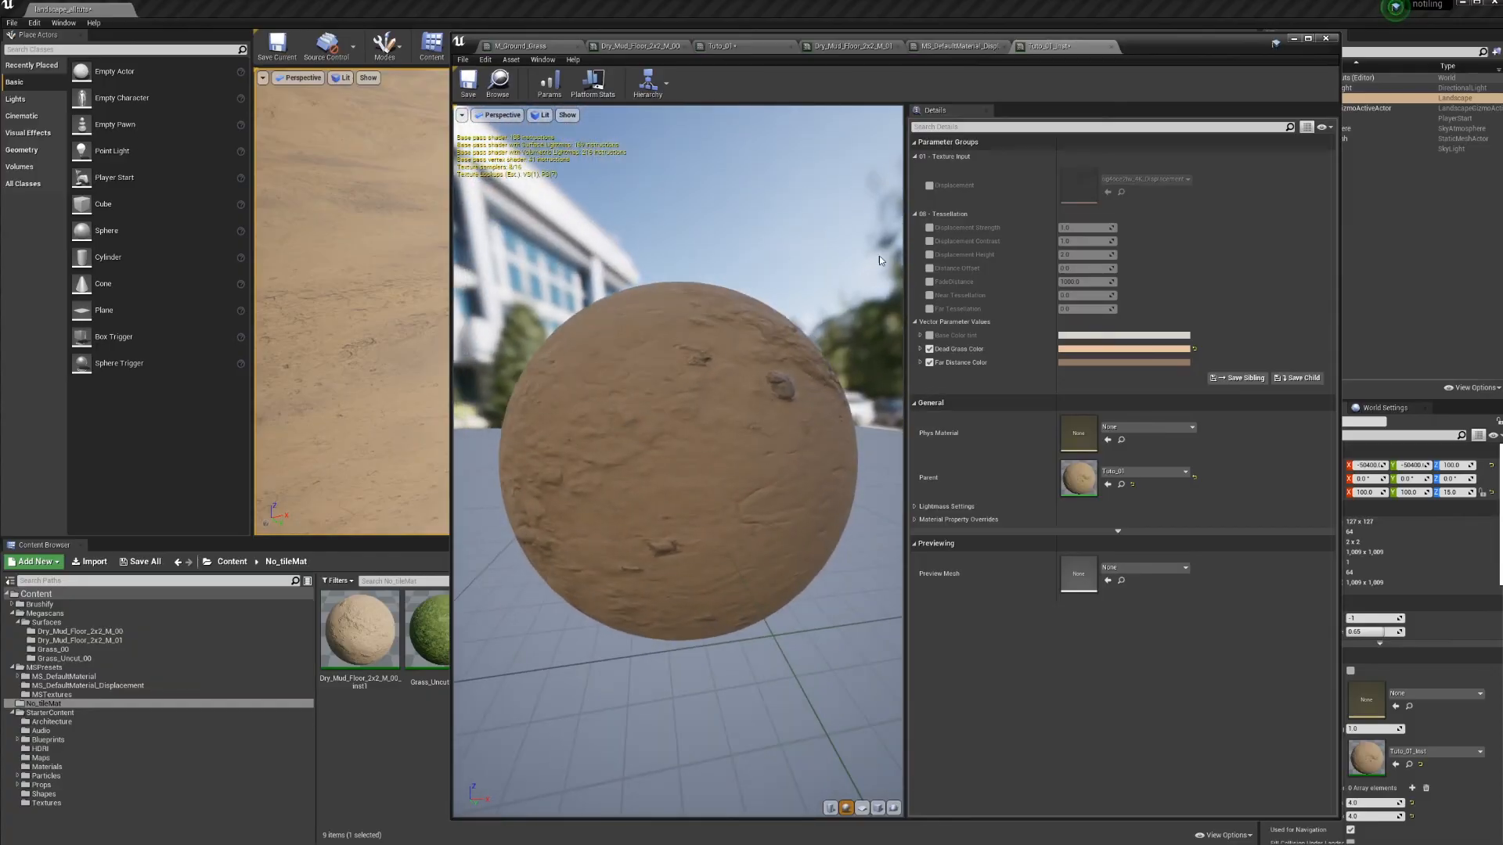
Step: Enable the overrides for all seven Tessellation parameters, from Displacement Strength through Far Tessellation
{"action": "left_click", "coordinate": [929, 228]}
{"action": "left_click", "coordinate": [929, 241]}
{"action": "left_click", "coordinate": [929, 254]}
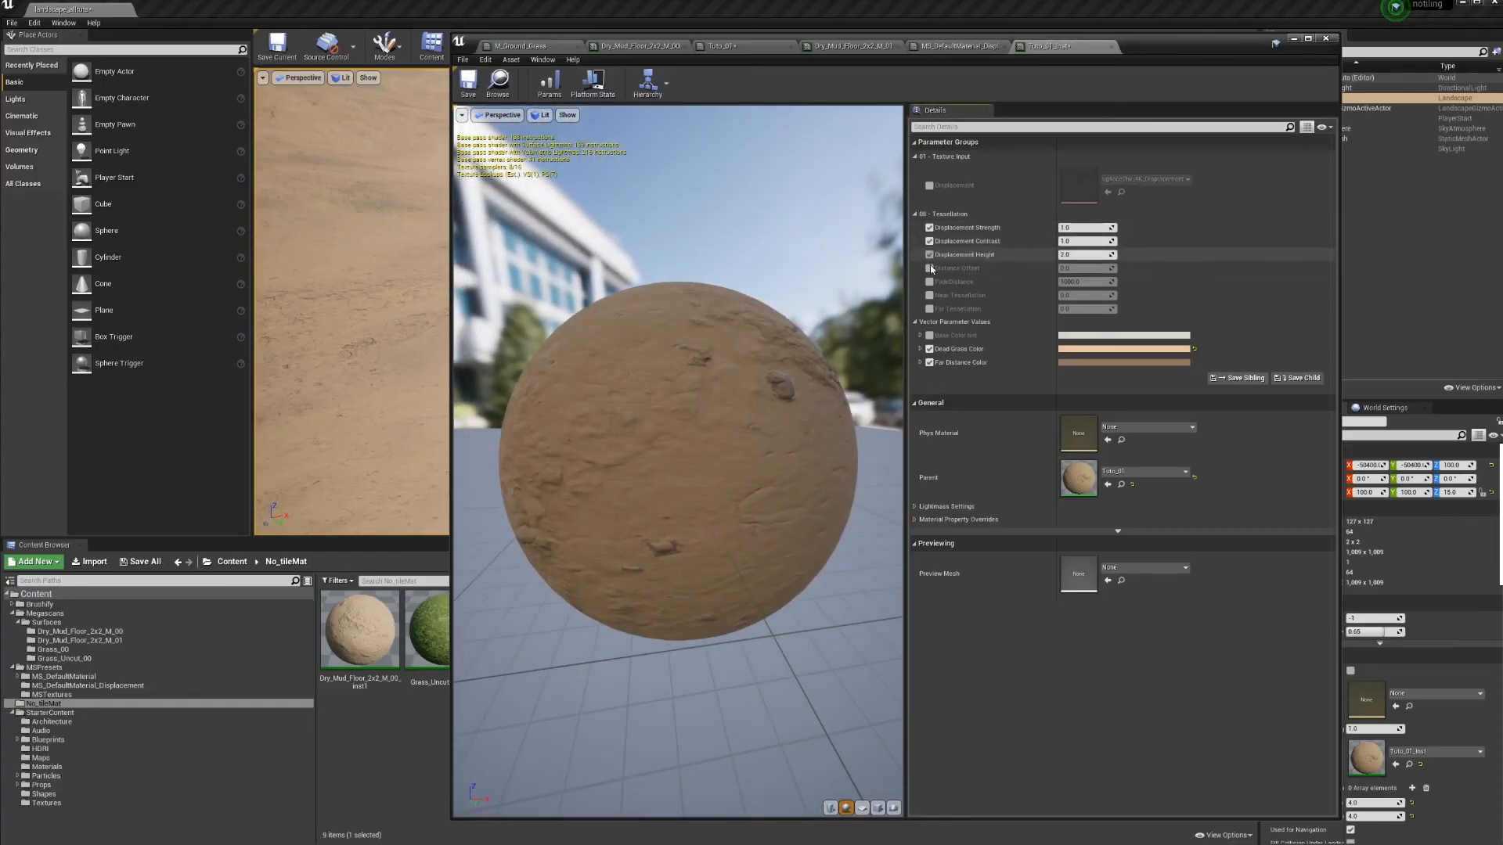
{"action": "left_click", "coordinate": [929, 268]}
{"action": "left_click", "coordinate": [929, 282]}
{"action": "left_click", "coordinate": [929, 295]}
{"action": "left_click", "coordinate": [929, 308]}
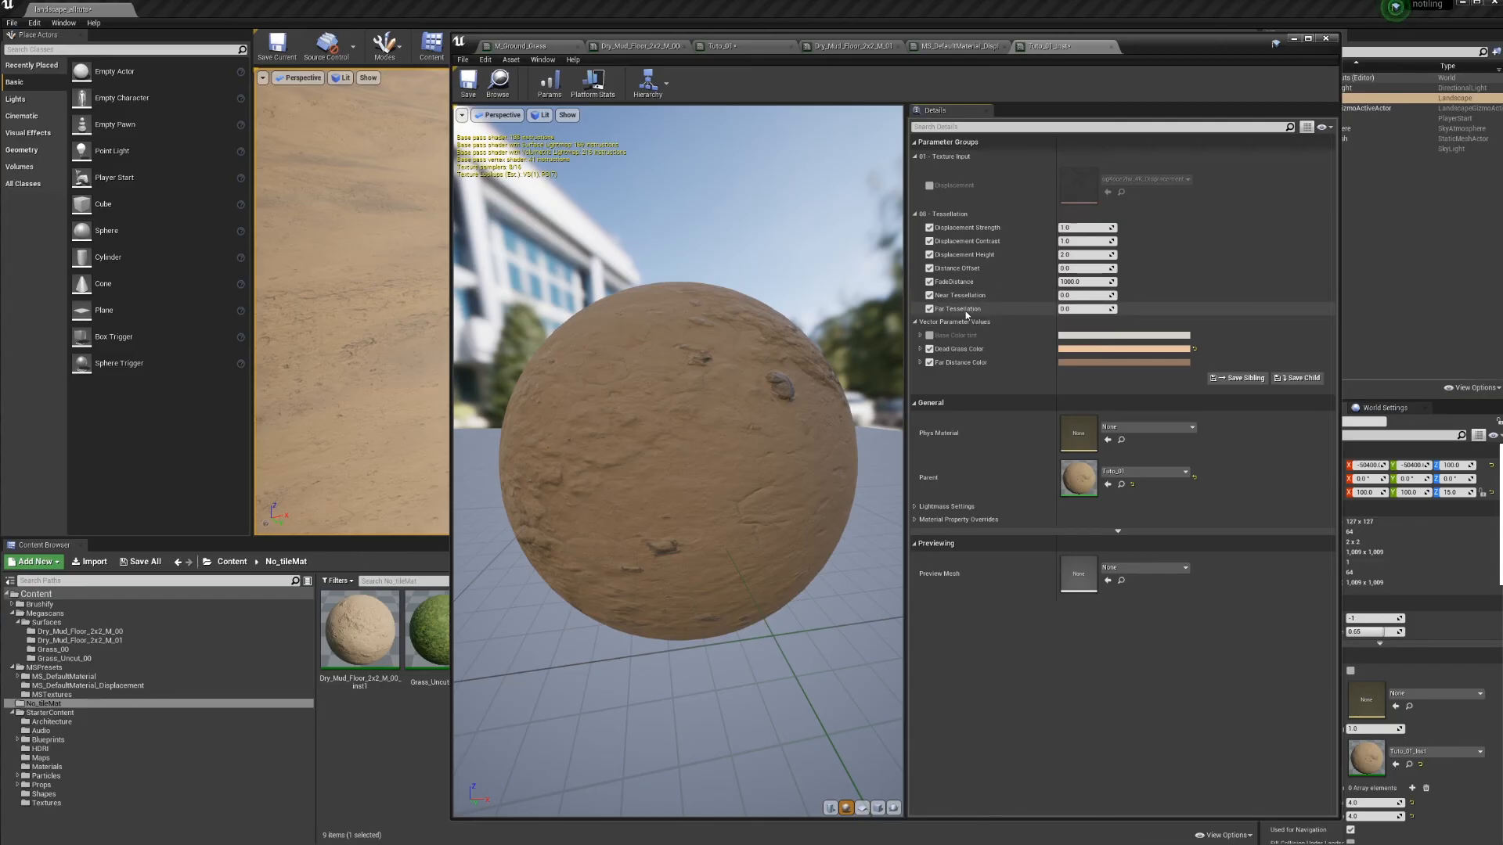
Step: Set Near Tessellation to 35 and Far Tessellation to 20 in the material instance
{"action": "left_click", "coordinate": [1080, 295]}
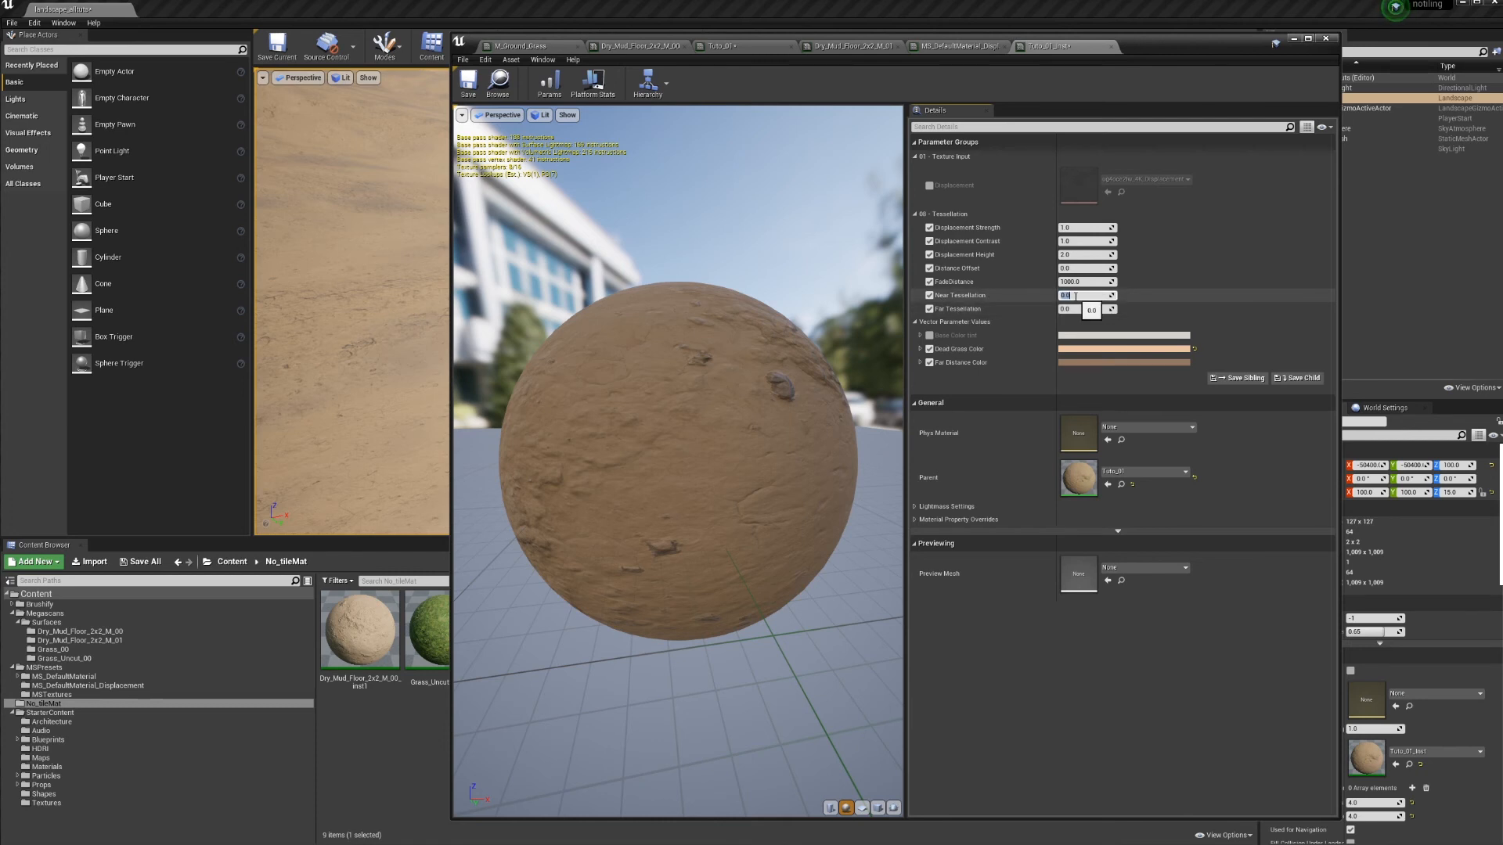
{"action": "type", "text": "35"}
{"action": "key", "text": "Return"}
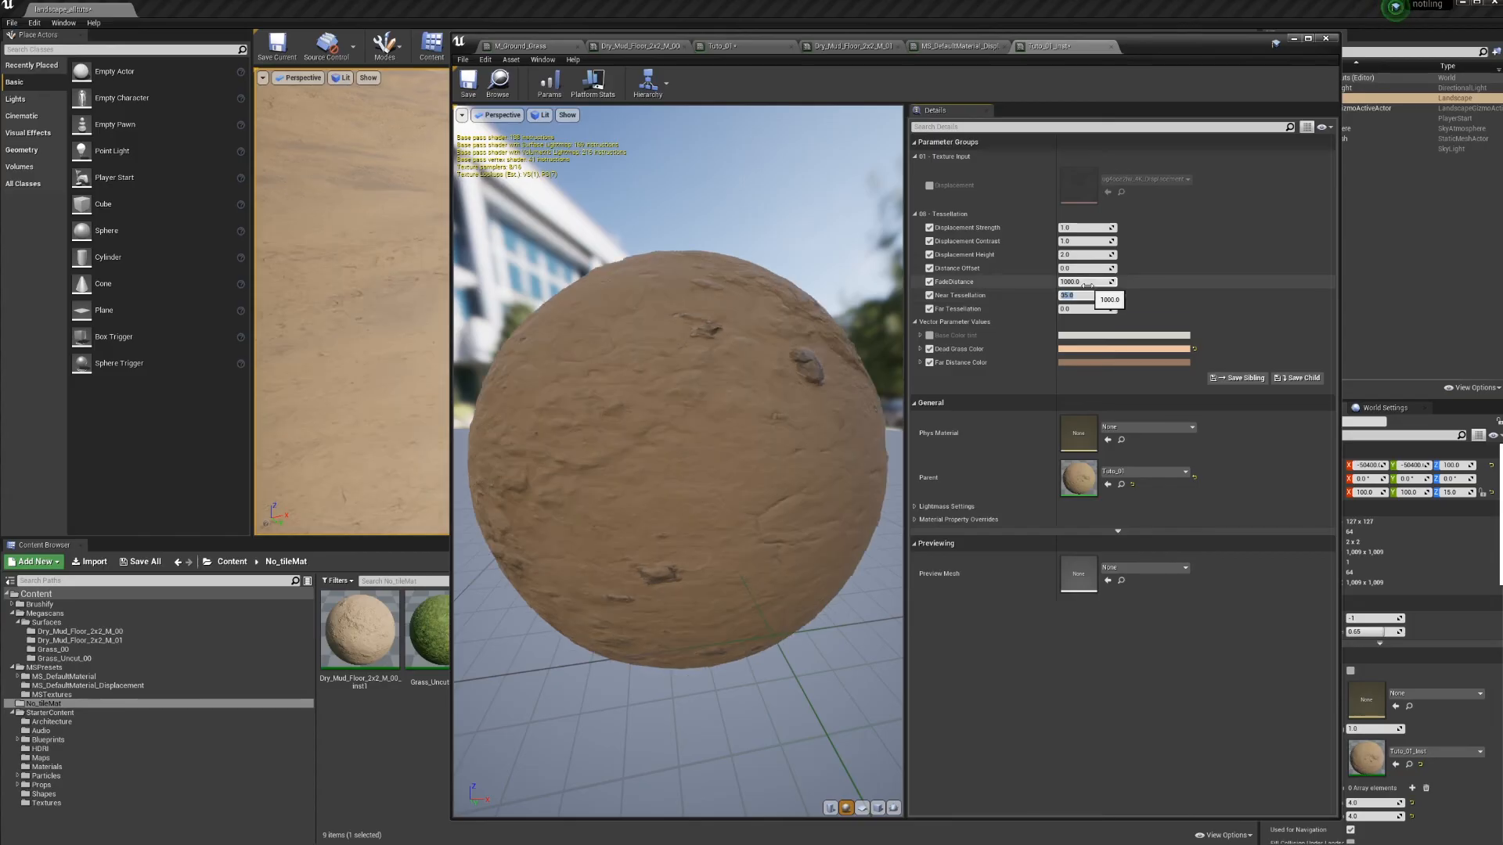
{"action": "left_click", "coordinate": [1085, 308]}
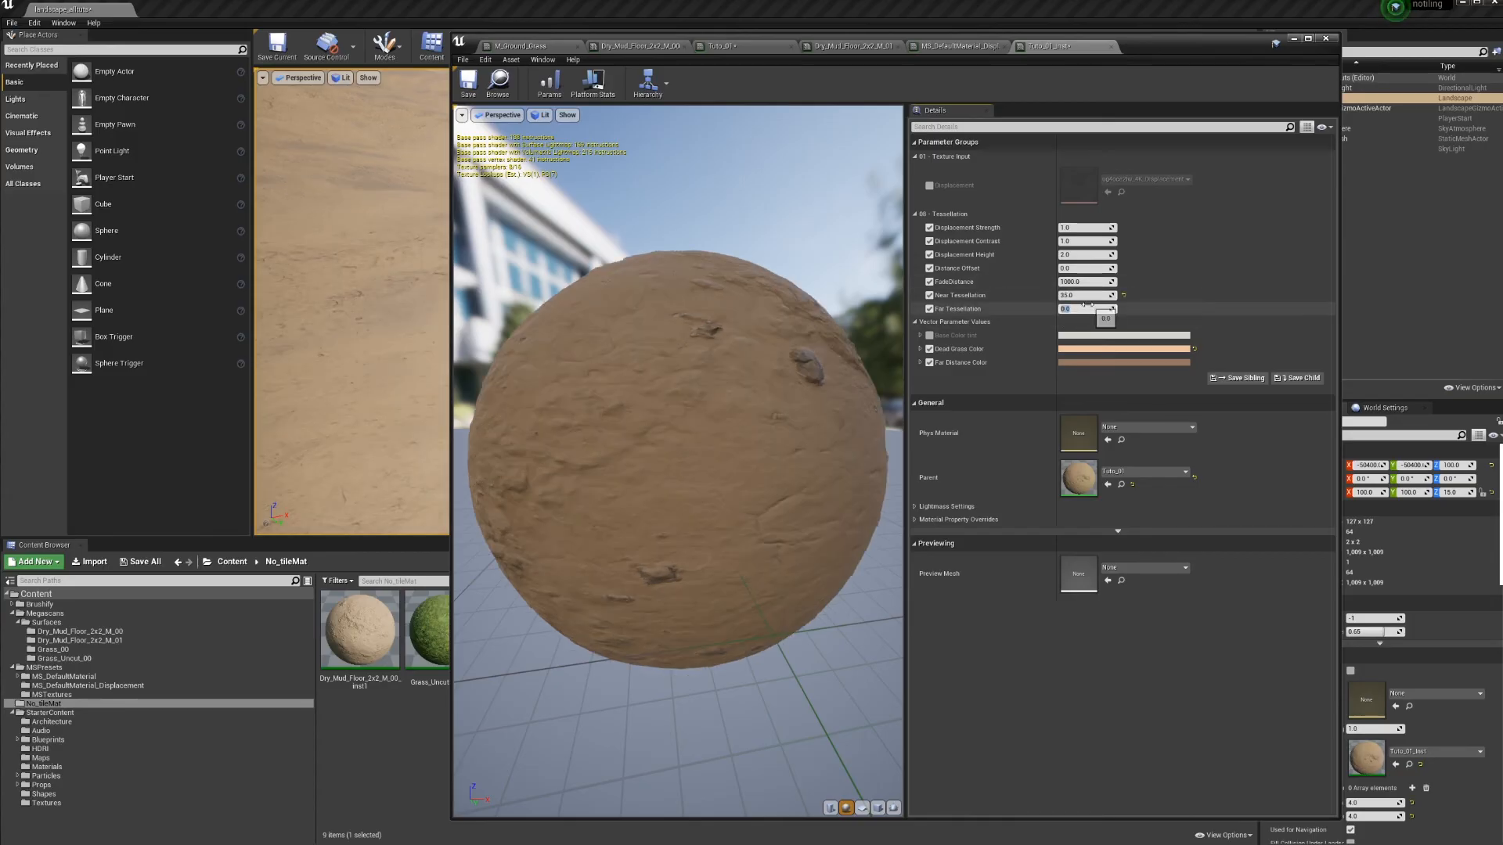
{"action": "type", "text": "20"}
{"action": "key", "text": "Return"}
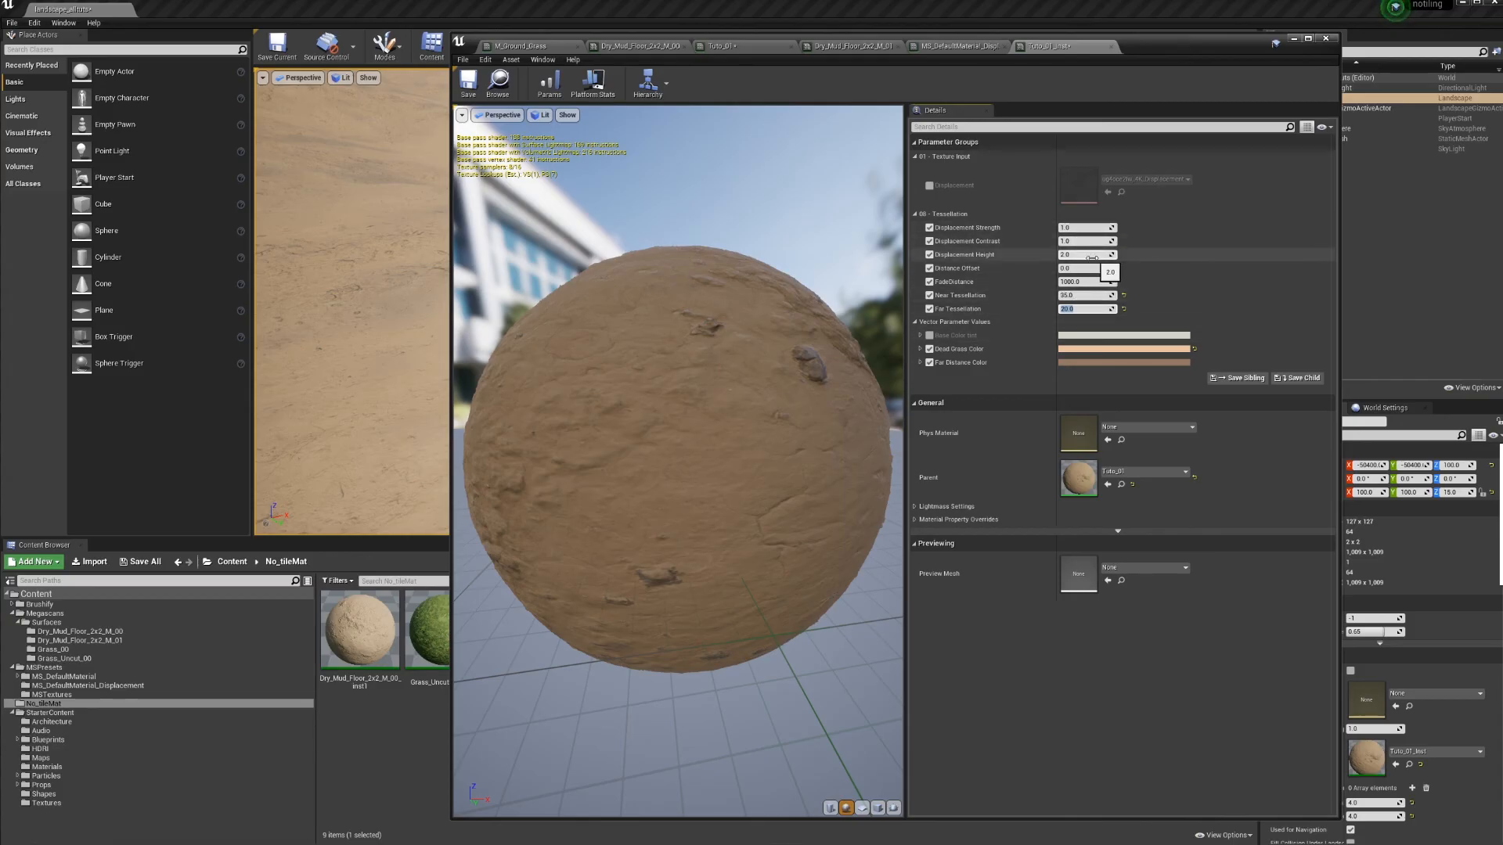
Step: Try a Displacement Height of about 2.8, and reset the parameter to its default
{"action": "mouse_move", "coordinate": [1086, 256]}
{"action": "left_mouse_down"}
{"action": "mouse_move", "coordinate": [1135, 256]}
{"action": "mouse_move", "coordinate": [1112, 256]}
{"action": "left_mouse_up"}
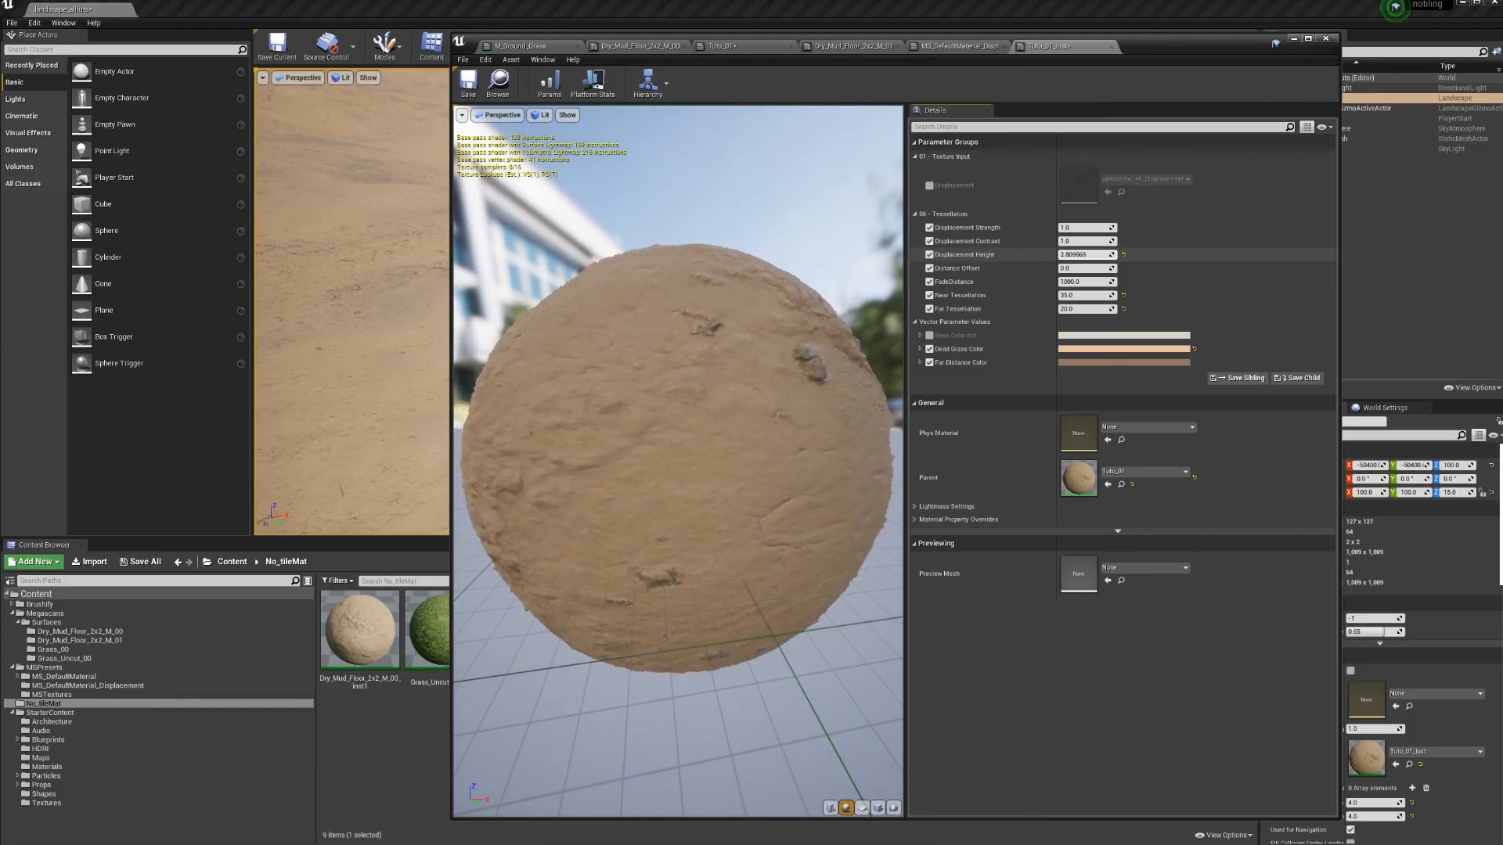
{"action": "left_click", "coordinate": [1124, 255]}
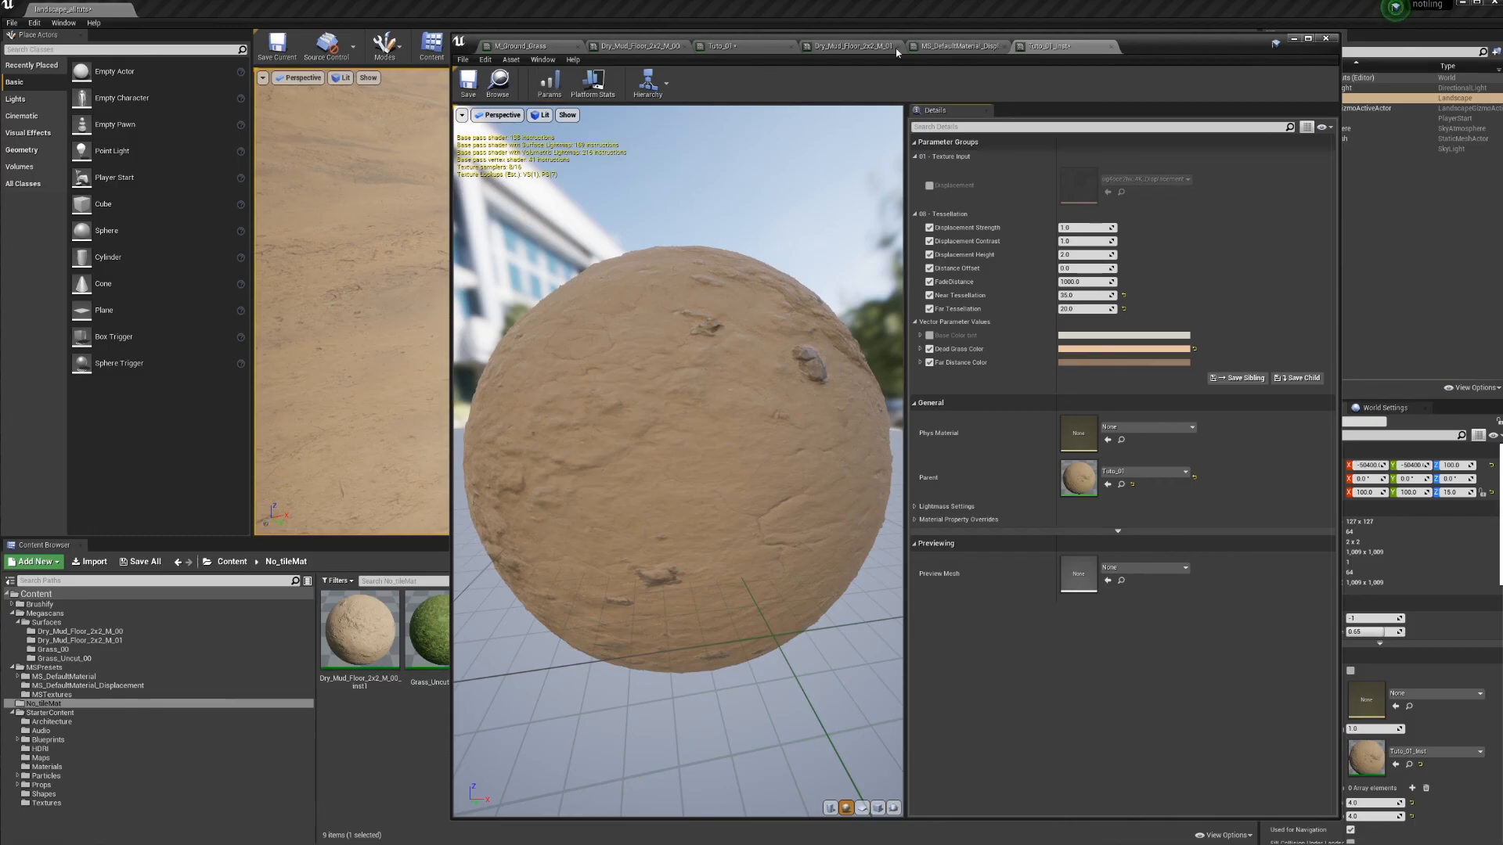
Step: Return to the level and lower the viewport camera speed to 2
{"action": "left_click", "coordinate": [1294, 39]}
{"action": "right_click_drag", "start_coordinate": [977, 388], "coordinate": [1231, 127]}
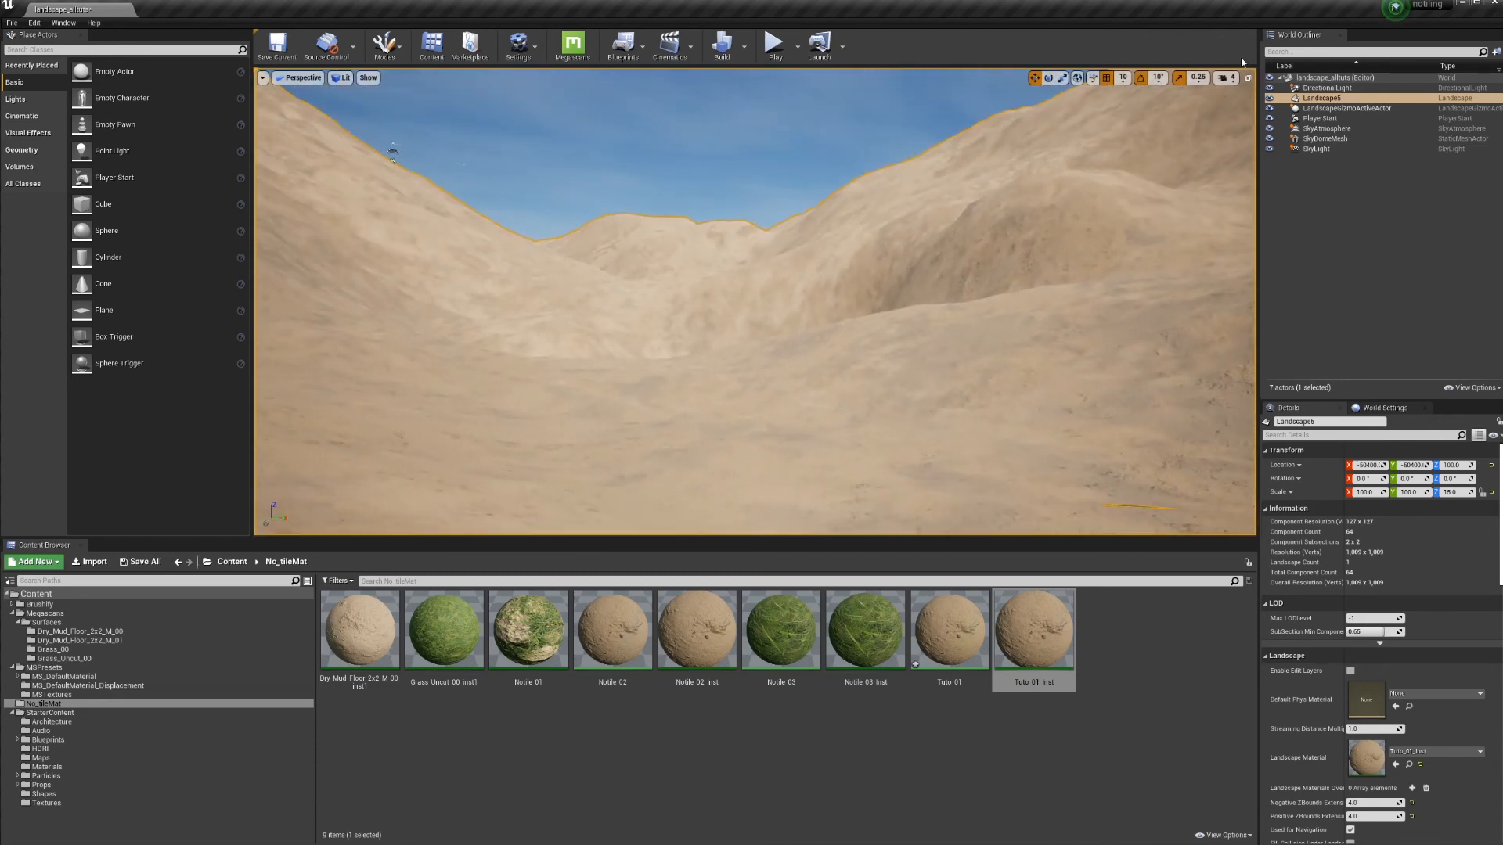
{"action": "left_click", "coordinate": [1226, 79]}
{"action": "left_click_drag", "start_coordinate": [1257, 106], "coordinate": [1234, 106]}
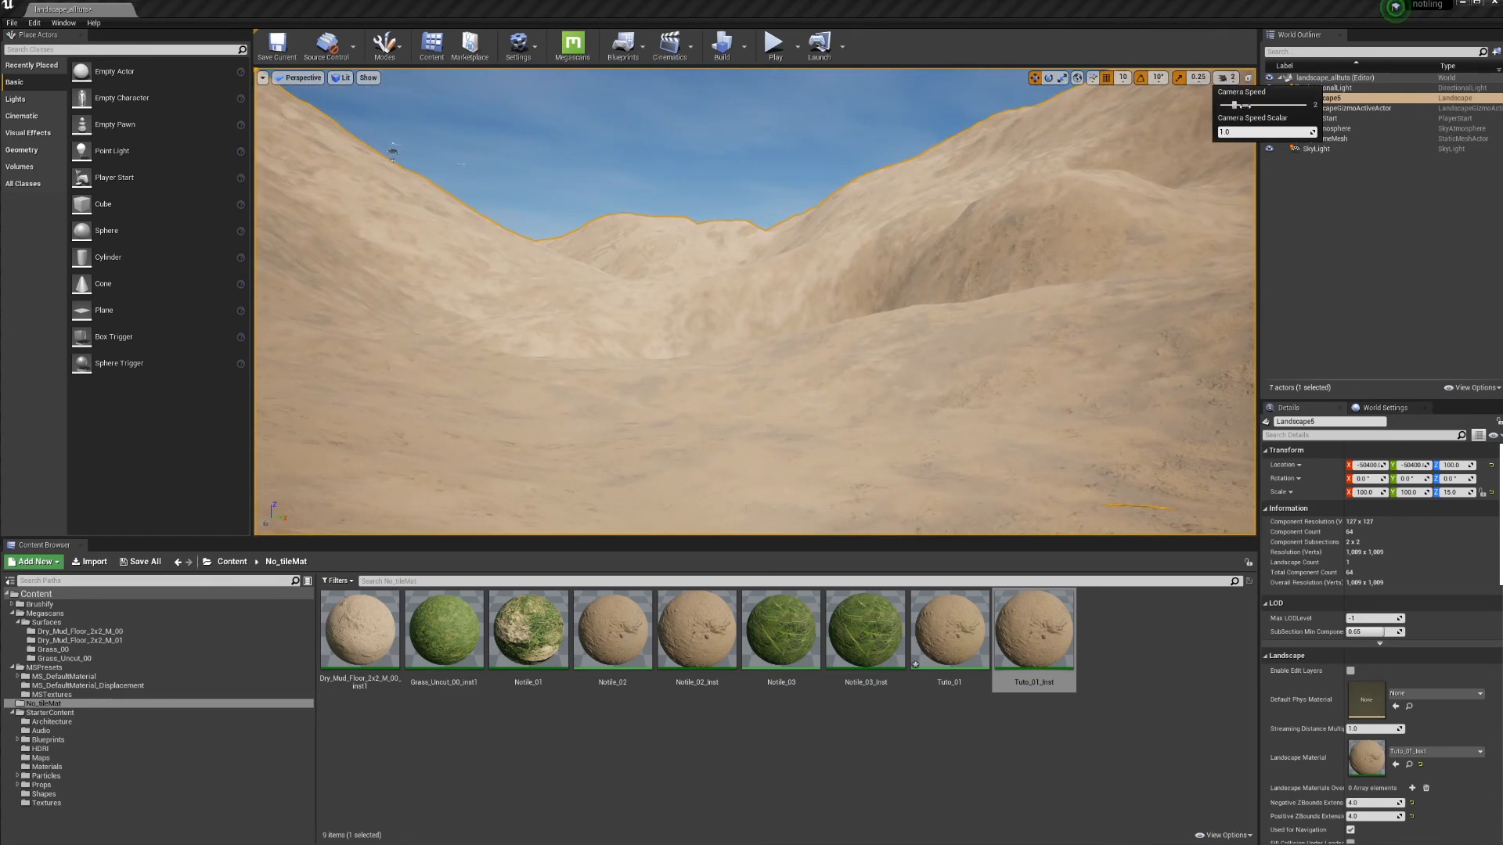
Step: Examine the landscape's slopes and nearby ground for tiling, distance fading and displacement detail
{"action": "right_click_drag", "start_coordinate": [1040, 235], "coordinate": [1096, 341]}
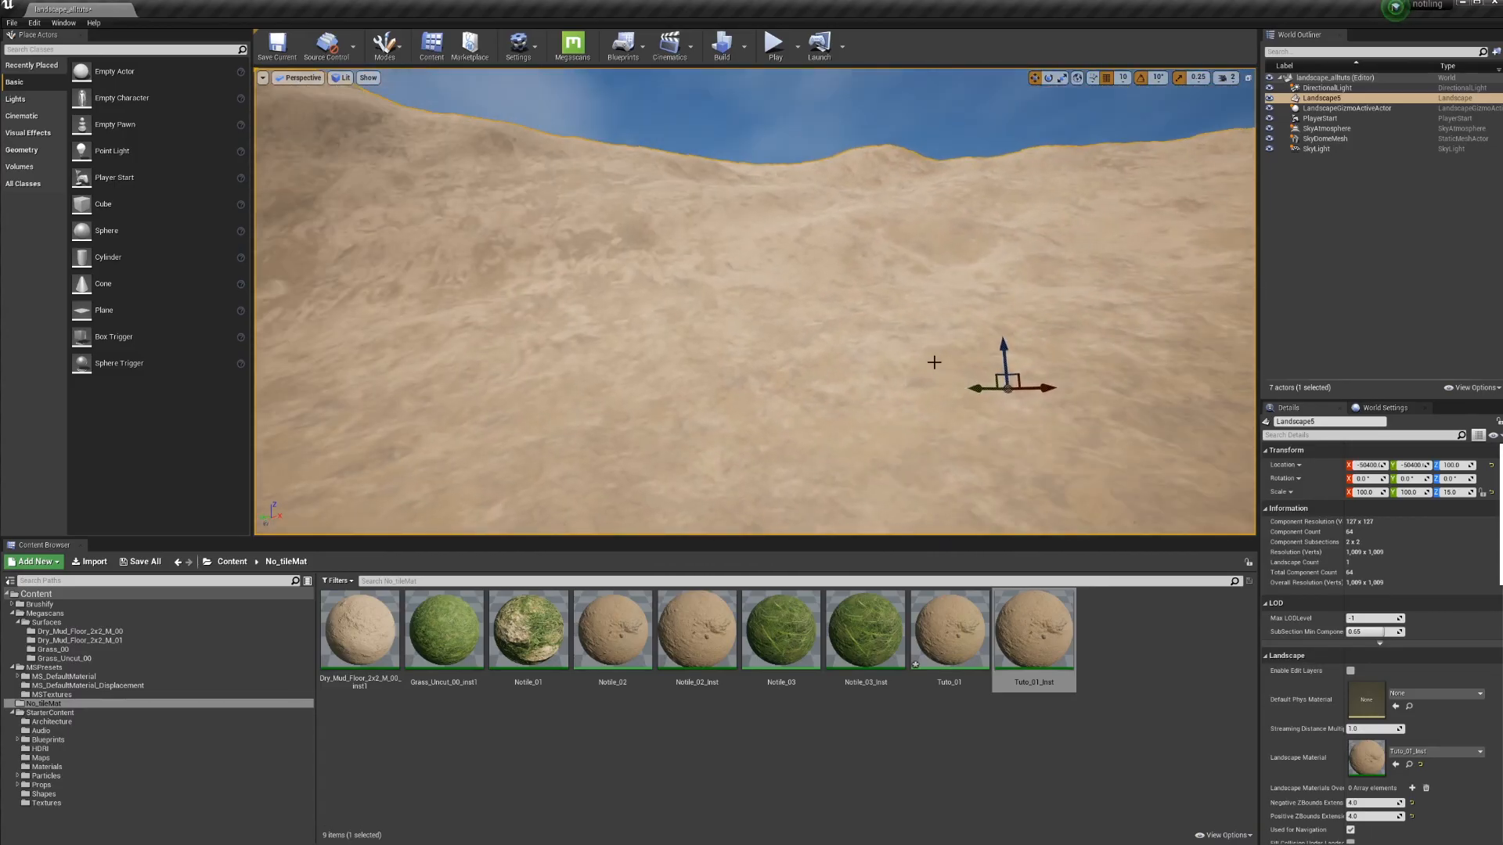
{"action": "right_click_drag", "start_coordinate": [820, 405], "coordinate": [925, 407]}
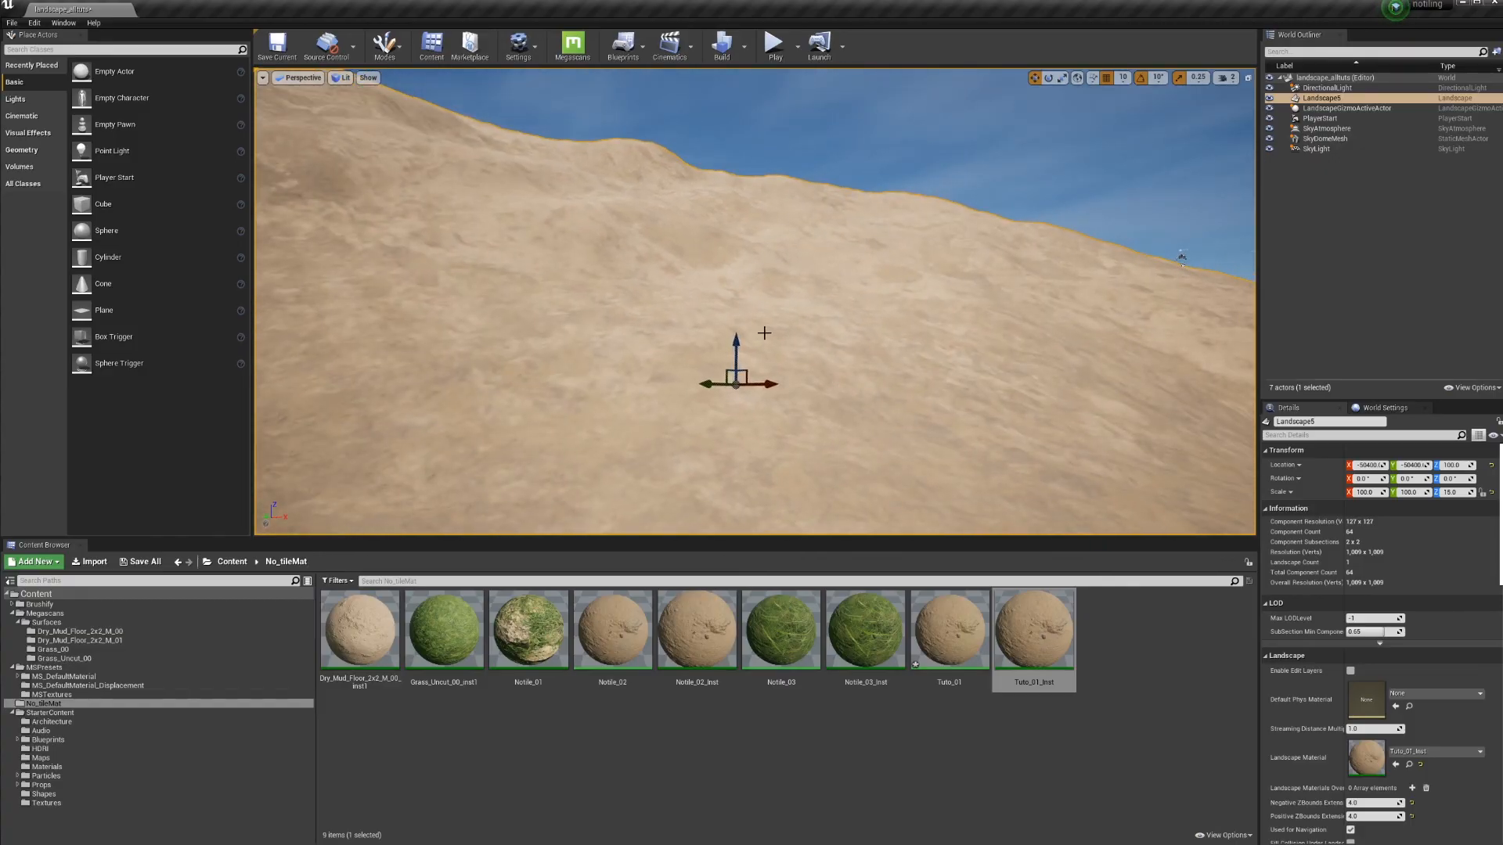
{"action": "right_click_drag", "start_coordinate": [763, 334], "coordinate": [773, 337]}
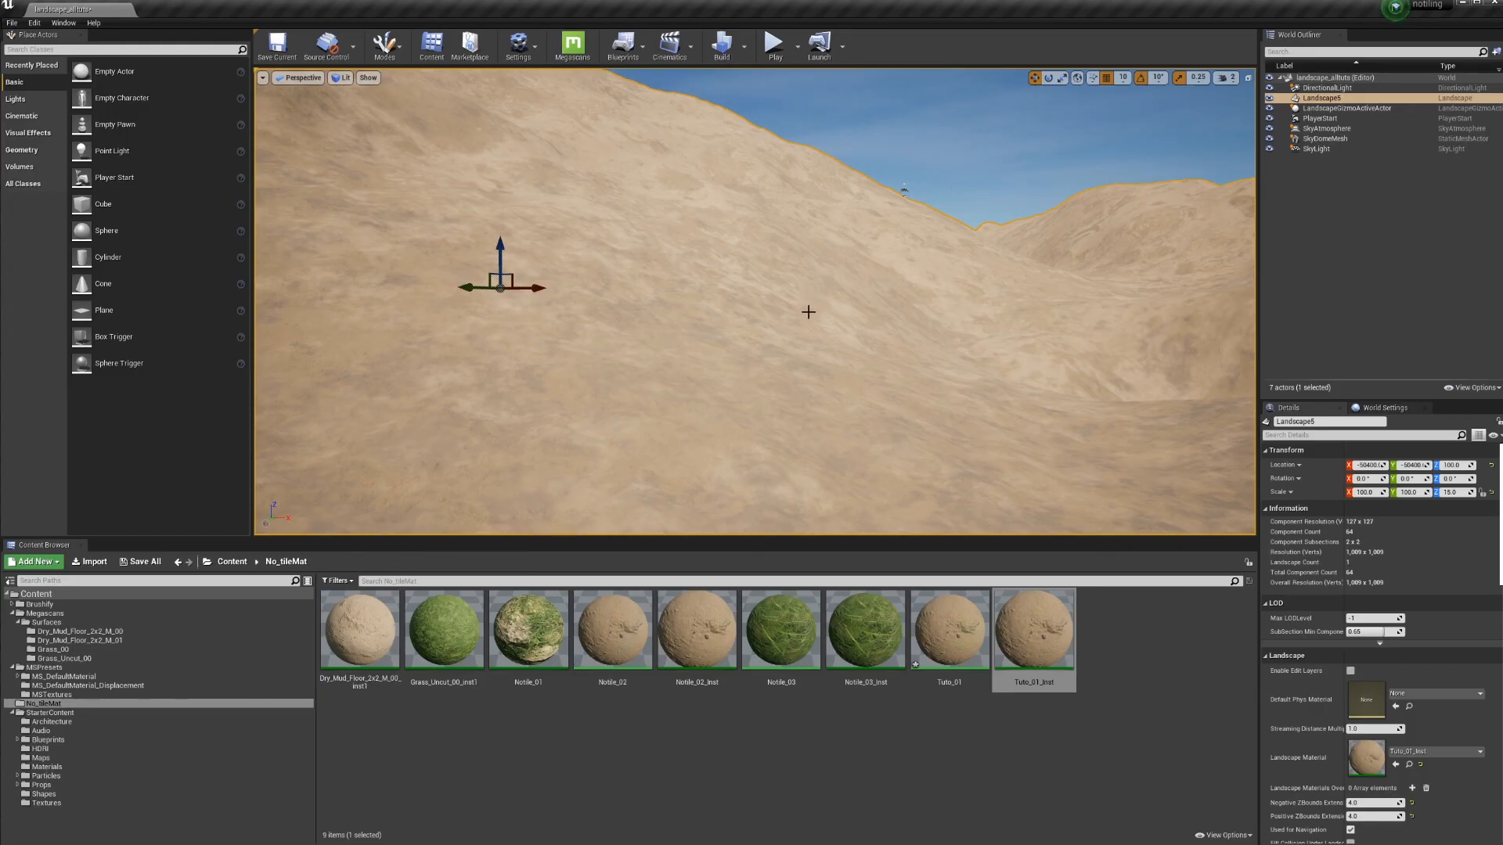
{"action": "right_click_drag", "start_coordinate": [808, 313], "coordinate": [819, 355]}
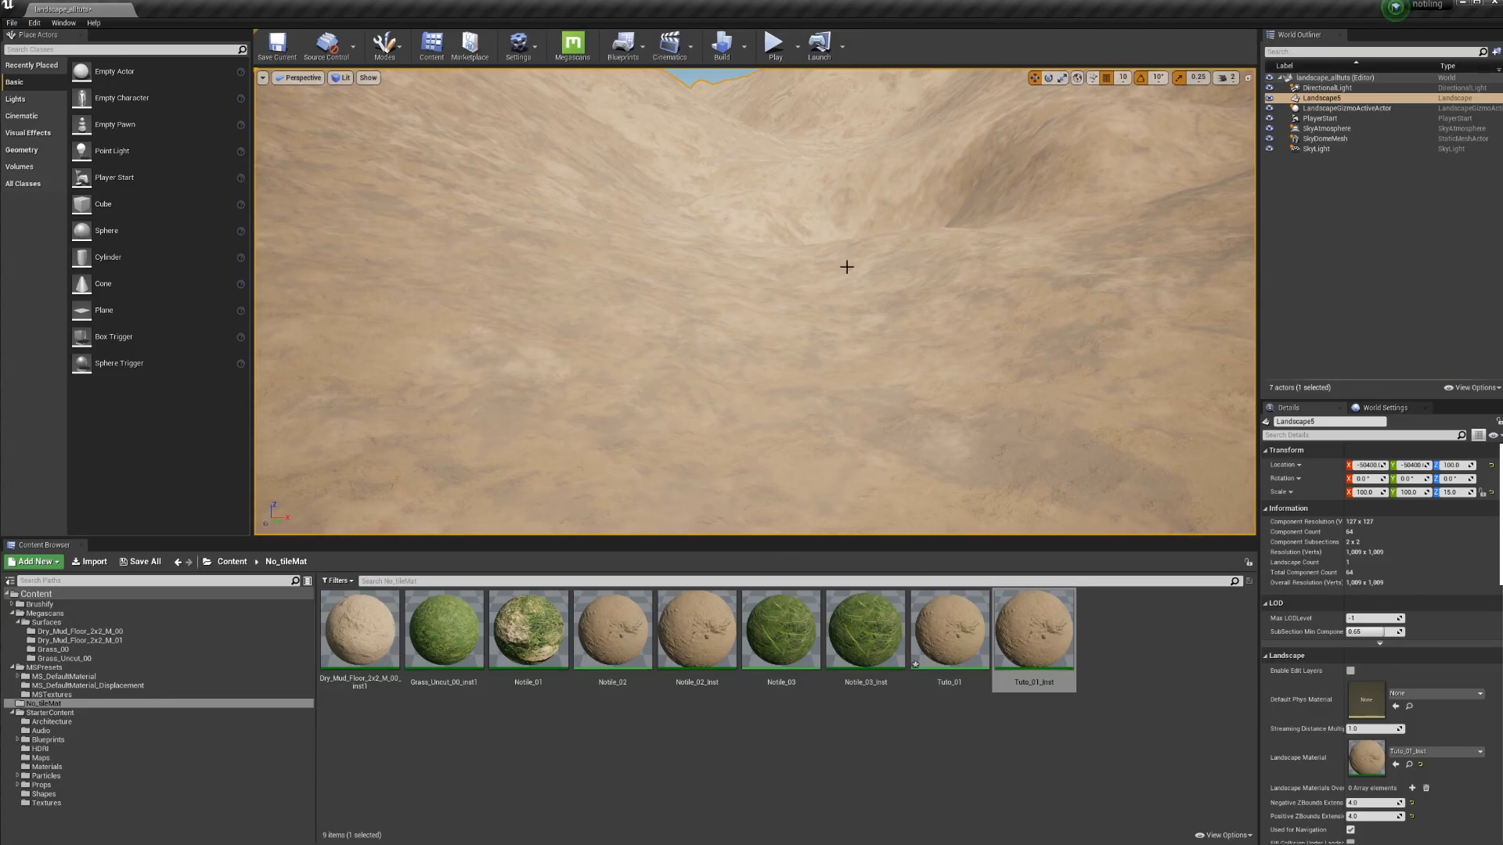
{"action": "mouse_move", "coordinate": [889, 343]}
{"action": "right_mouse_down"}
{"action": "mouse_move", "coordinate": [748, 344]}
{"action": "mouse_move", "coordinate": [916, 343]}
{"action": "right_mouse_up"}
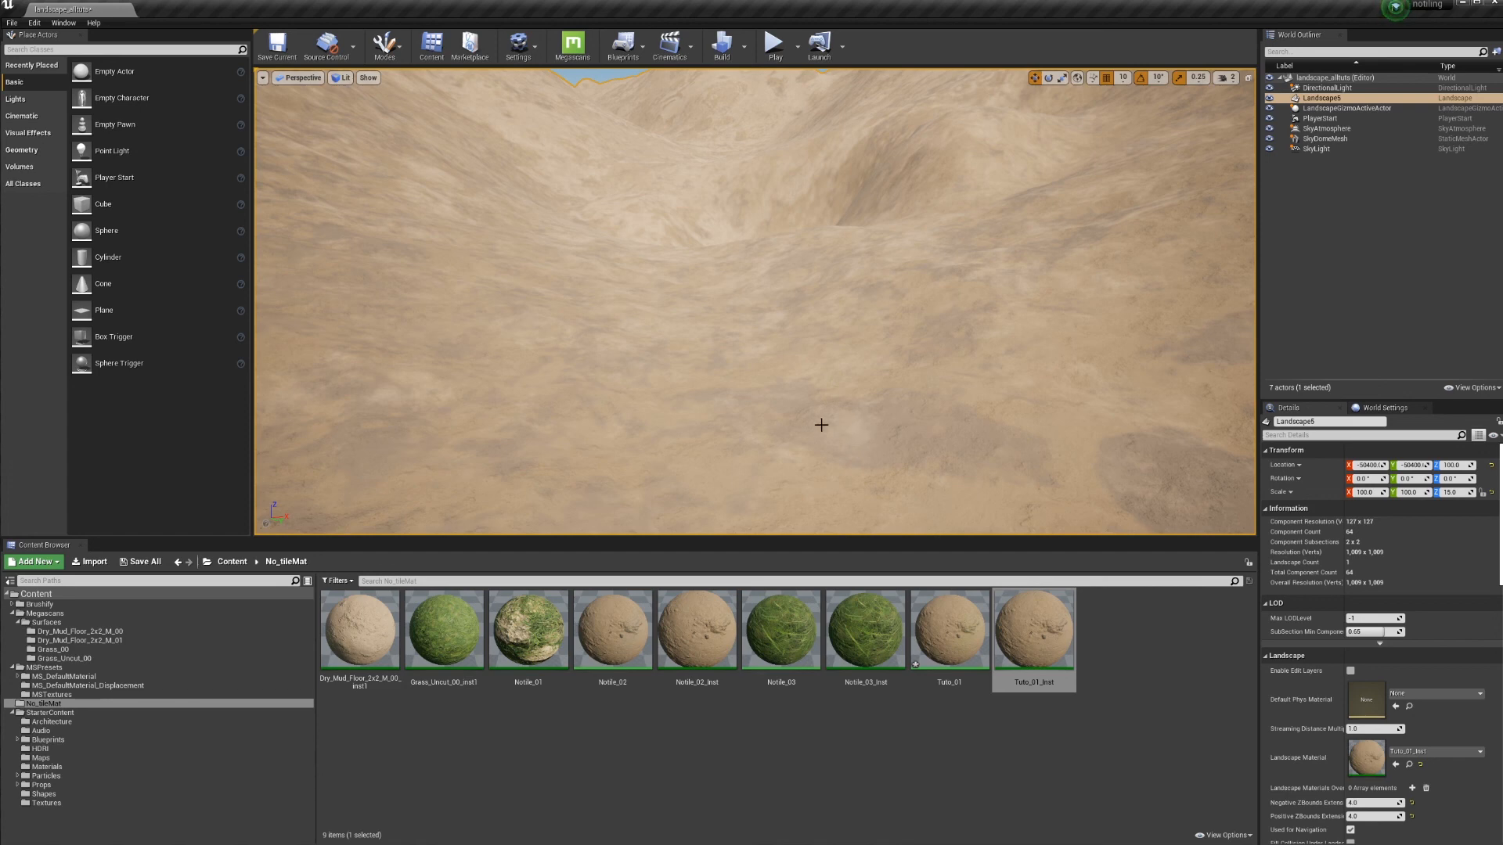
{"action": "right_click_drag", "start_coordinate": [853, 403], "coordinate": [752, 346]}
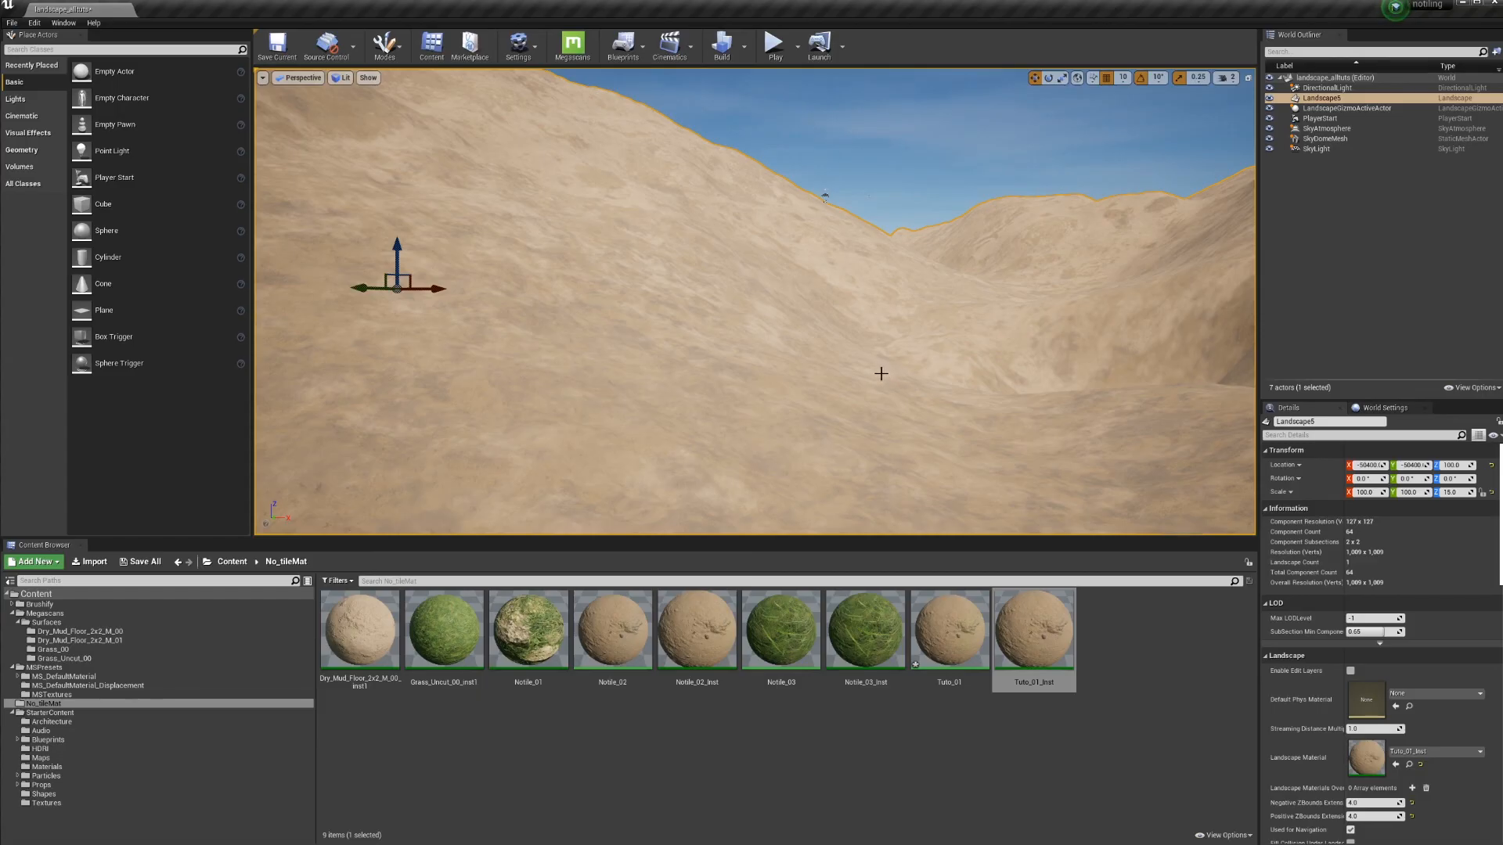
{"action": "right_click_drag", "start_coordinate": [745, 380], "coordinate": [823, 450]}
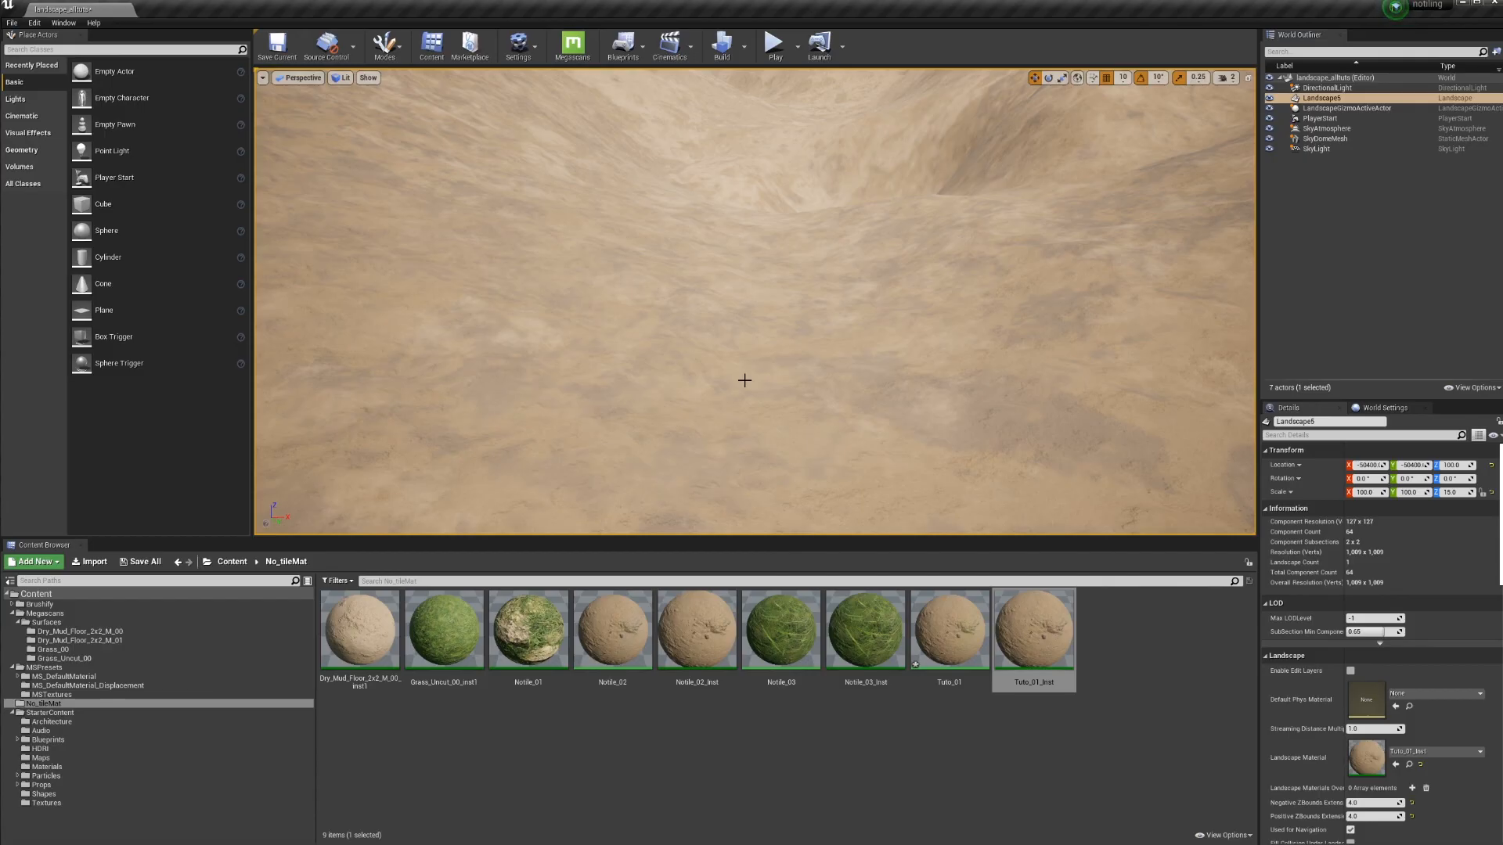
{"action": "right_click_drag", "start_coordinate": [744, 380], "coordinate": [744, 380]}
{"action": "right_click_drag", "start_coordinate": [843, 340], "coordinate": [864, 326]}
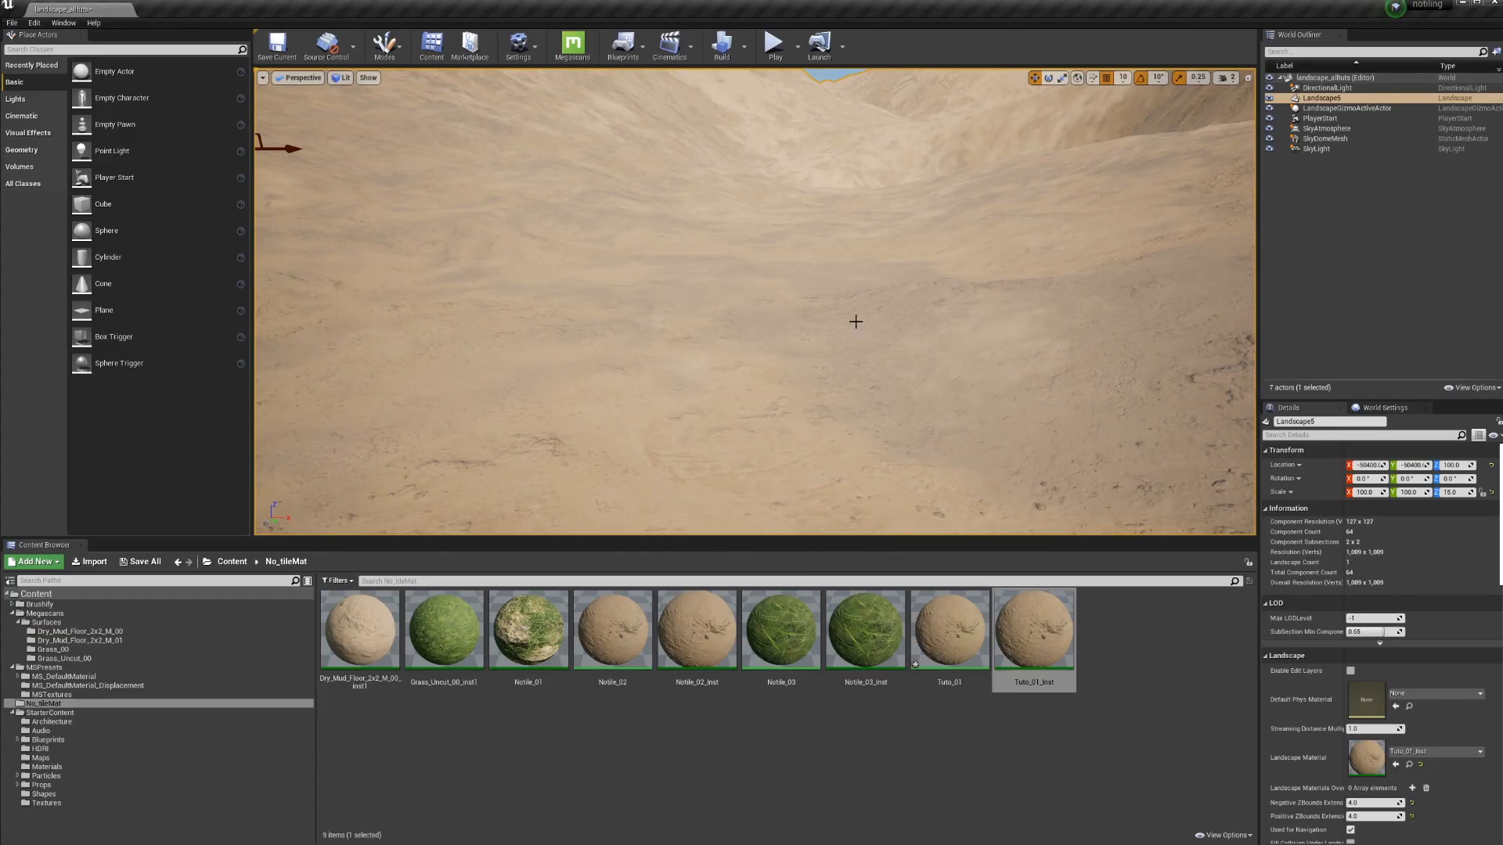
{"action": "right_click_drag", "start_coordinate": [882, 315], "coordinate": [909, 321]}
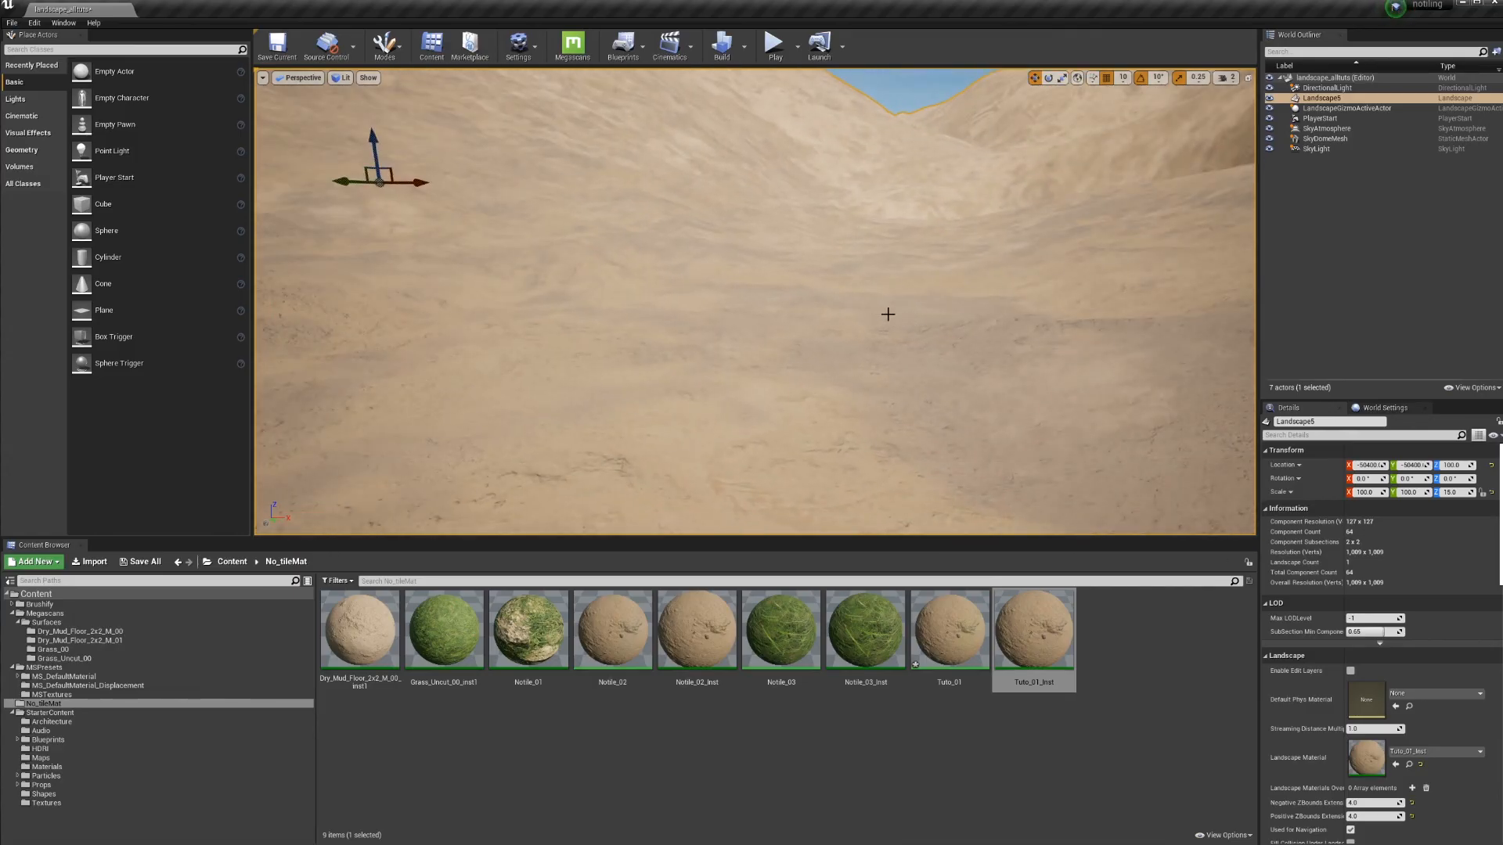